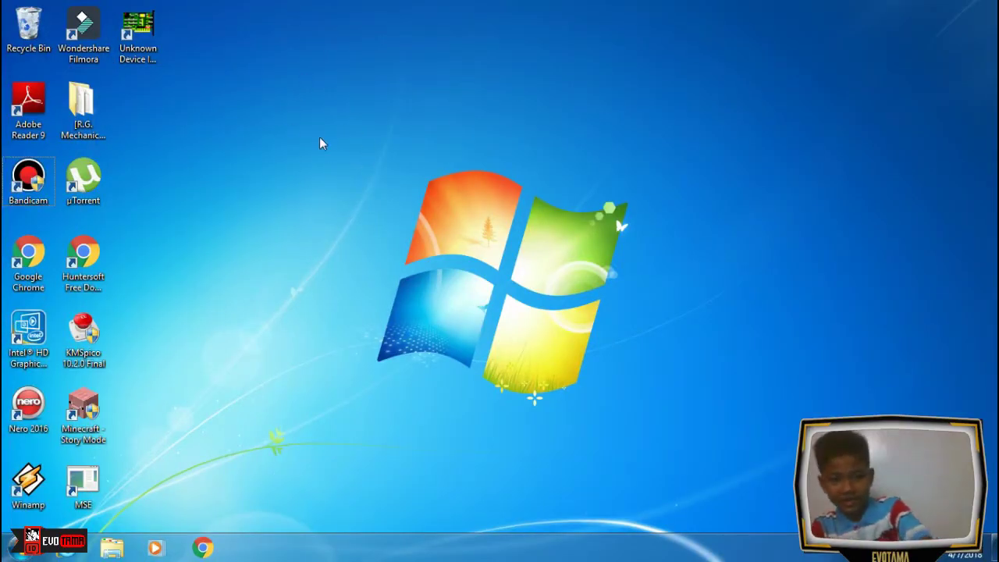
Launch PowerPoint from the Windows 7 Start menu.
left_click_drag(320, 143, 647, 324)
left_click(17, 546)
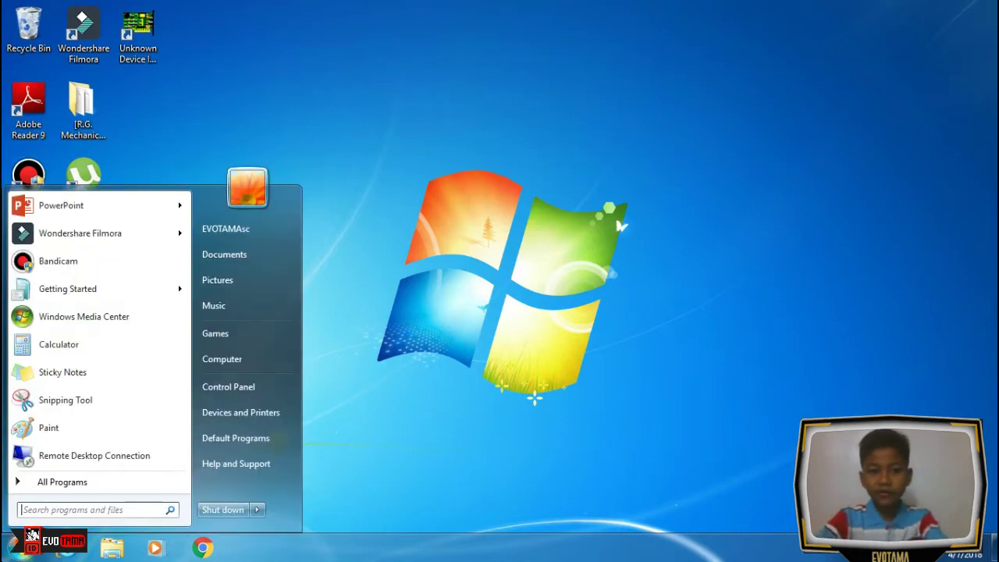
left_click(92, 209)
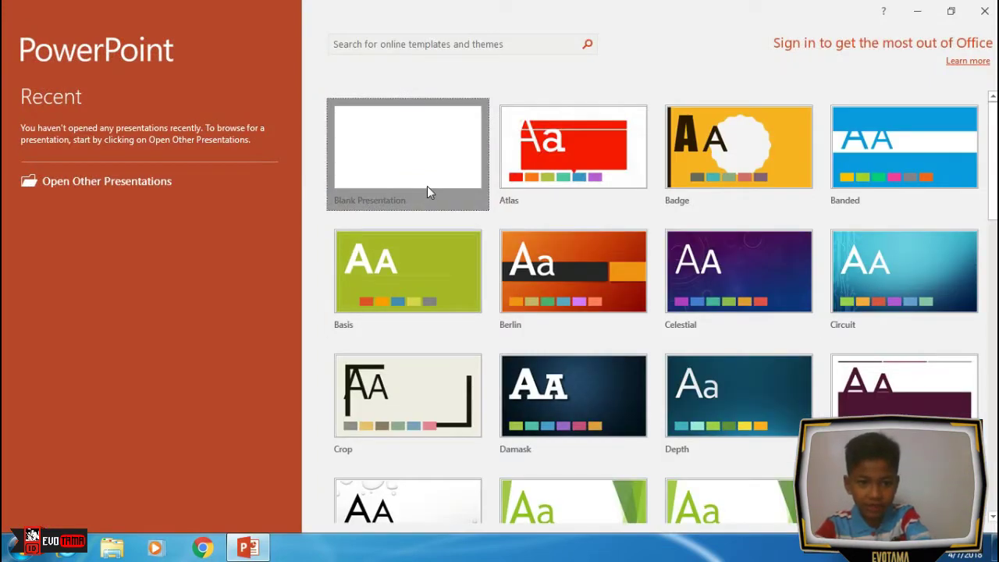
Start a blank presentation and delete its title and subtitle placeholders.
left_click(424, 189)
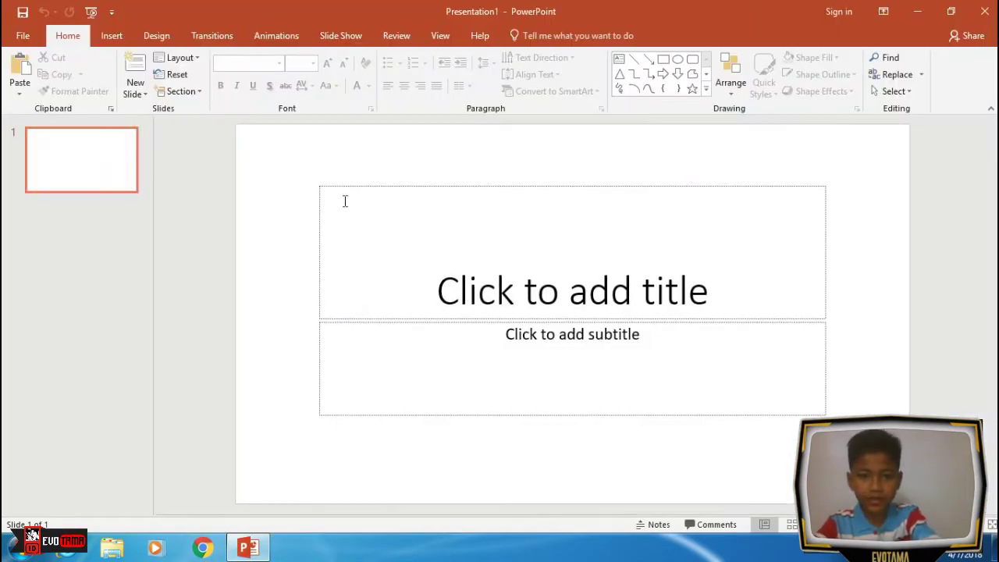
left_click_drag(287, 158, 930, 484)
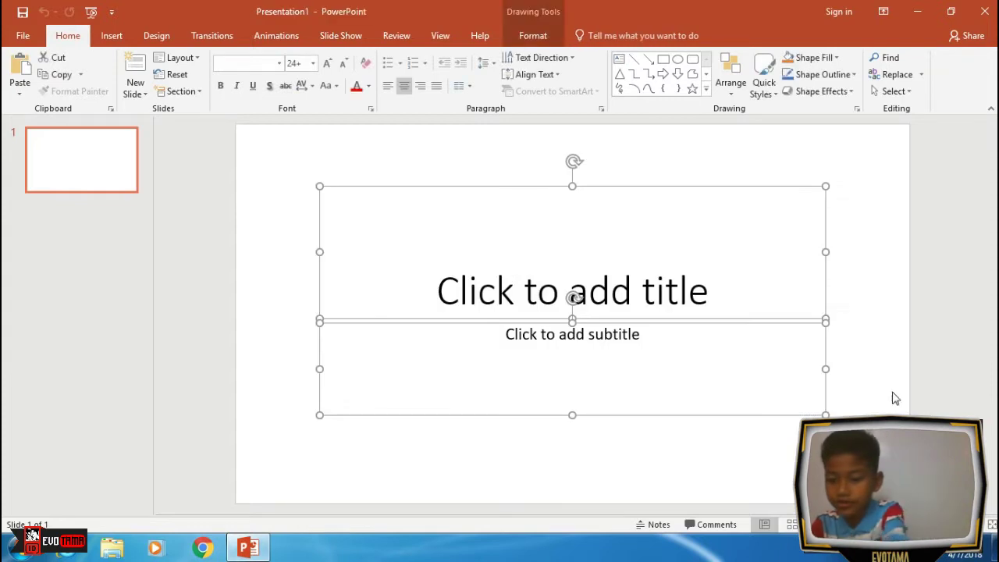
key("Delete")
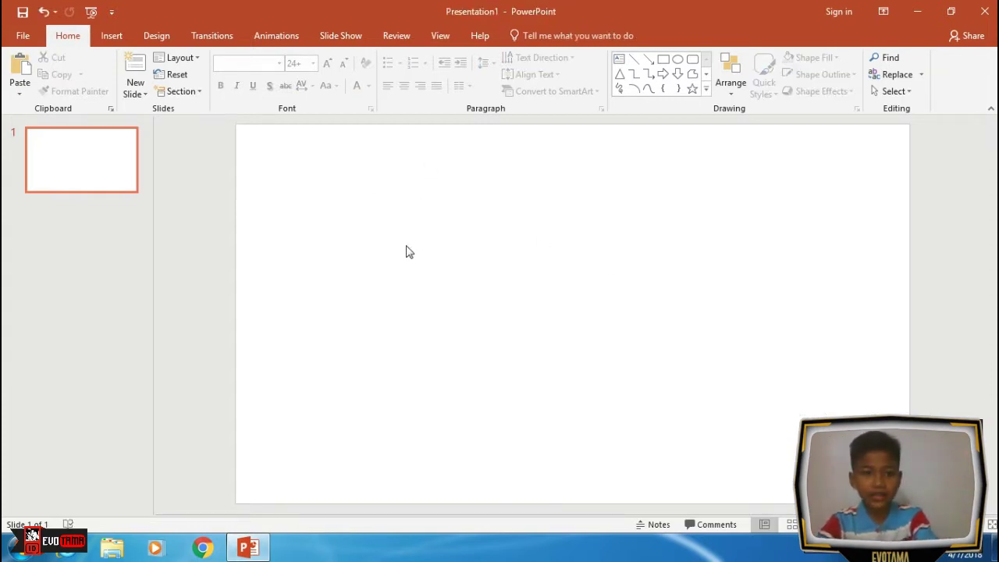
left_click(111, 35)
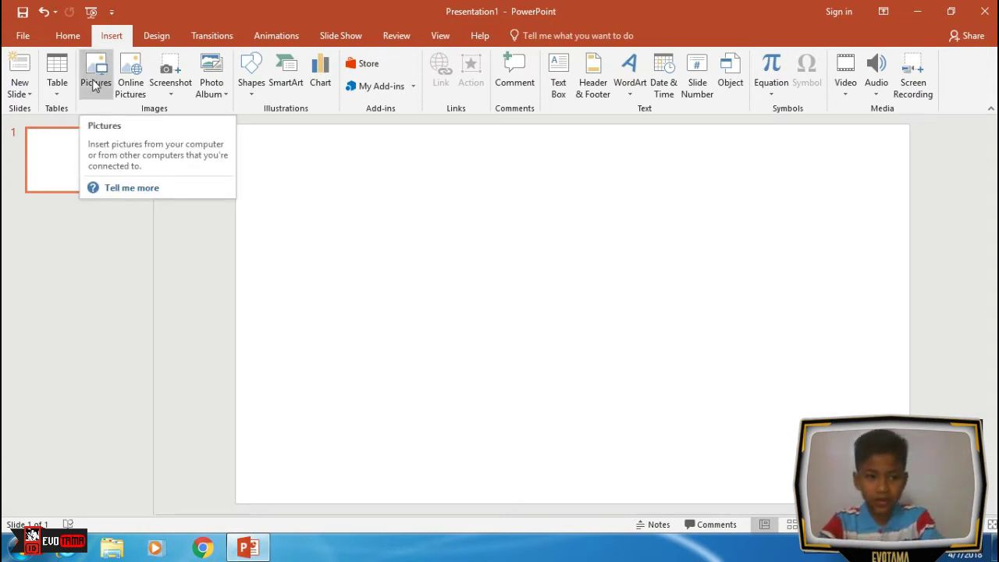
Insert the Matahari image from Downloads > Planet > Bonus onto the slide.
left_click(94, 85)
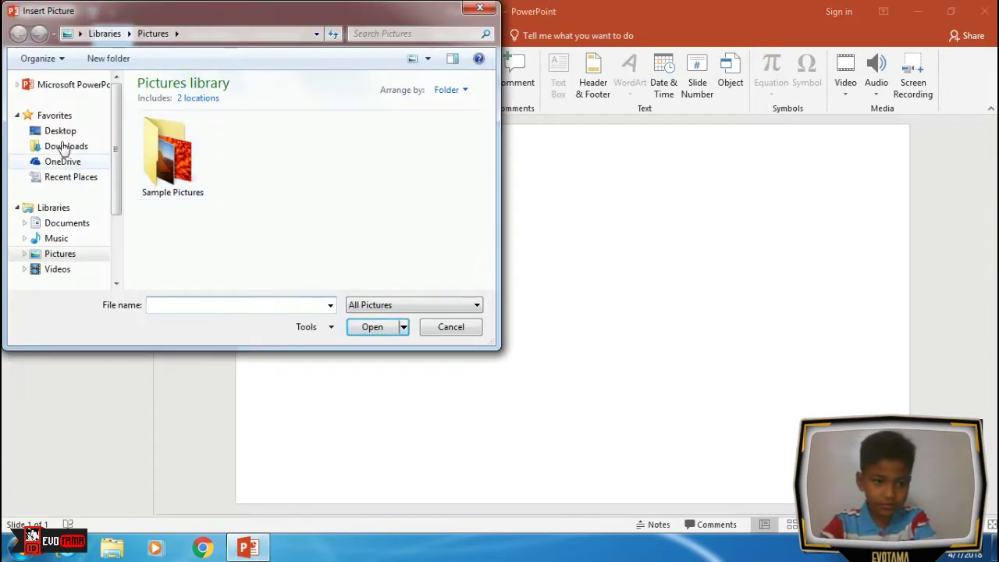
left_click(68, 147)
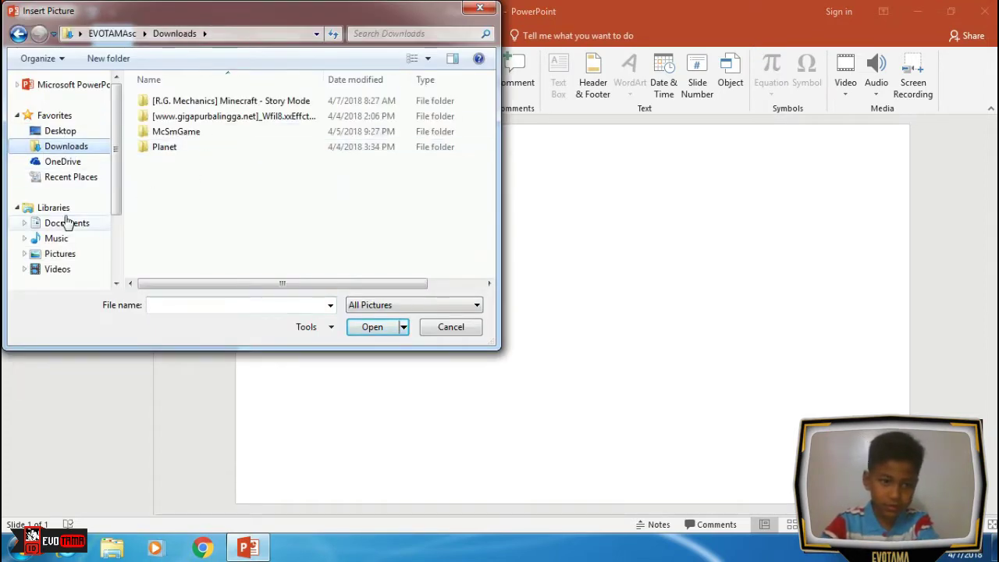
double_click(166, 148)
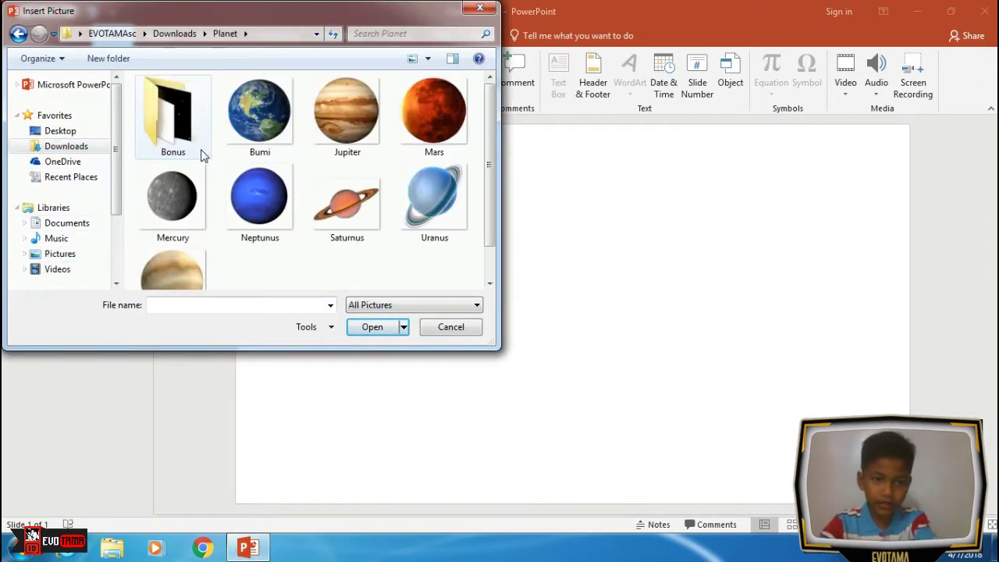
double_click(173, 113)
left_click(425, 195)
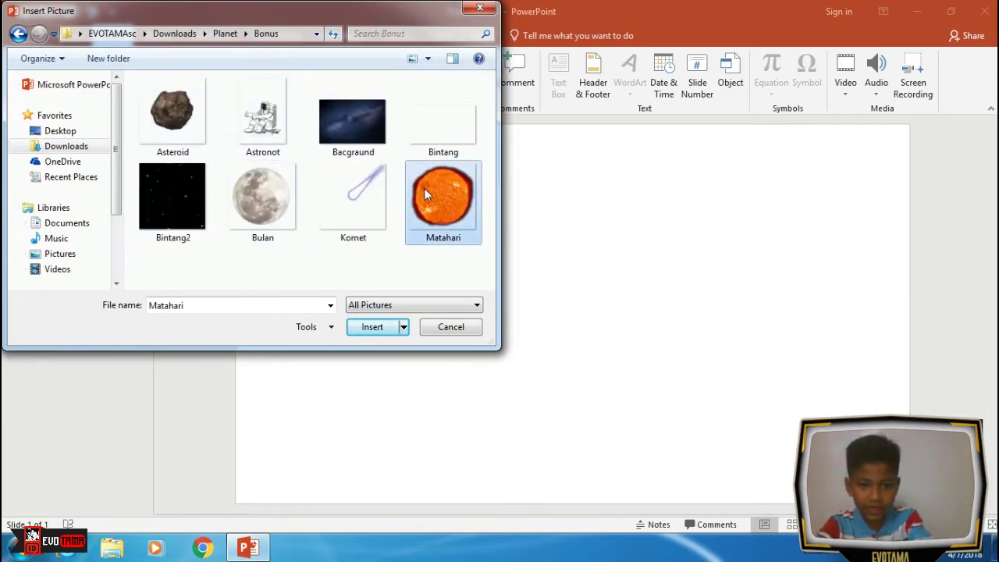
left_click(373, 327)
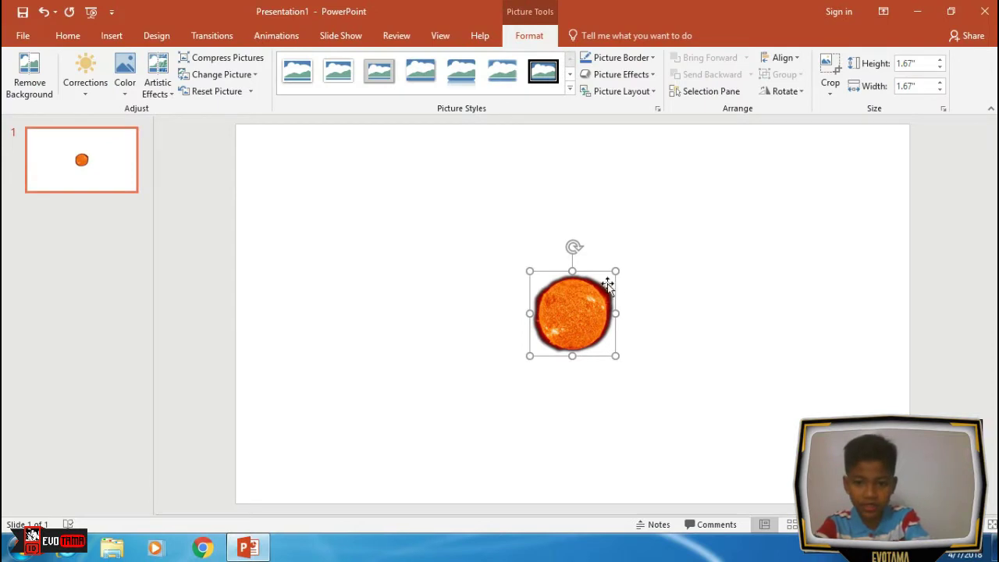
Resize the sun picture to 0.66 by 0.66 inches.
left_click_drag(615, 272, 561, 327)
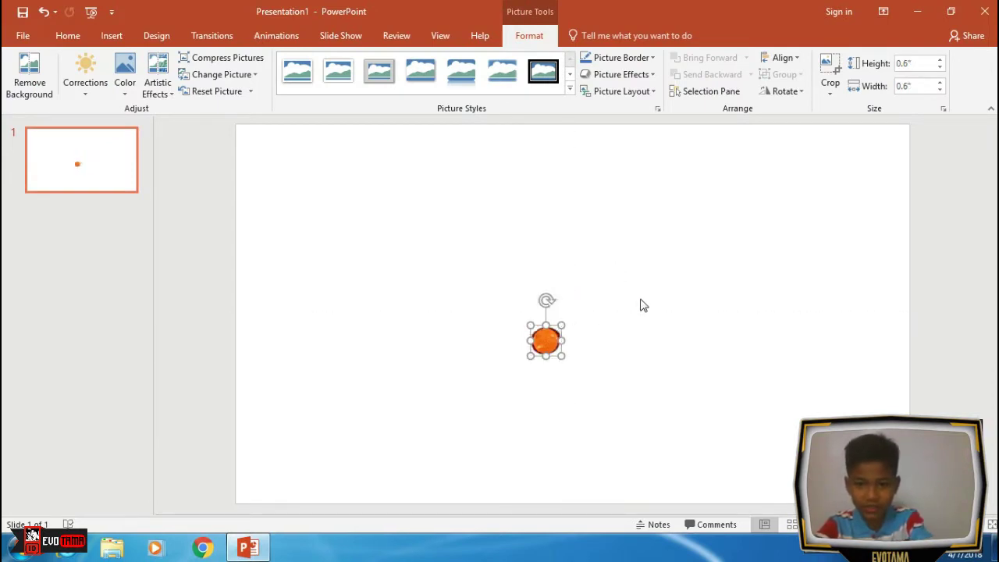
scroll(641, 305, "up", 5, "ctrl")
left_click_drag(616, 264, 623, 256)
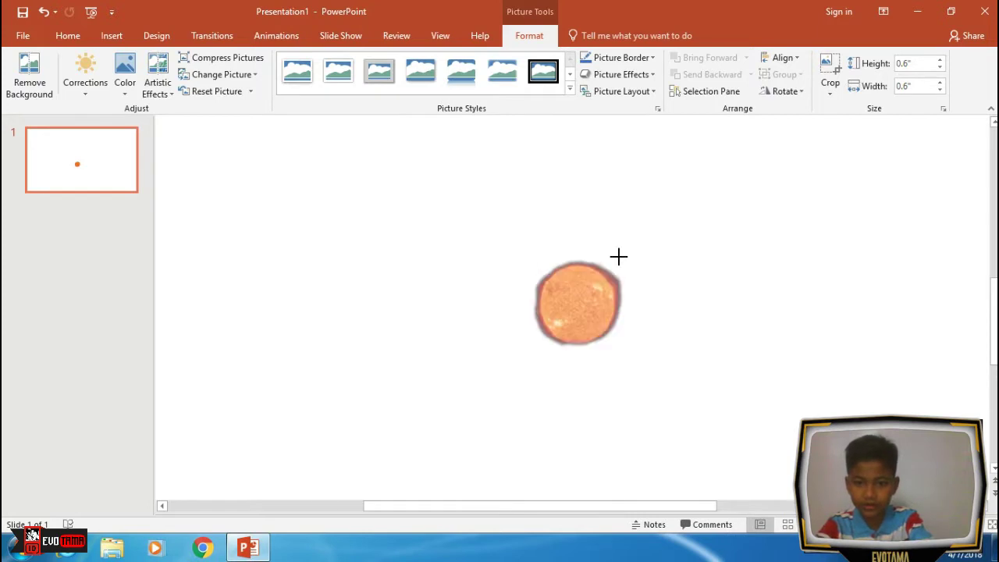
Centre the sun picture horizontally and vertically on the slide.
left_click(781, 57)
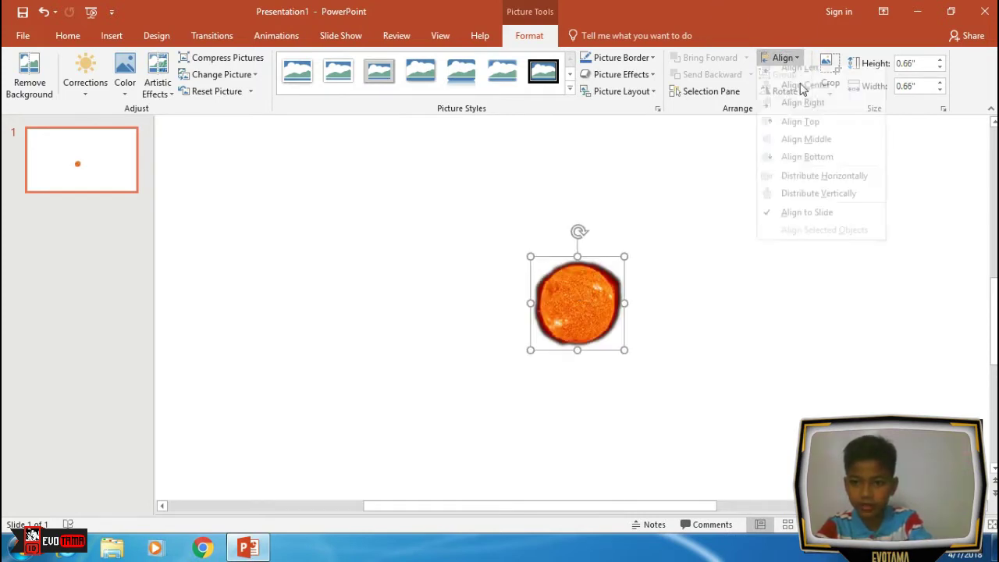
left_click(802, 111)
left_click(783, 57)
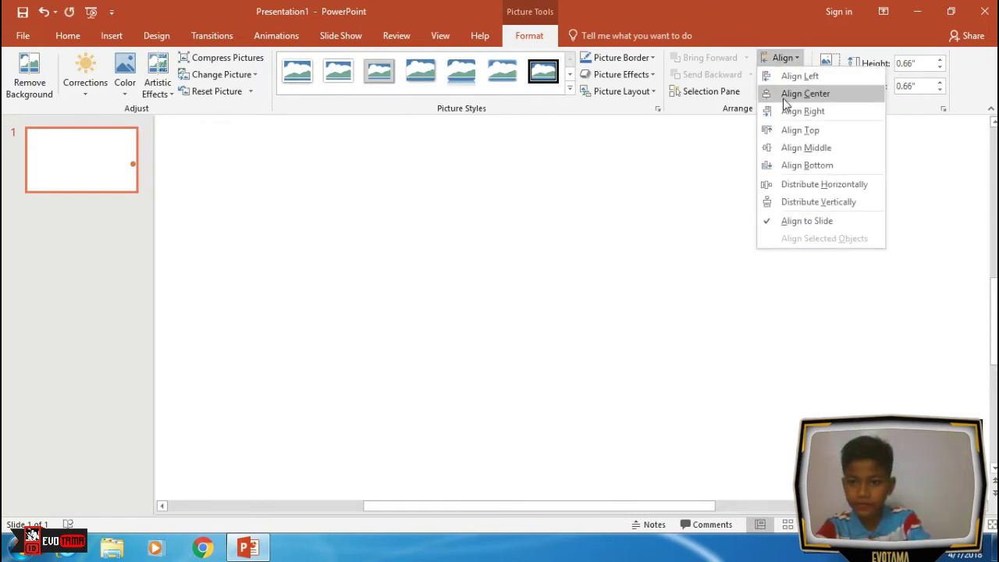
left_click(783, 98)
left_click(783, 57)
left_click(780, 147)
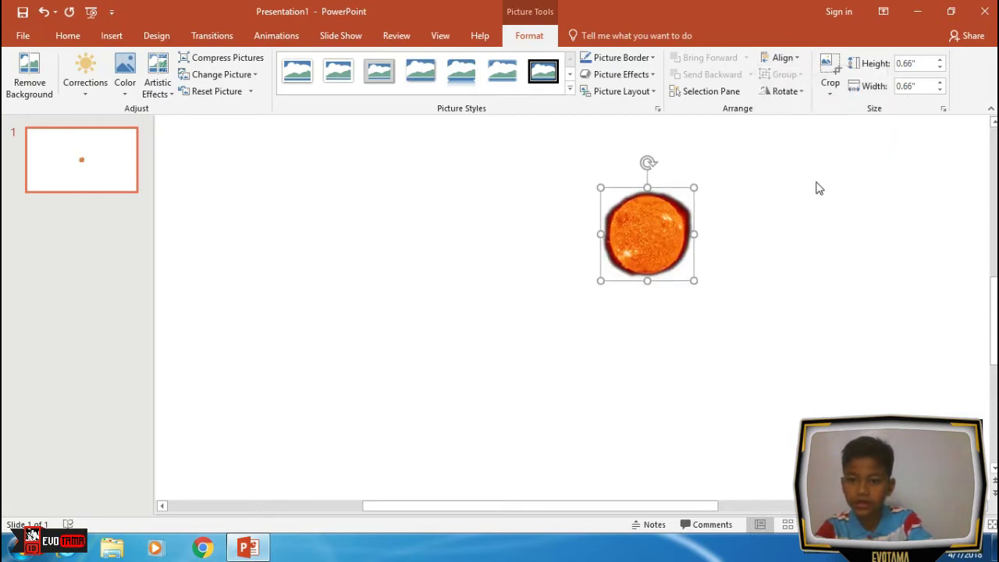
scroll(805, 216, "down", 3, "ctrl")
scroll(733, 265, "up", 3, "ctrl")
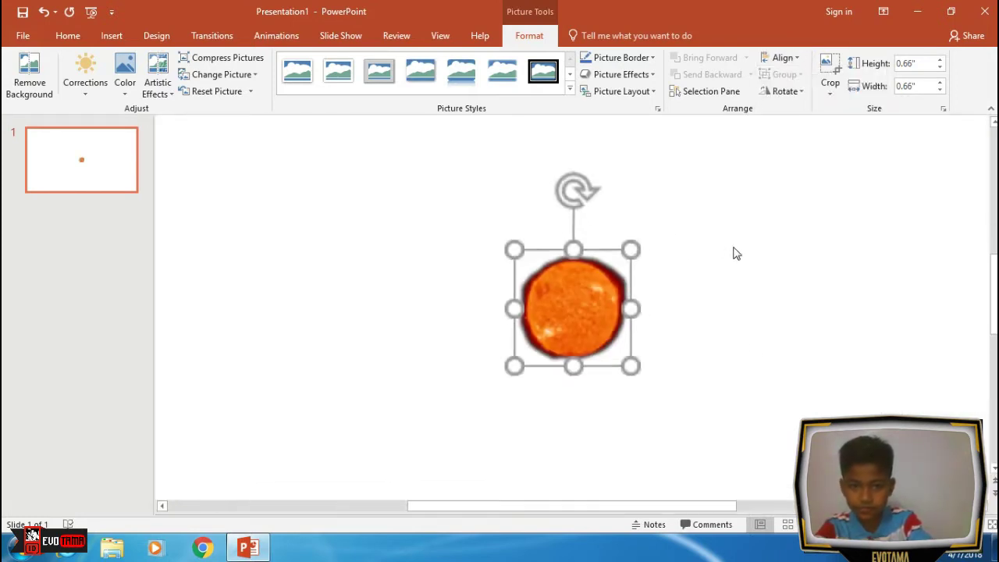
left_click(107, 39)
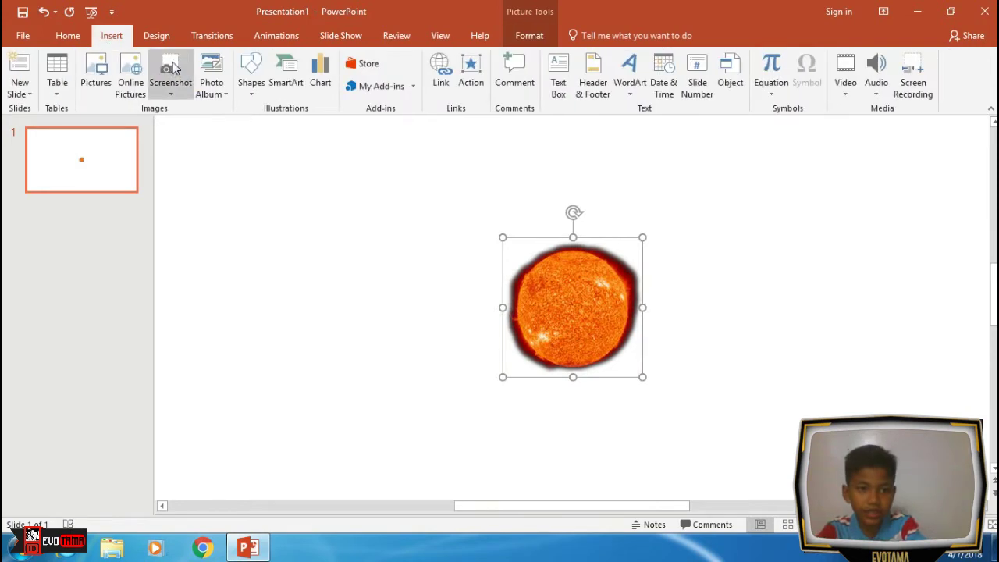
Draw a donut ring shape and centre it on the slide around the sun.
left_click(251, 72)
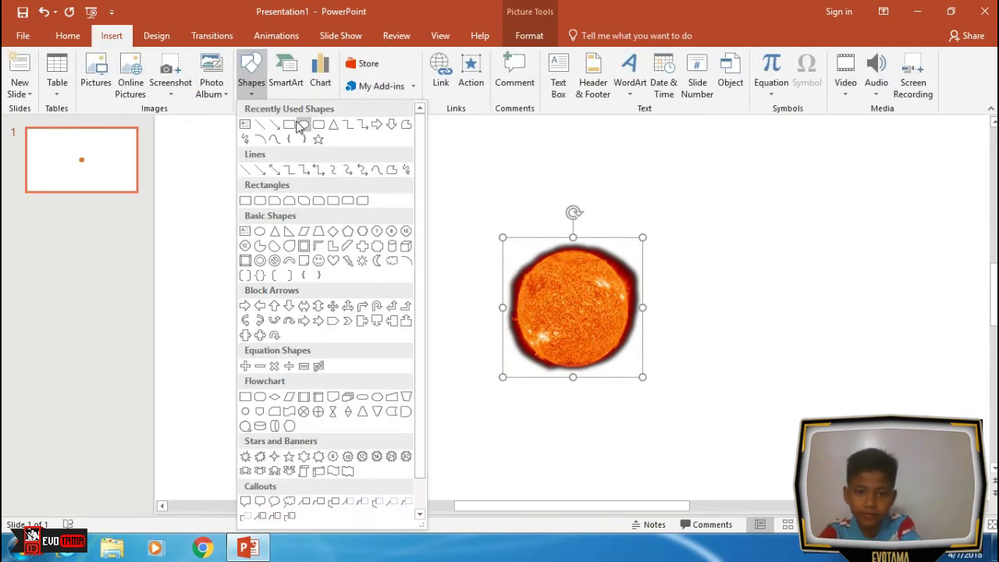
left_click(259, 261)
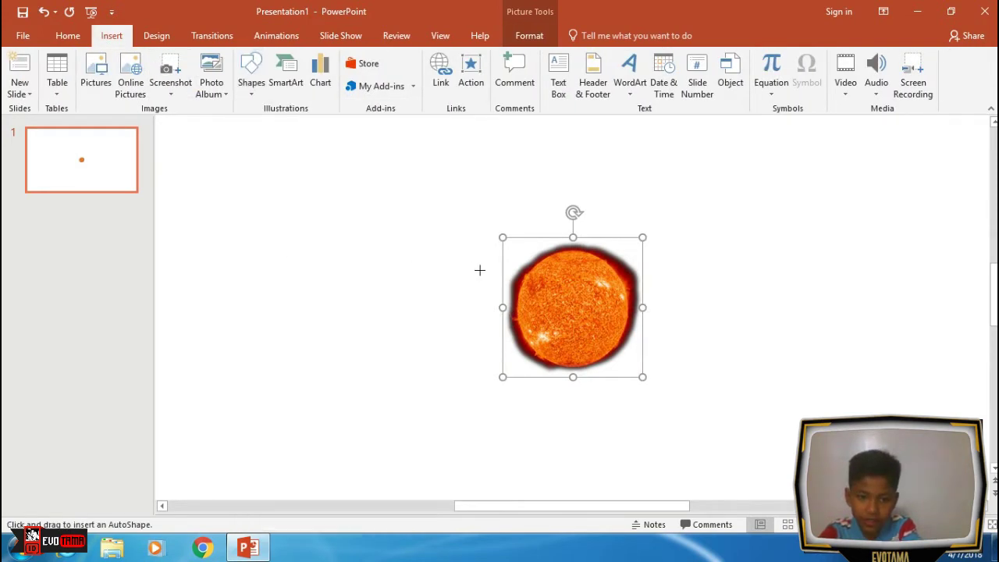
left_click(471, 291)
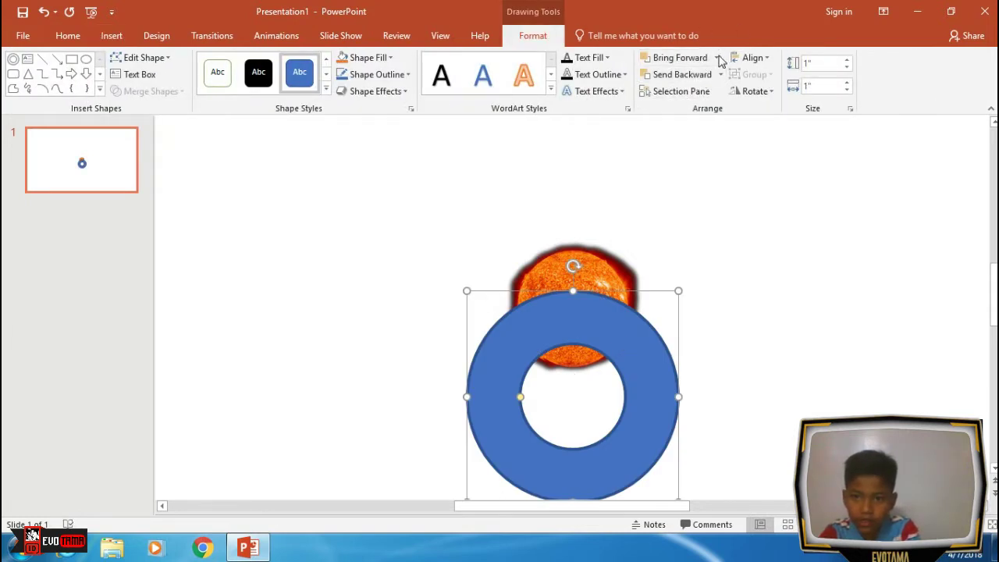
left_click(746, 59)
left_click(781, 95)
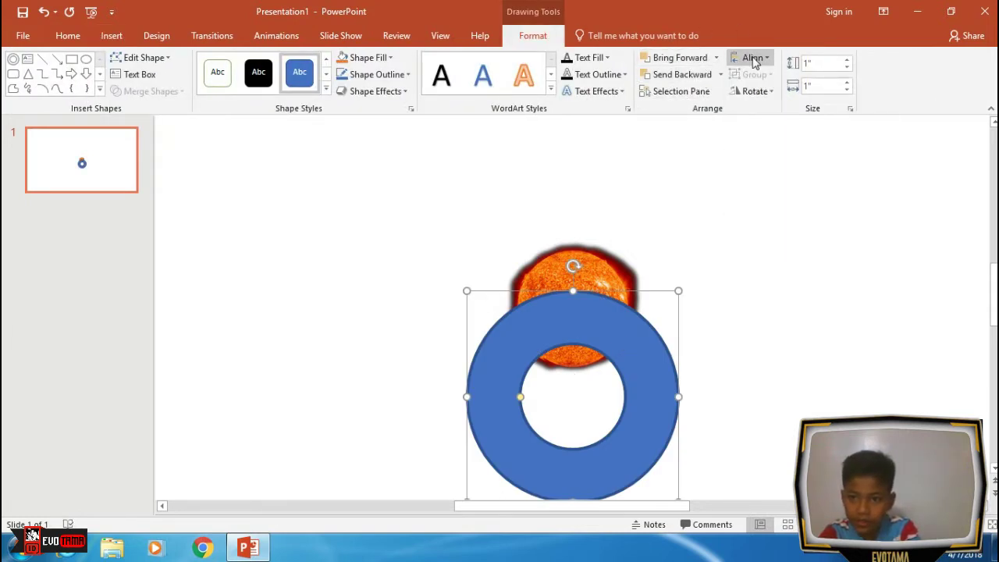
left_click(756, 60)
left_click(742, 149)
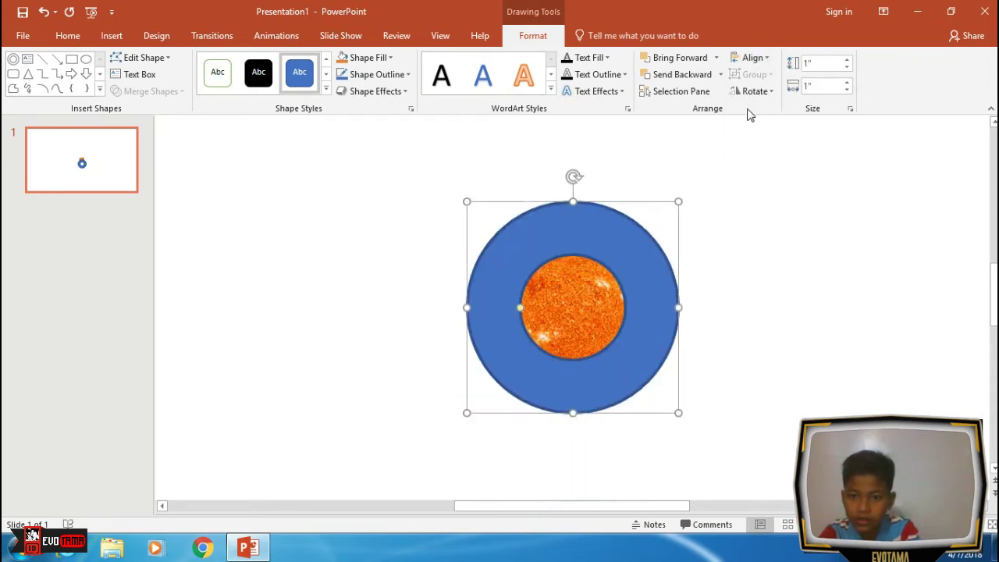
left_click(756, 60)
left_click(761, 94)
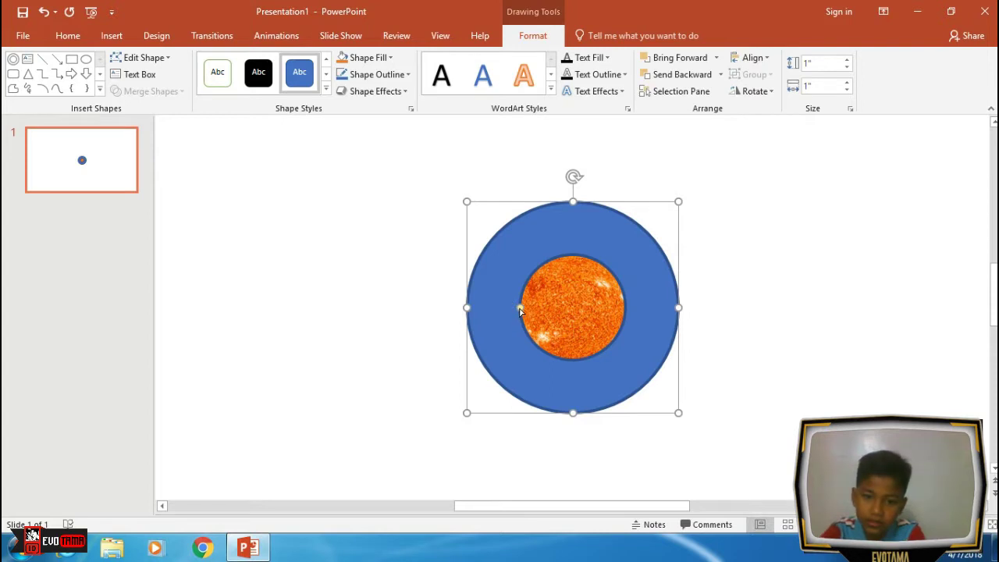
Thin the donut ring, resize it to 0.9 inches and recentre it.
left_click_drag(521, 308, 500, 307)
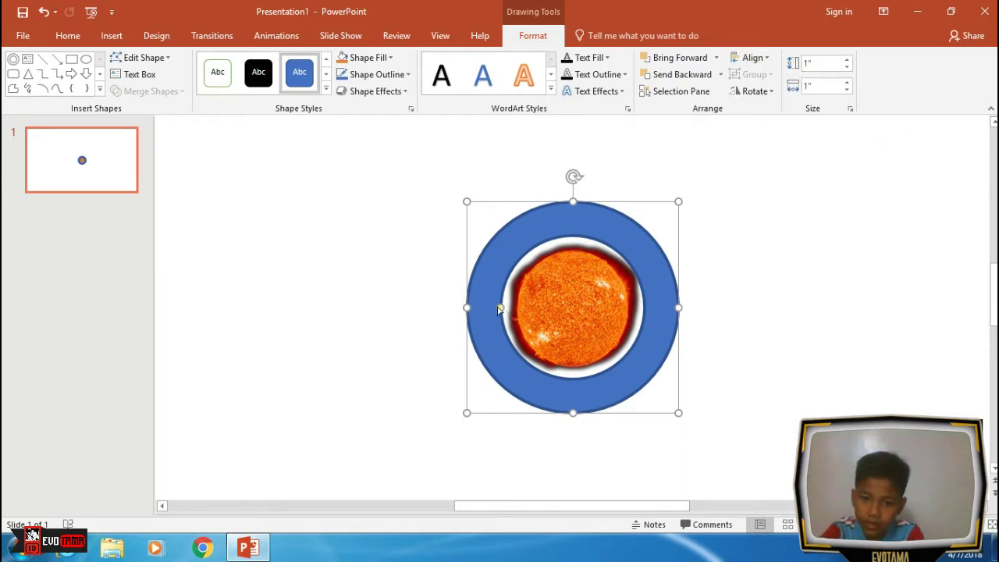
left_click_drag(499, 308, 489, 307)
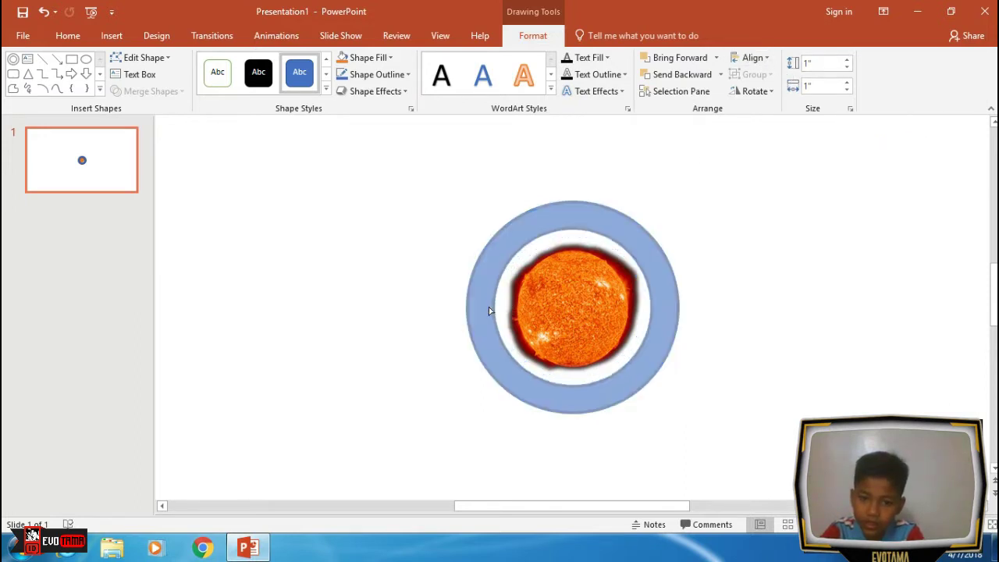
left_click(847, 68)
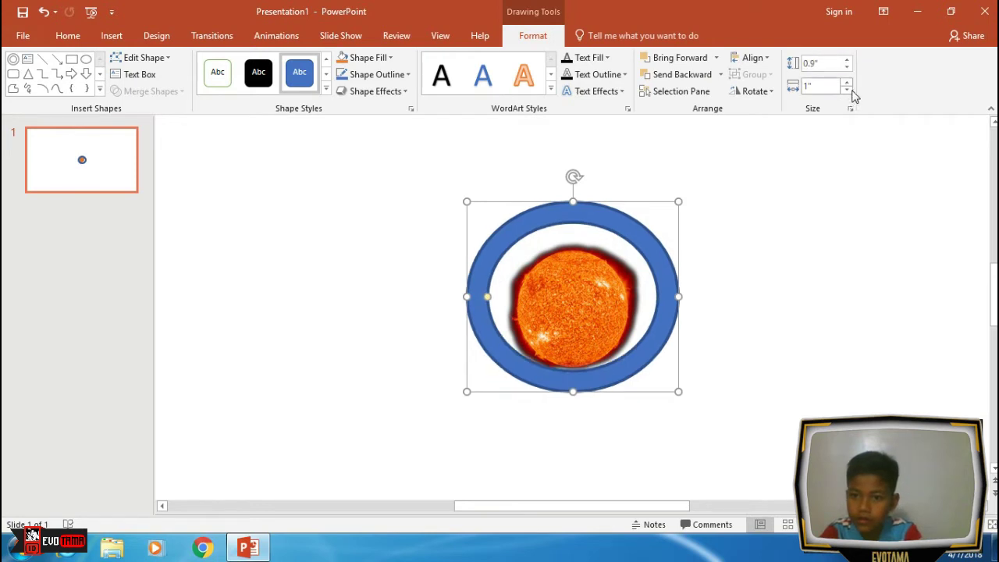
left_click(847, 89)
left_click(753, 58)
left_click(769, 93)
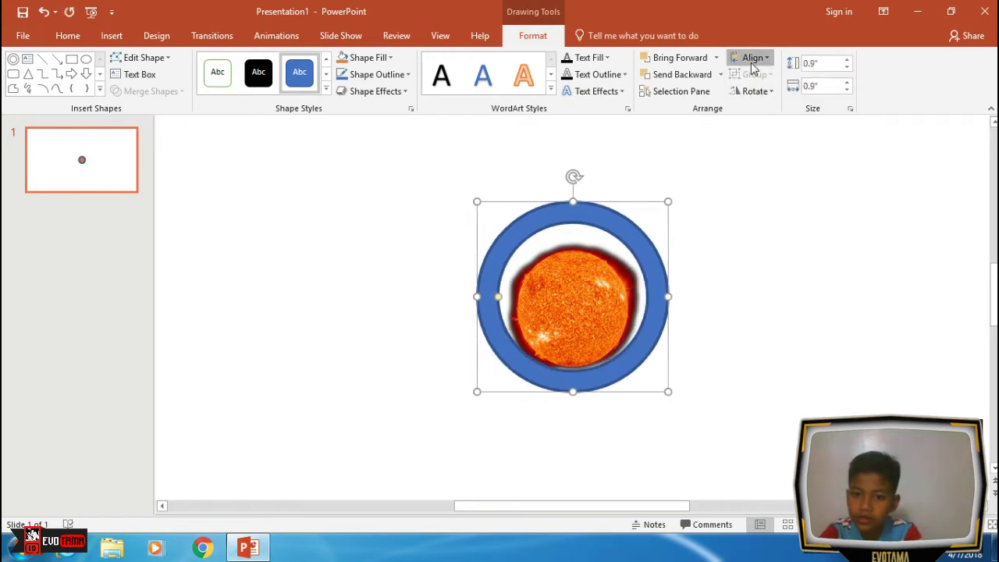
left_click(753, 63)
left_click(756, 145)
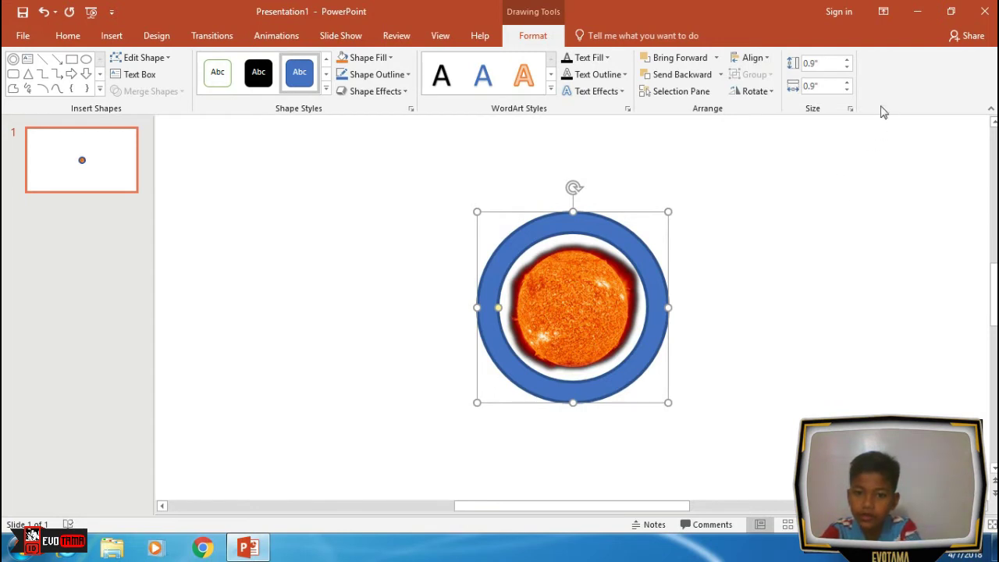
Resize the ring to 0.8 by 0.8 inches and centre it on the slide.
left_click(848, 68)
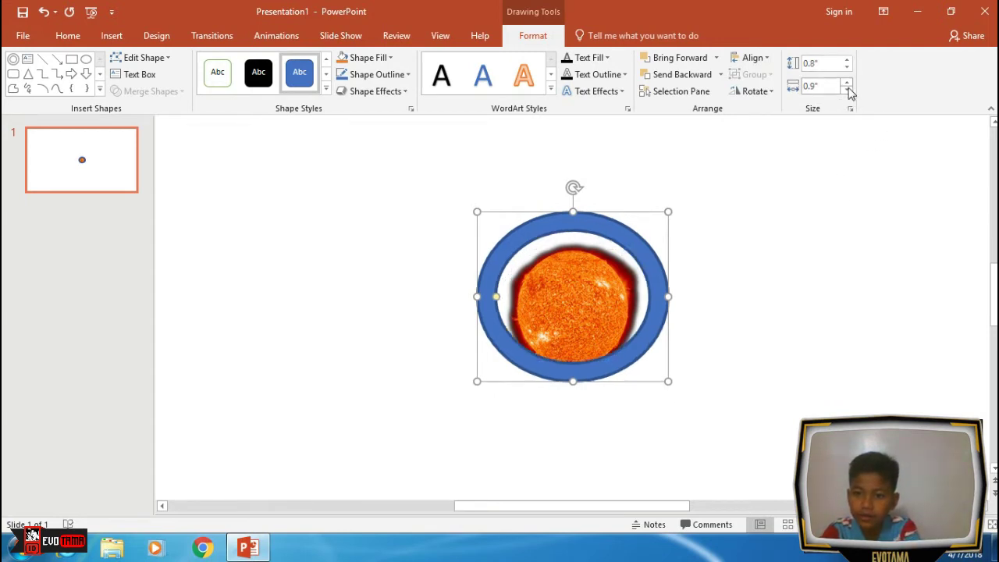
left_click(846, 90)
left_click(753, 58)
left_click(769, 92)
left_click(753, 58)
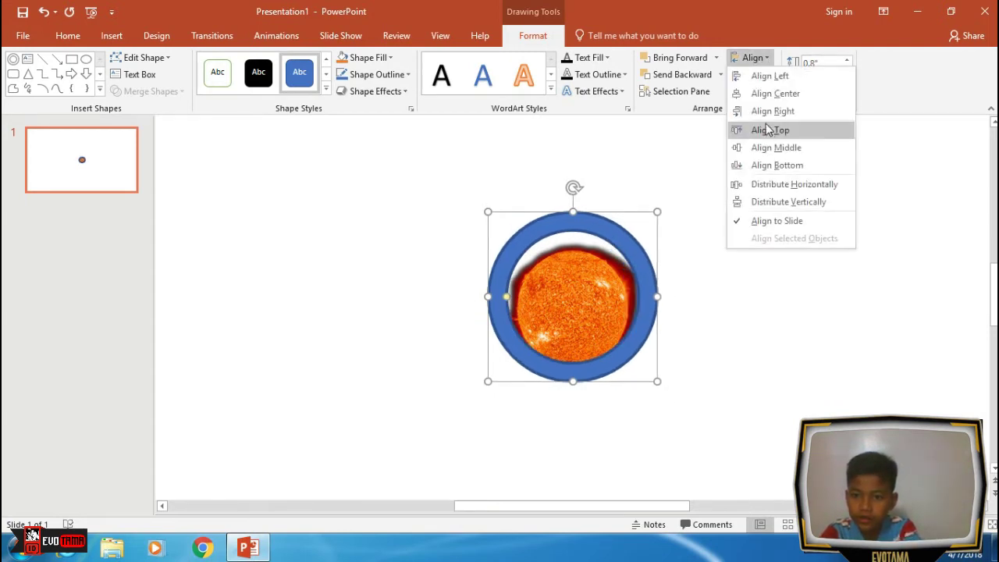
left_click(769, 130)
left_click(753, 57)
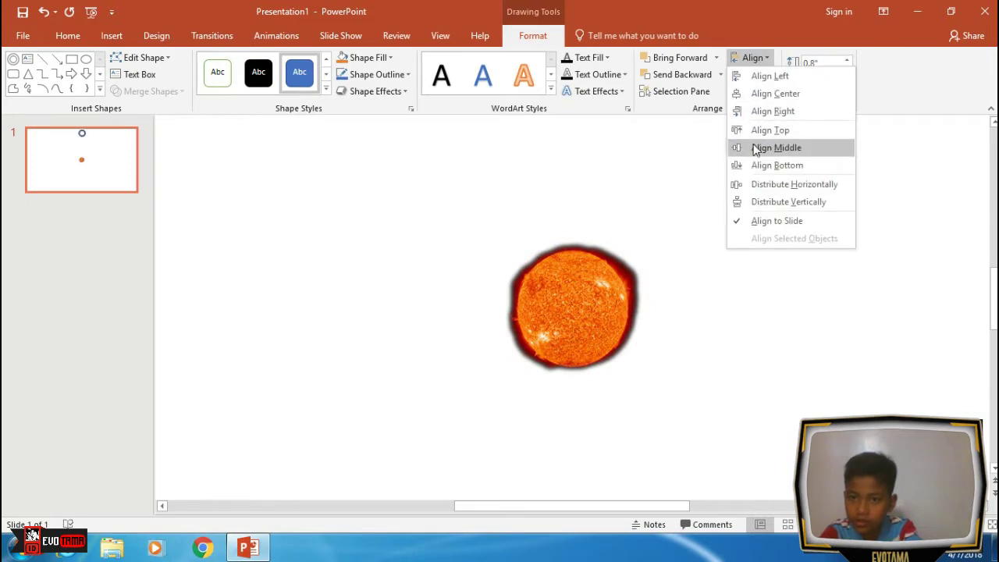
left_click(773, 148)
left_click(746, 235)
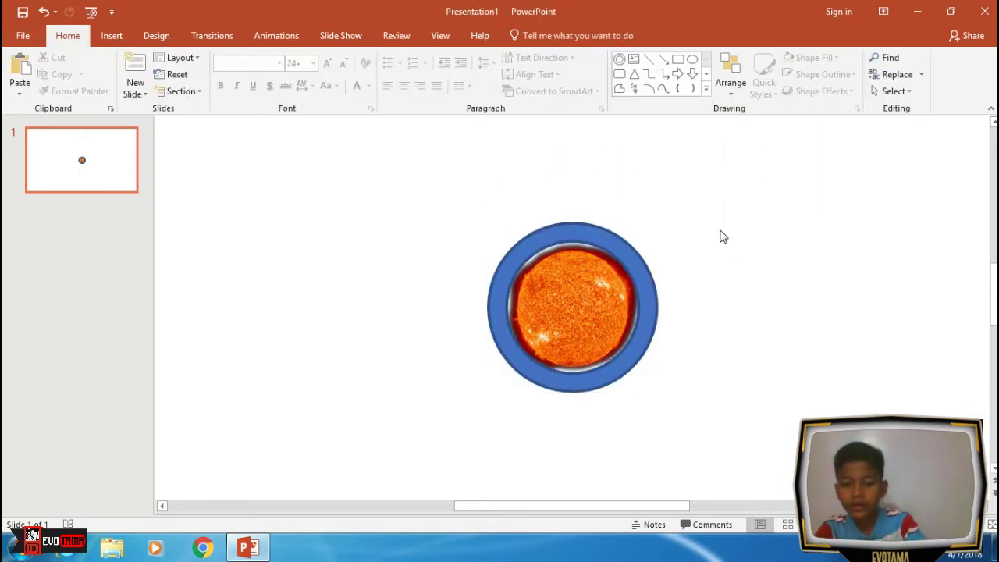
Save the file as 'Tutorial System Tata Surya' in the TUTORIAL ABANG folder.
key("ctrl+s")
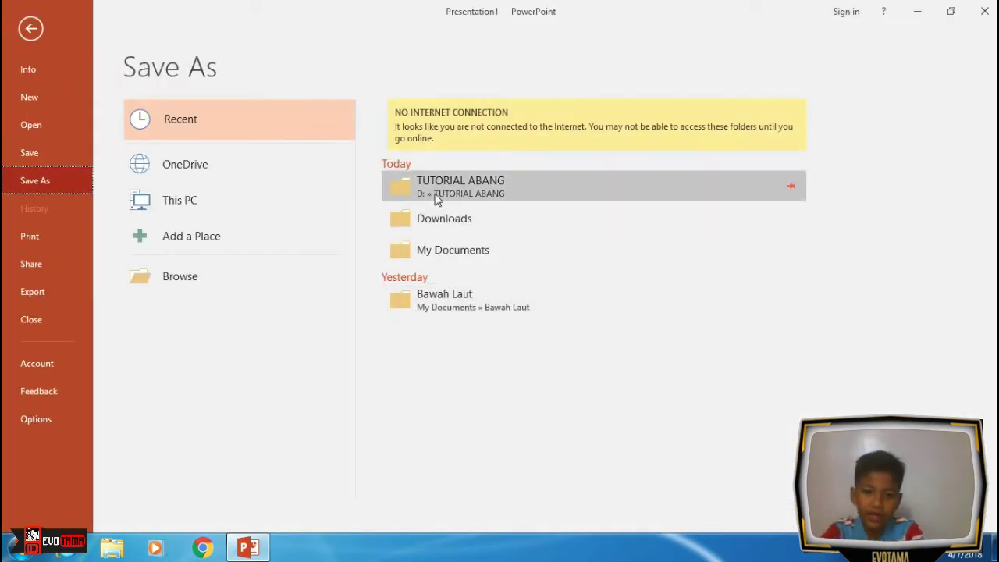
left_click(433, 184)
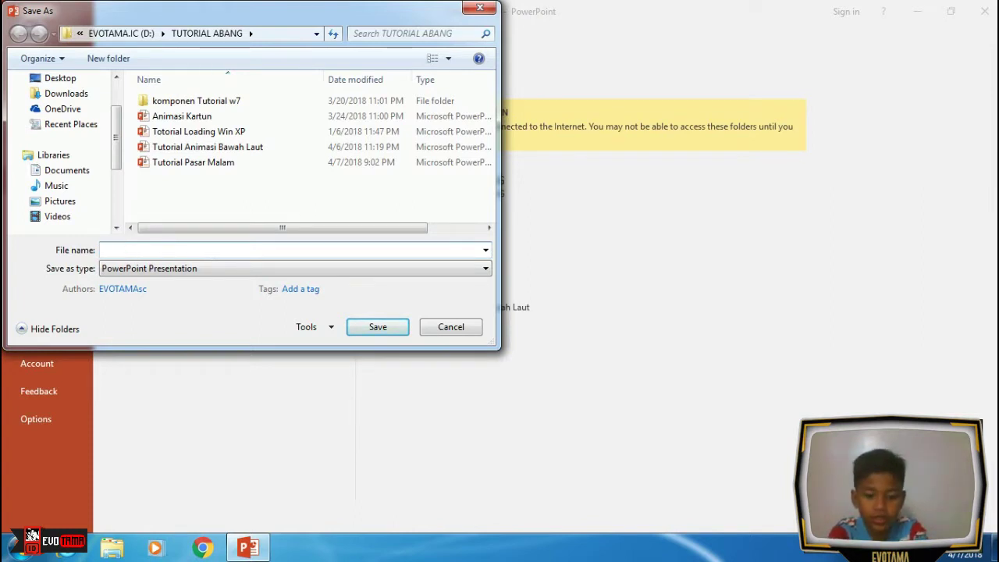
type("Tutorial")
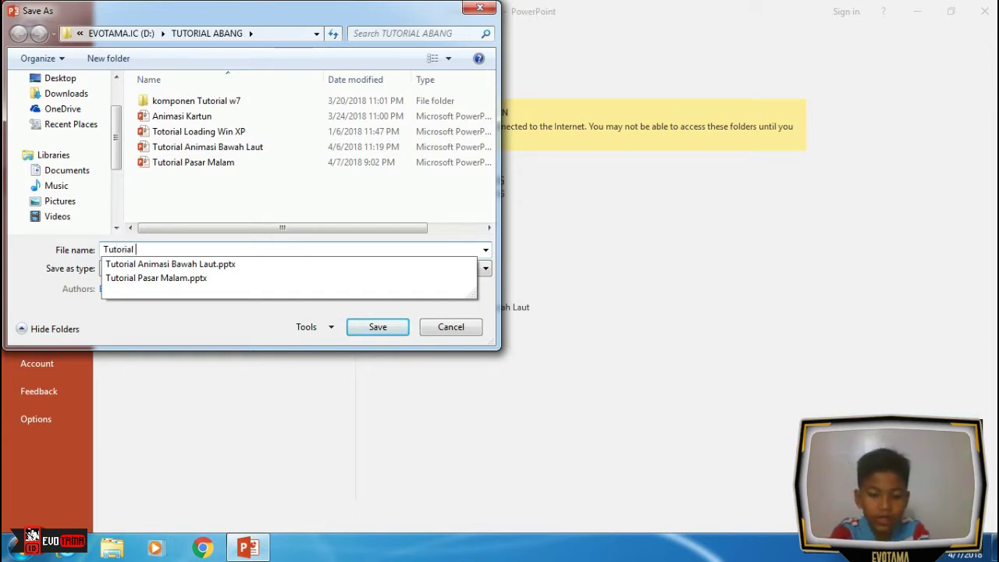
type("System Tata Sury")
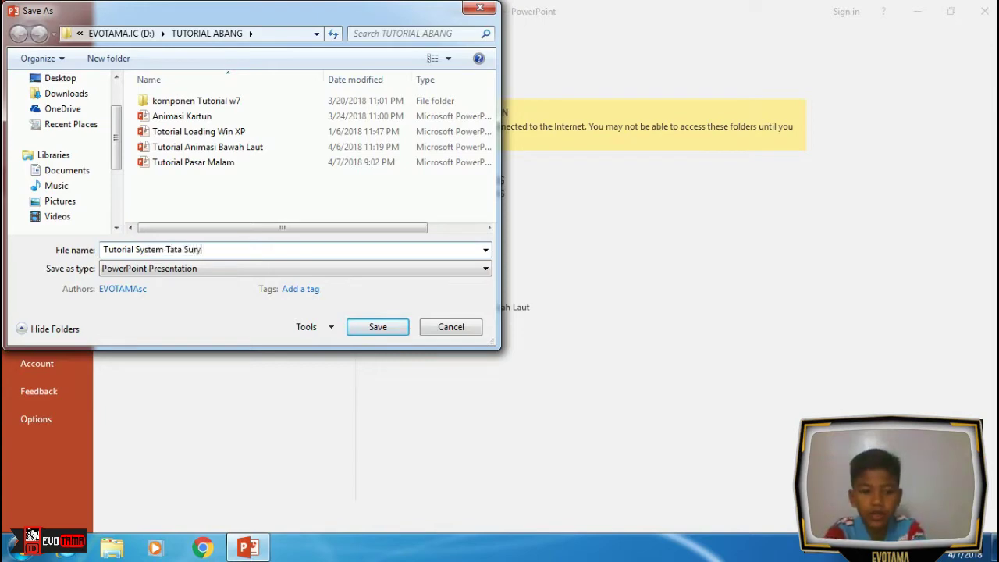
type("a")
key("Return")
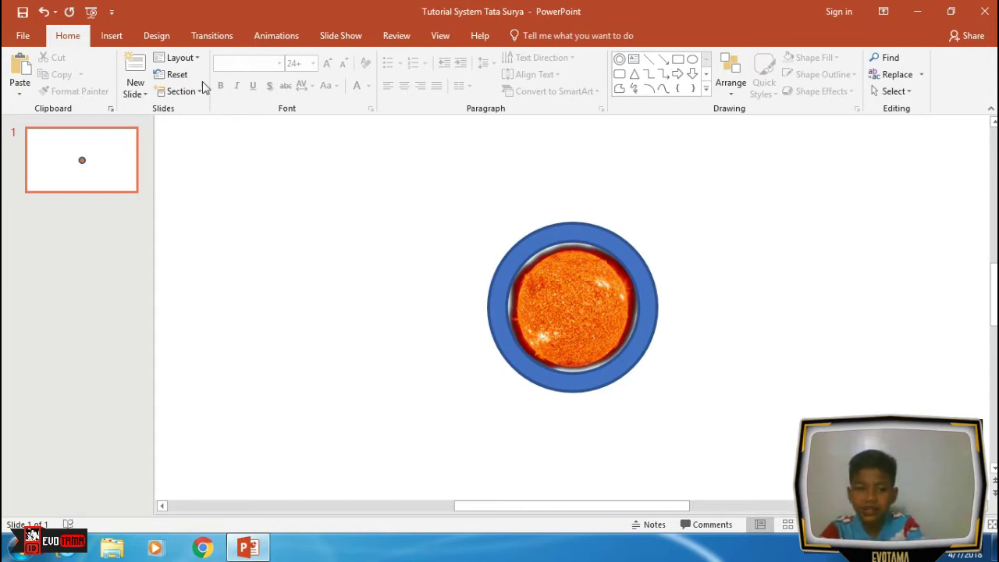
Insert the Mercury picture from the Planet folder onto the slide.
left_click(121, 35)
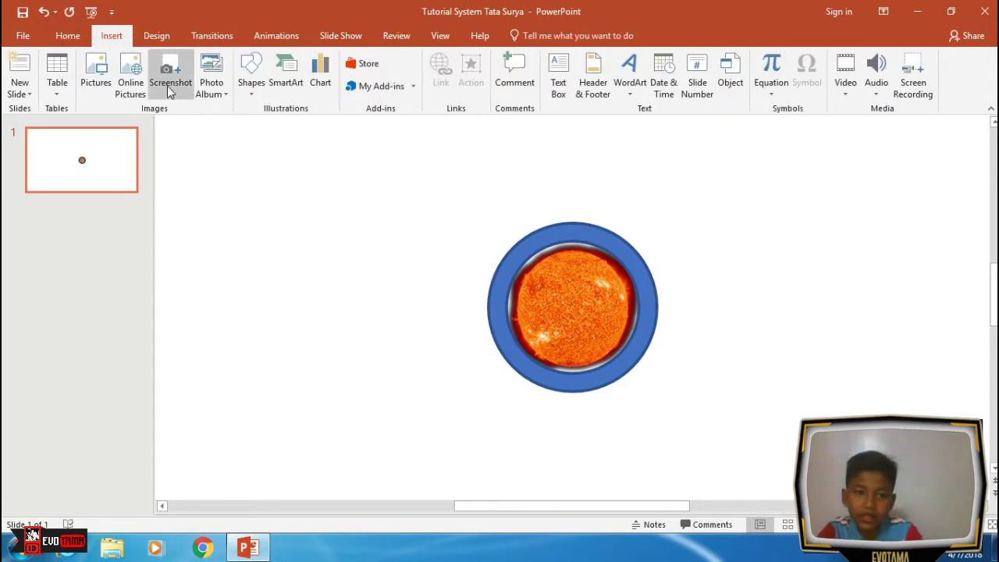
left_click(95, 74)
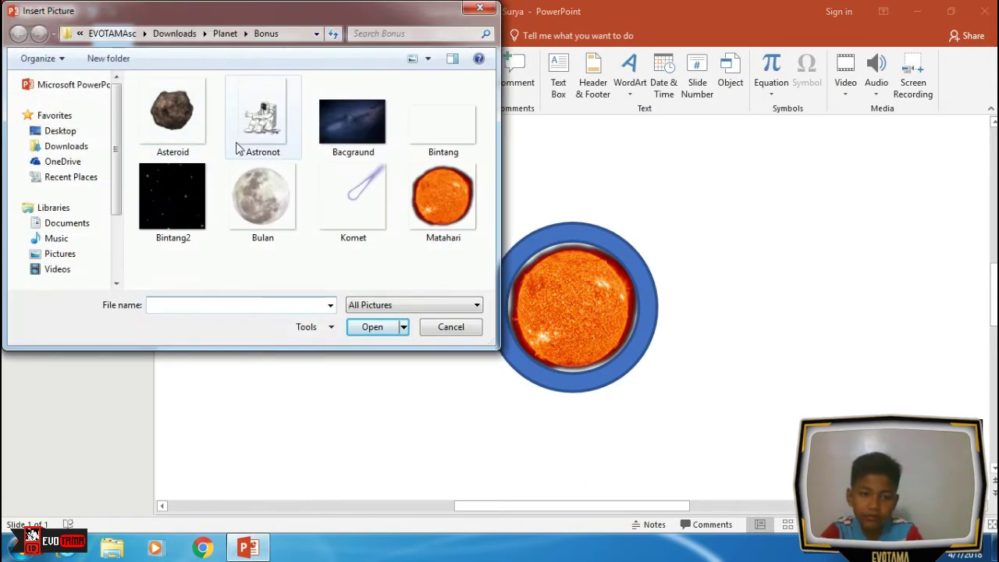
left_click(225, 36)
left_click(201, 216)
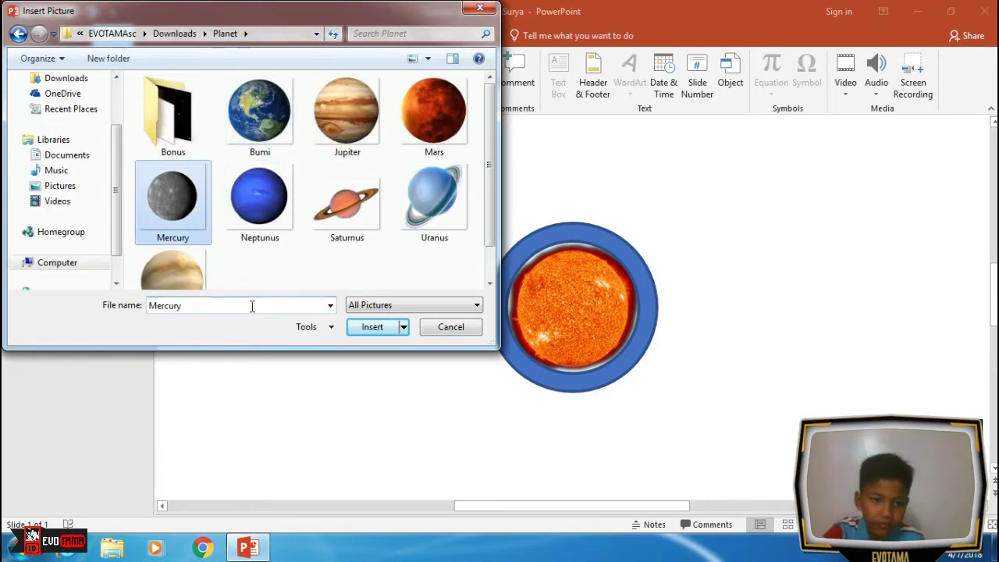
left_click(373, 327)
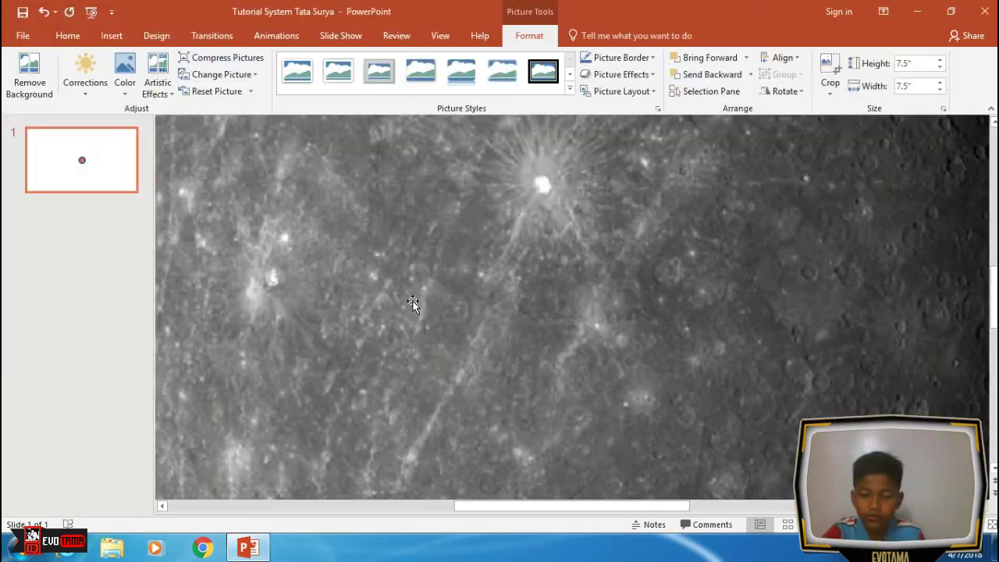
Shrink Mercury to a tiny size and place it on the ring's left edge.
scroll(504, 303, "down", 5, "ctrl")
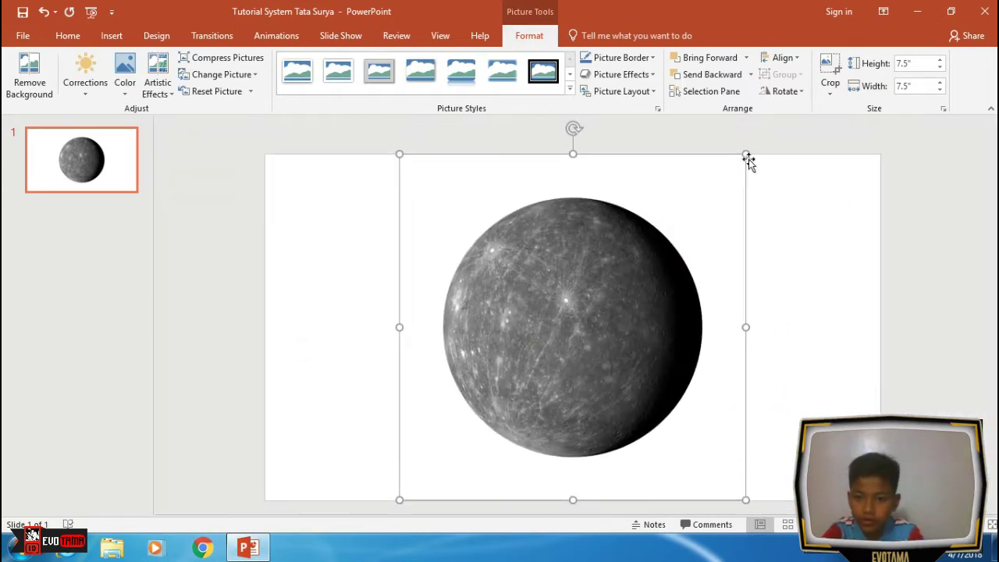
mouse_move(747, 160)
left_mouse_down()
mouse_move(410, 470)
mouse_move(526, 306)
left_mouse_up()
scroll(546, 321, "up", 5, "ctrl")
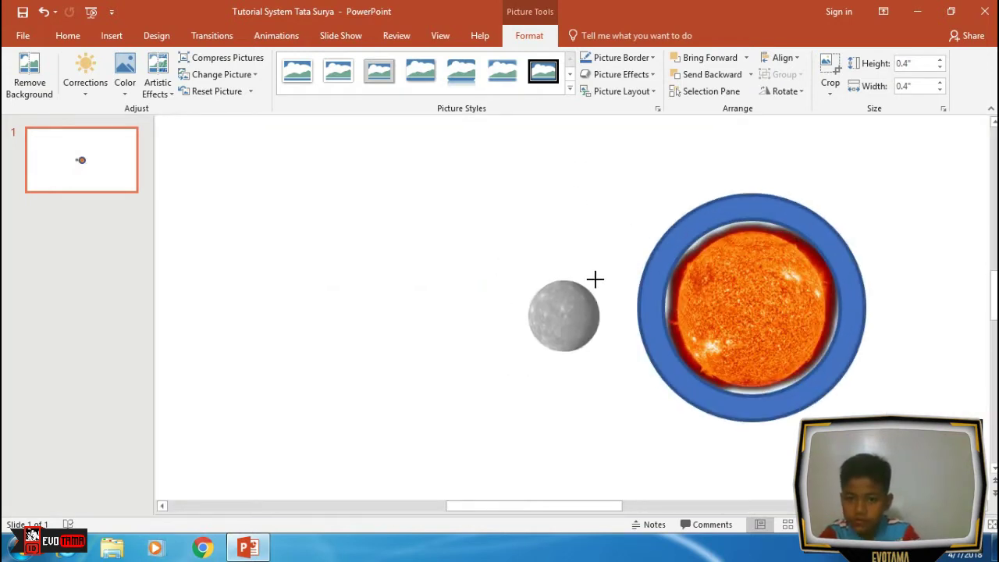
mouse_move(629, 251)
left_mouse_down()
mouse_move(557, 321)
mouse_move(654, 297)
mouse_move(649, 305)
left_mouse_up()
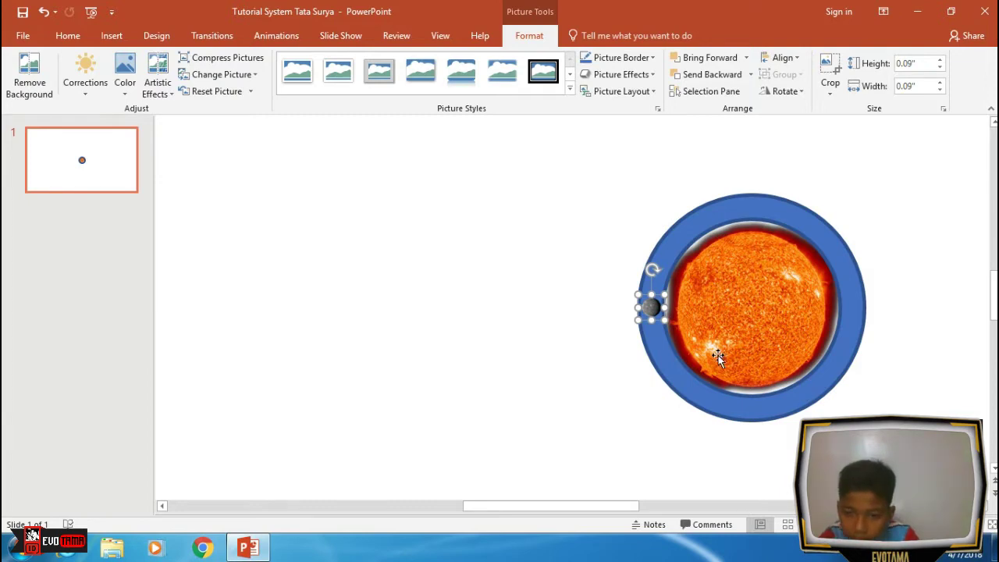
left_click(966, 254)
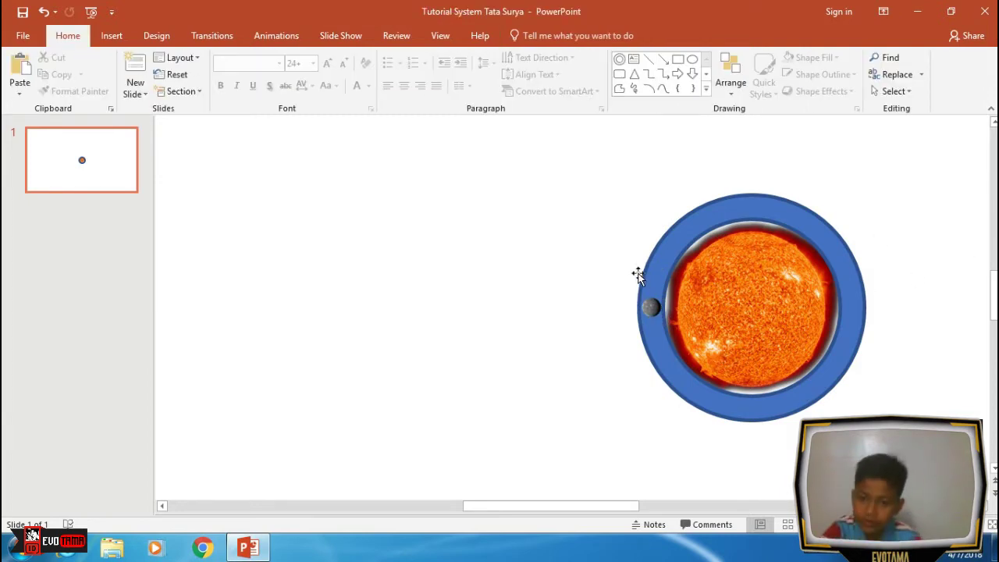
key("ctrl+z")
Select Mercury together with the blue ring.
left_click(578, 283)
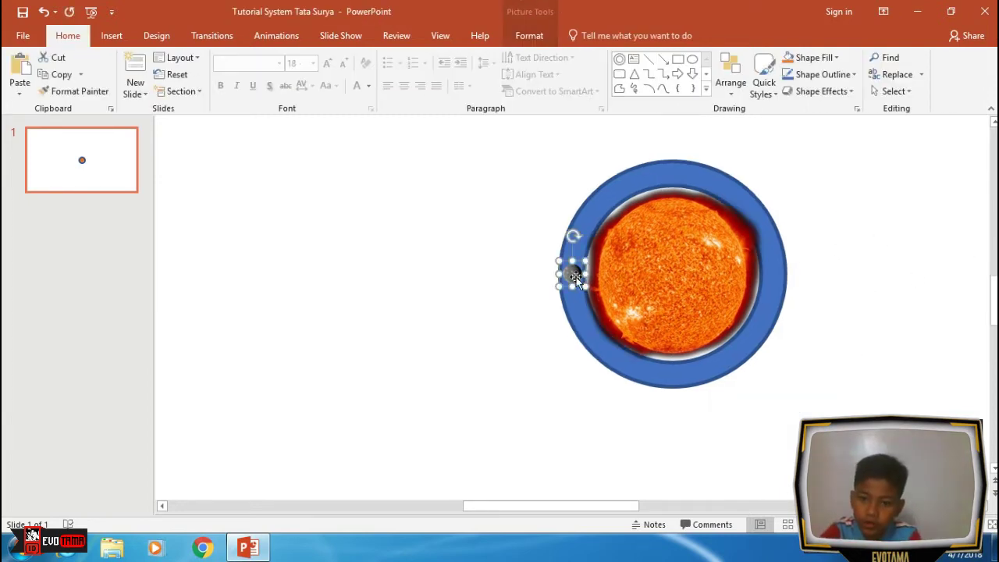
left_click(585, 215, "shift")
left_click(584, 220, "shift")
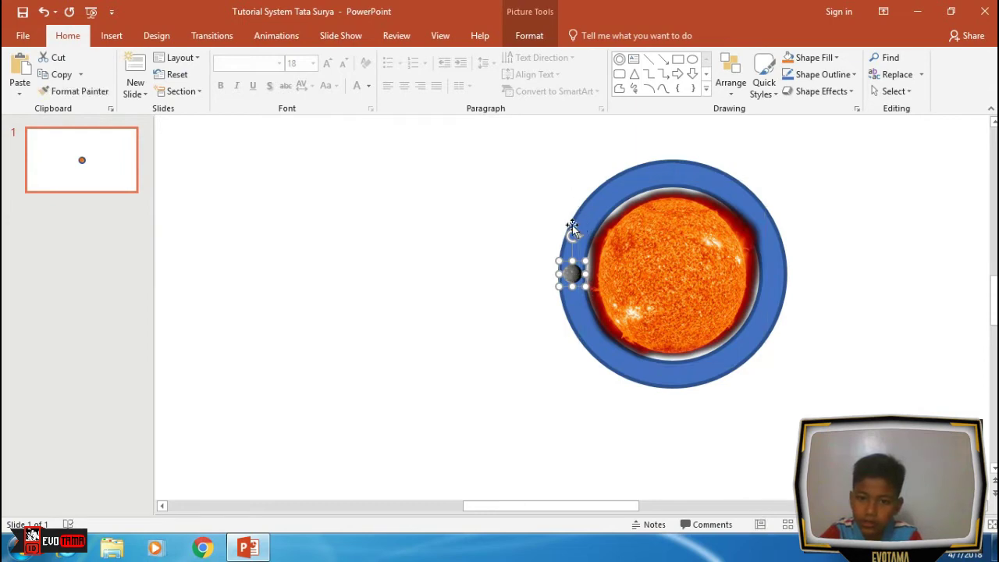
left_click(569, 220, "shift")
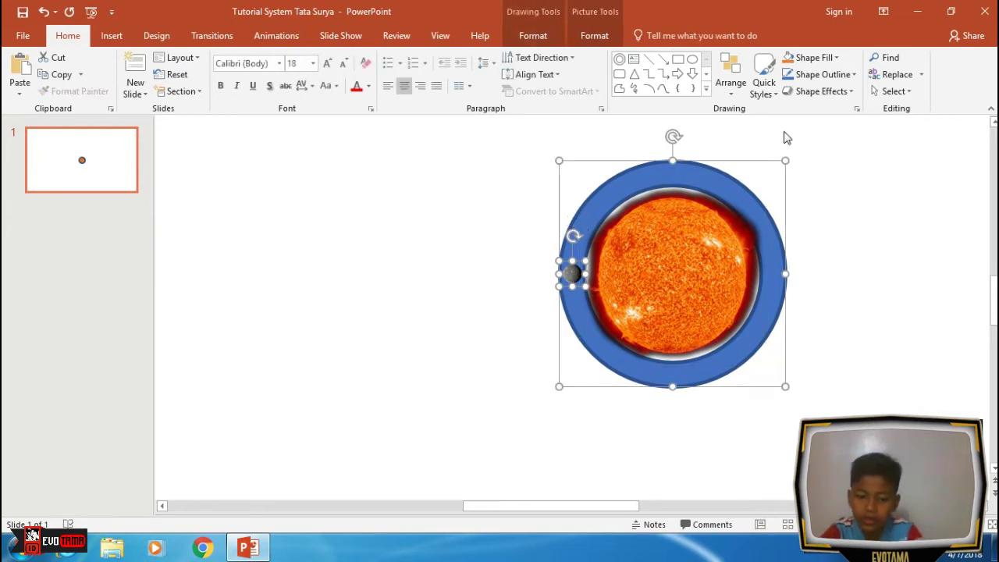
Group the ring with Mercury, duplicate it, and size the copy 1.1 by 1.1 inches.
key("ctrl+g")
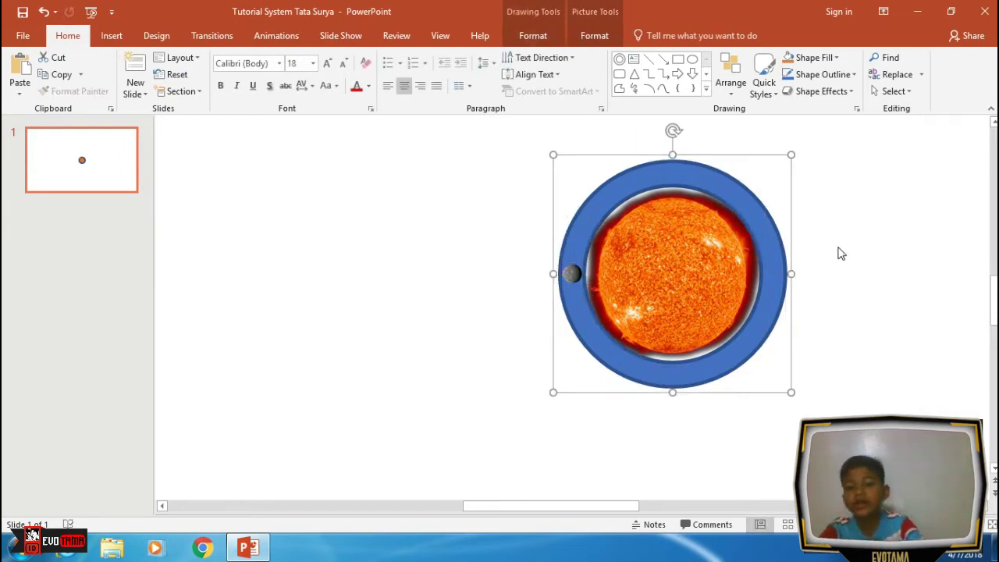
key("ctrl+d")
left_click(601, 35)
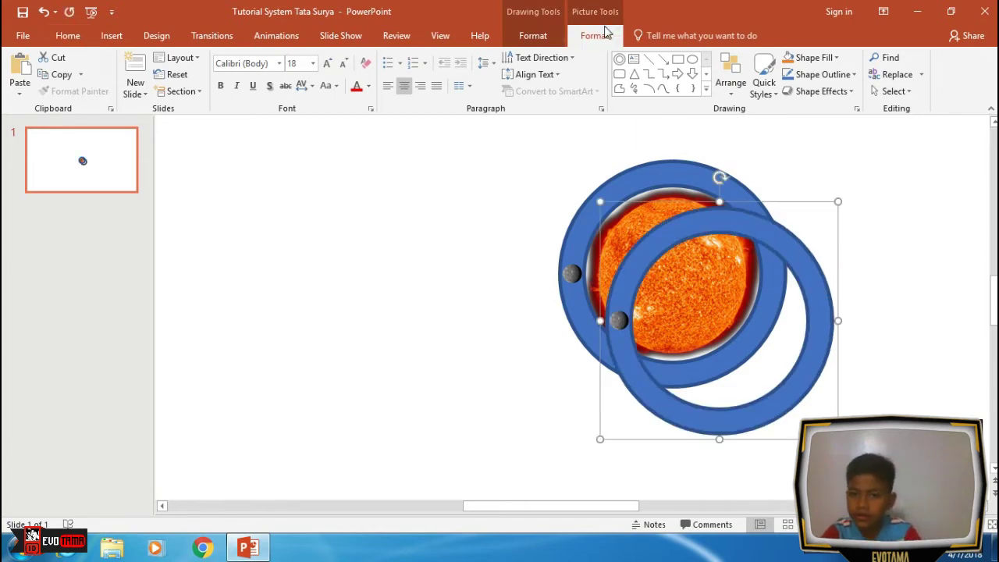
left_click(940, 61)
left_click(940, 61)
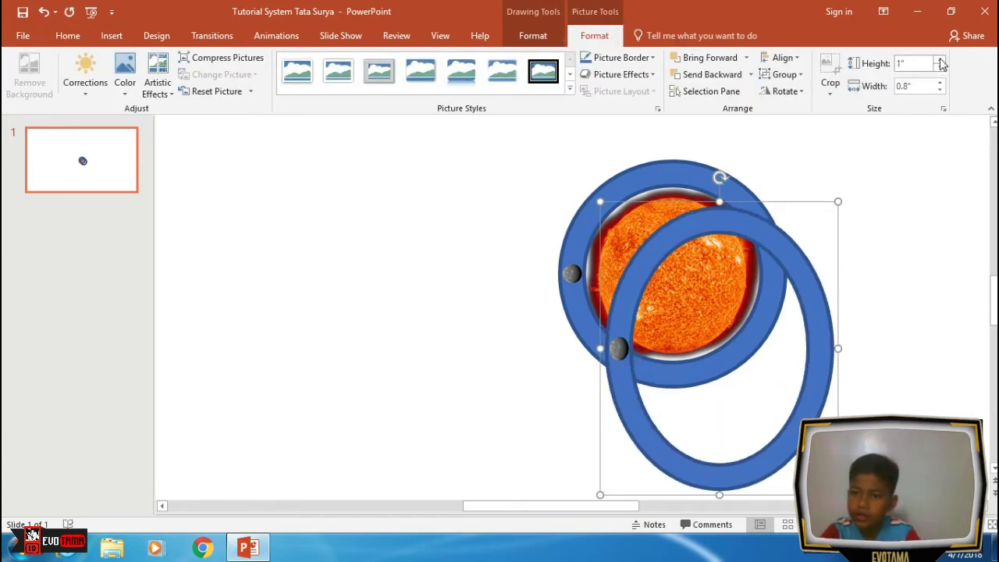
left_click(940, 61)
left_click(939, 82)
left_click(939, 81)
left_click(940, 81)
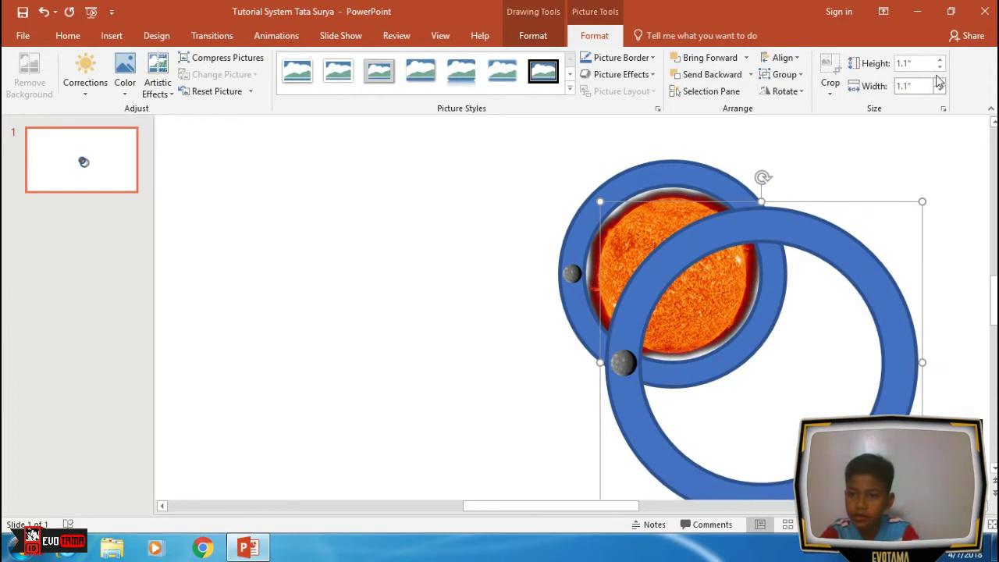
Centre the larger ring on the slide and save the presentation.
left_click(783, 58)
left_click(792, 92)
left_click(783, 57)
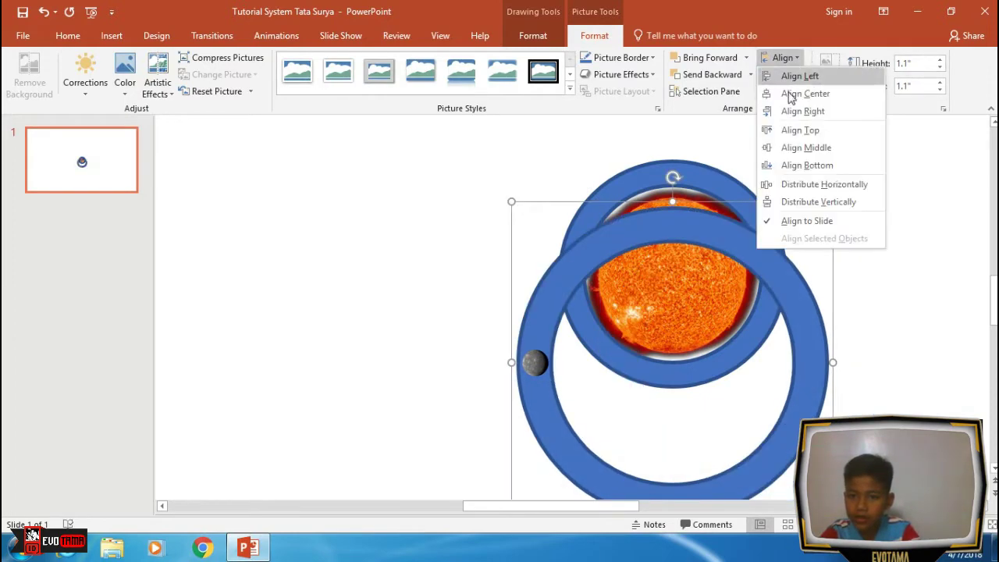
left_click(786, 149)
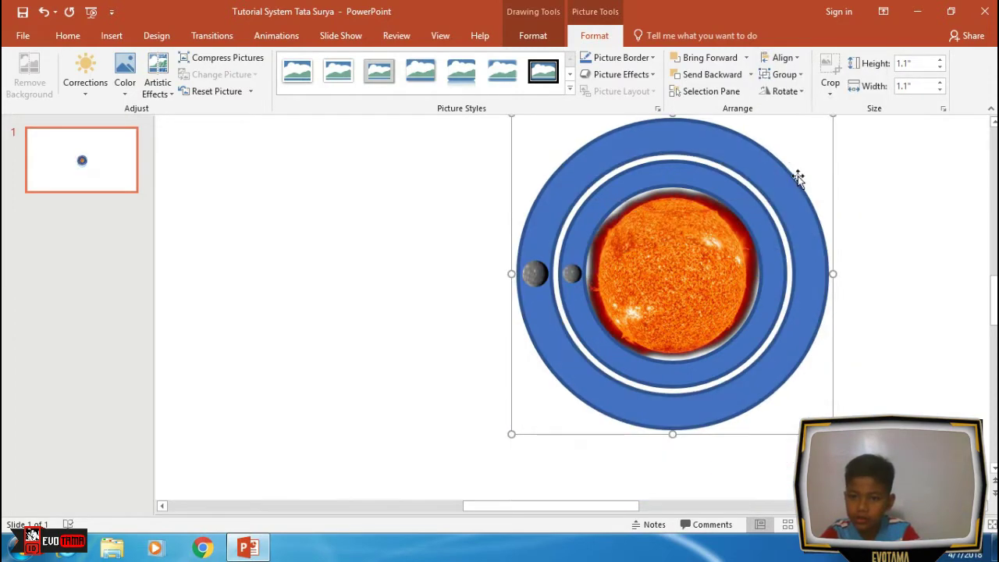
left_click(886, 239)
key("ctrl+s")
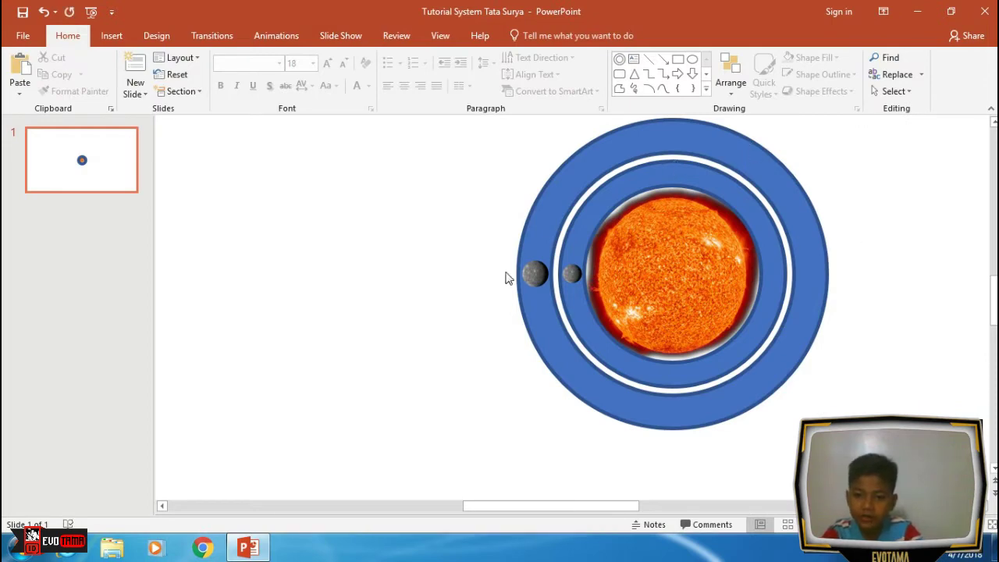
Replace the outer ring's planet picture with Venus using Change Picture from a file.
left_click(541, 264)
left_click(537, 275)
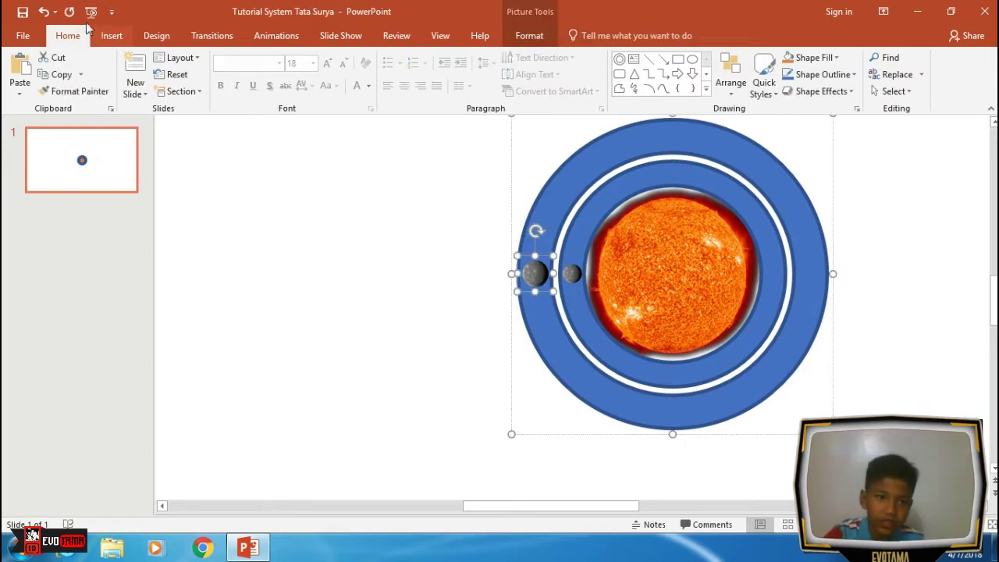
left_click(109, 37)
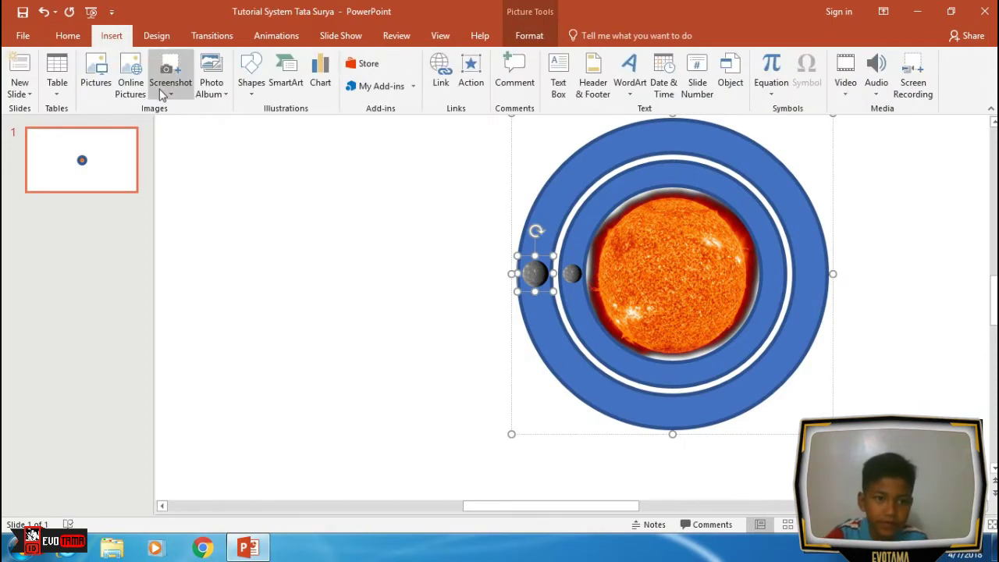
left_click(96, 77)
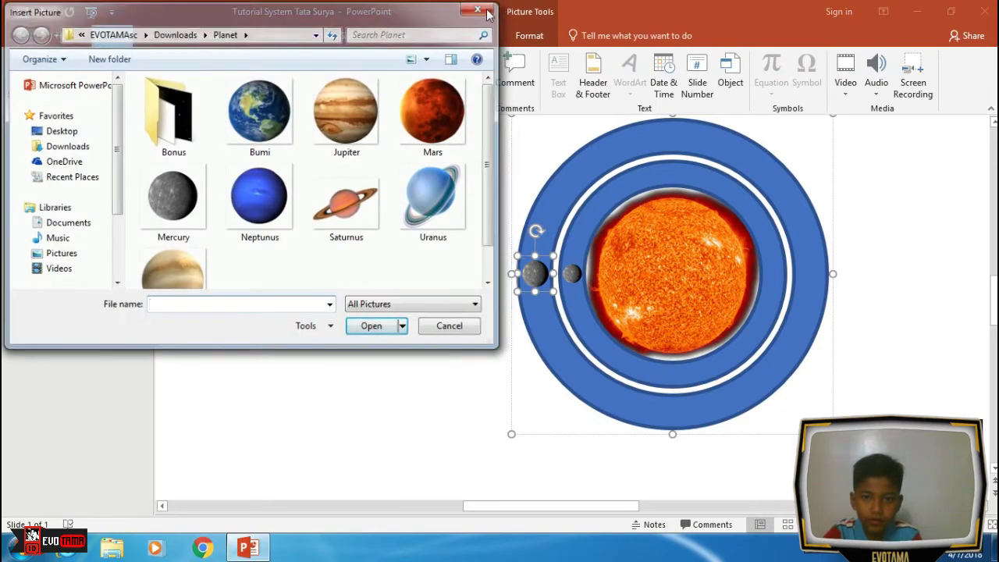
left_click(480, 8)
left_click(529, 35)
left_click(221, 74)
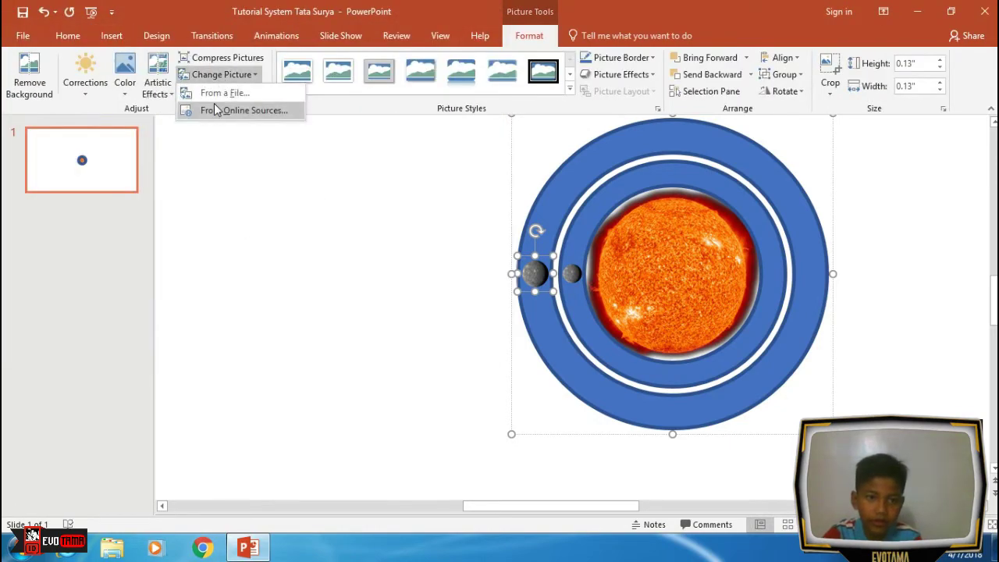
left_click(221, 90)
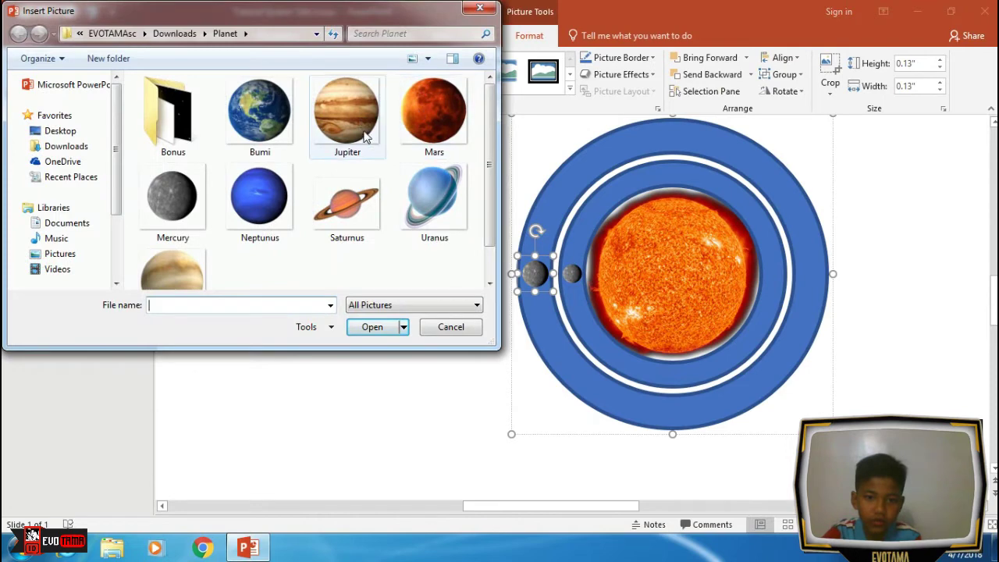
left_click(187, 272)
left_click(365, 329)
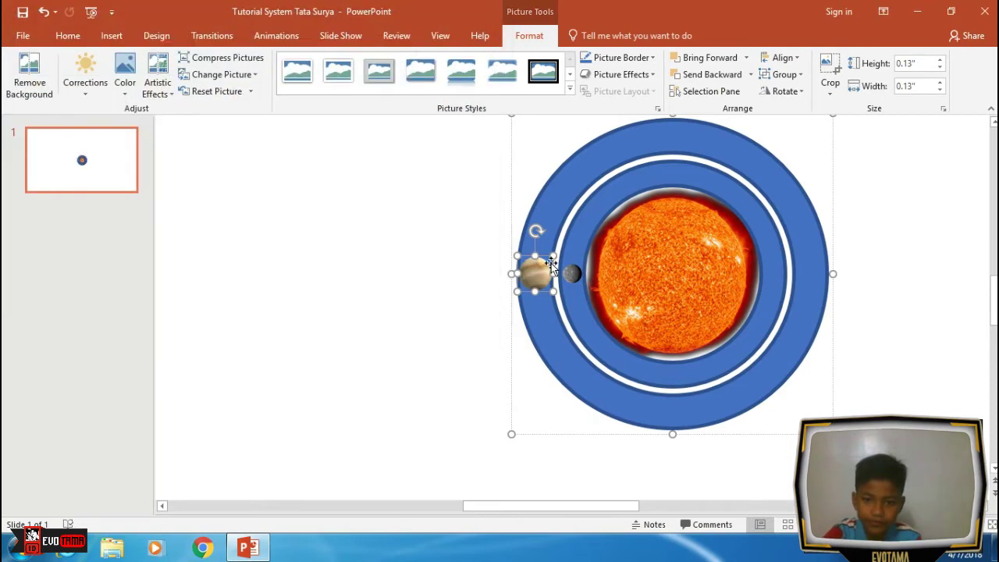
Shrink the new planet to 0.08 inches on the outer ring.
left_click_drag(551, 254, 535, 272)
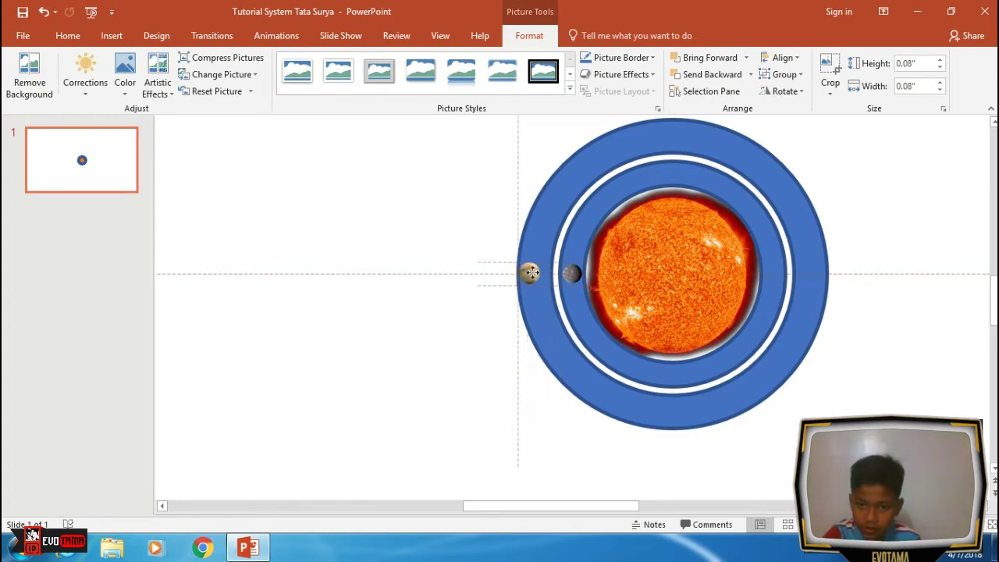
left_click(549, 251)
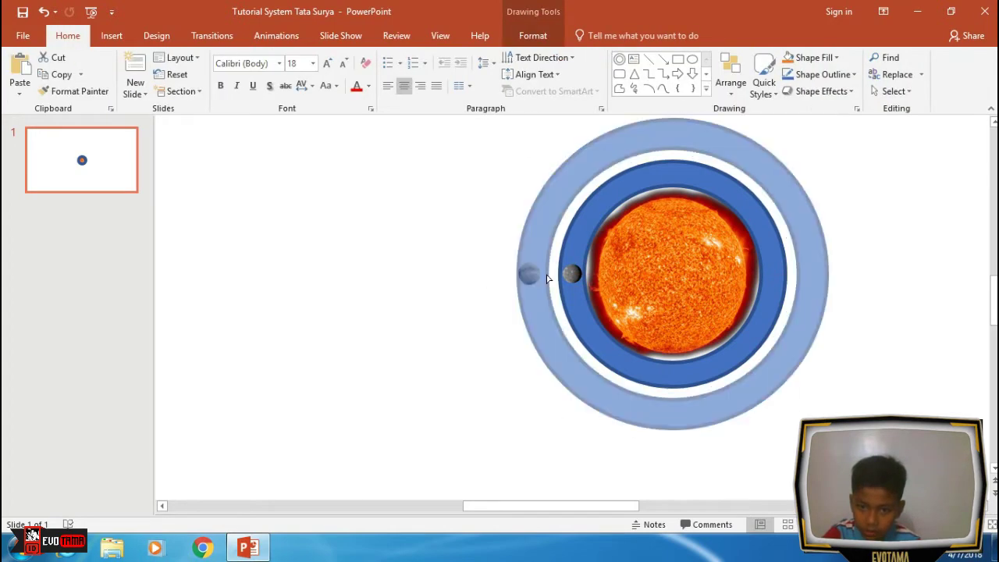
left_click_drag(551, 274, 544, 279)
Resize the ring group to 1 by 1 inch and centre it horizontally and vertically.
left_click(540, 201)
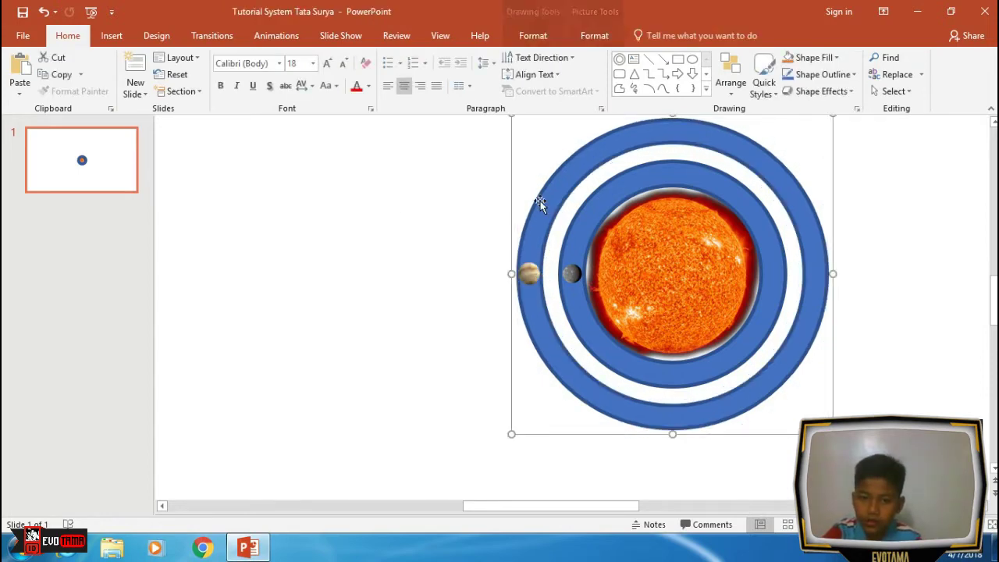
left_click(594, 35)
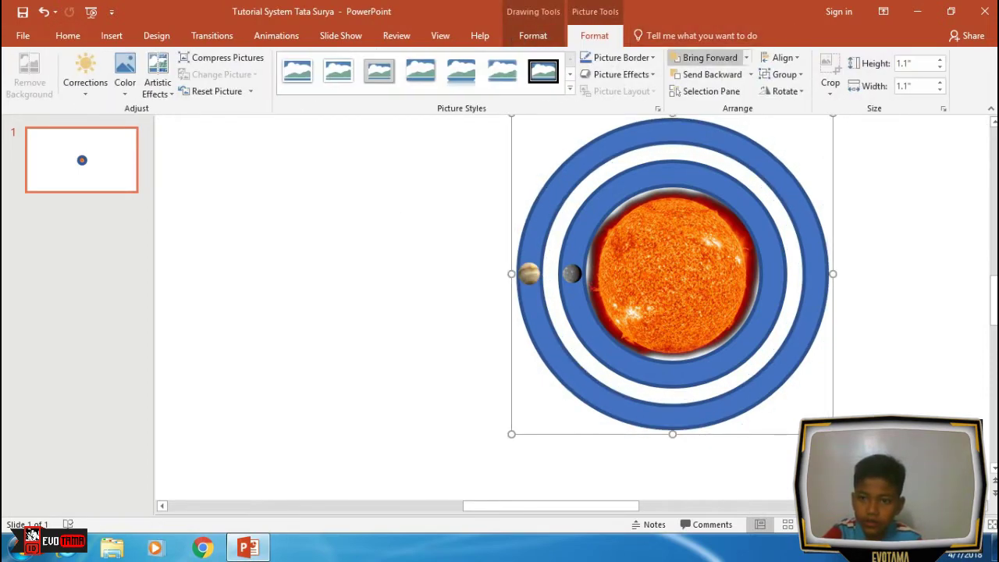
left_click(941, 68)
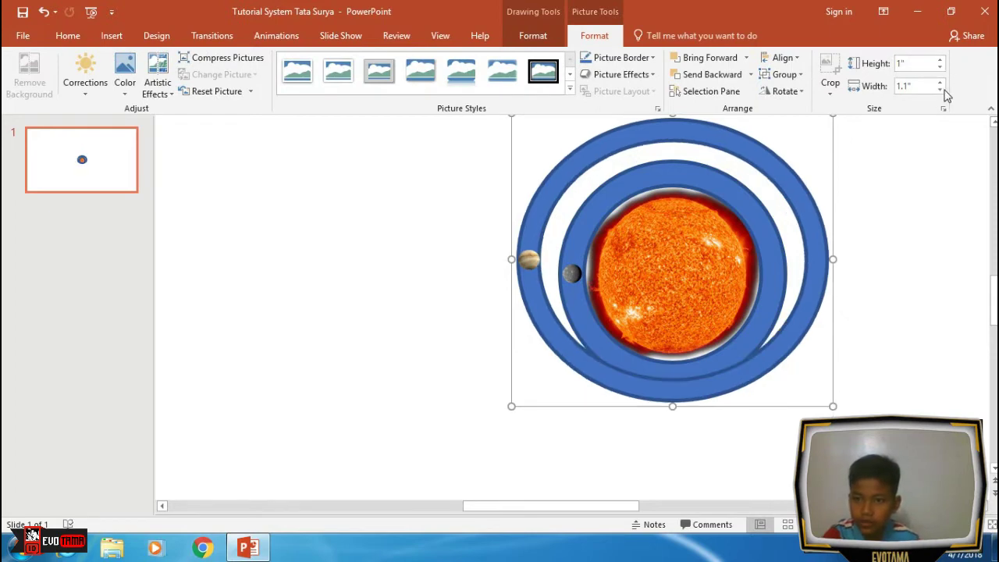
left_click(940, 89)
left_click(780, 57)
left_click(792, 94)
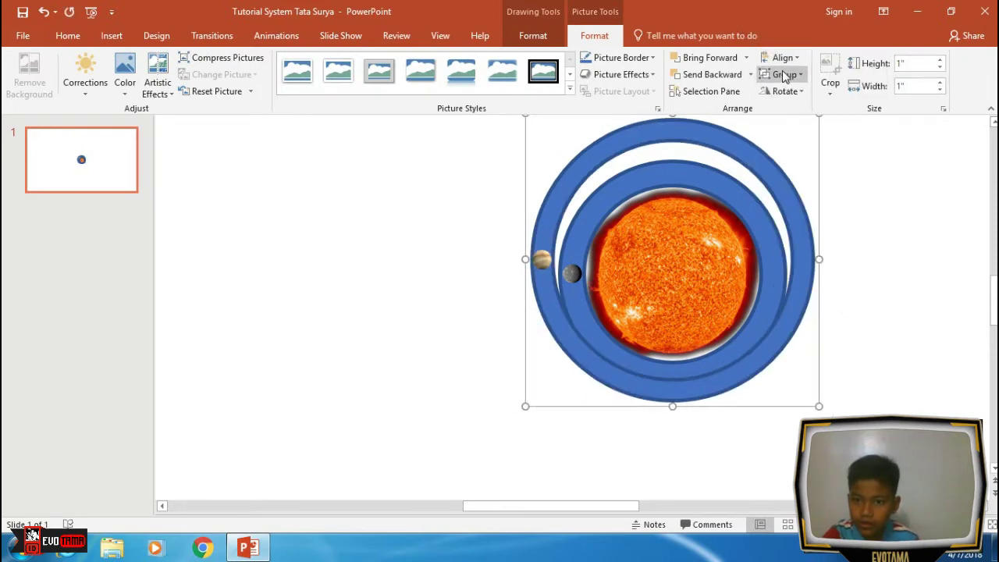
left_click(781, 58)
left_click(794, 148)
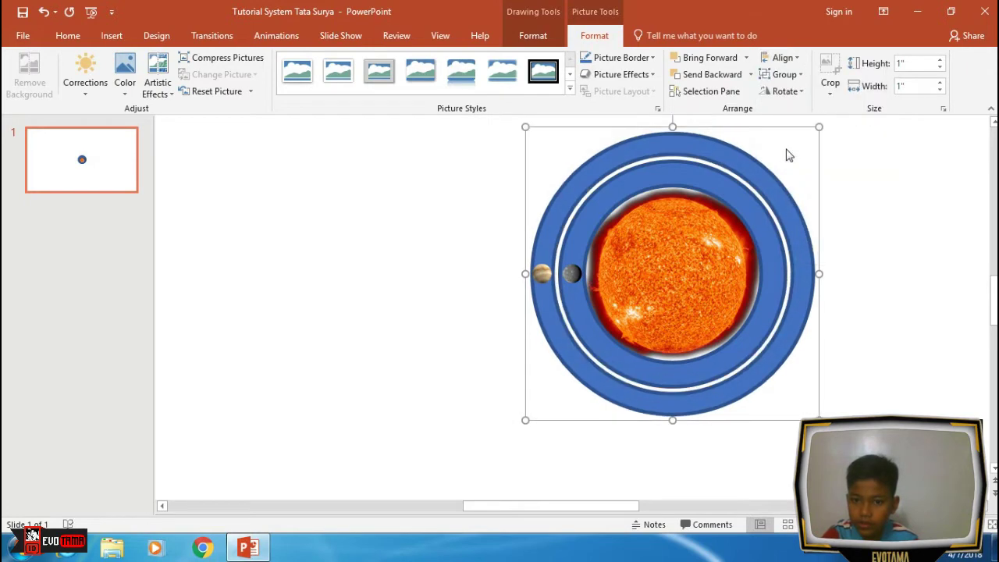
left_click(889, 202)
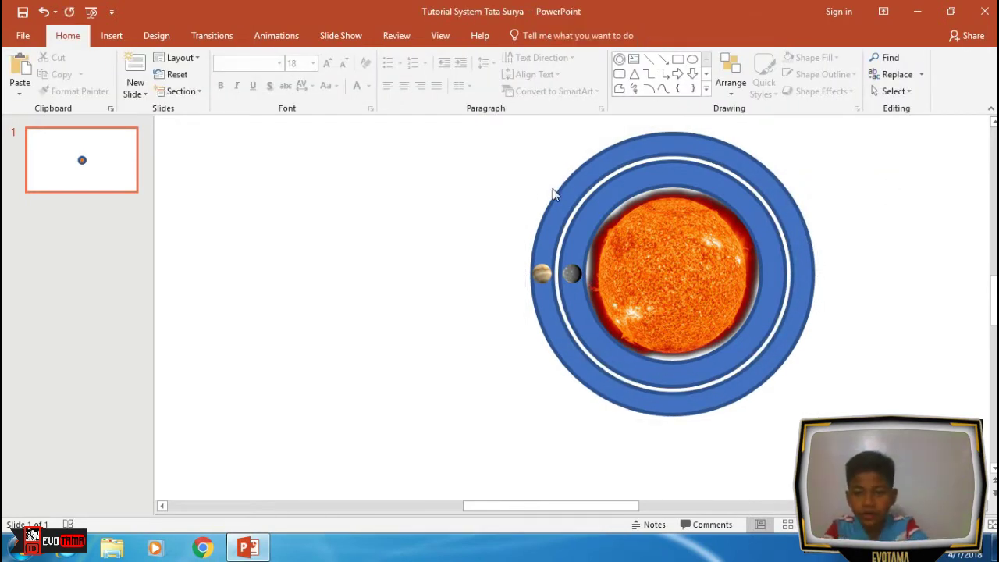
Duplicate the ring-and-sun group with Ctrl+D and enlarge the copy to 1.3 by 1.3 inches.
left_click(559, 211)
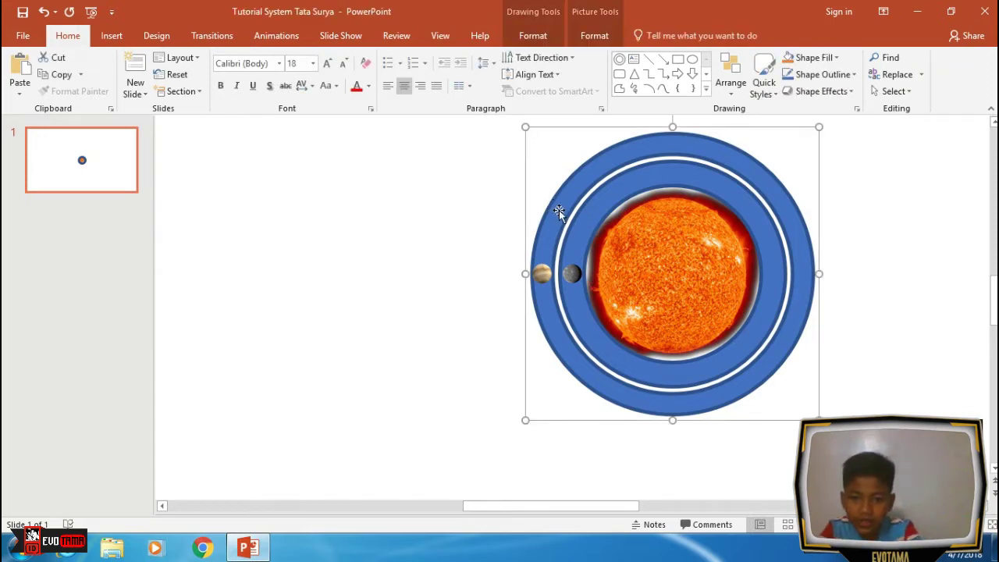
key("ctrl+d")
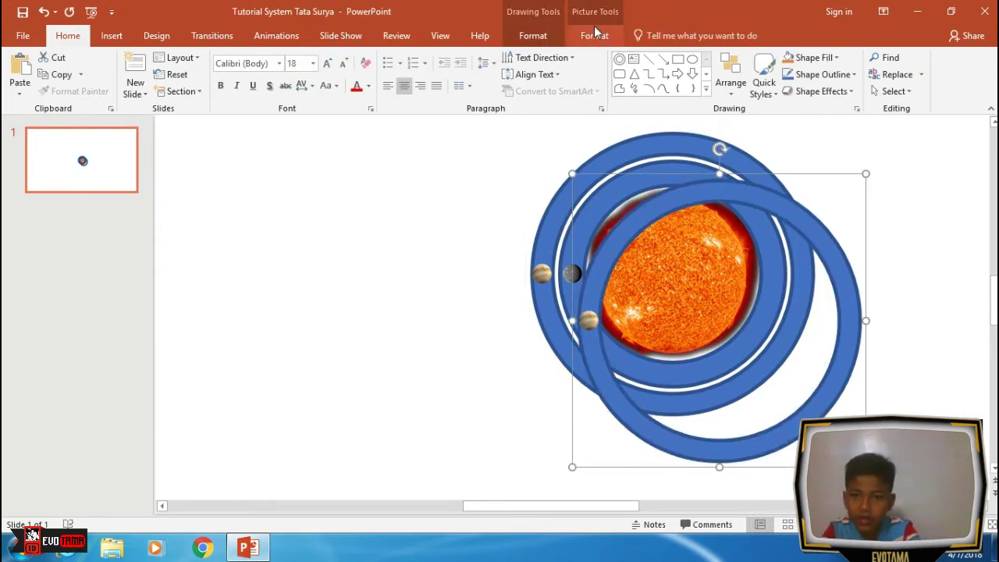
left_click(595, 35)
left_click(940, 60)
left_click(940, 60)
left_click(940, 61)
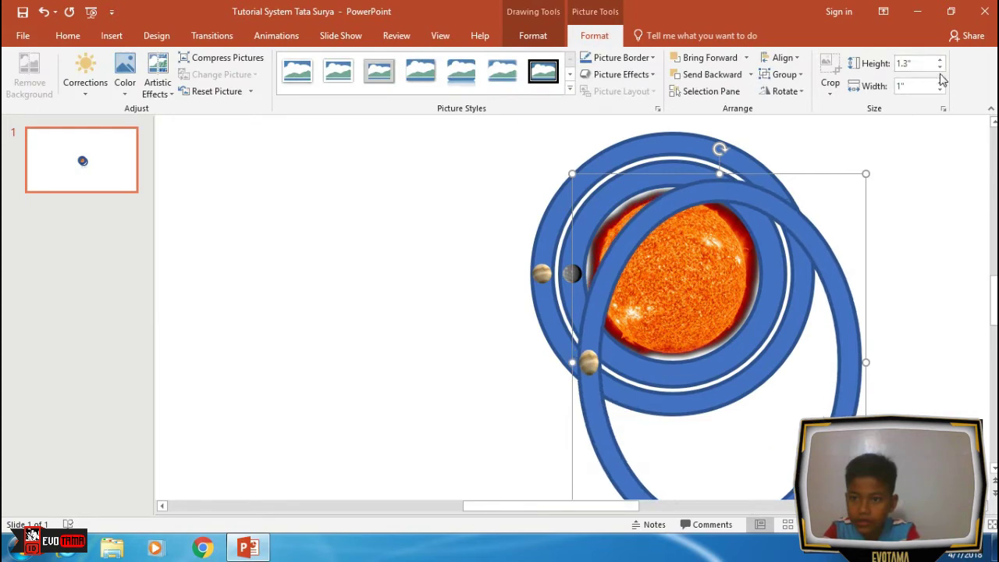
left_click(940, 83)
left_click(940, 82)
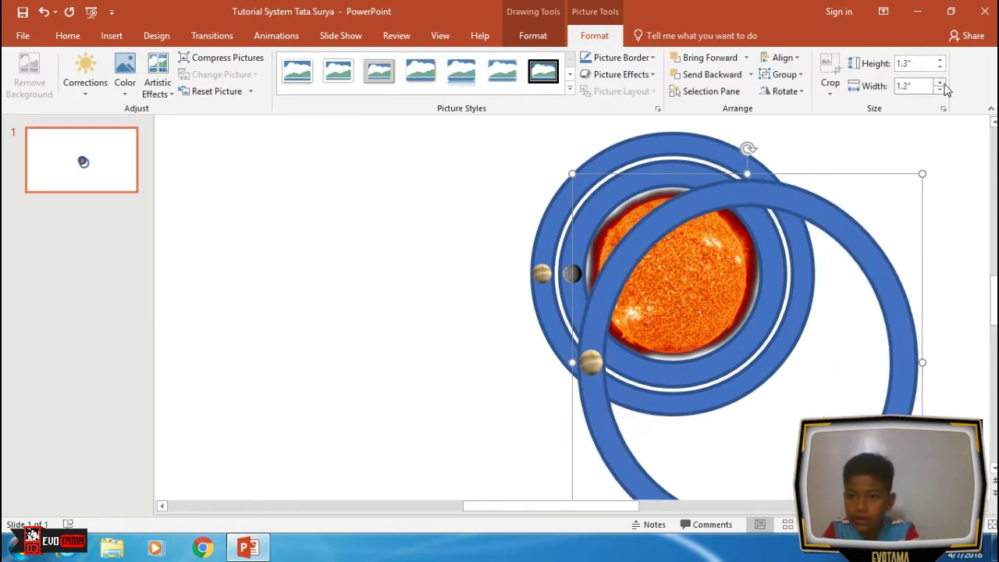
left_click(940, 82)
Move the enlarged copy over the sun and align it to the centre and middle.
left_click_drag(836, 174, 821, 138)
left_click(783, 57)
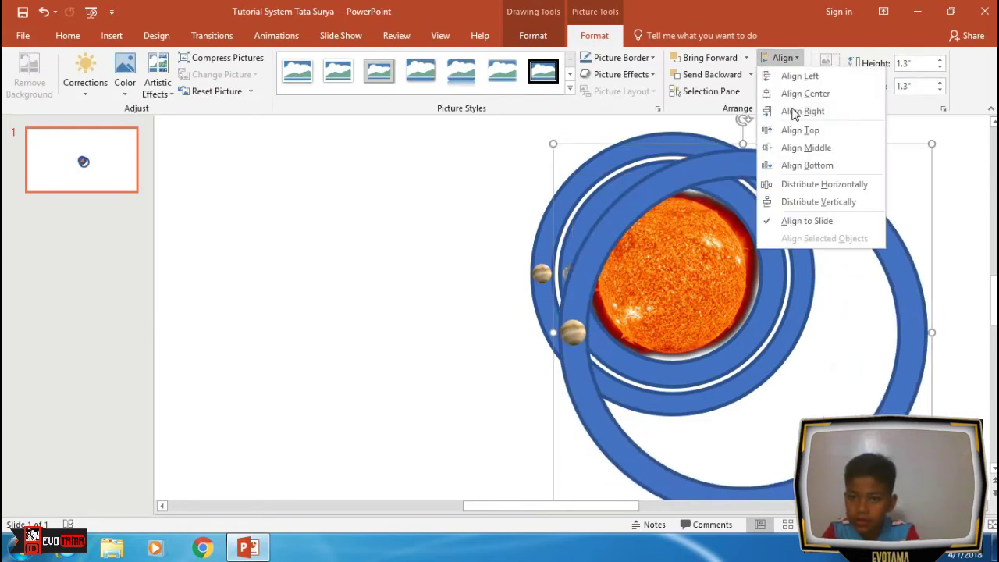
left_click(785, 109)
left_click(782, 57)
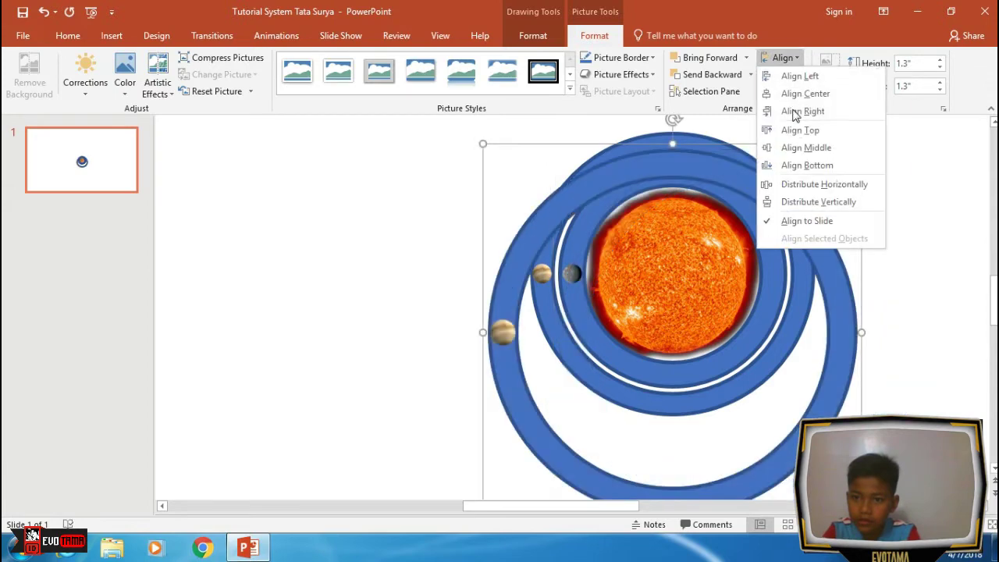
left_click(799, 149)
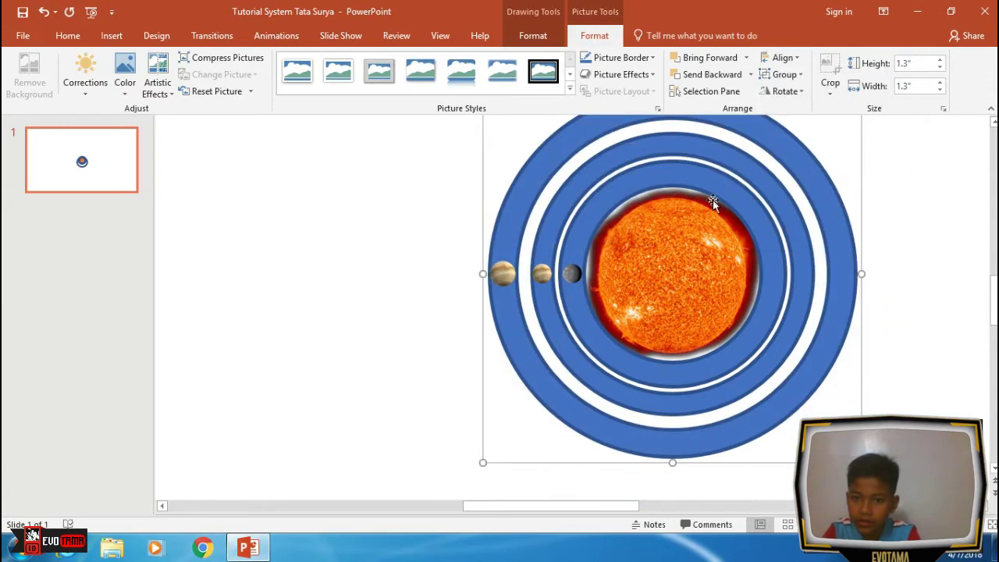
Shrink the copy to 1.2 by 1.2 inches and re-centre it horizontally and vertically.
left_click(940, 68)
left_click(940, 91)
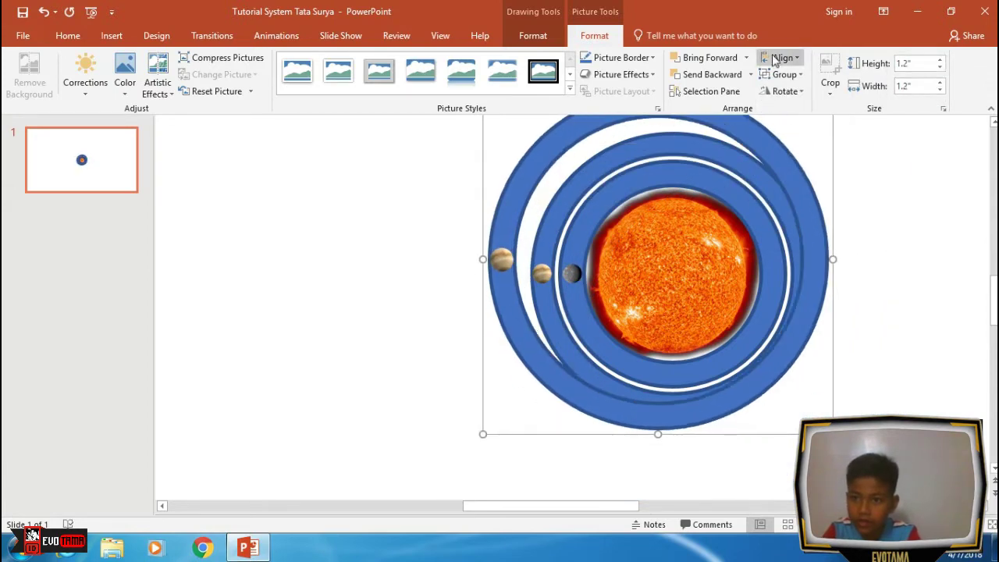
left_click(780, 58)
left_click(792, 93)
left_click(778, 58)
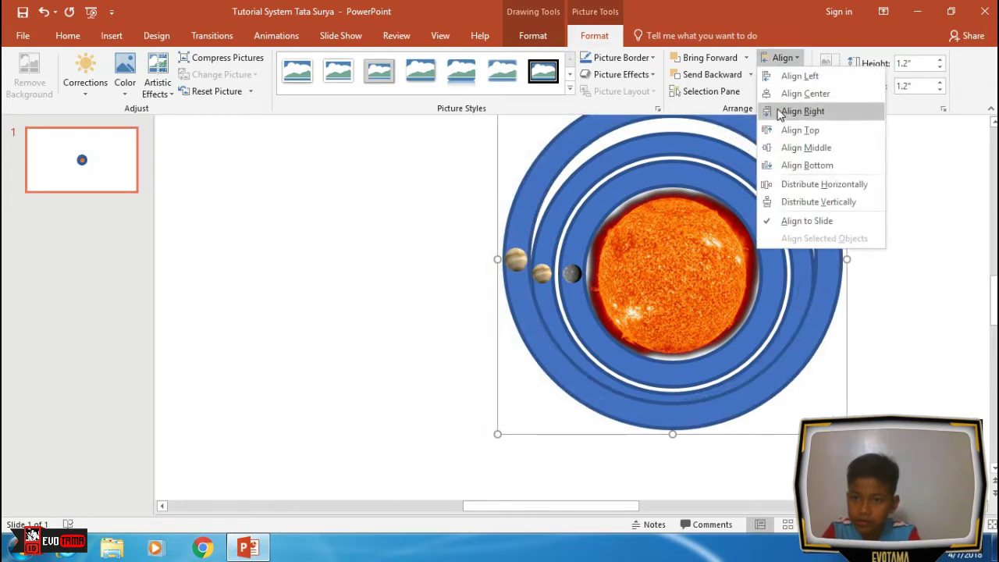
left_click(785, 148)
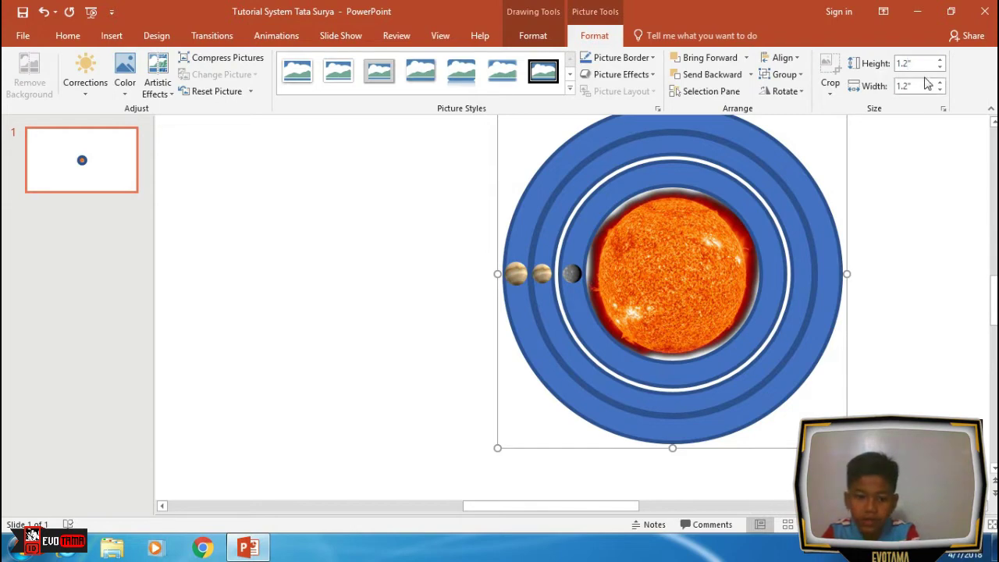
left_click(920, 63)
type("6")
Resize the outer ring to 1.26 inches and align it to the centre and middle.
key("Tab")
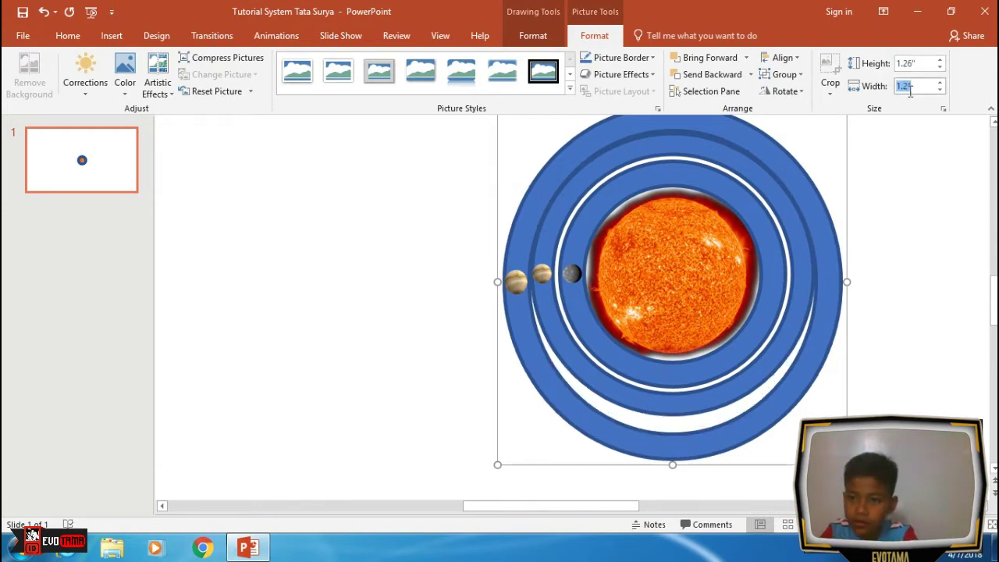
left_click(905, 130)
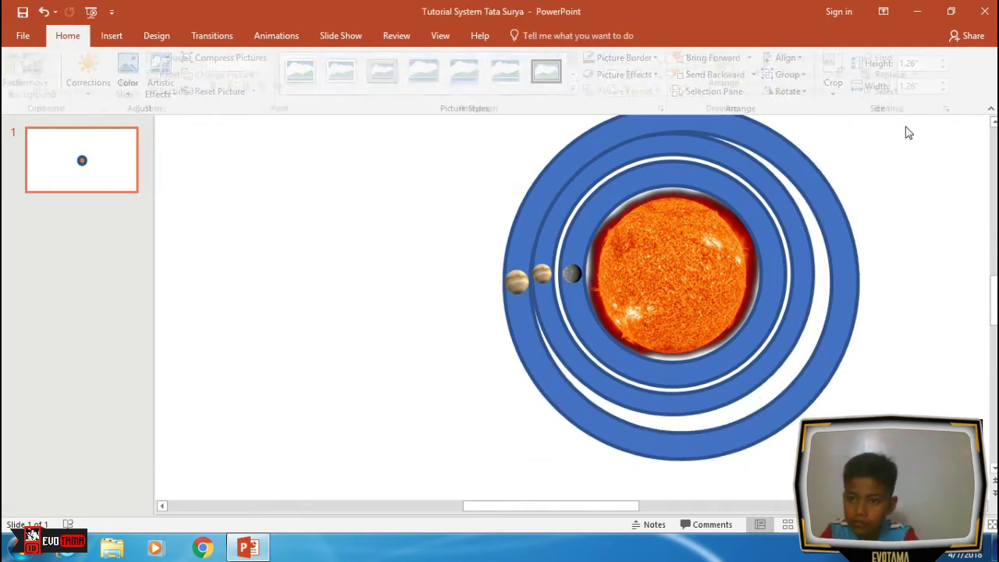
left_click(756, 156)
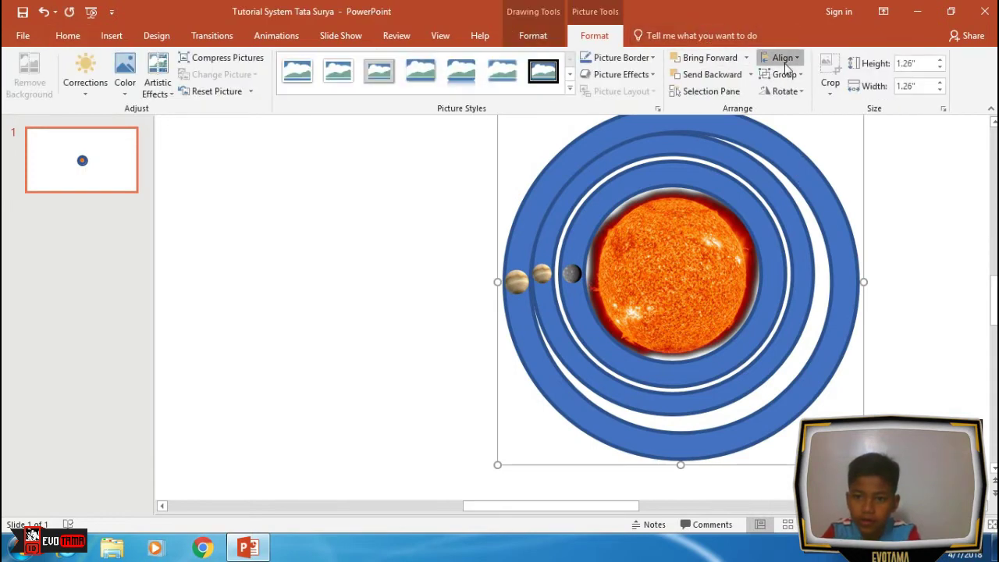
left_click(783, 57)
left_click(802, 93)
left_click(780, 57)
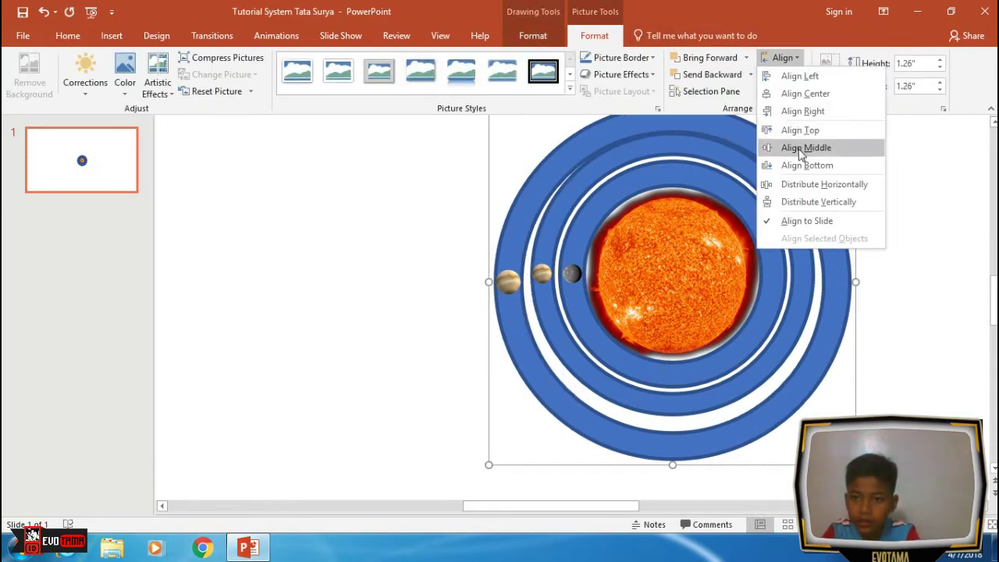
left_click(780, 148)
left_click(437, 318)
Resize the outer ring to 1.23 inches and re-centre it around the inner rings.
left_click(519, 320)
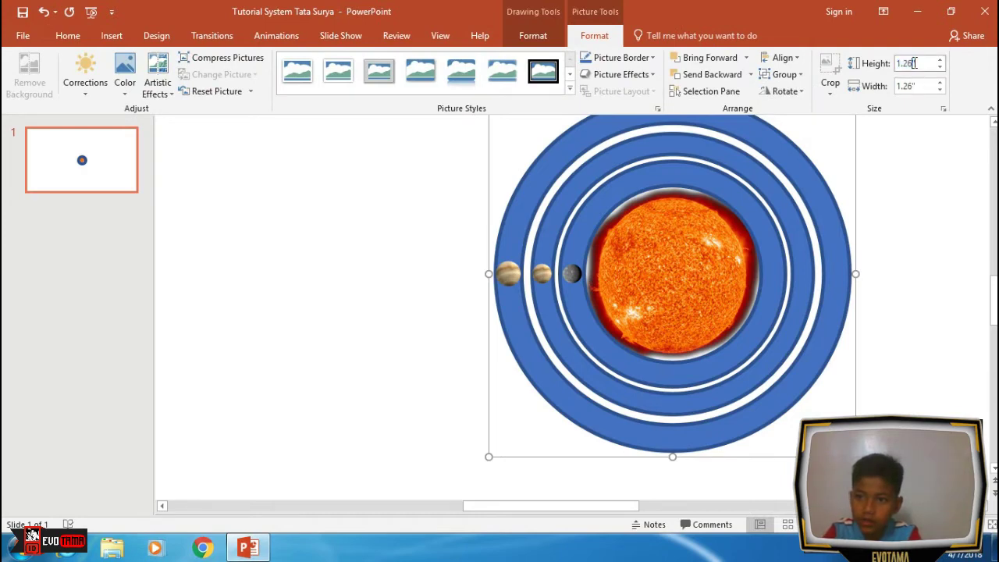
left_click(920, 63)
type("3")
key("Return")
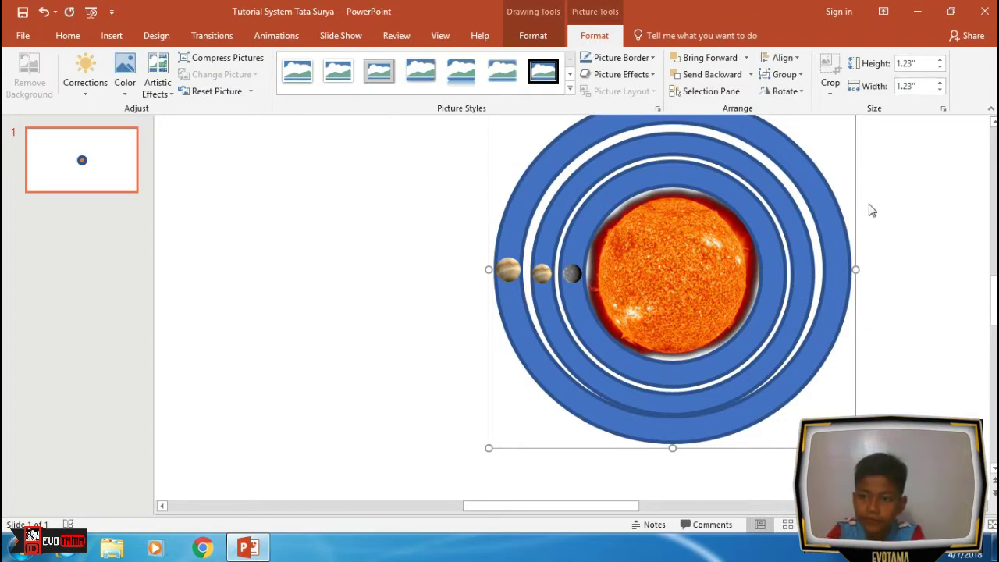
left_click(782, 57)
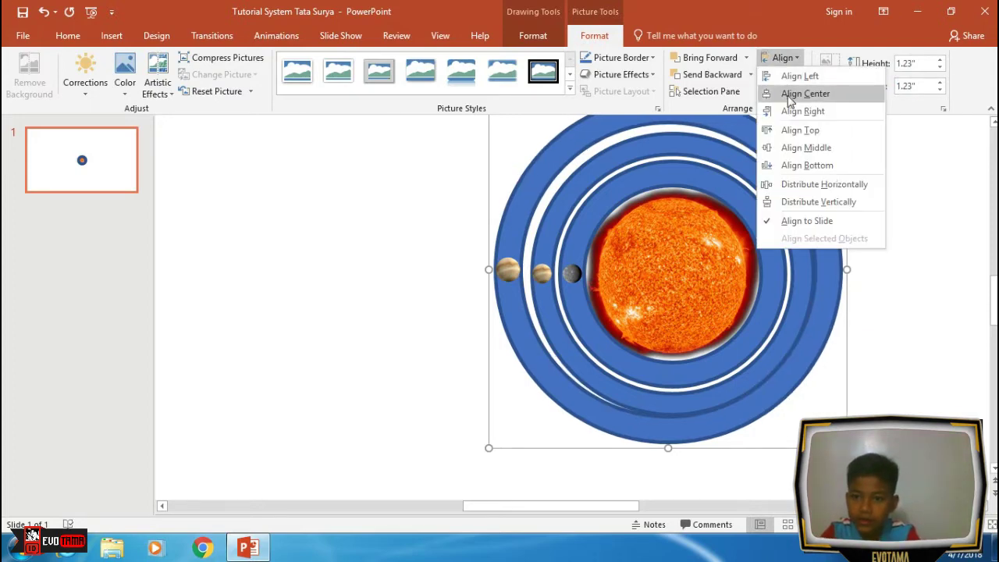
left_click(790, 93)
left_click(788, 57)
left_click(783, 148)
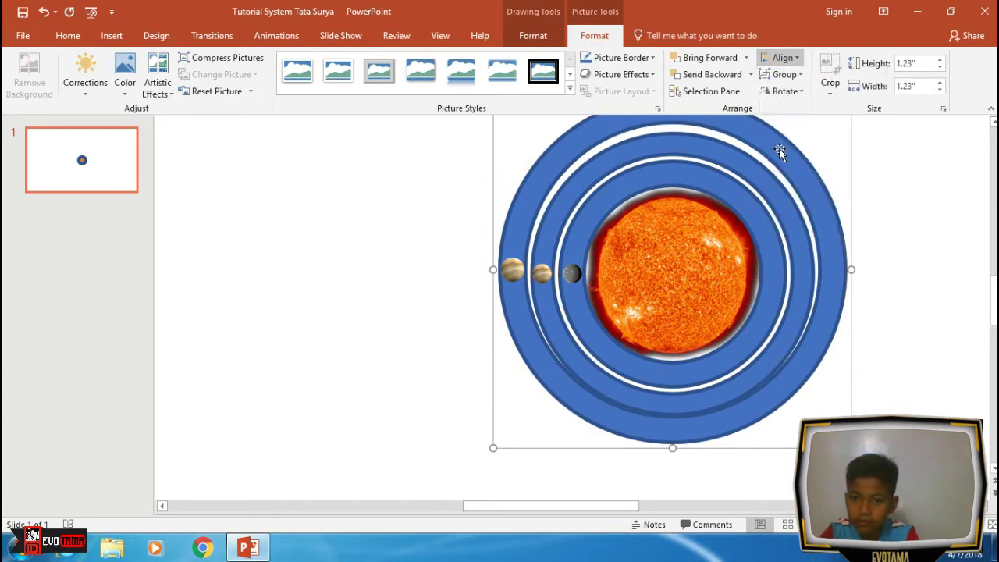
left_click(897, 189)
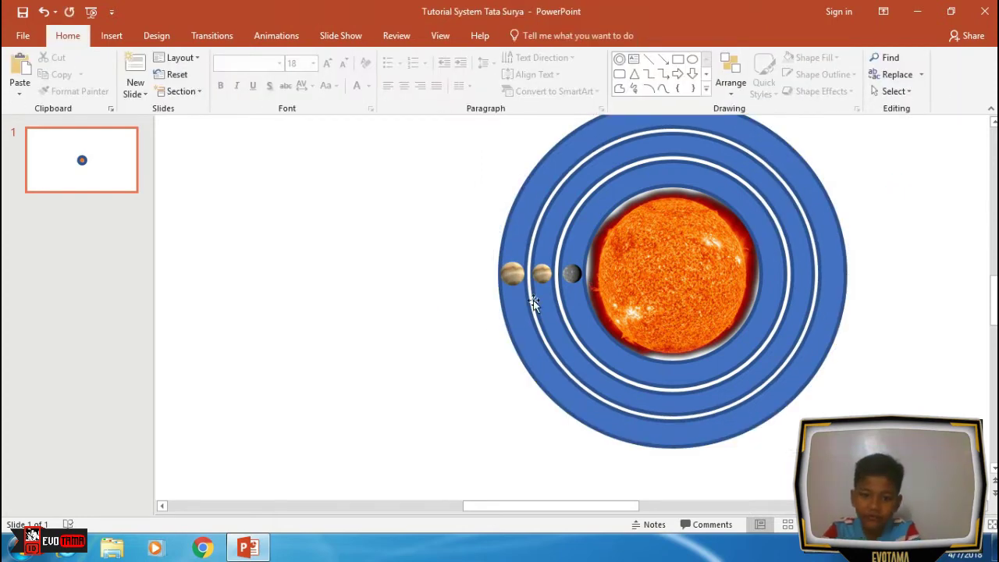
left_click(513, 273)
left_click(513, 273)
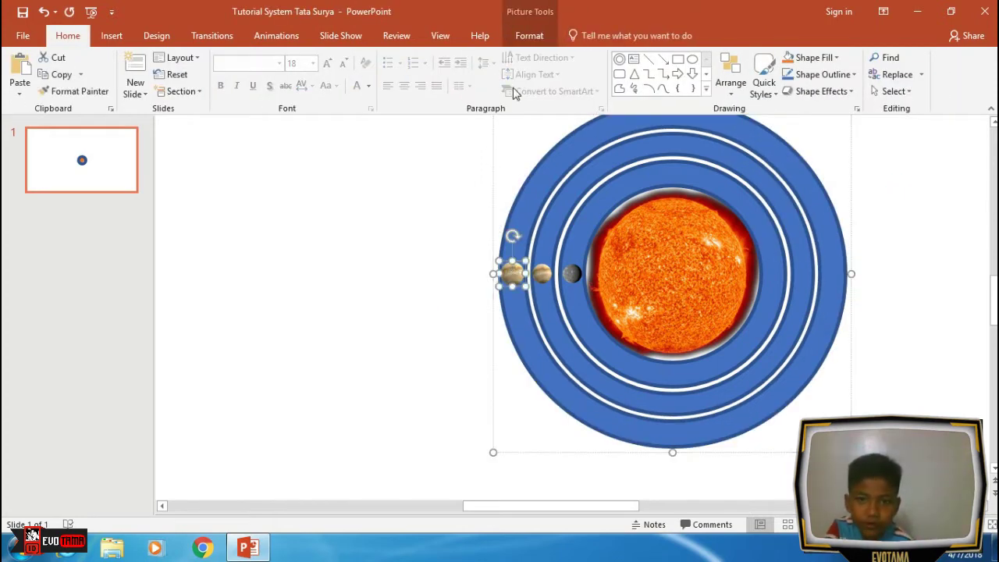
Replace the planet with the Bumi Earth image and save the presentation.
left_click(536, 38)
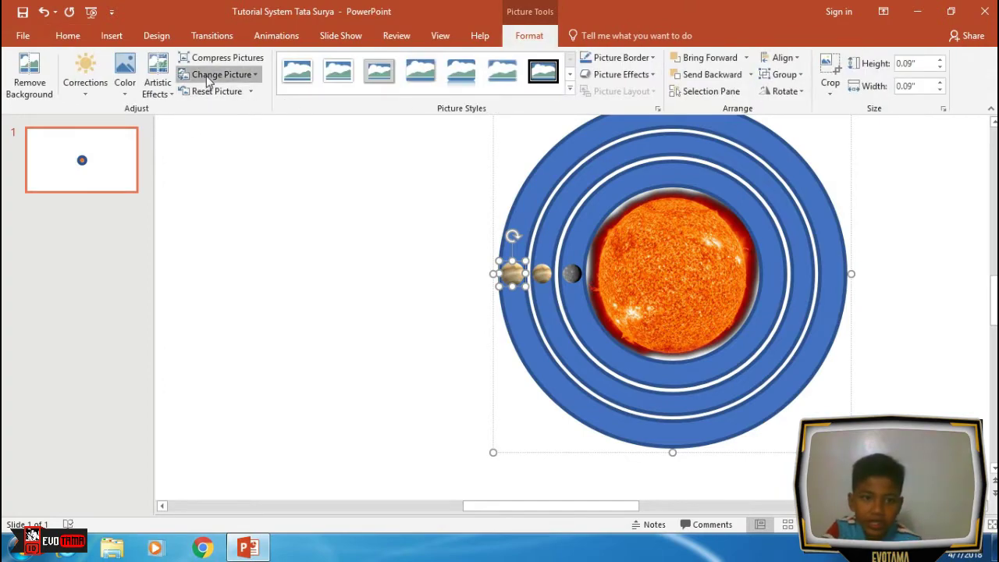
left_click(211, 75)
left_click(225, 93)
left_click(245, 123)
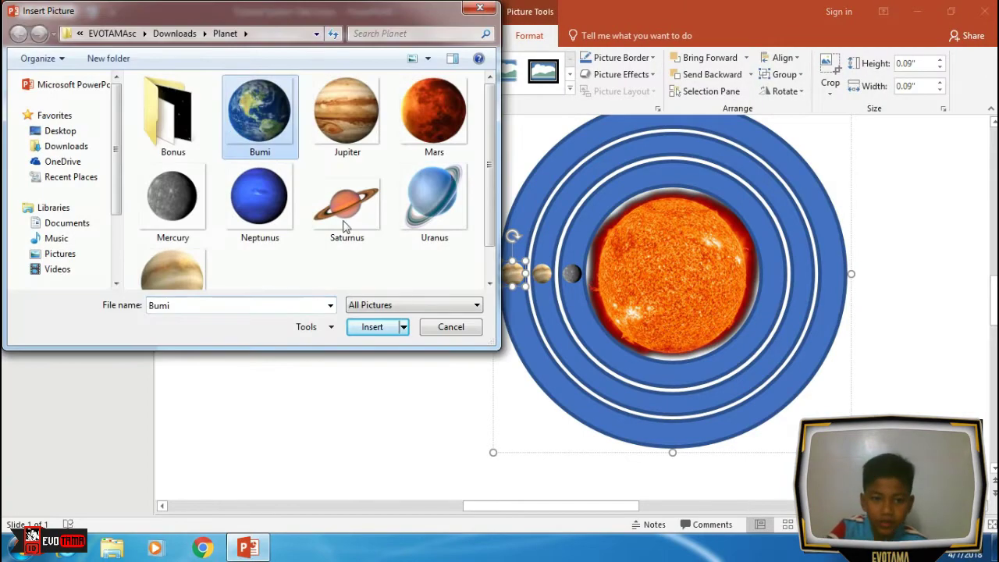
left_click(373, 327)
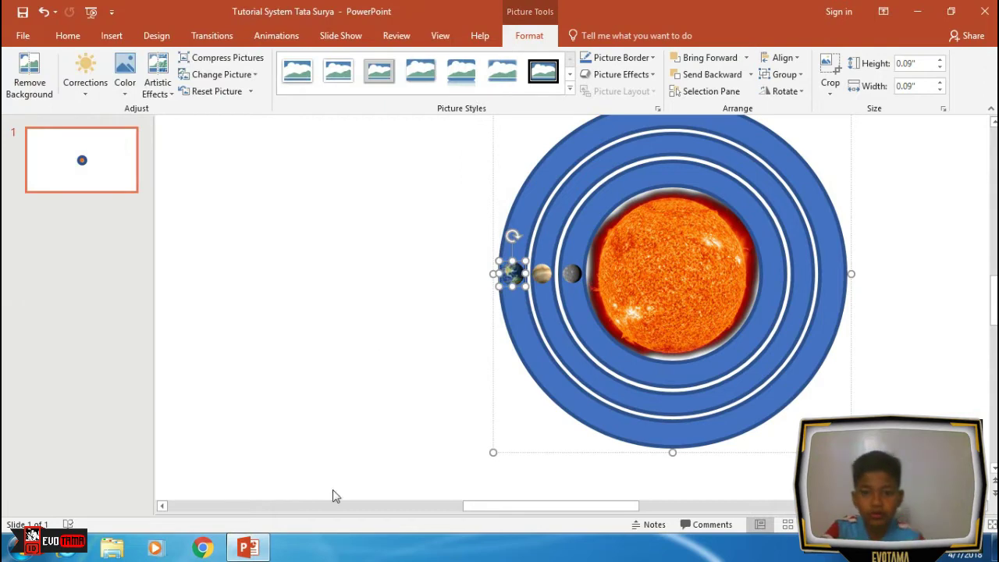
left_click(422, 328)
key("ctrl+s")
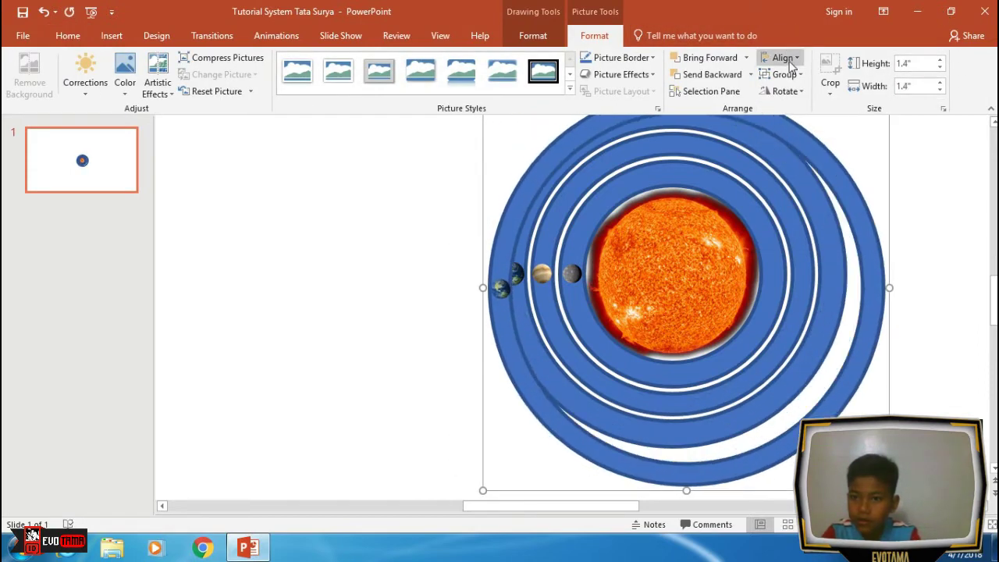
Enlarge the new ring to 1.5 inches and centre it on the Sun.
left_click(789, 185)
left_click(940, 59)
left_click(940, 82)
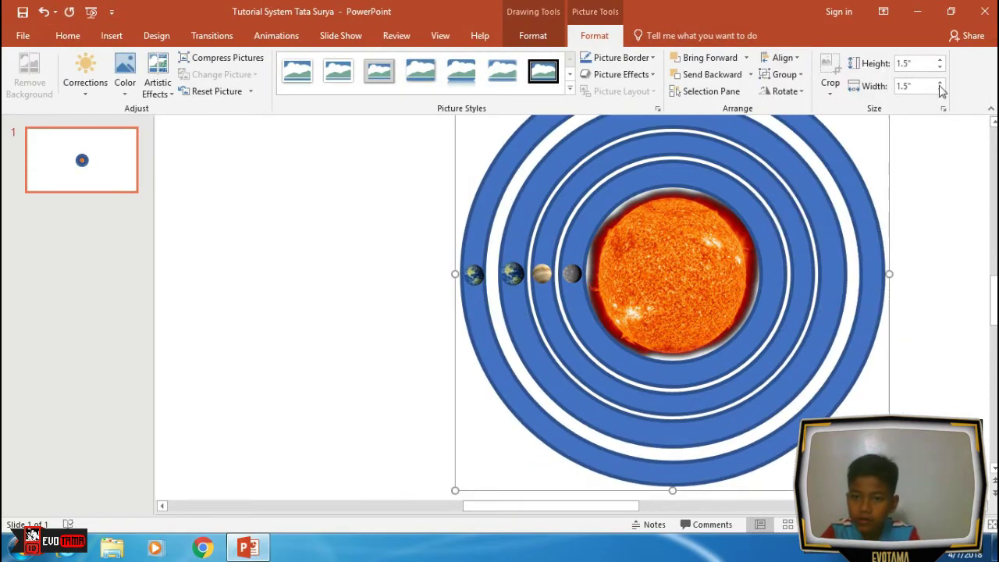
key("Return")
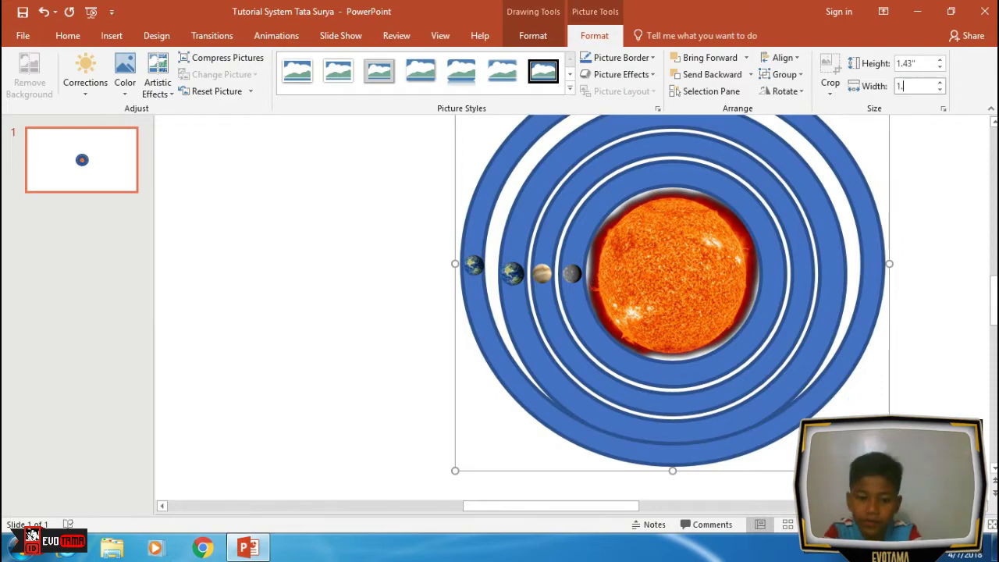
key("Return")
left_click(783, 57)
Swap the small planet on the new ring for the Mars image.
left_click(483, 275)
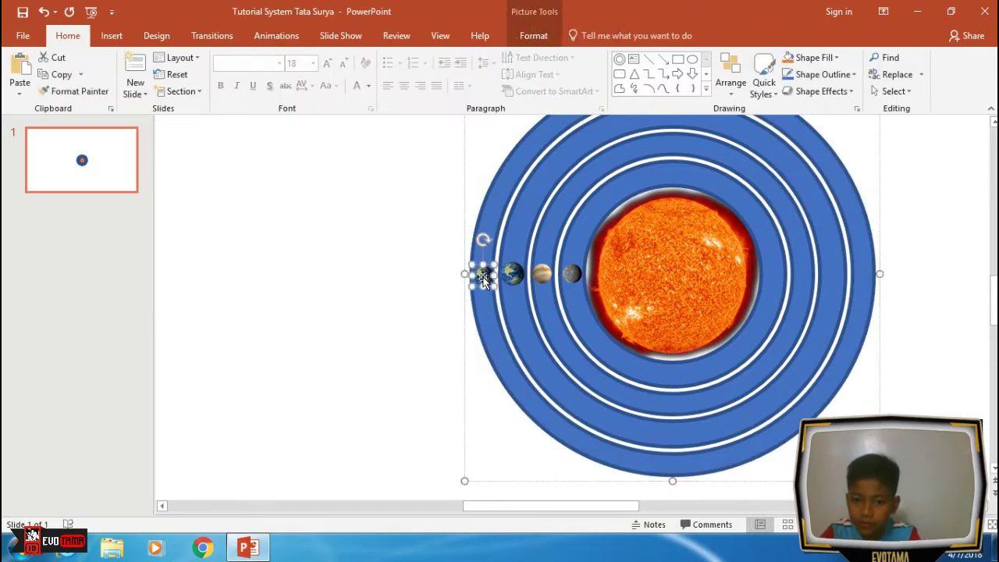
left_click(533, 35)
left_click(222, 74)
double_click(436, 102)
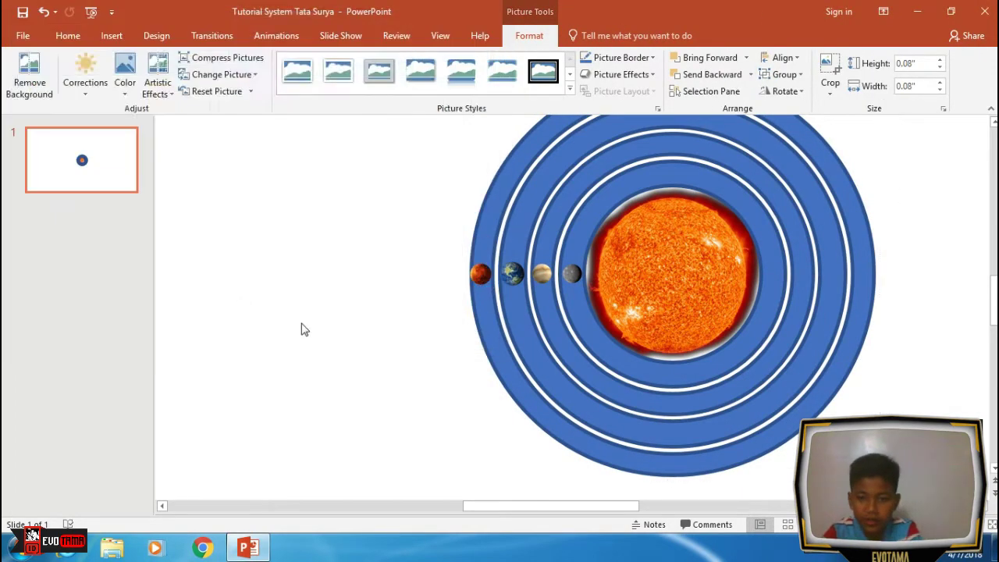
left_click(305, 329)
Enlarge the outermost ring to 1.8 inches and centre it around the Sun.
key("ctrl+a")
scroll(486, 228, "down", 4)
left_click(594, 35)
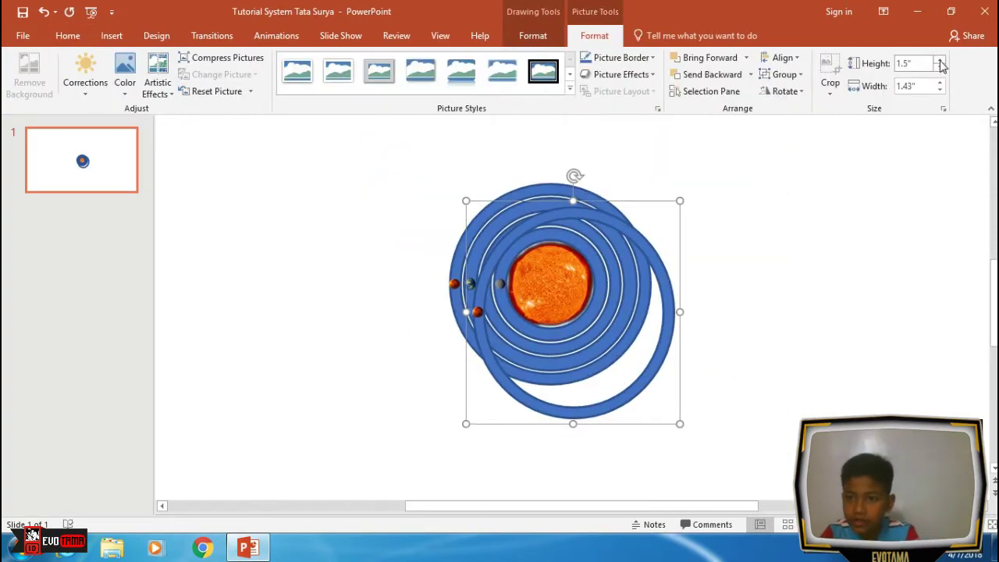
left_click(942, 66)
left_click(783, 58)
left_click(791, 111)
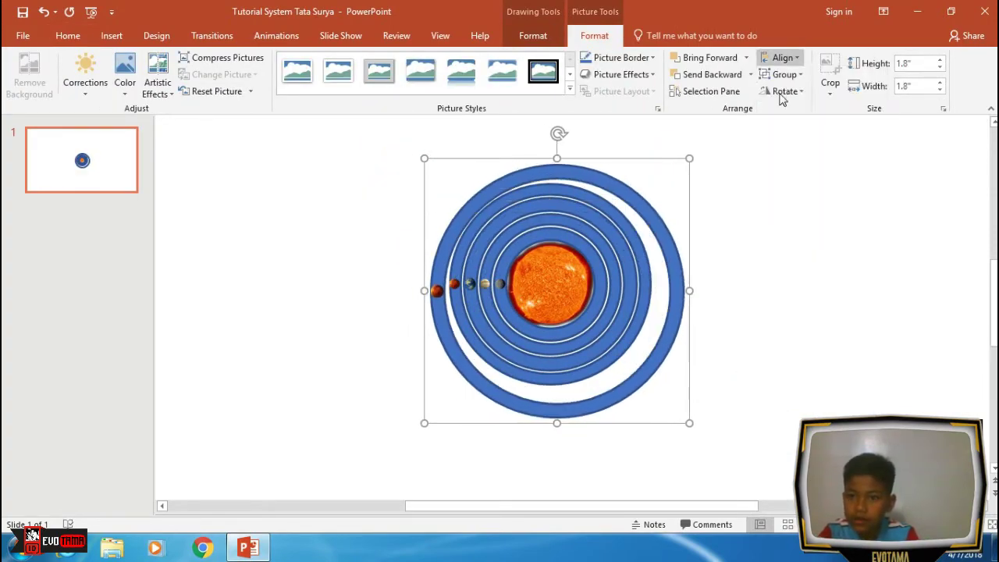
left_click(782, 57)
left_click(788, 95)
left_click(577, 229)
Widen the outer ring's band, fill it with the Bonus 'Bacground' starry picture, remove its outline.
scroll(474, 289, "up", 3, "ctrl")
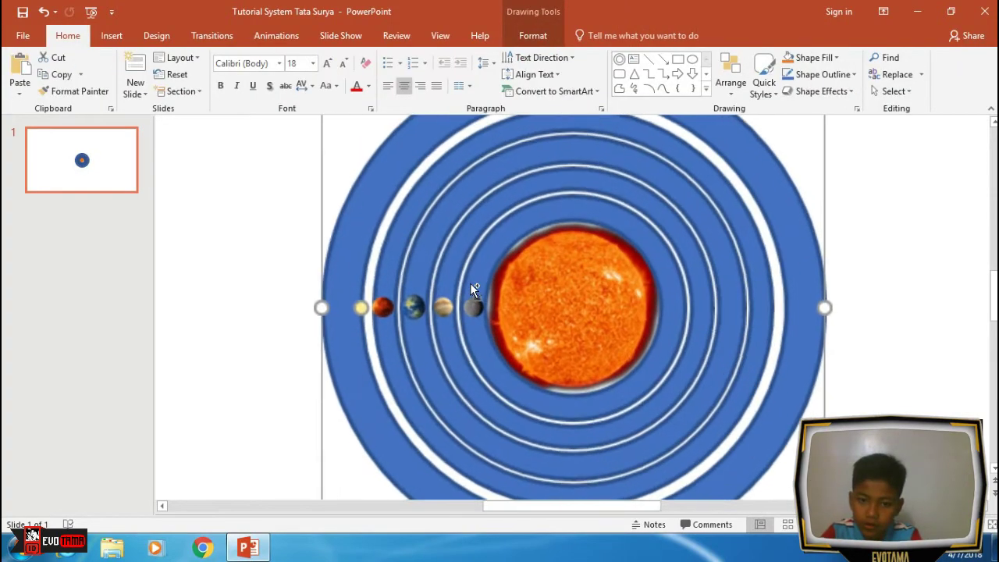
left_click_drag(358, 311, 360, 310)
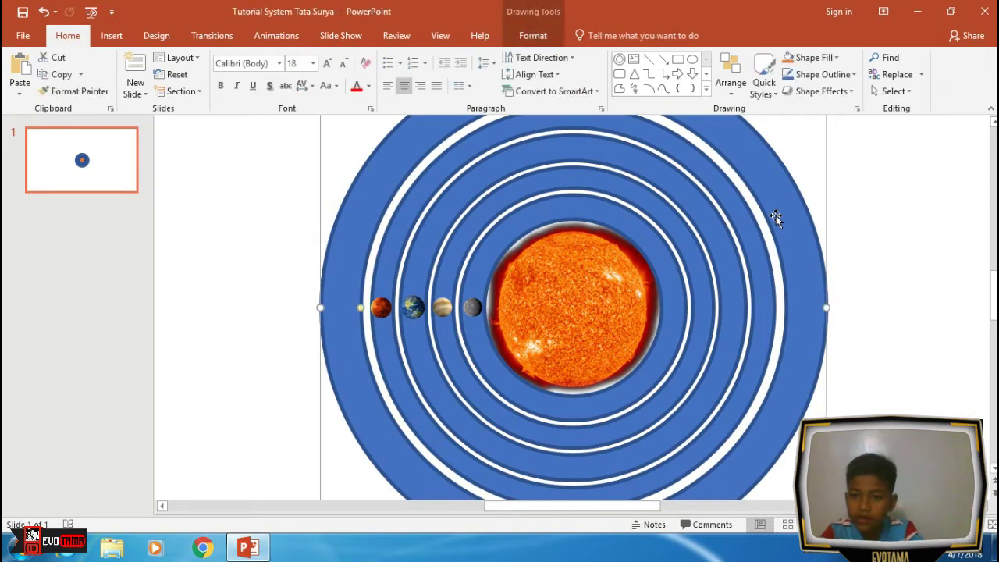
left_click(534, 36)
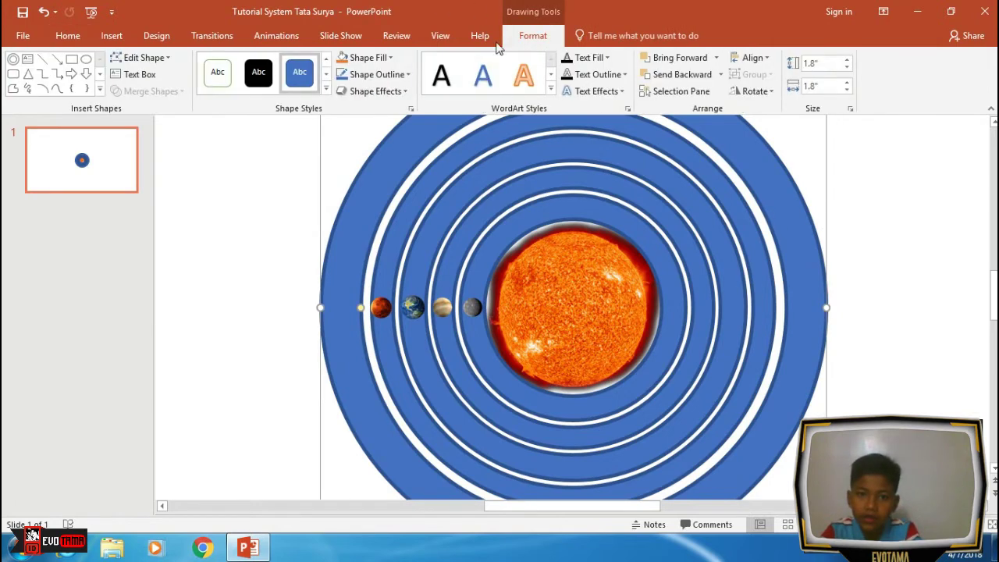
left_click(380, 59)
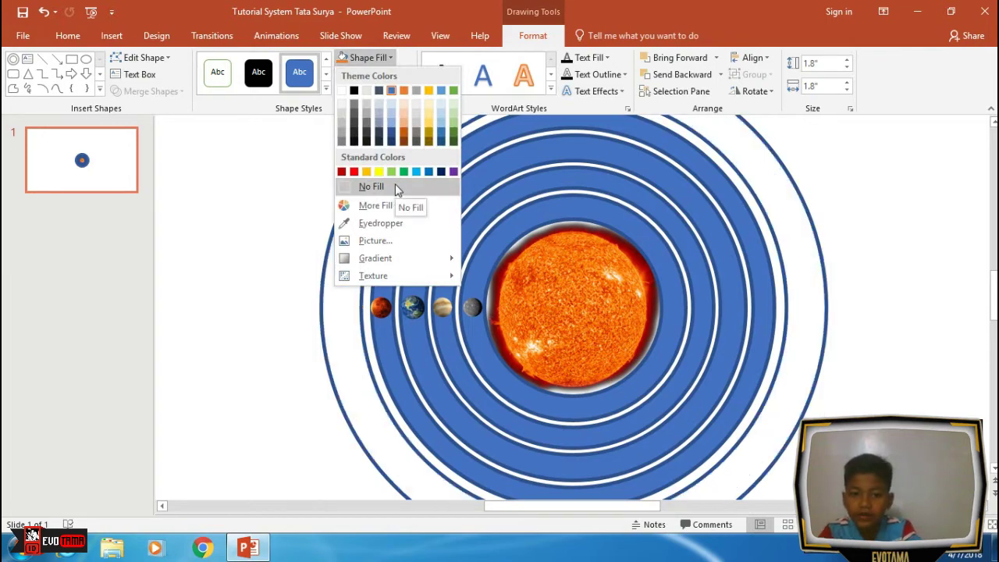
left_click(393, 241)
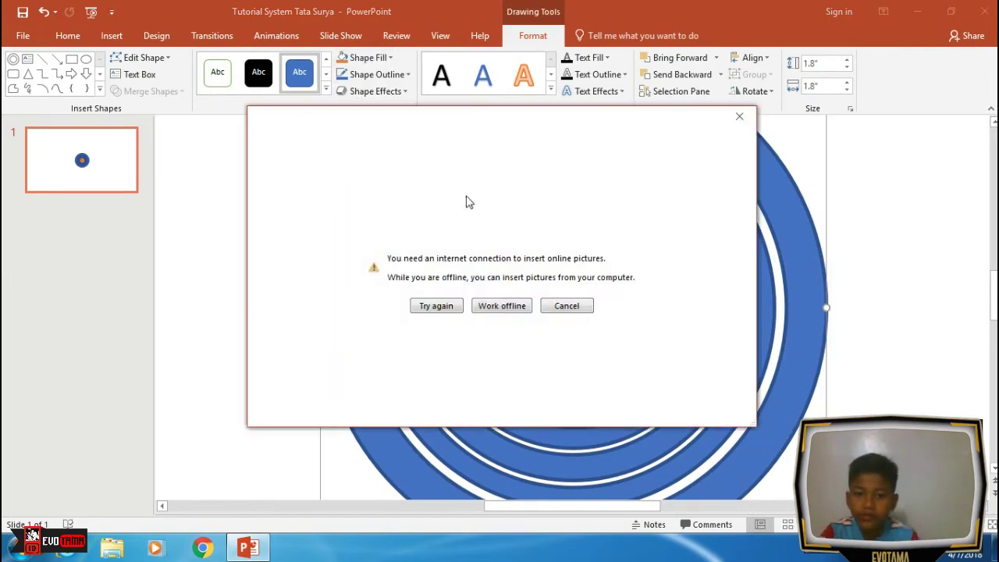
left_click(499, 306)
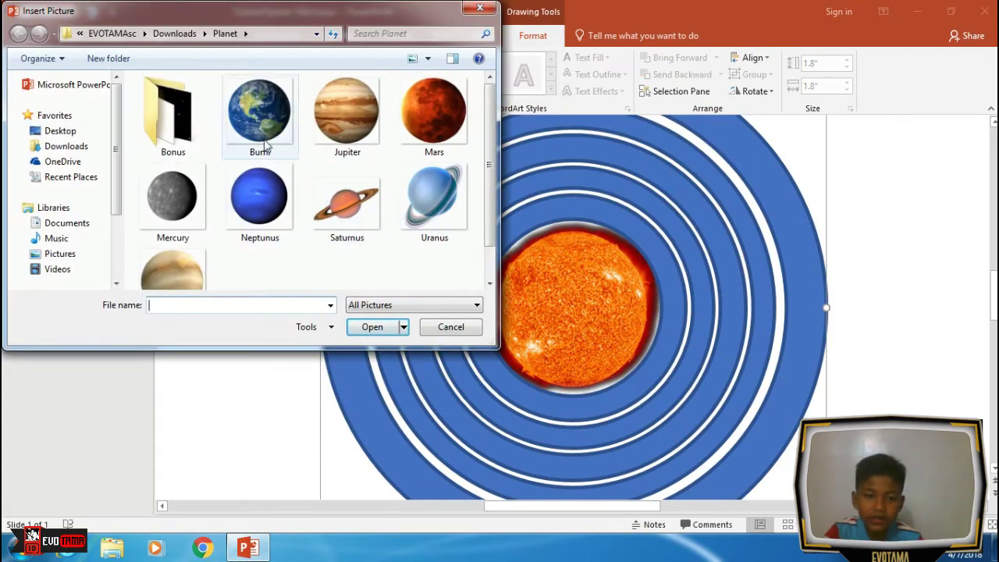
left_click(190, 135)
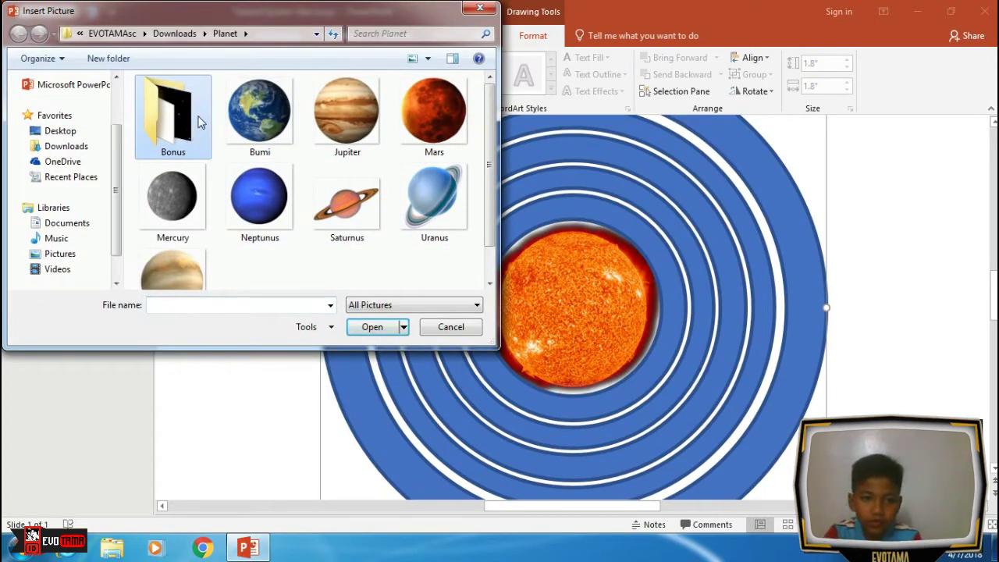
double_click(199, 123)
left_click(352, 121)
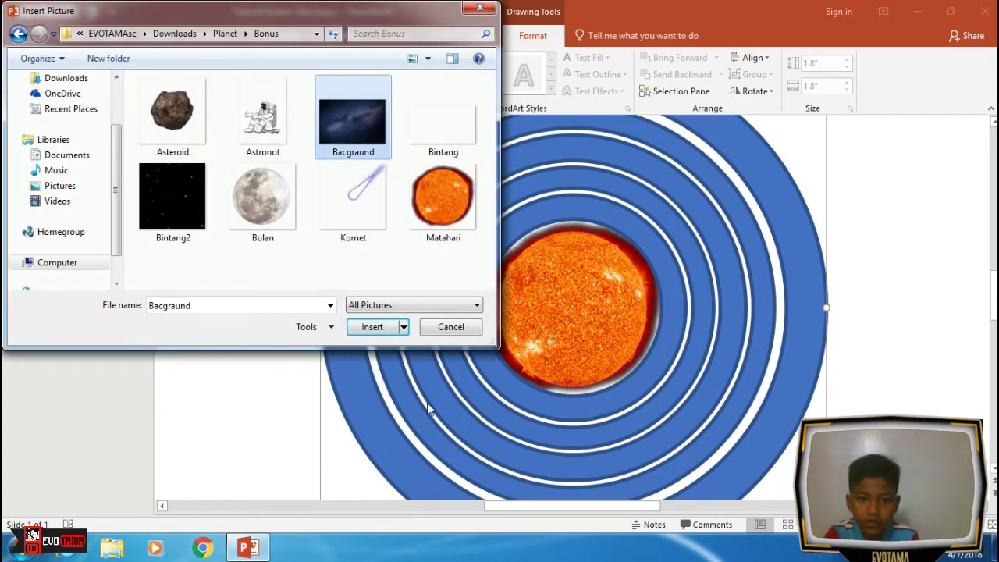
left_click(373, 331)
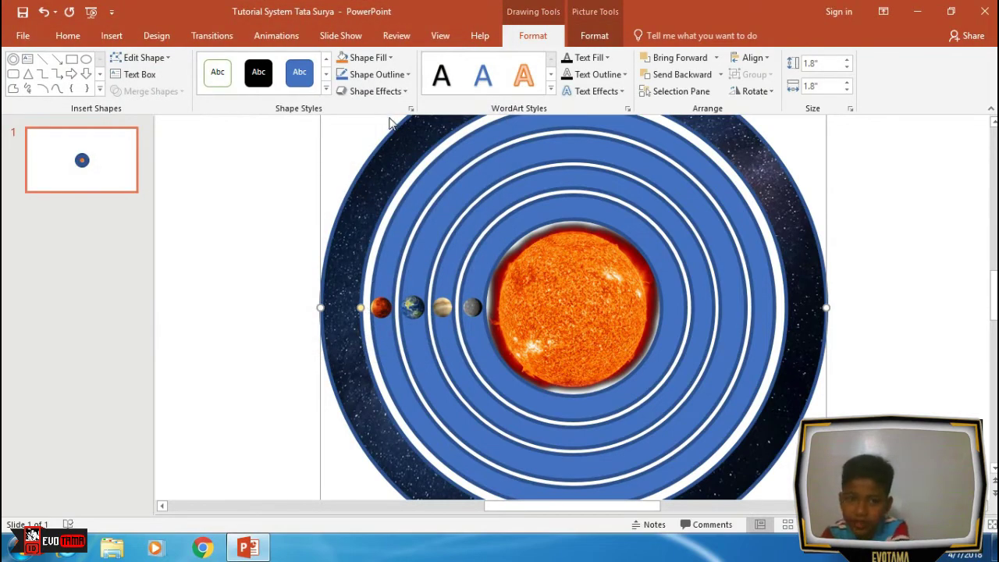
left_click(378, 73)
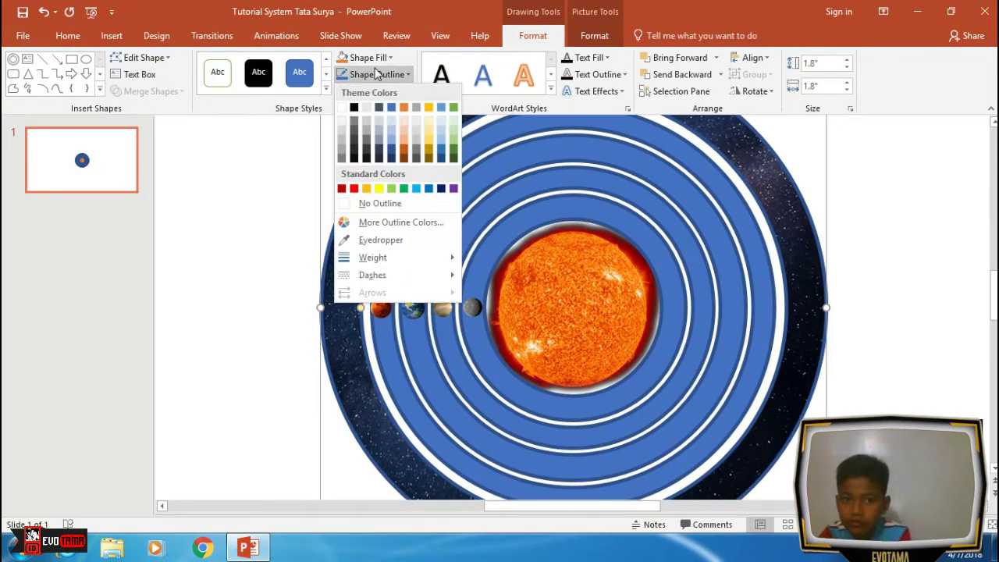
left_click(357, 200)
Save the presentation, then select an individual ring and centre it around the Sun.
left_click(222, 289)
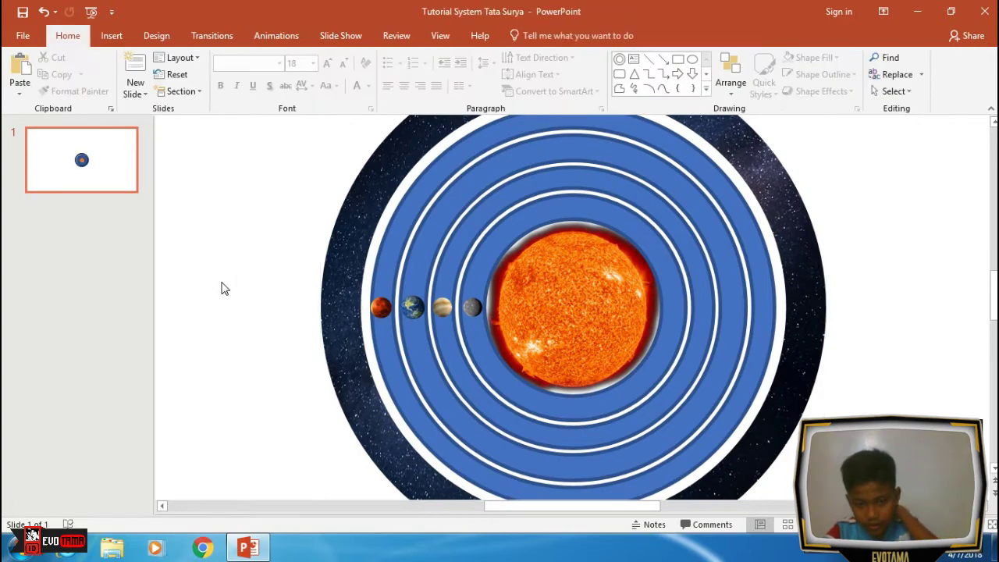
key("ctrl+s")
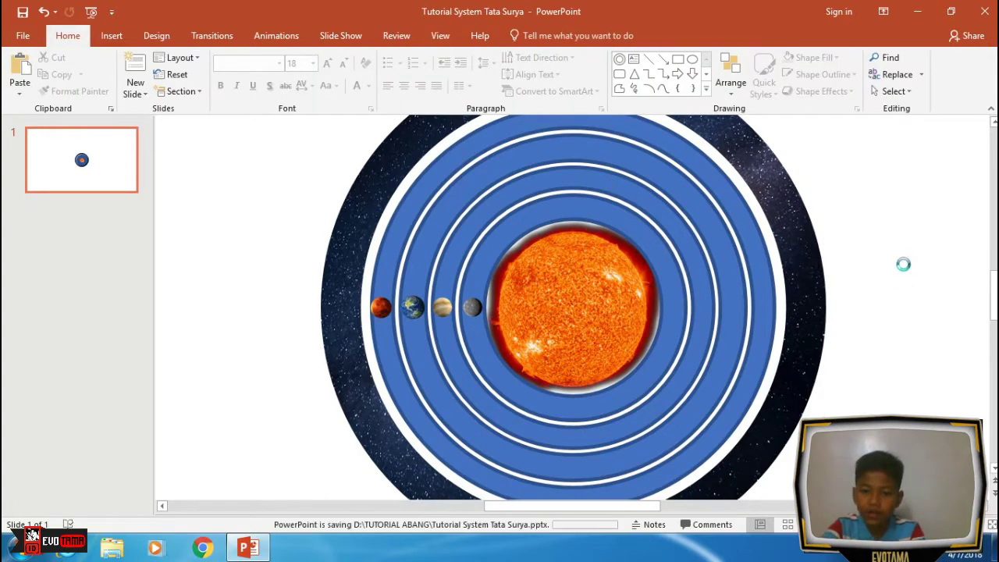
left_click(409, 247)
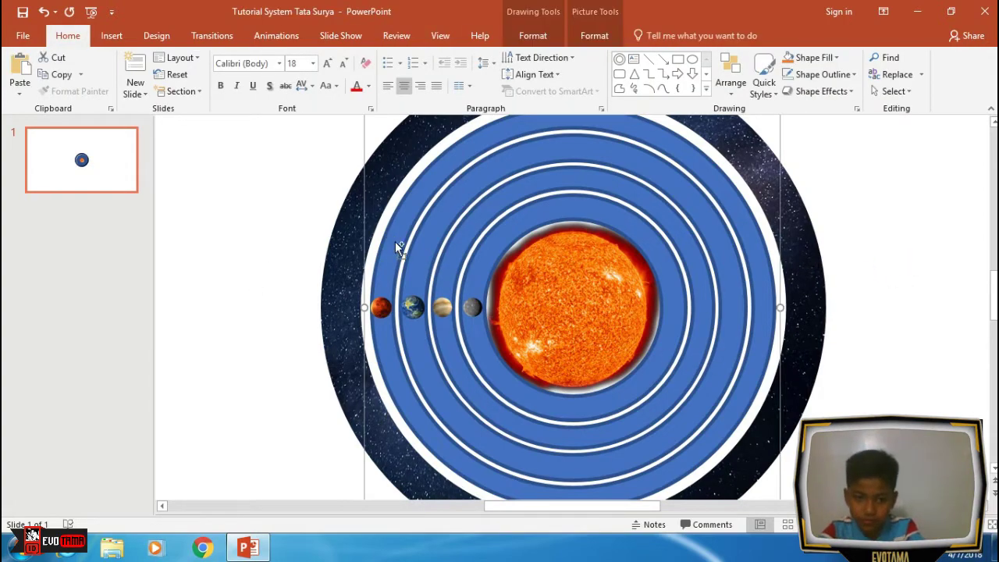
double_click(395, 241)
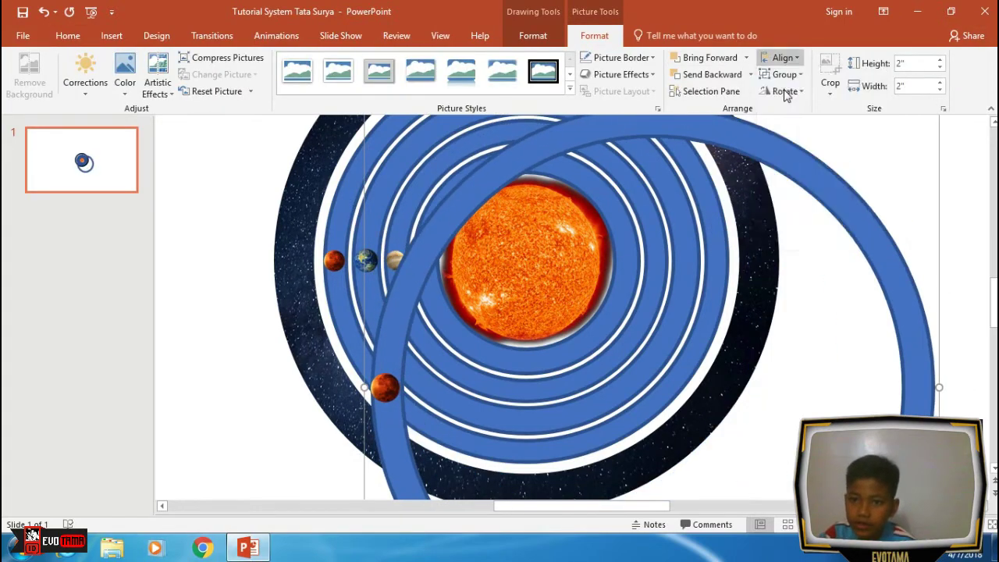
left_click(785, 57)
left_click(806, 165)
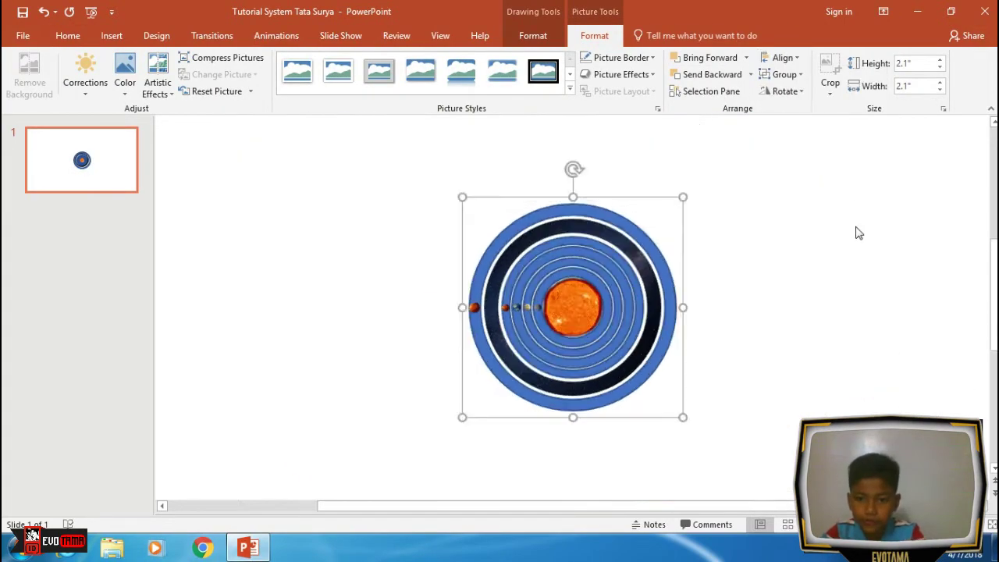
Replace that ring's planet with the Jupiter image.
left_click(224, 94)
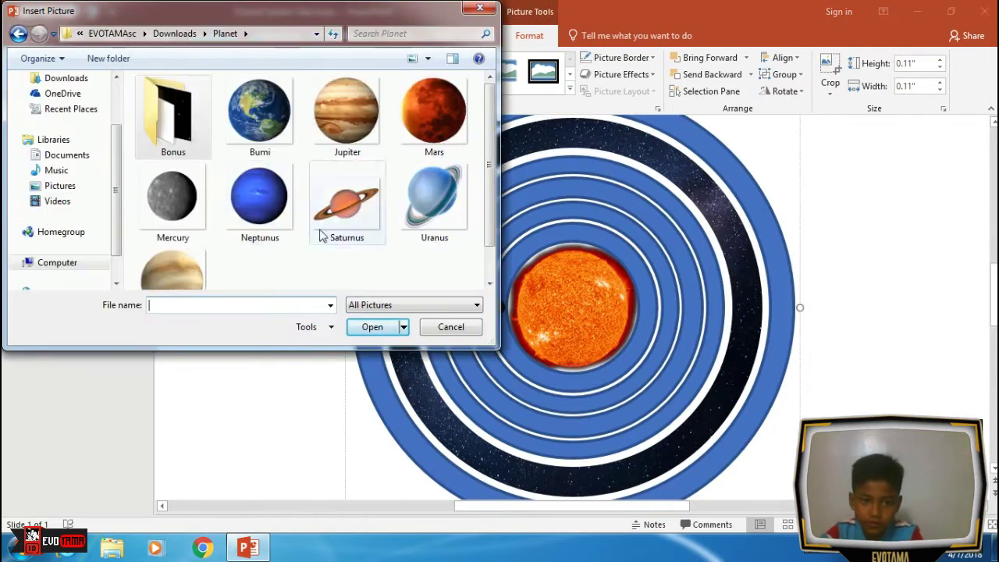
left_click(338, 125)
left_click(397, 325)
key("Escape")
Enlarge the newest ring outward and centre it around the Sun.
left_click(401, 291)
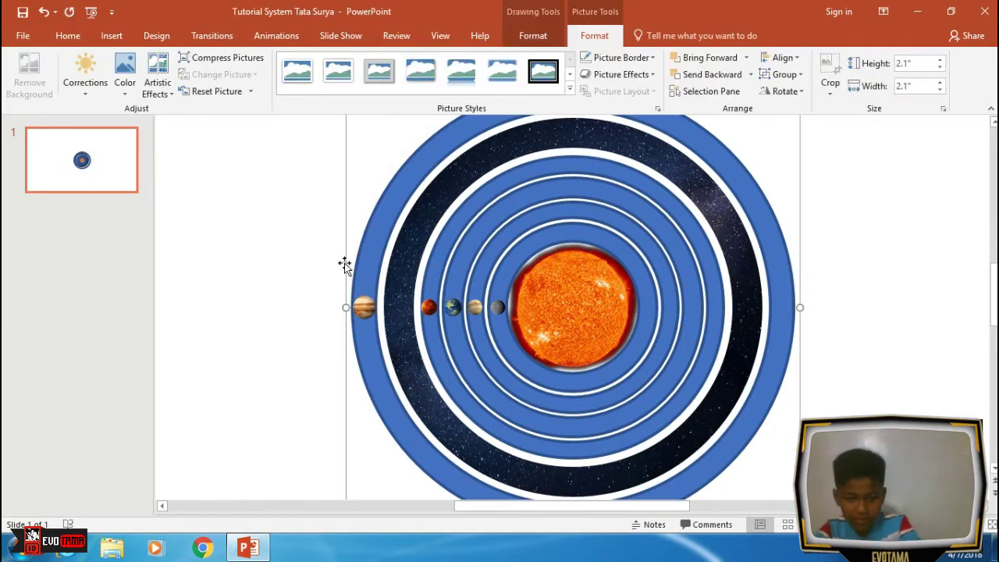
left_click_drag(353, 305, 288, 272)
left_click(782, 58)
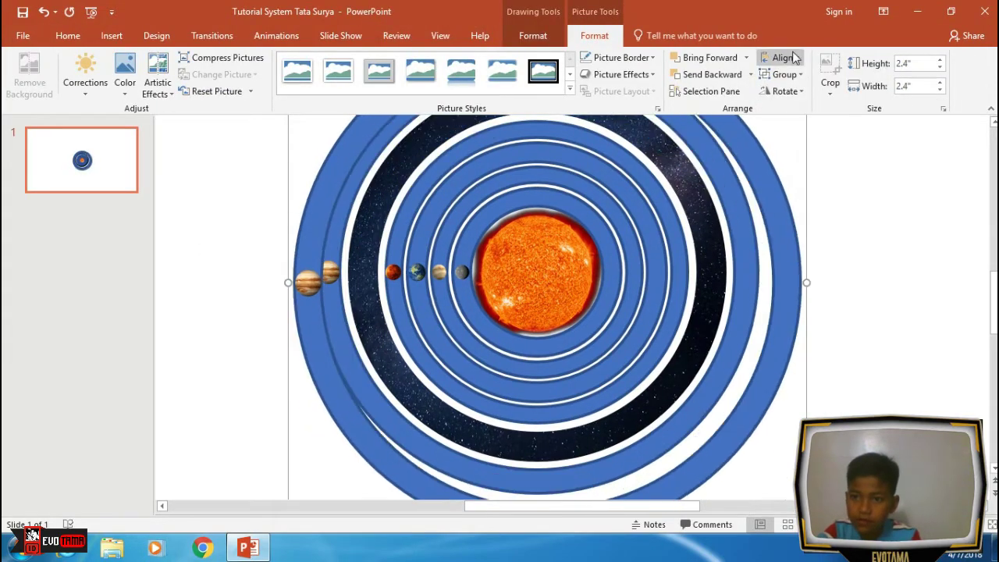
left_click(803, 148)
Swap the outer planet for the Saturnus image and enlarge it to match the others.
left_click(296, 272)
left_click(529, 35)
left_click(222, 74)
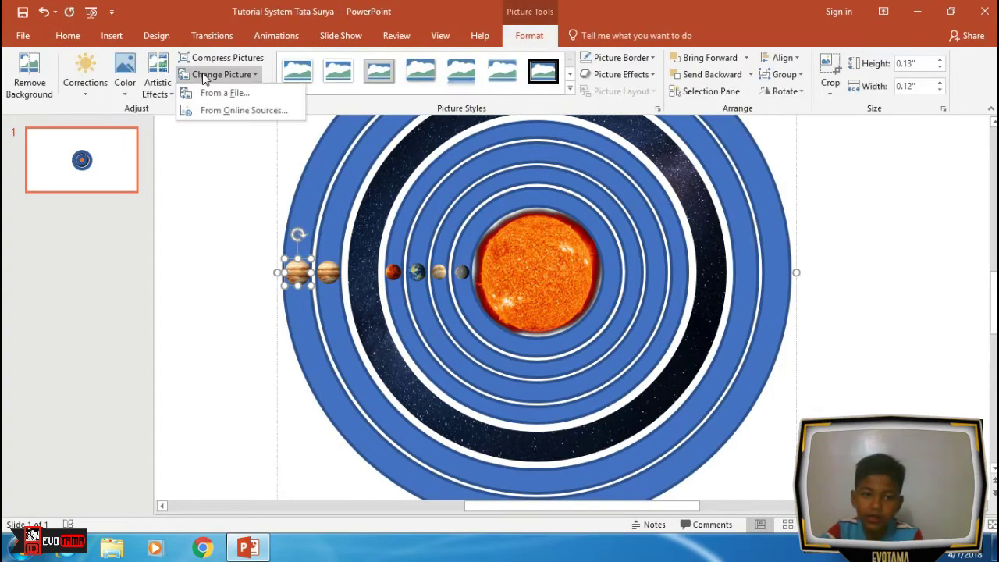
left_click(223, 91)
double_click(345, 201)
scroll(594, 304, "up", 3)
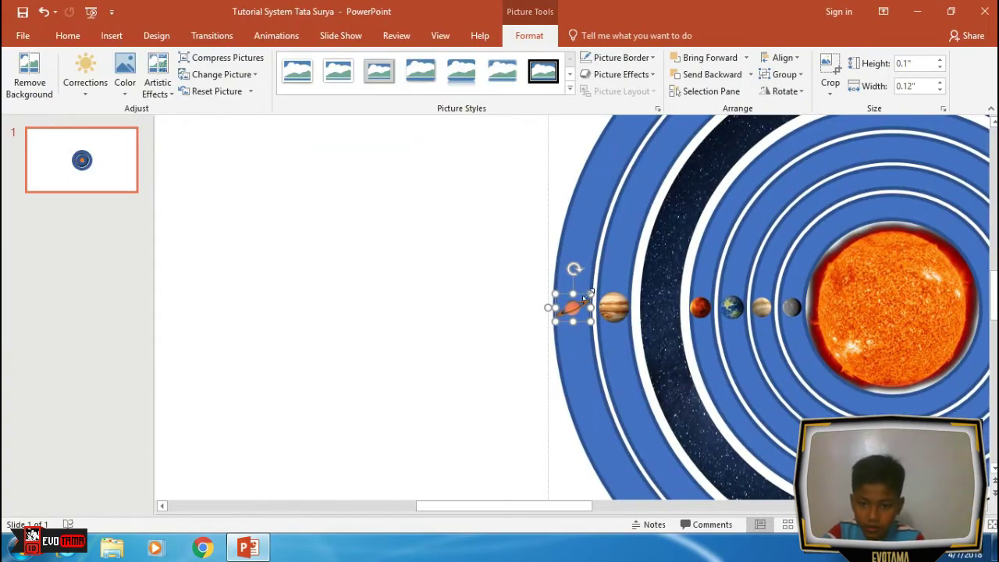
left_click_drag(587, 295, 594, 290)
left_click(533, 324)
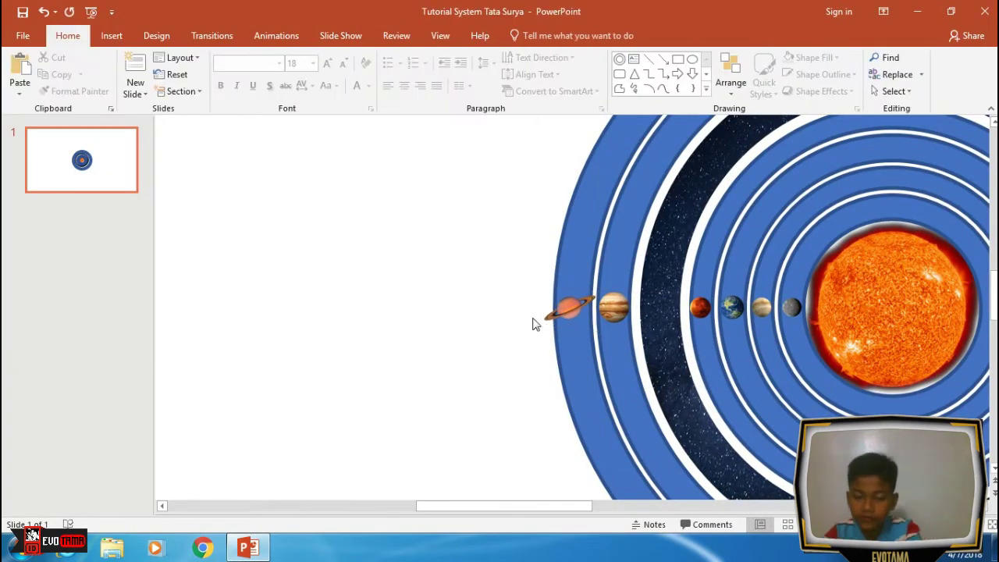
Select the new outer ring and start raising its height with the spinner.
scroll(533, 324, "down", 3)
left_click(593, 252)
left_click(594, 35)
left_click(940, 61)
left_click(941, 61)
Raise the outer ring's height to 2.8 inches and align it to the middle.
left_click(941, 61)
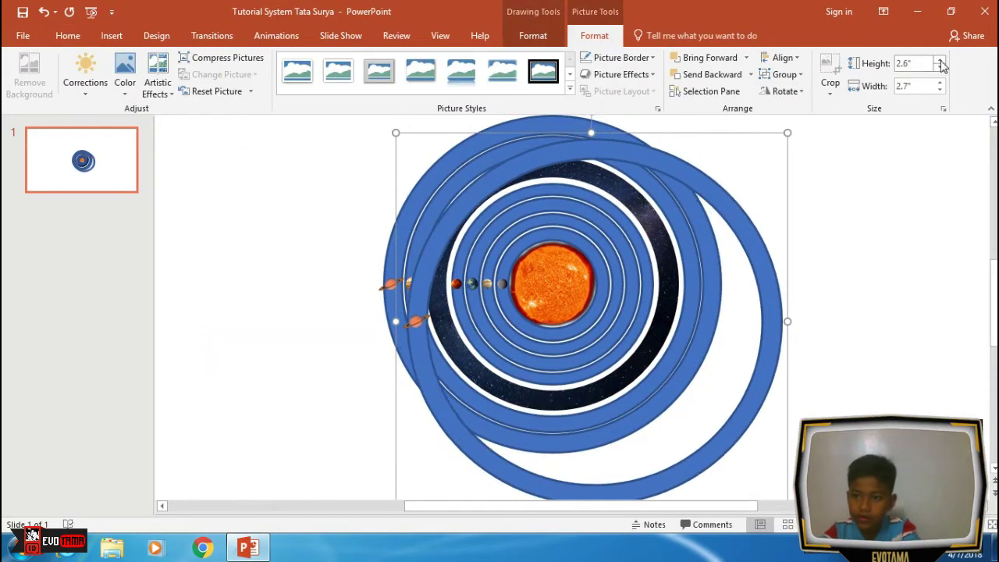
left_click(940, 61)
left_click(940, 61)
left_click(783, 57)
left_click(791, 91)
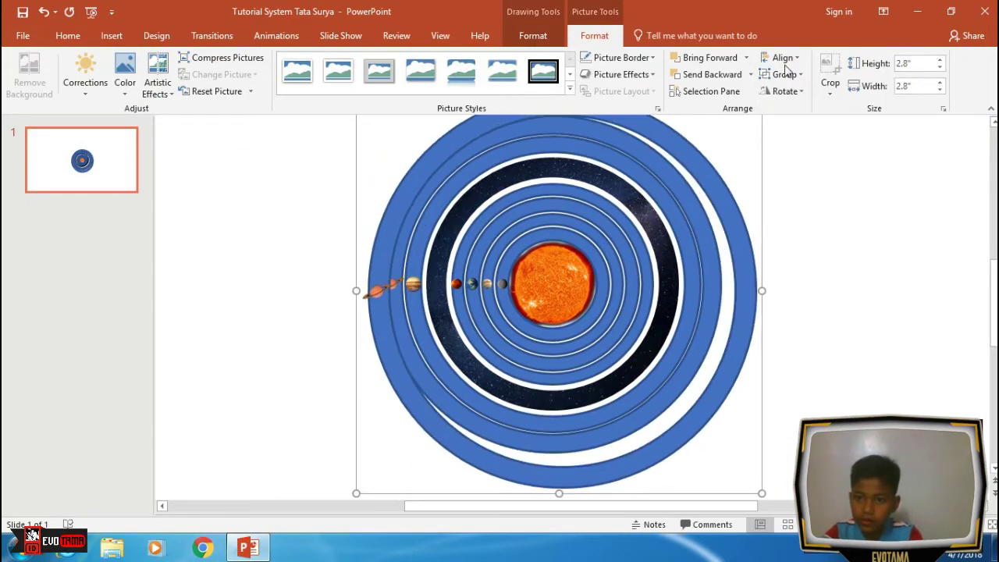
left_click(783, 57)
left_click(796, 148)
Group the ring with its planets and re-align the selection to the middle.
left_click(379, 250, "shift")
left_click(533, 35)
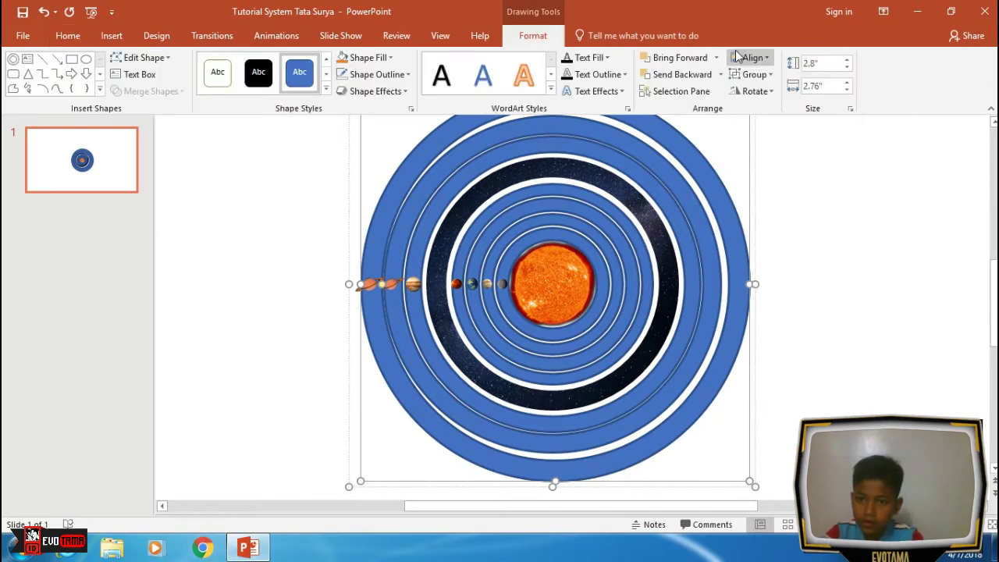
left_click(751, 57)
left_click(755, 92)
key("ctrl+g")
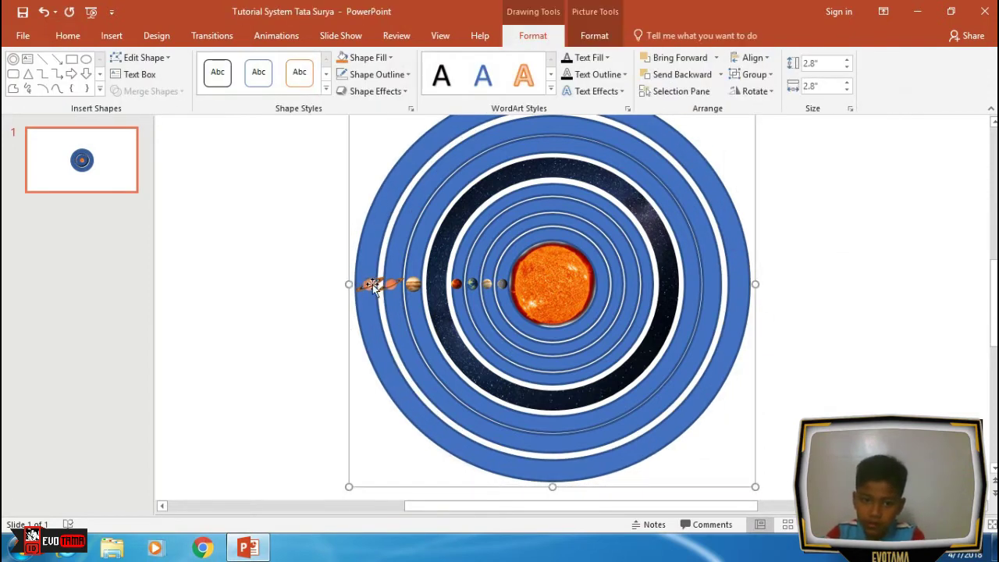
left_click(373, 286)
left_click(396, 187)
left_click(594, 35)
left_click(783, 57)
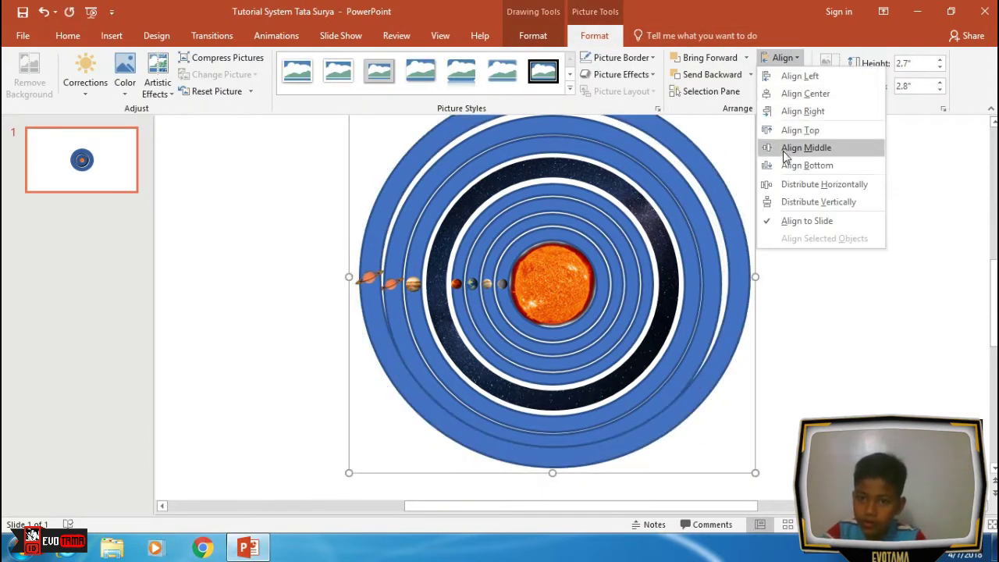
left_click(796, 148)
Move the planet picture back into line with the other planets.
left_click(675, 148)
left_click(533, 35)
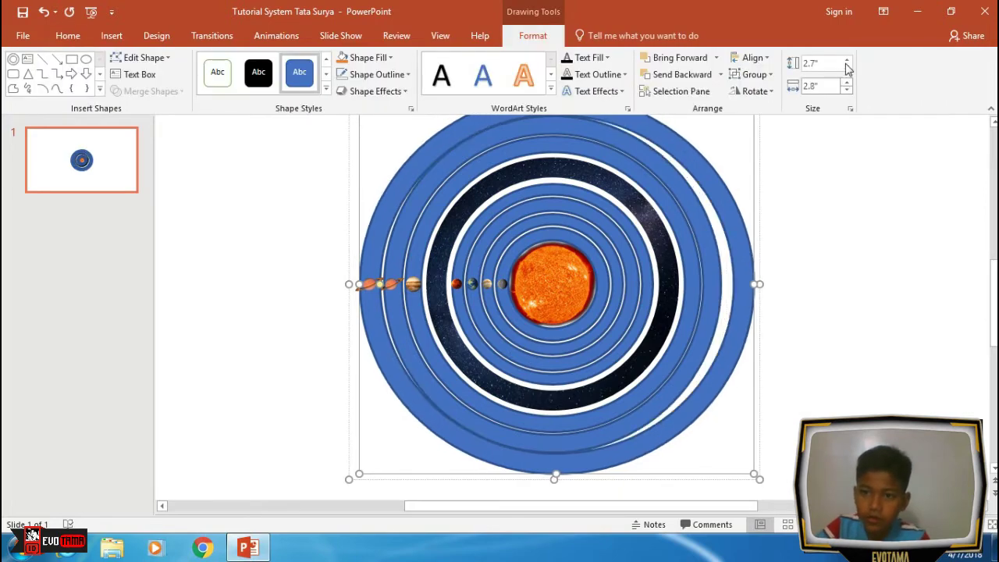
key("Escape")
left_click(705, 196)
left_click(352, 279)
left_click_drag(352, 279, 366, 286)
Replace the planet with the Uranus image and centre its ring vertically with the others.
left_click(530, 35)
left_click(218, 74)
left_click(234, 95)
left_click(435, 199)
left_click(374, 326)
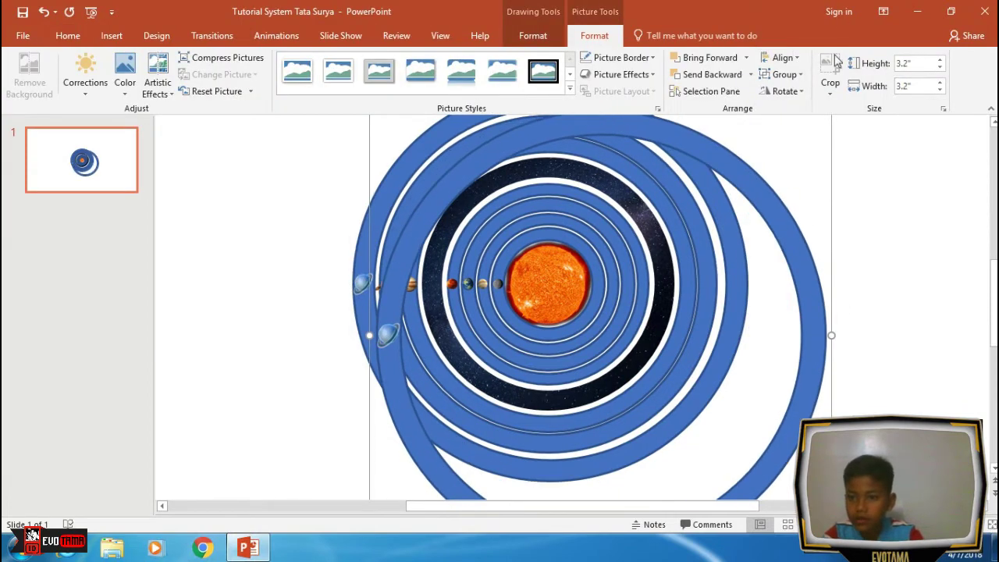
left_click(782, 57)
left_click(796, 148)
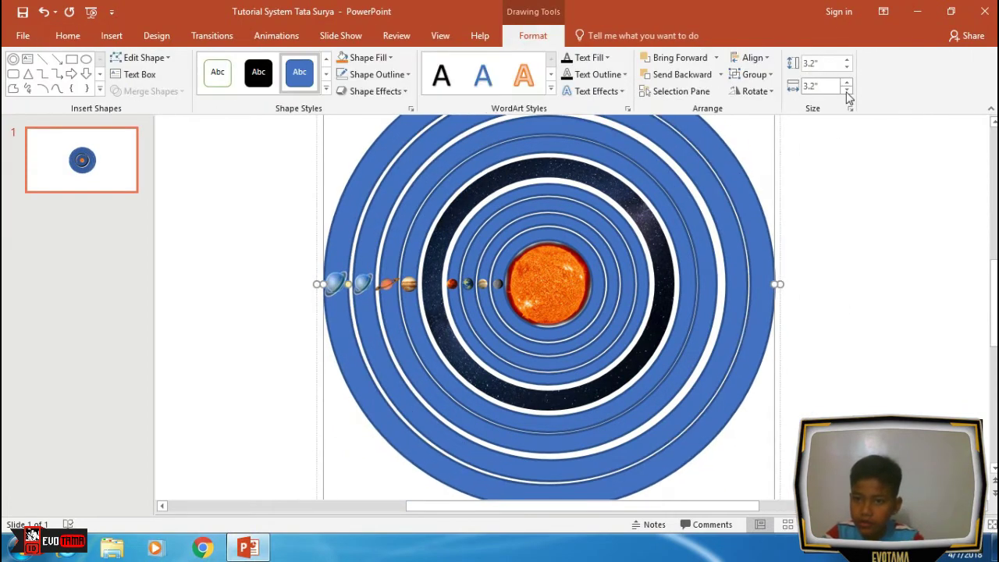
left_click(857, 232)
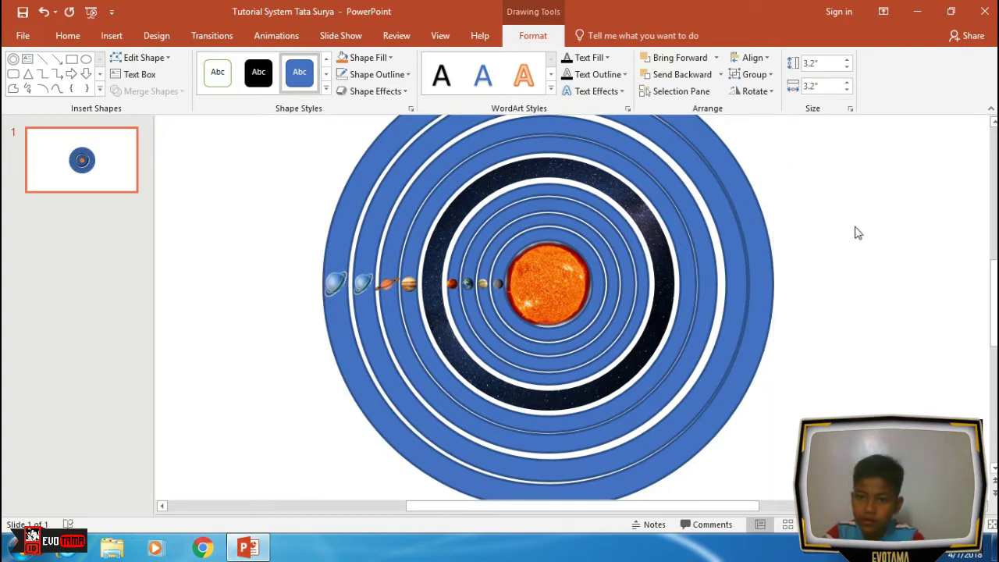
Select the outer ring's leftmost planet and replace it with the Neptune image.
key("ctrl+a")
left_click(753, 74)
left_click(769, 92)
left_click(335, 283)
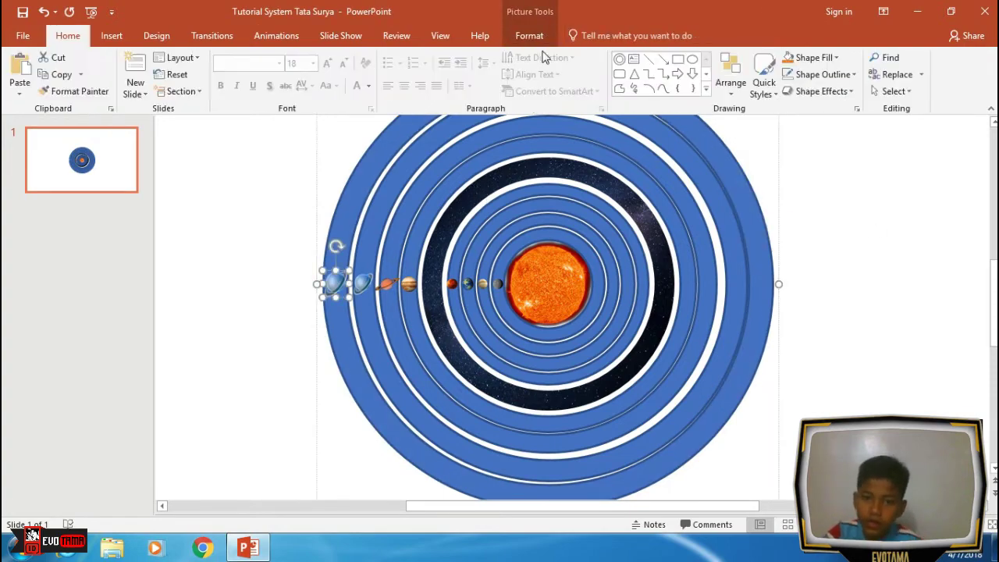
left_click(529, 35)
left_click(182, 74)
left_click(263, 167)
left_click(372, 325)
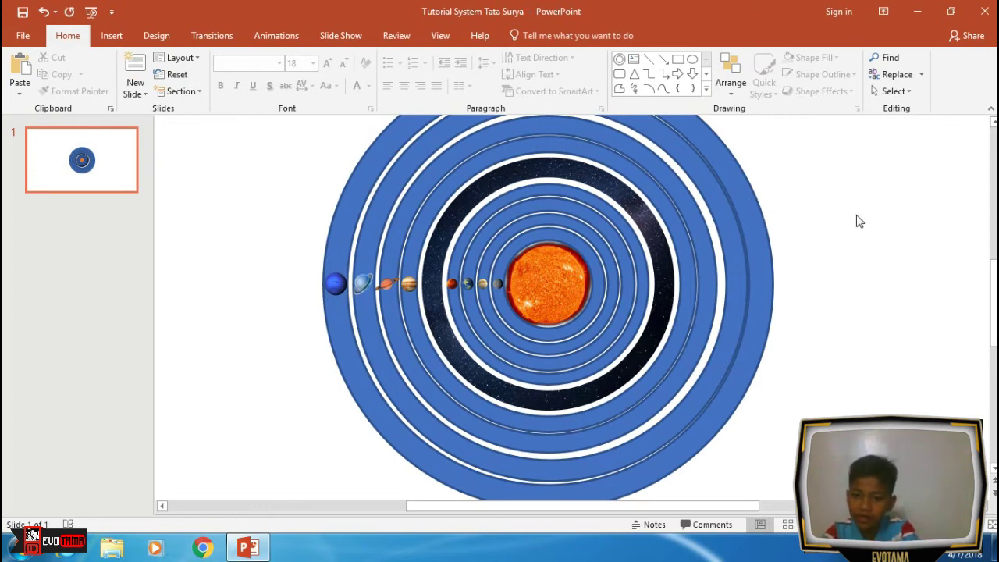
Turn off Lock aspect ratio for all the rings and planets in Format Picture's Size settings.
scroll(856, 221, "up", 2)
scroll(729, 188, "down", 1)
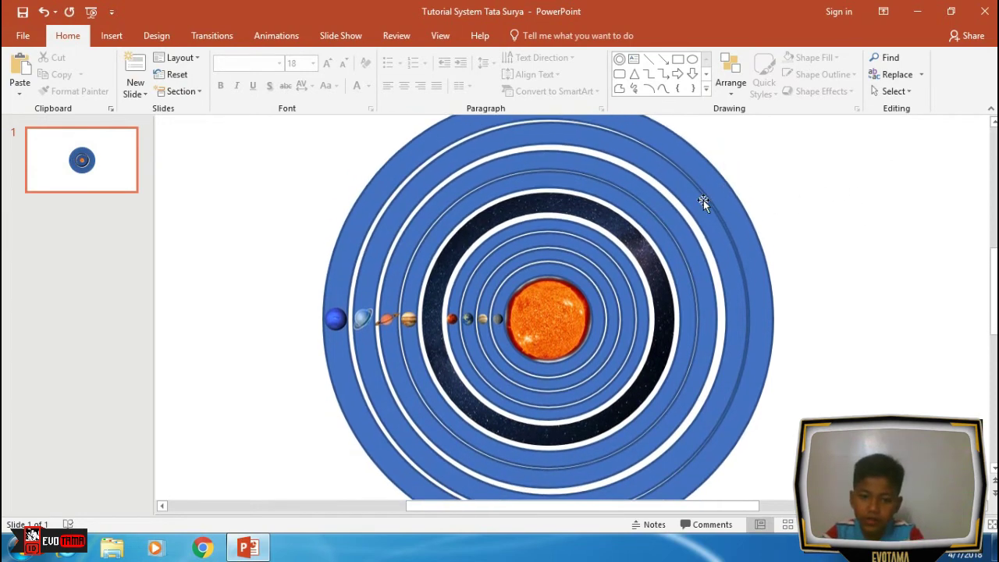
scroll(703, 200, "down", 2)
left_click(764, 267)
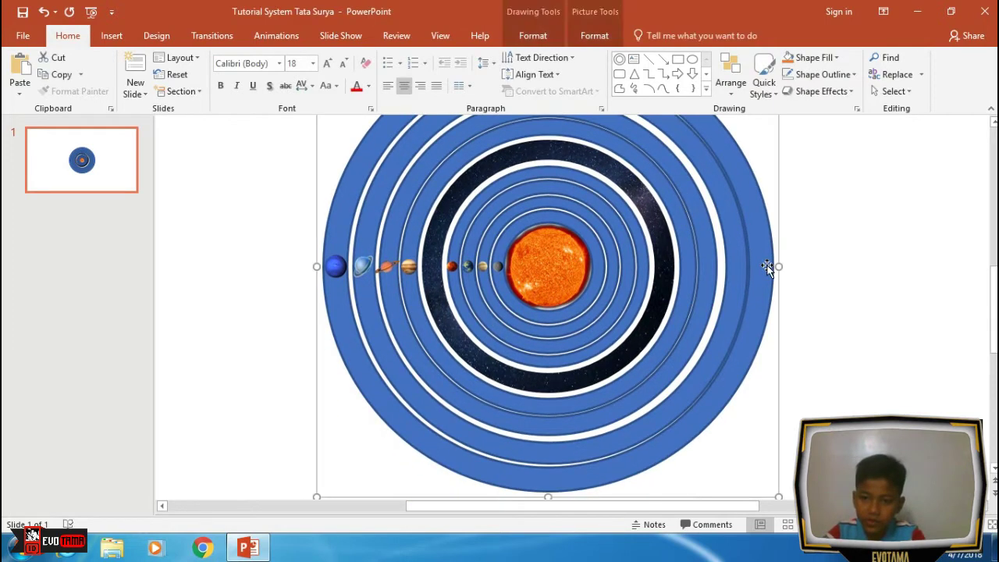
key("ctrl+a")
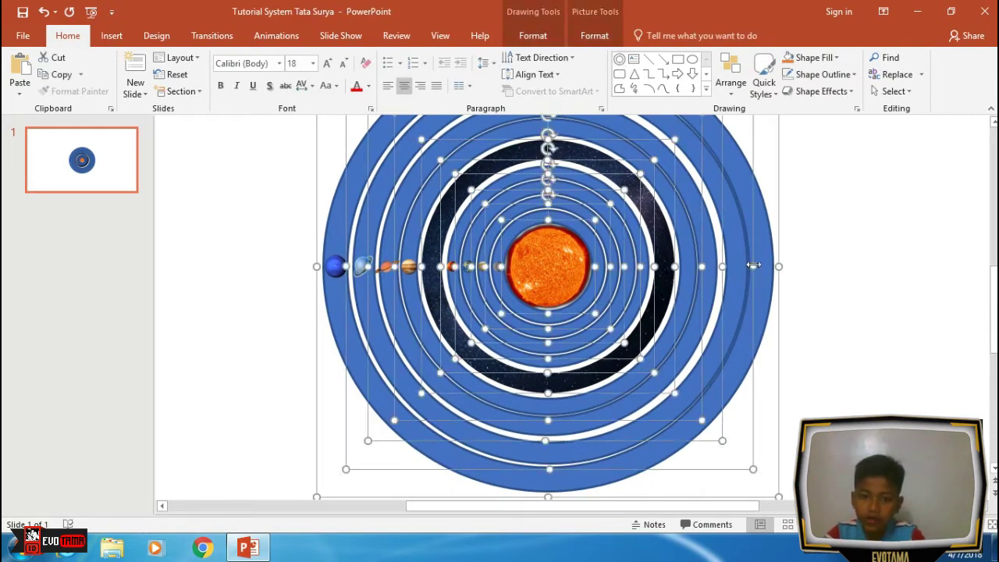
right_click(649, 142)
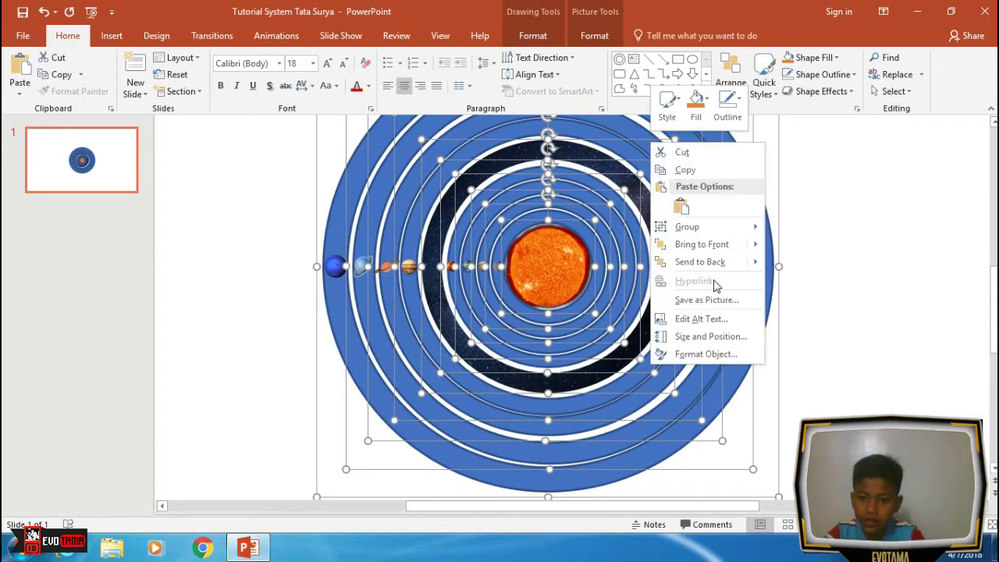
left_click(687, 356)
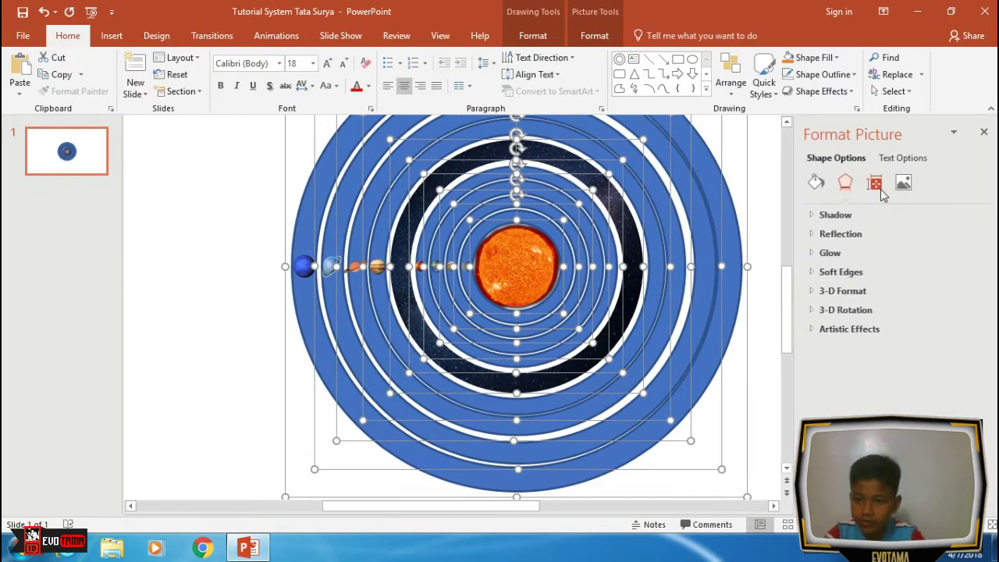
left_click(873, 182)
left_click(824, 216)
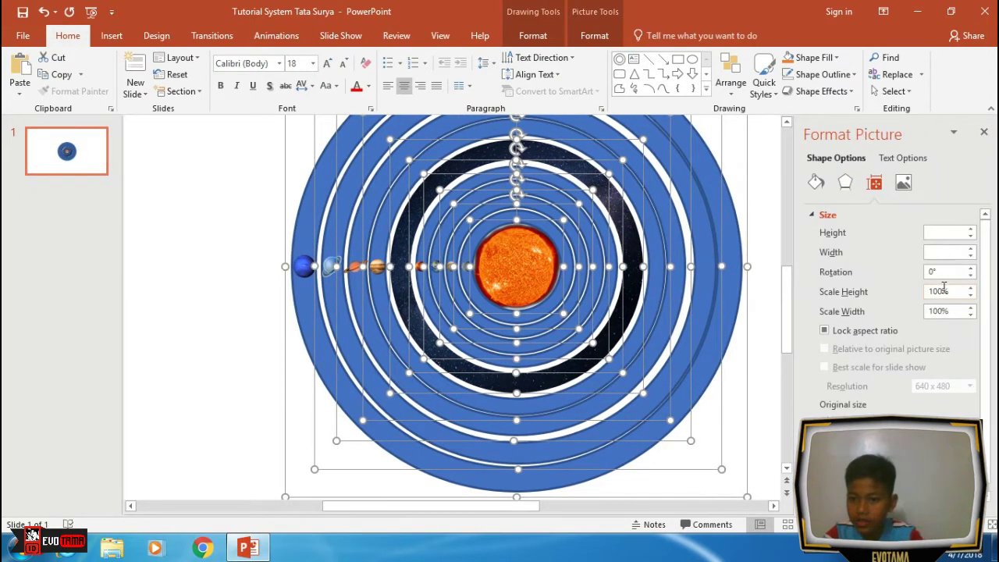
left_click(857, 334)
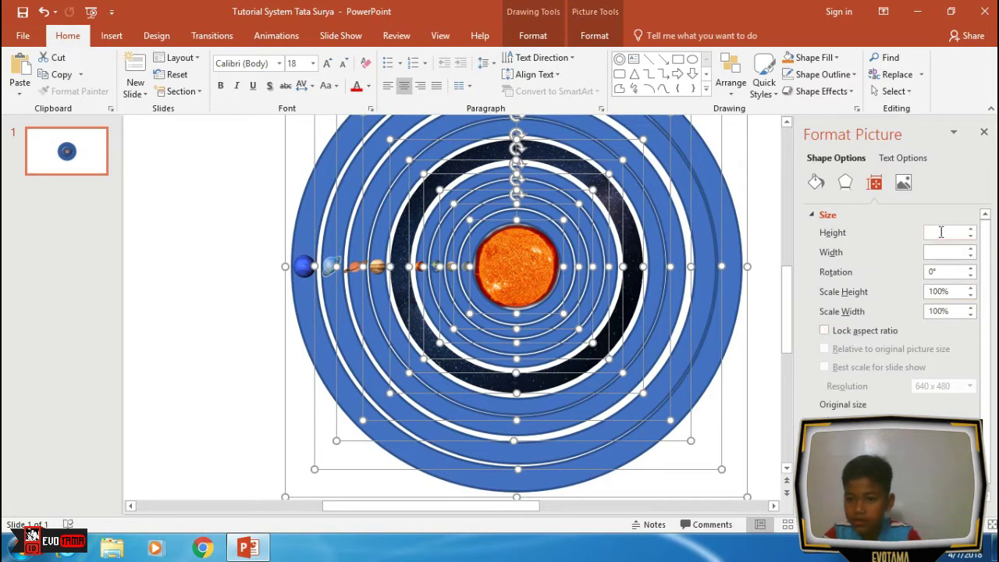
Stretch the outermost ring slightly to the right so it circles the other rings evenly.
left_click(777, 252)
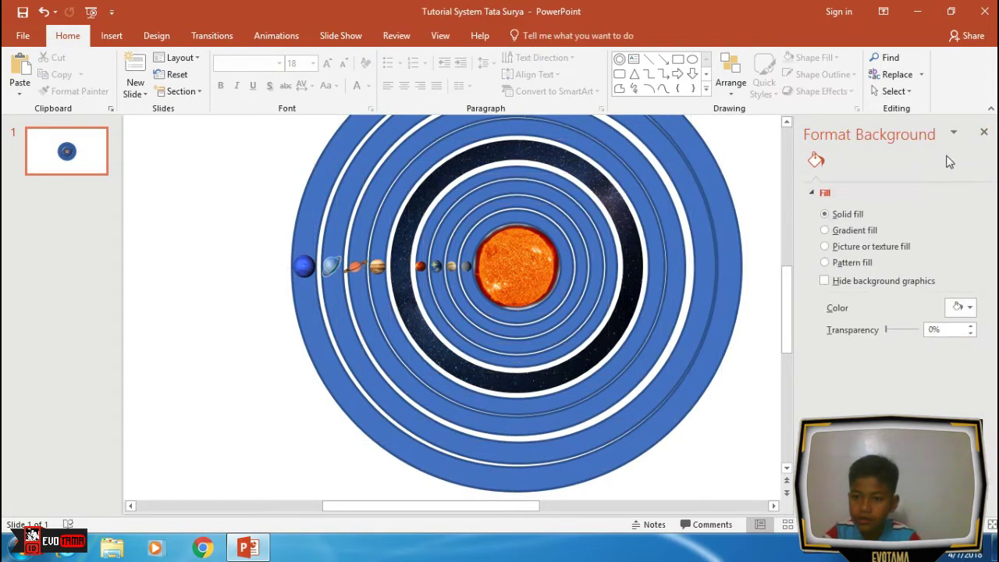
left_click(688, 209)
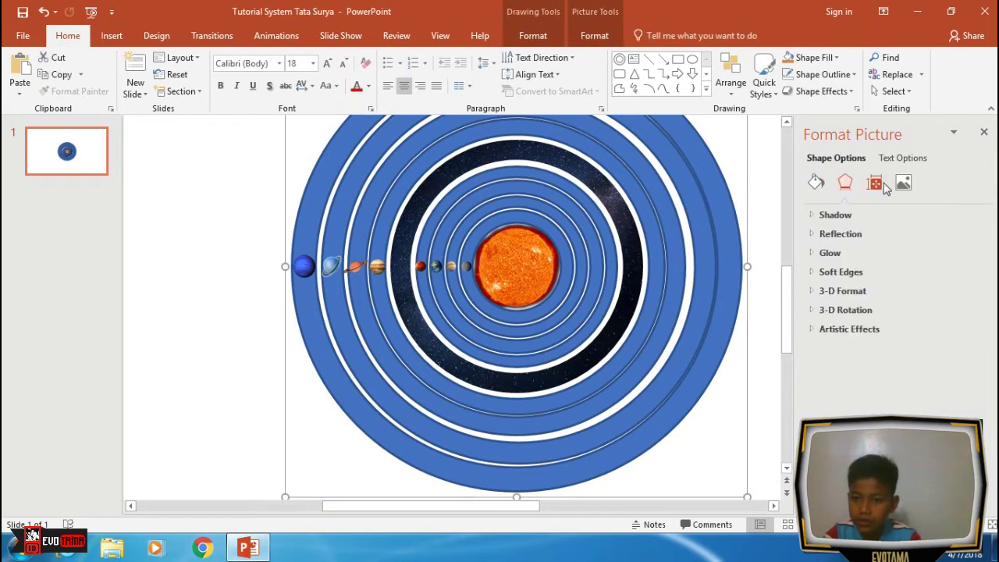
left_click(875, 184)
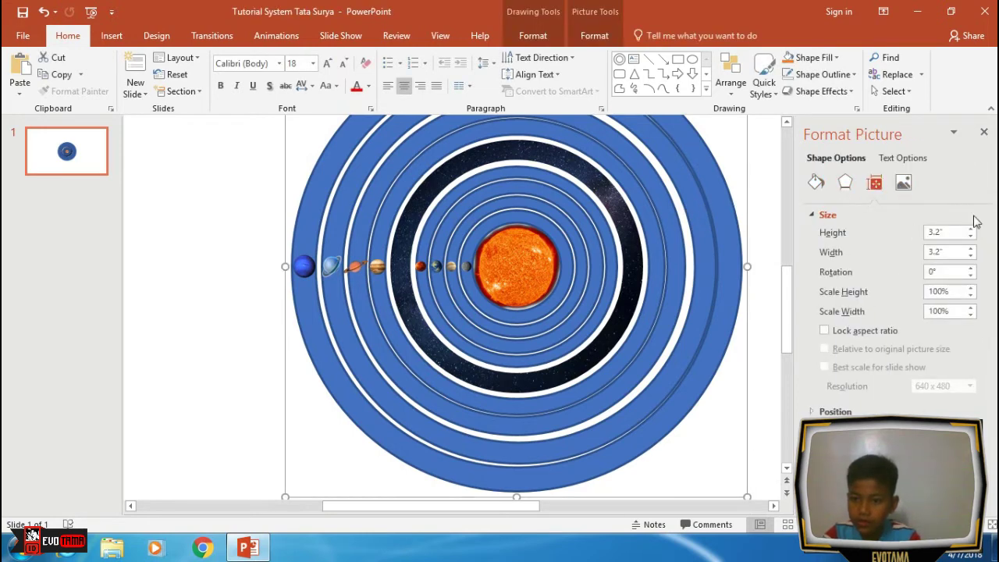
left_click(983, 132)
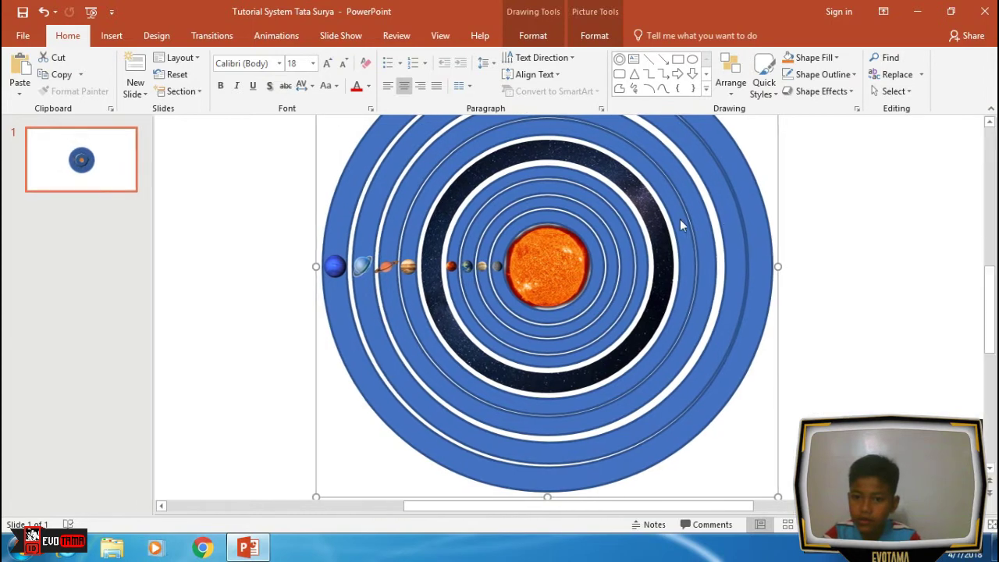
left_click(802, 217)
left_click(735, 240)
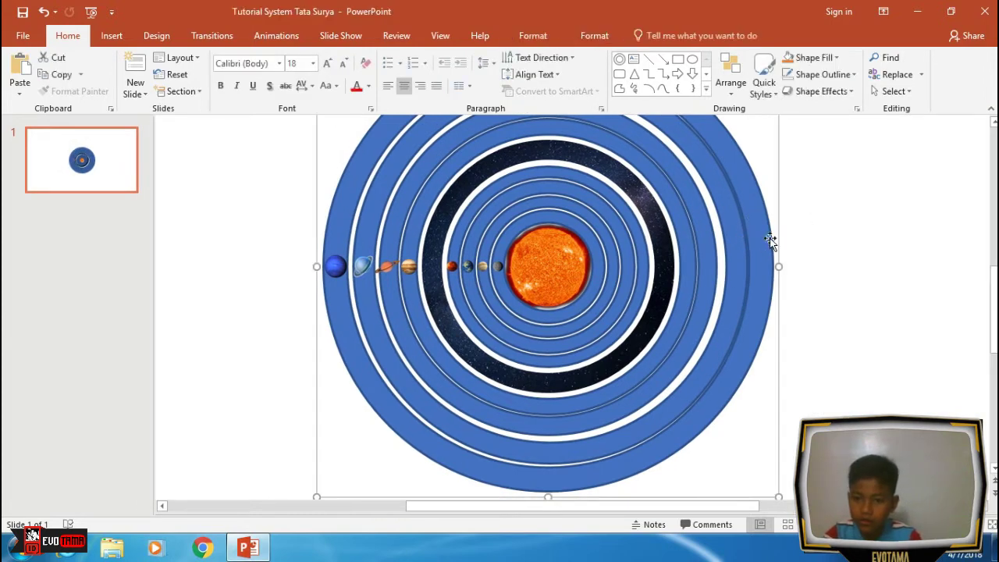
left_click_drag(782, 266, 777, 268)
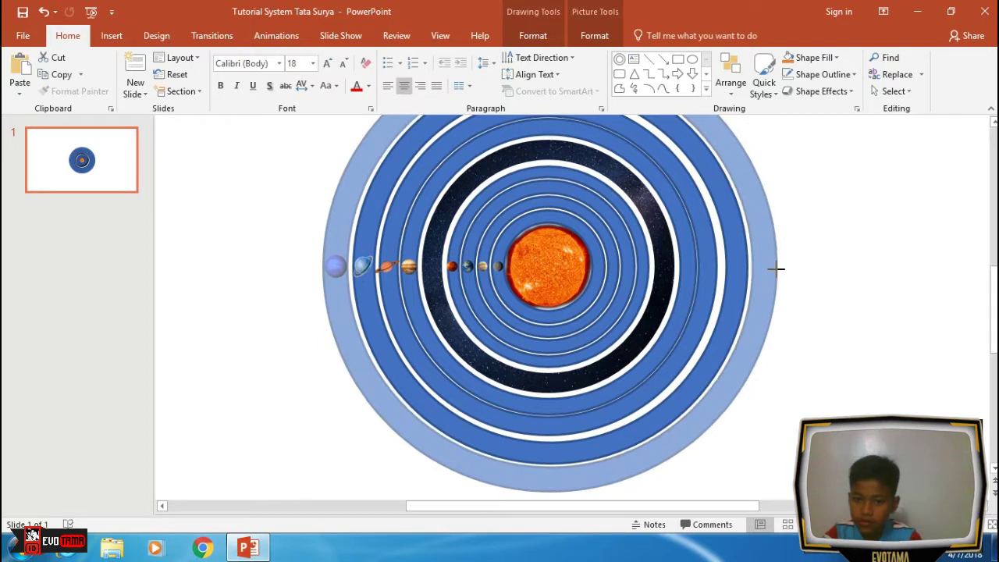
left_click_drag(777, 268, 778, 271)
Check the slide in a quick slideshow, then select the innermost ring group around the sun.
left_click(826, 250)
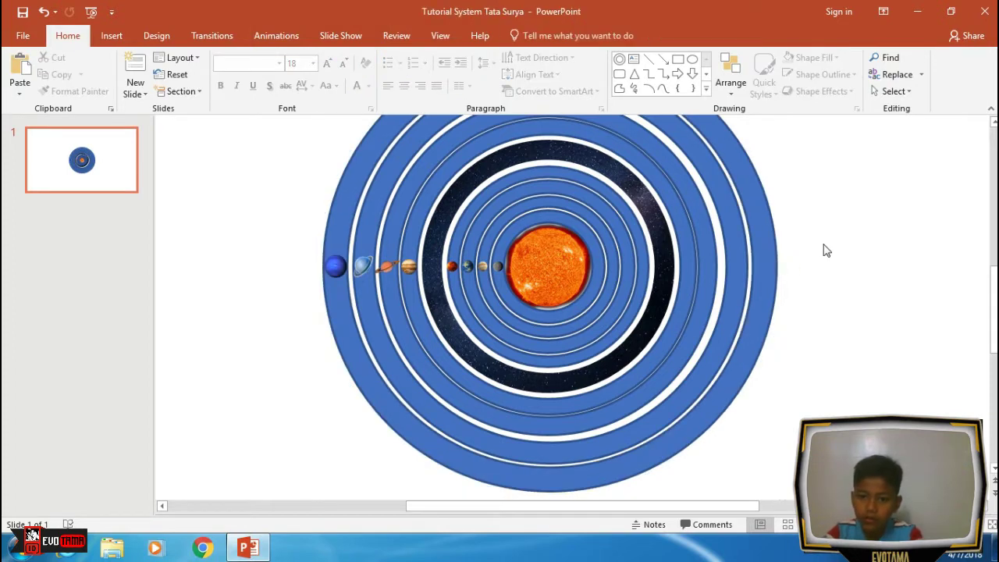
scroll(842, 249, "down", 2)
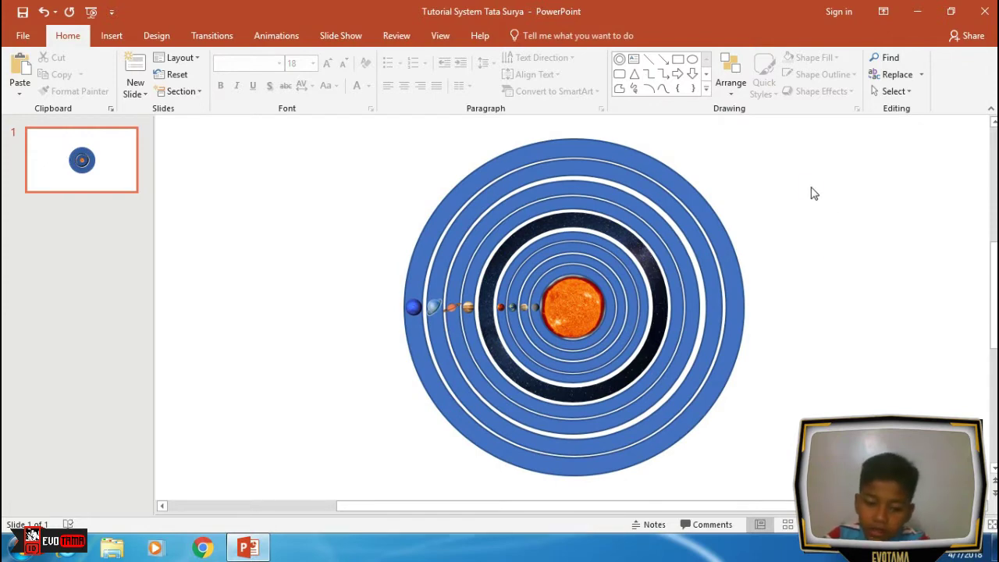
key("F5")
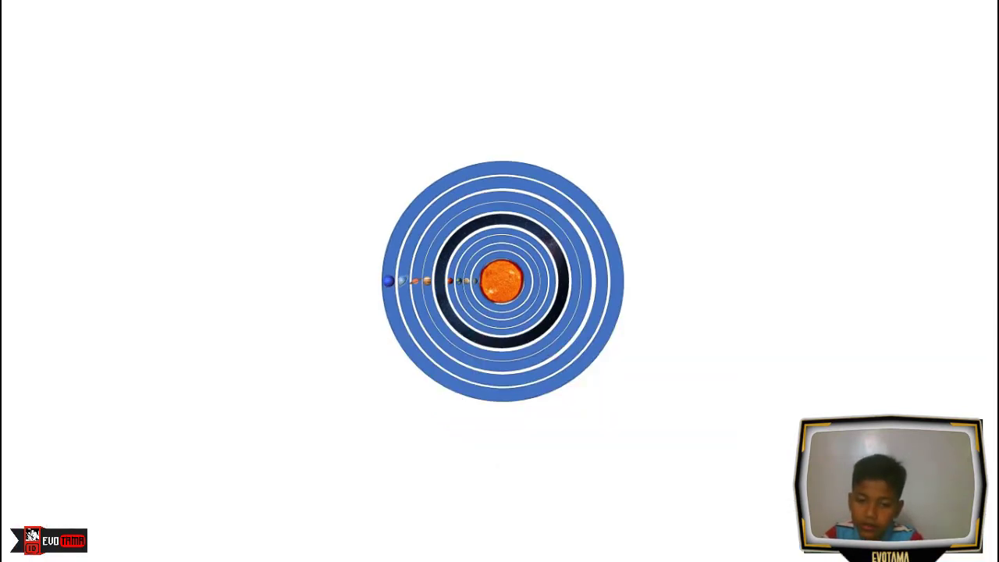
key("Escape")
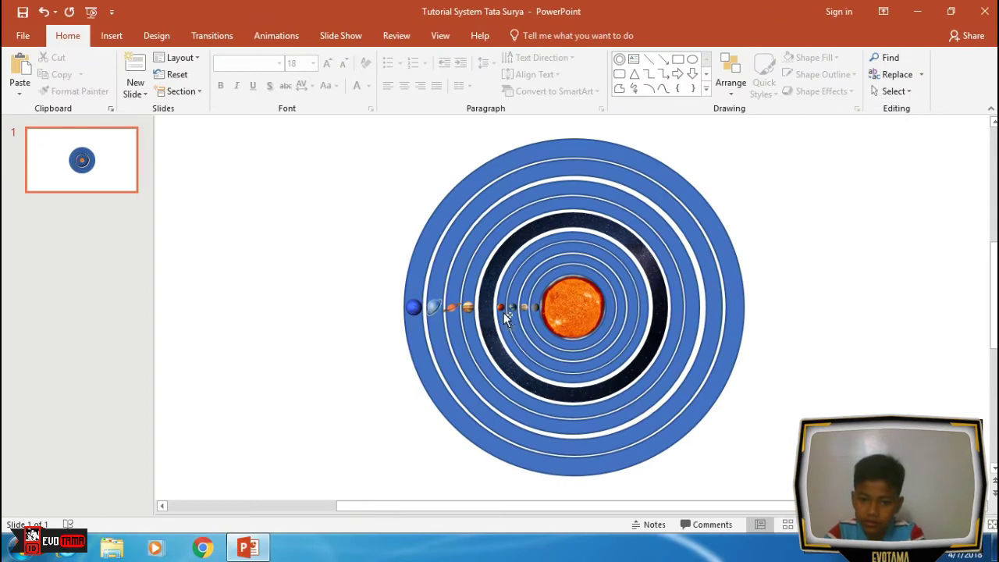
scroll(507, 318, "up", 5, "ctrl")
left_click(464, 195)
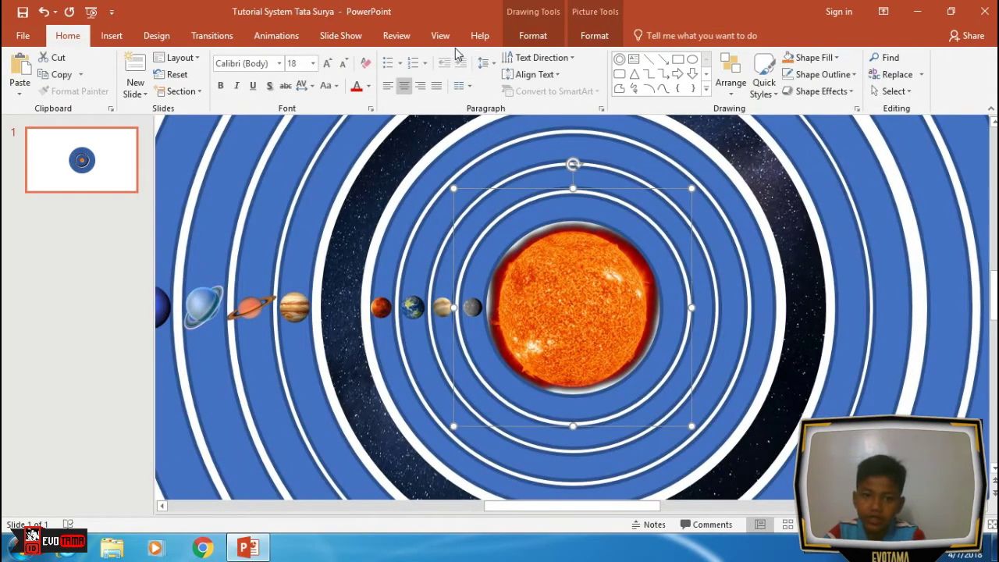
Add a Spin emphasis animation to the inner ring group.
left_click(295, 37)
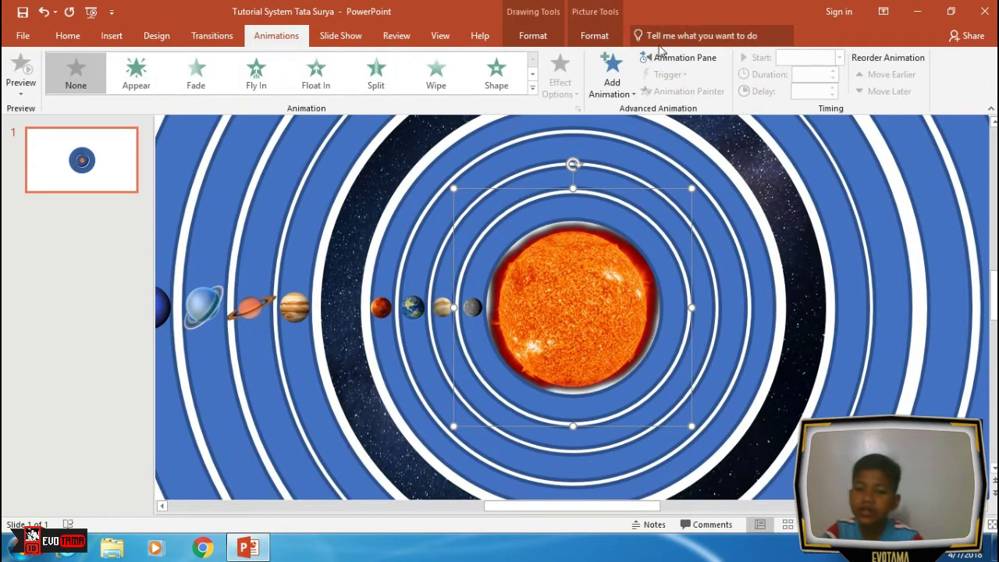
left_click(616, 92)
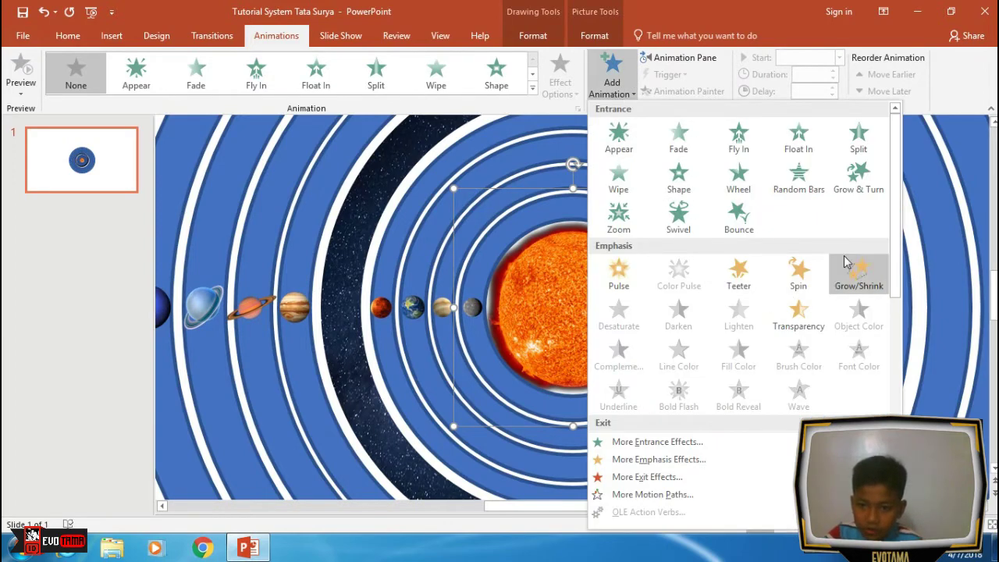
left_click(789, 259)
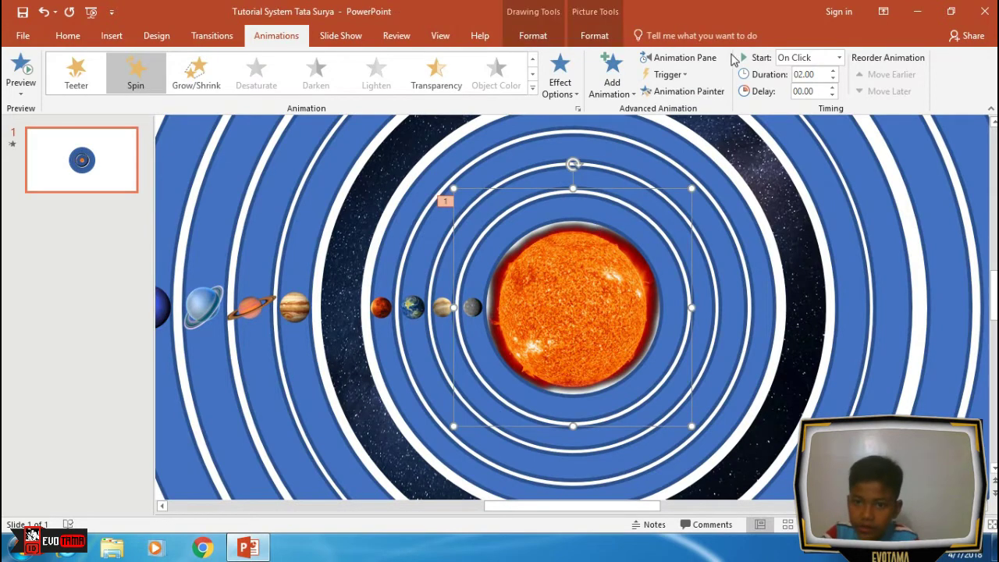
Set the spin to start With Previous with a 6-second duration.
left_click(676, 57)
left_click(797, 57)
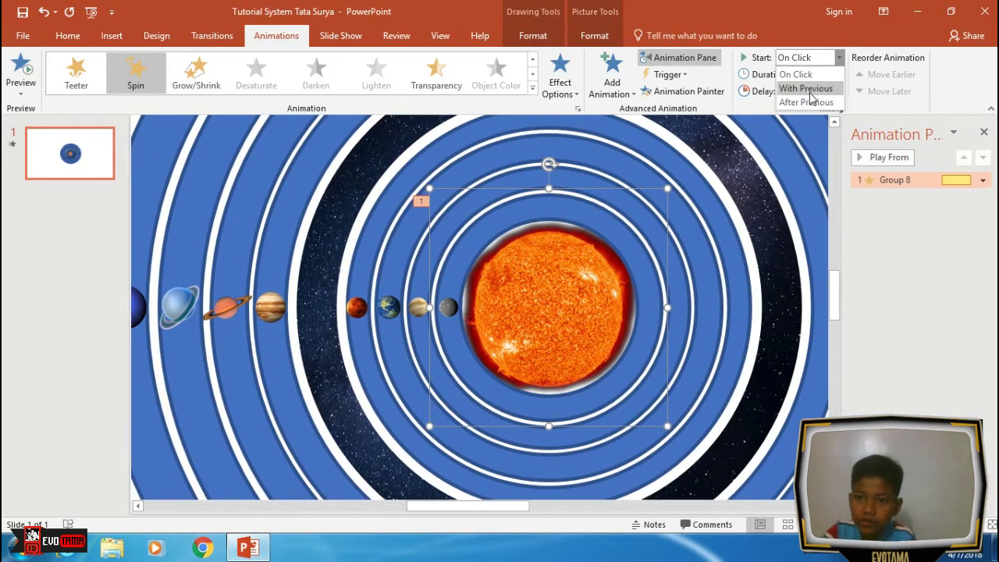
left_click(809, 89)
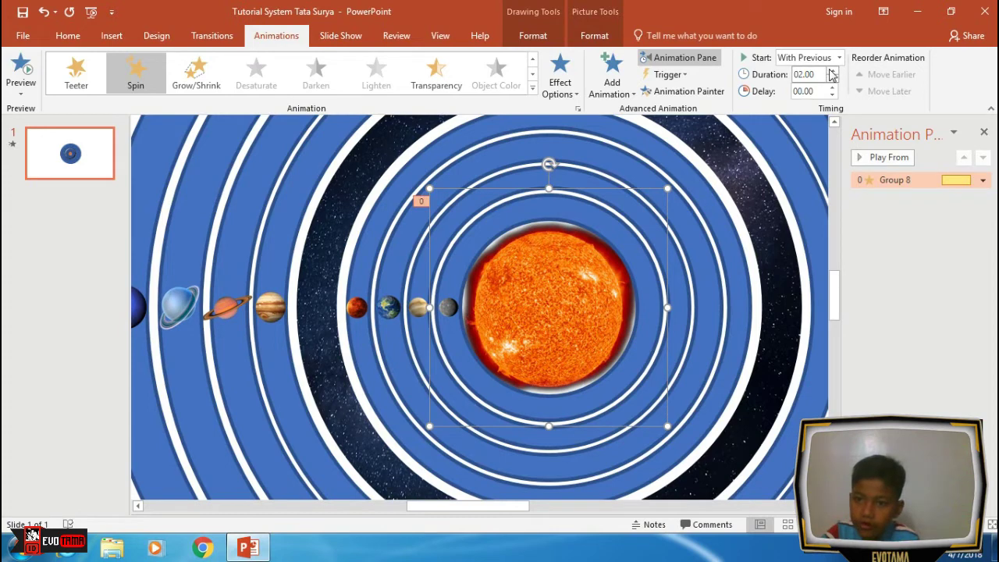
left_click(832, 70)
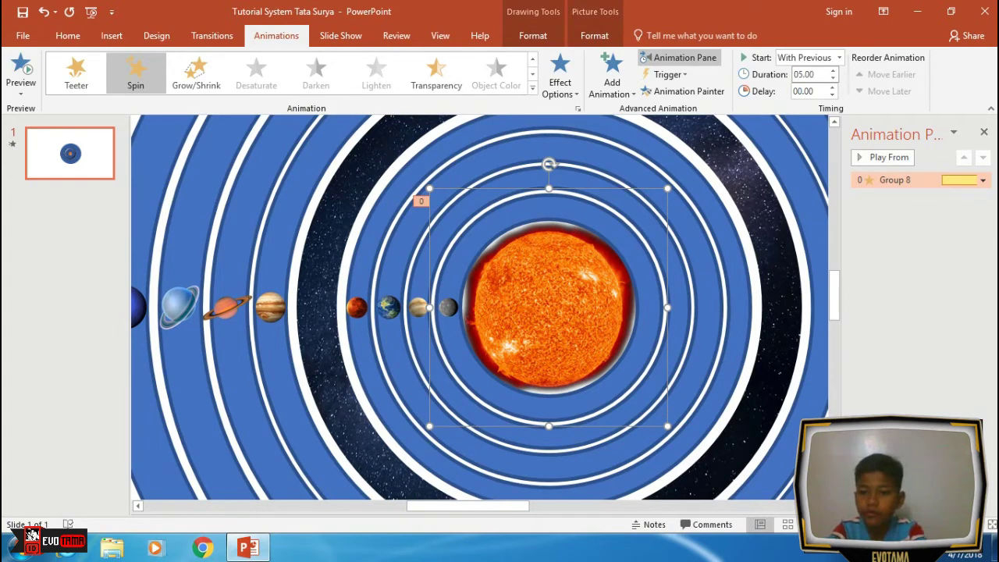
double_click(799, 73)
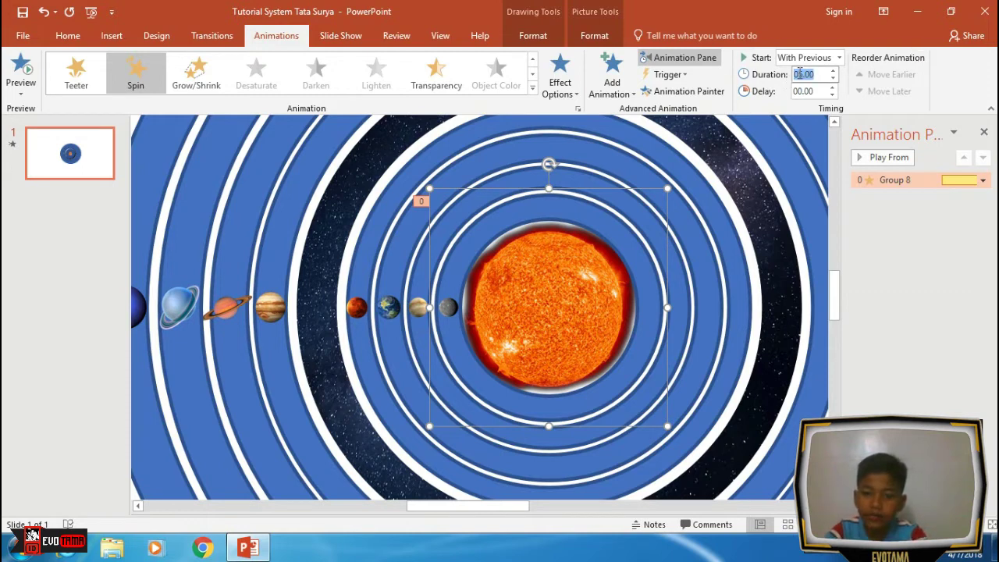
type("6")
key("Return")
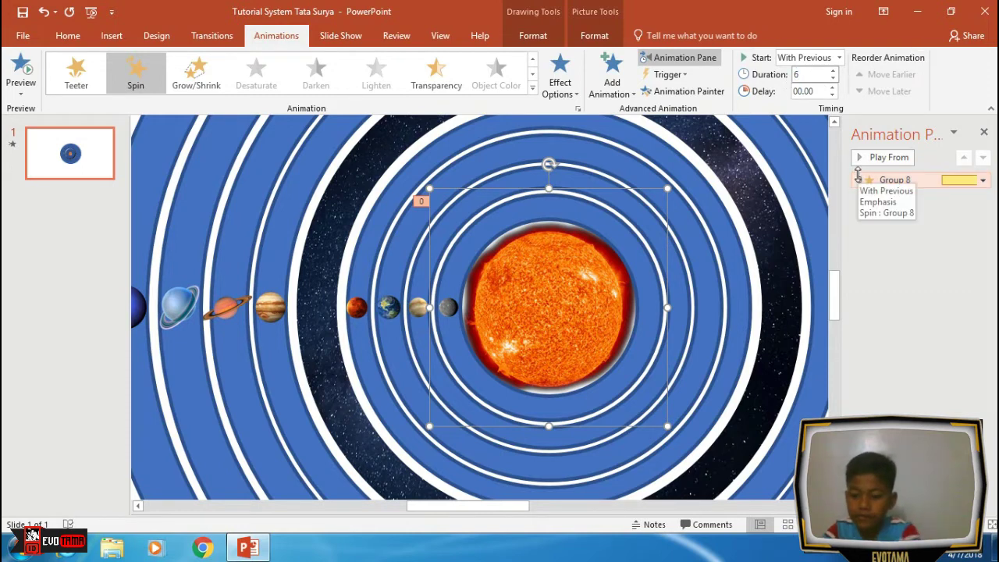
Set Group 8's spin to repeat Until End of Slide and turn Counterclockwise.
left_click(983, 180)
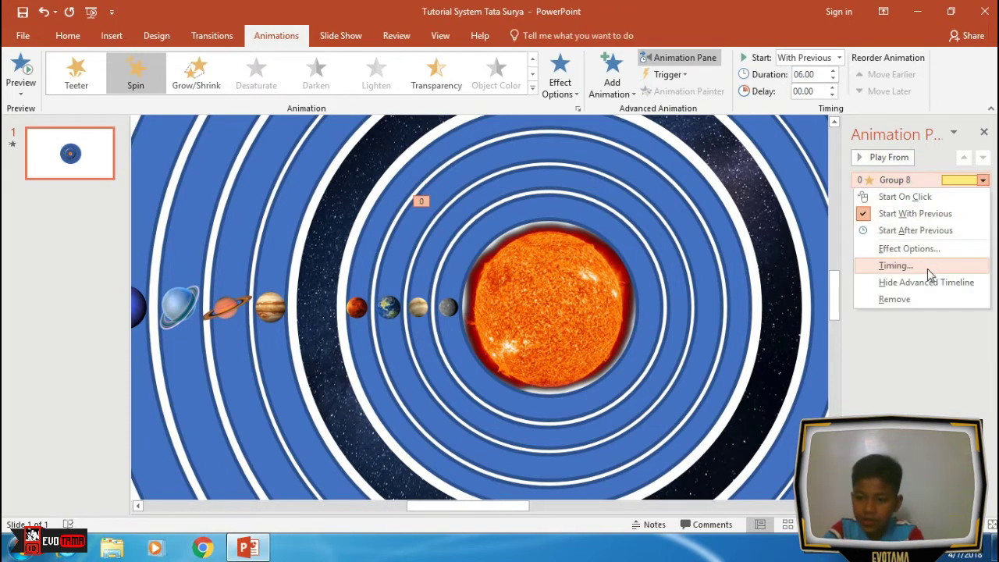
left_click(872, 266)
left_click(404, 332)
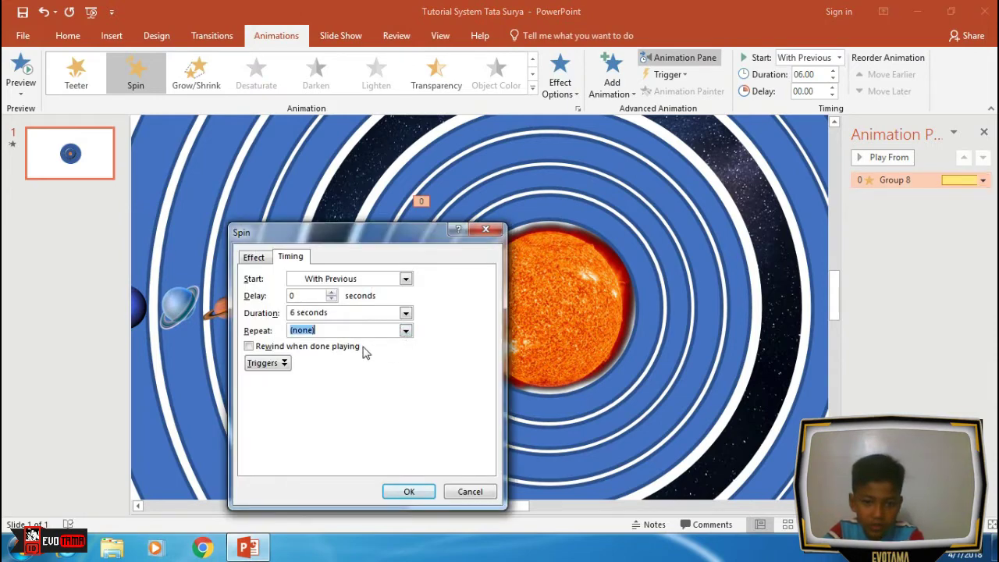
left_click(406, 331)
left_click(326, 413)
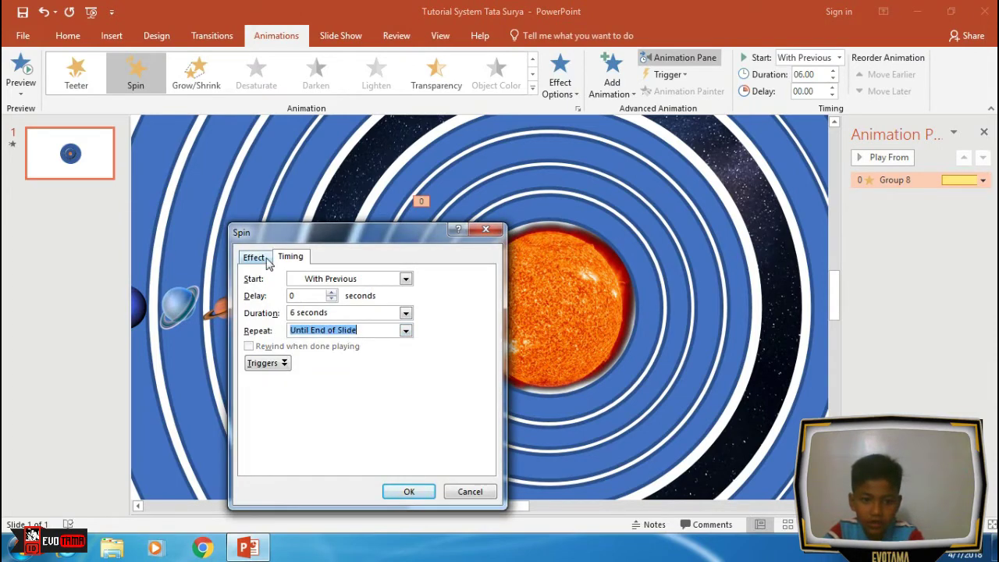
left_click(256, 257)
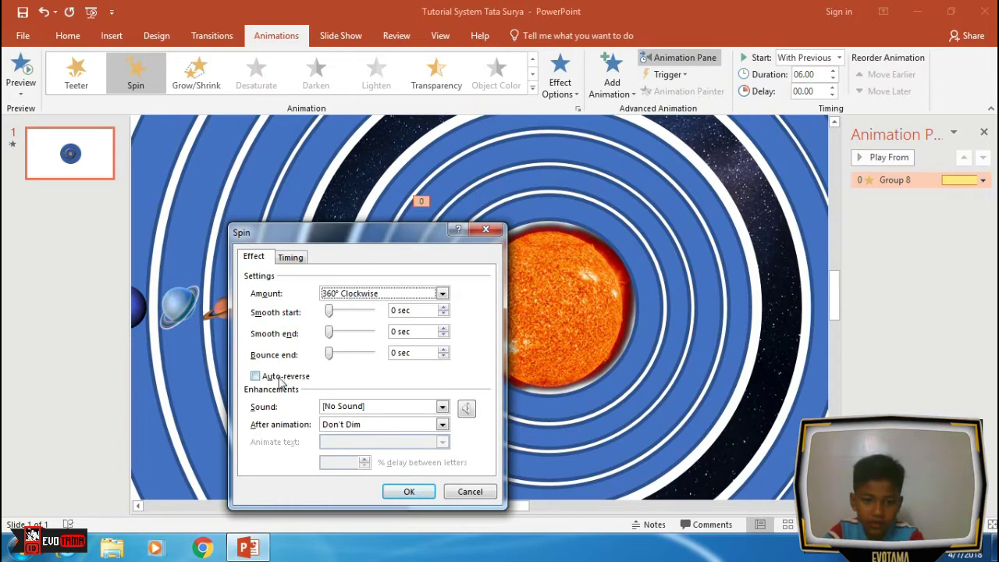
left_click(393, 295)
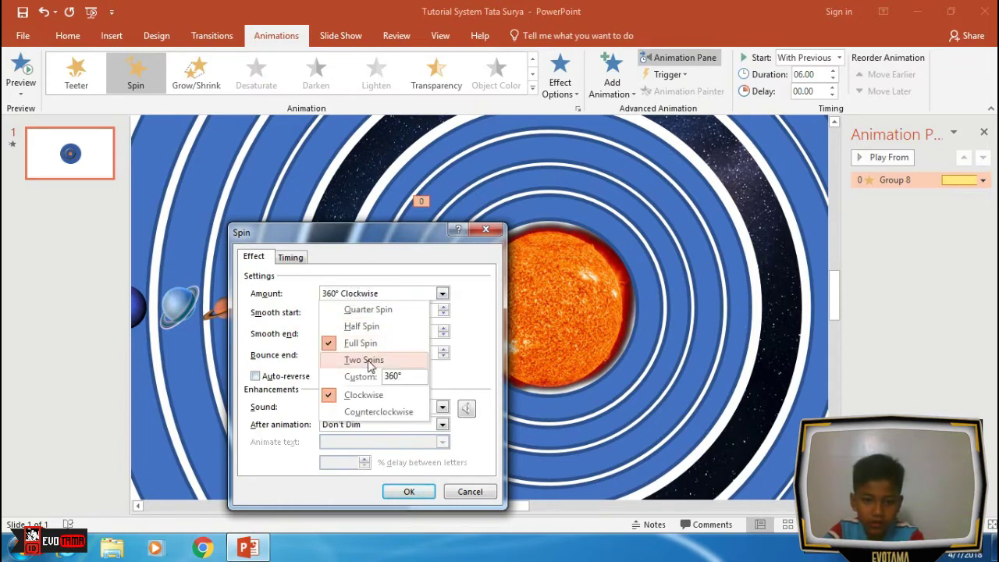
left_click(363, 410)
left_click(407, 491)
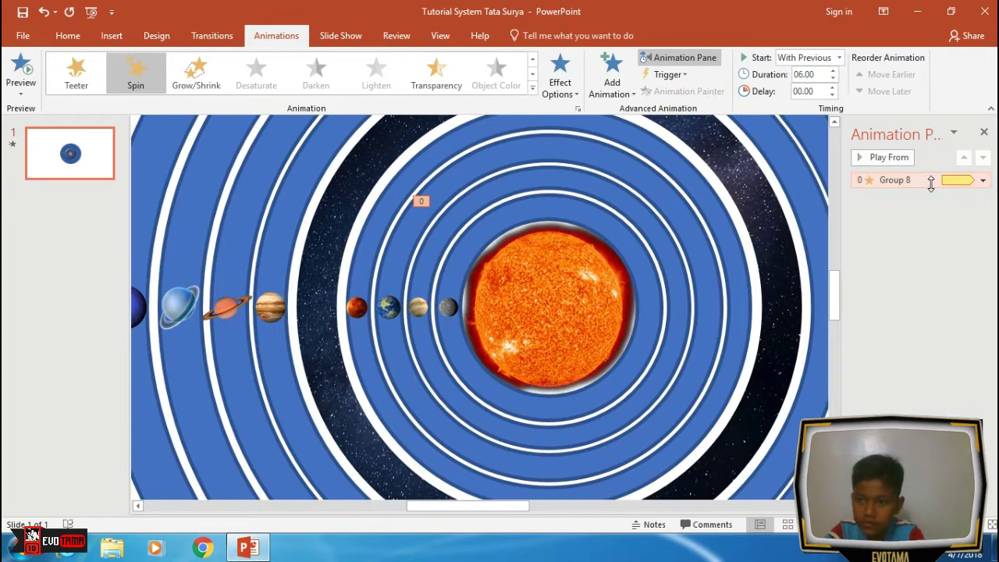
left_click(928, 182)
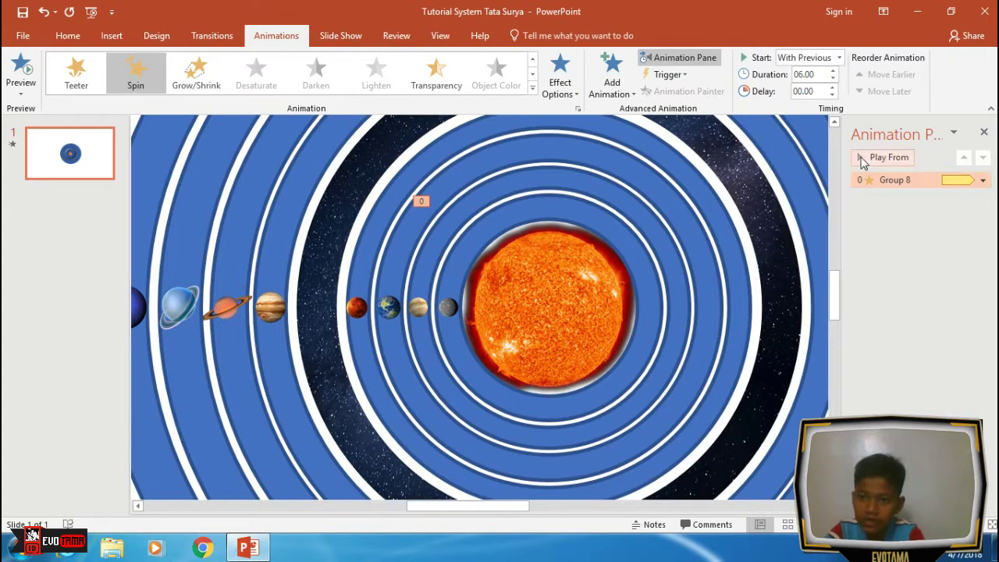
left_click(464, 280)
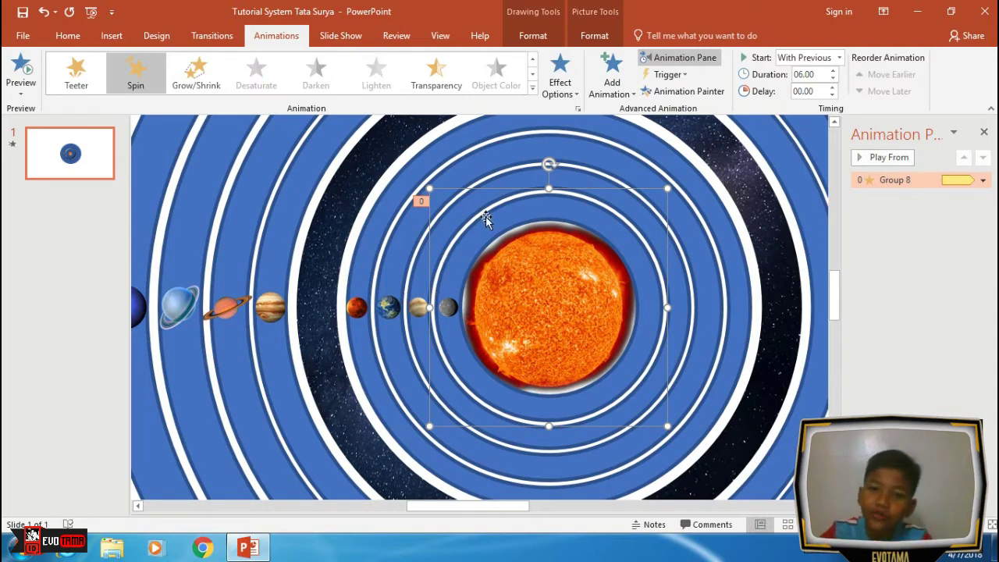
Paint Group 8's spin onto the next ring group, Group 9, and set its duration to 12 seconds.
left_click(428, 275)
left_click(459, 278)
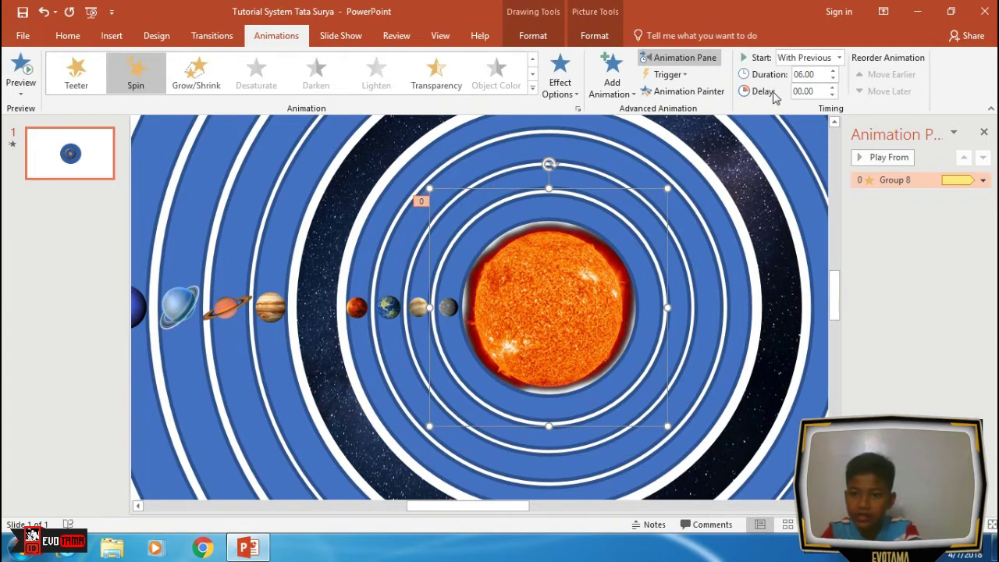
left_click(690, 92)
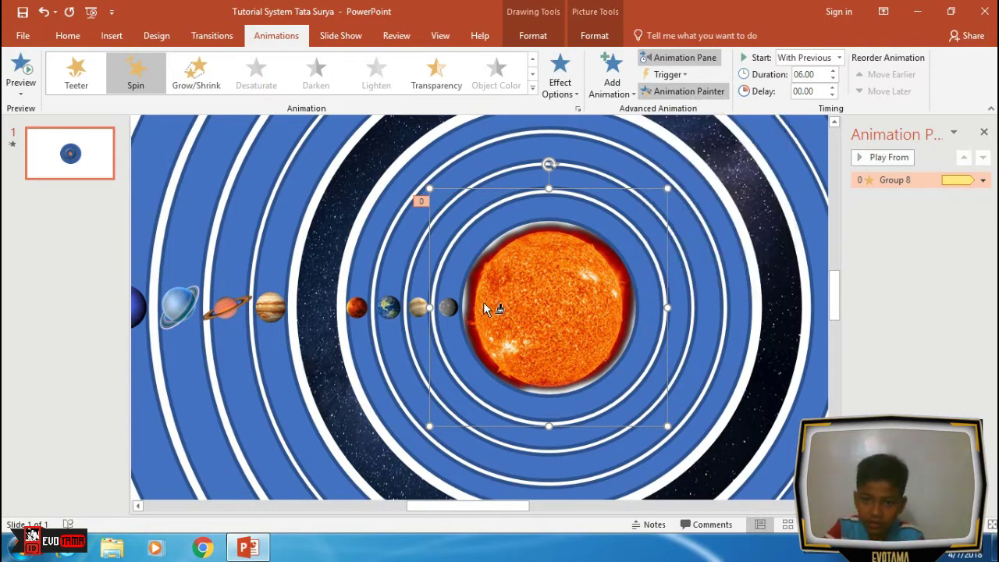
left_click(423, 289)
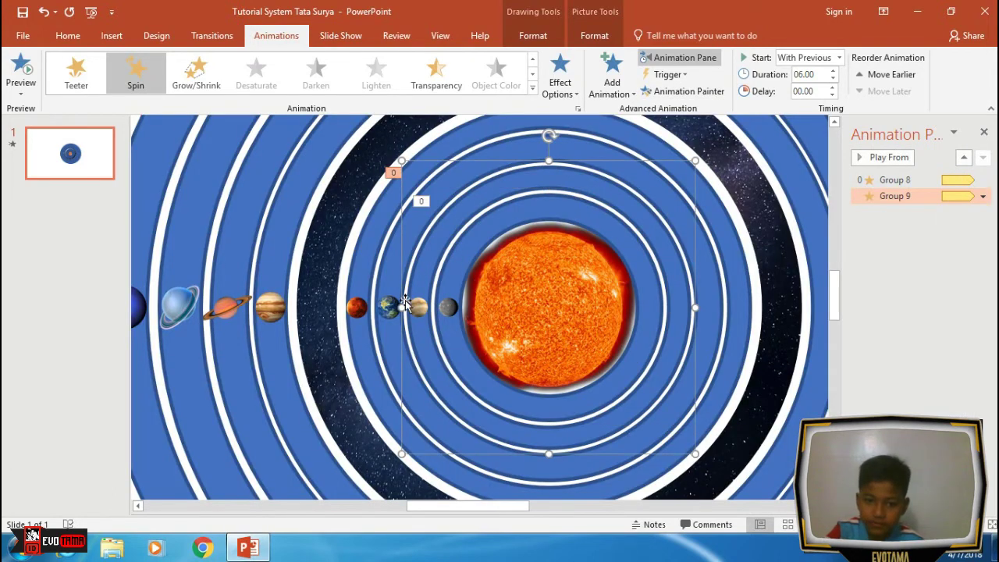
left_click(822, 73)
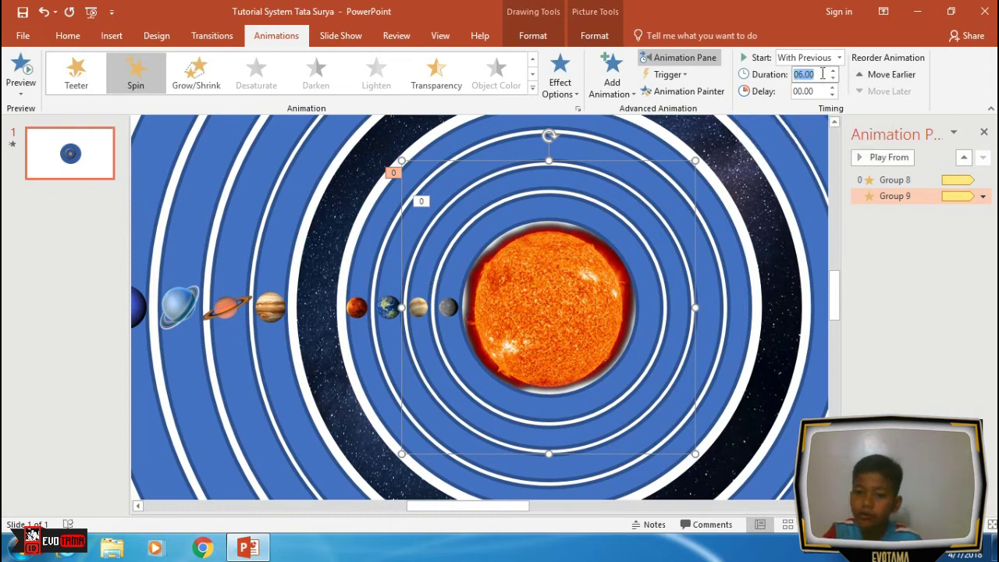
type("12")
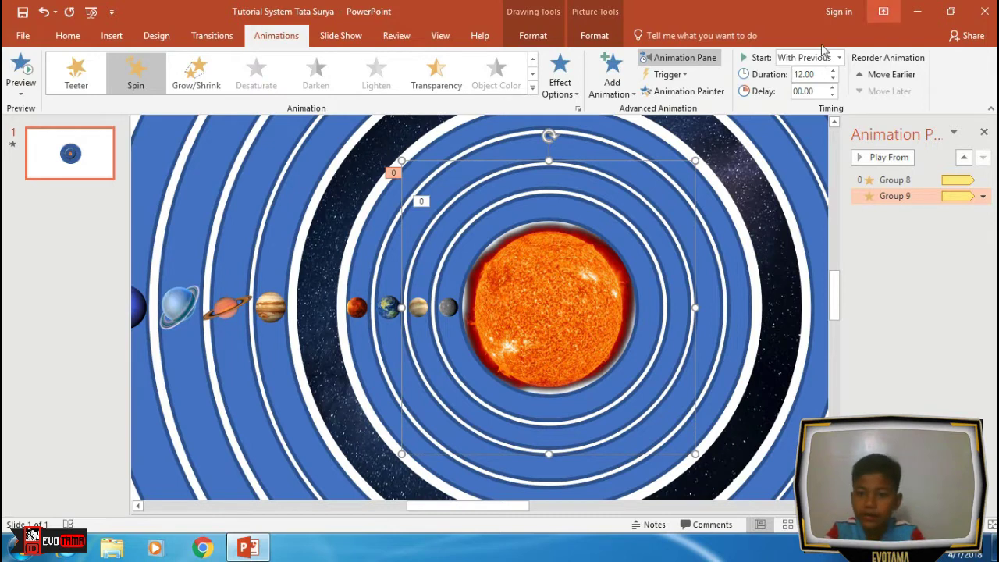
Copy Group 9's 12-second spin onto the next larger ring group, Group 12.
left_click(667, 91)
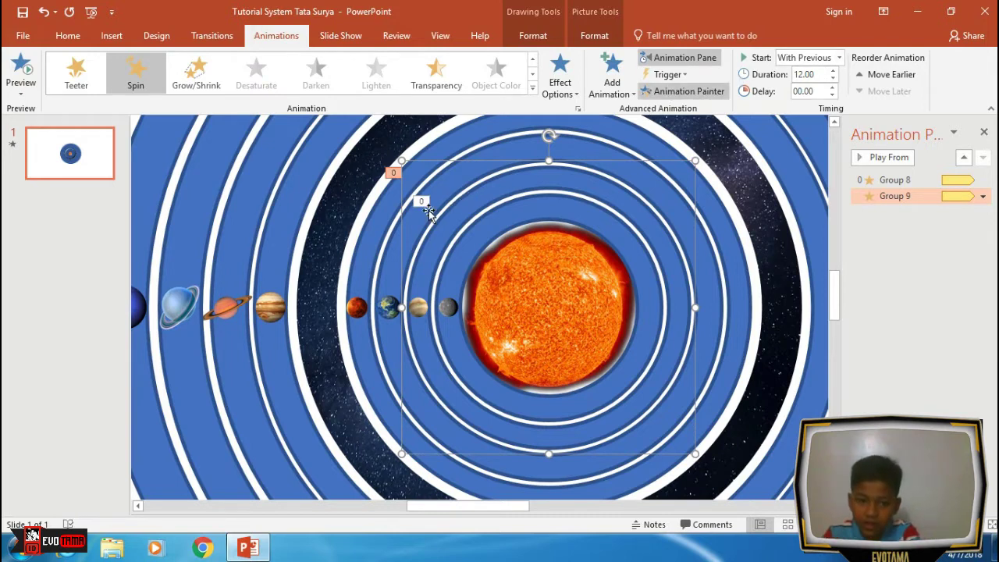
left_click(392, 264)
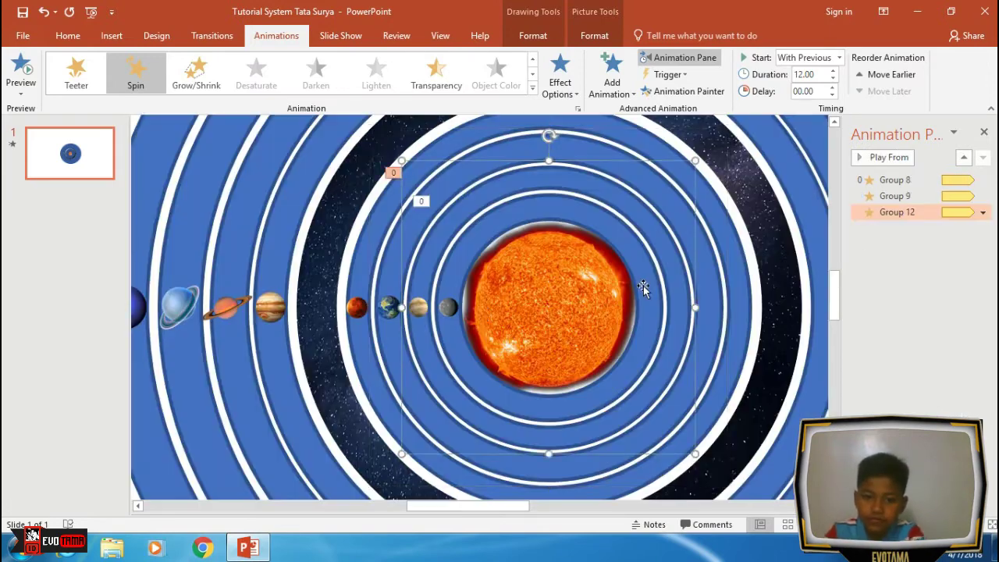
left_click(390, 292)
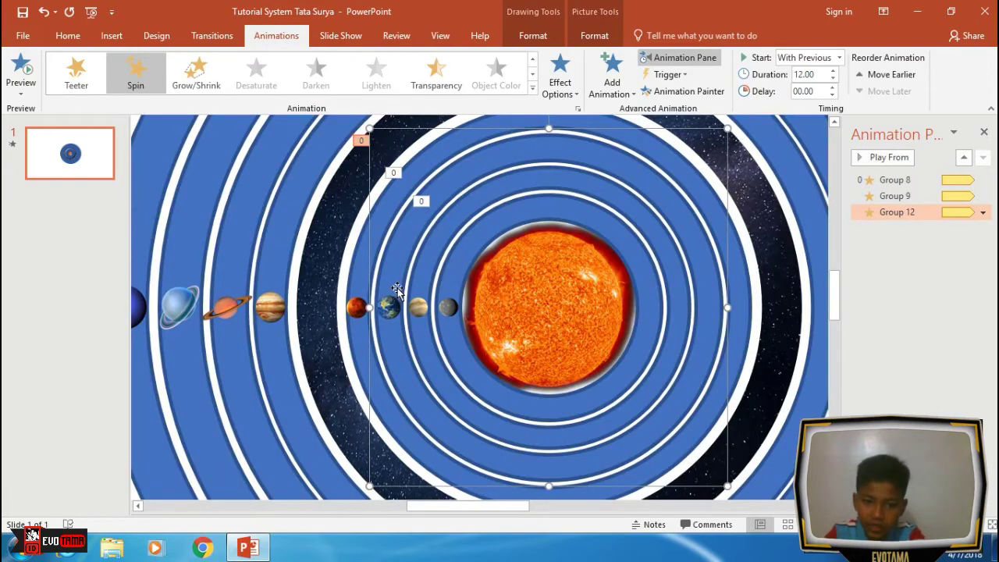
Paint Group 12's spin onto the fourth ring group, Group 15, with a 24-second duration.
double_click(820, 74)
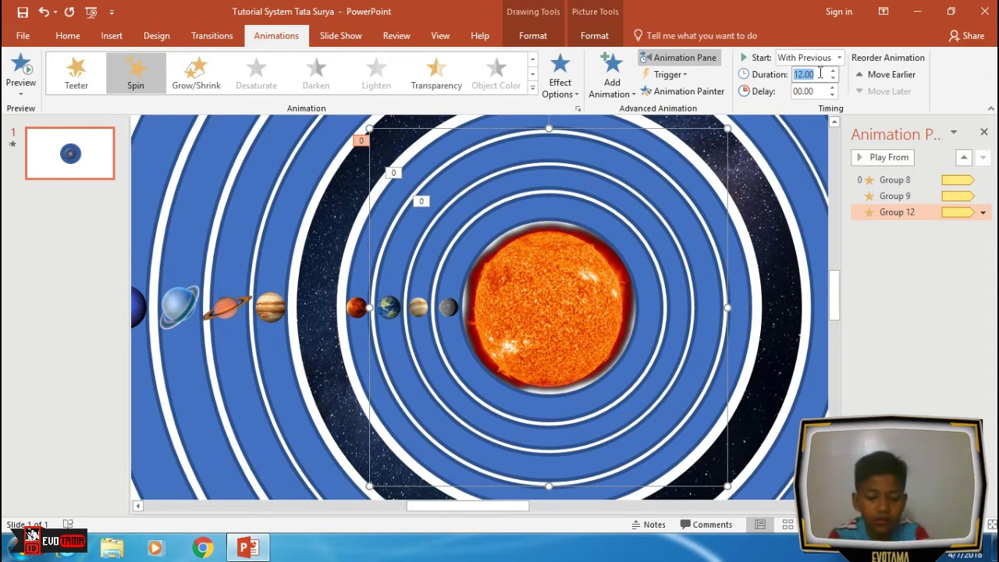
type("1")
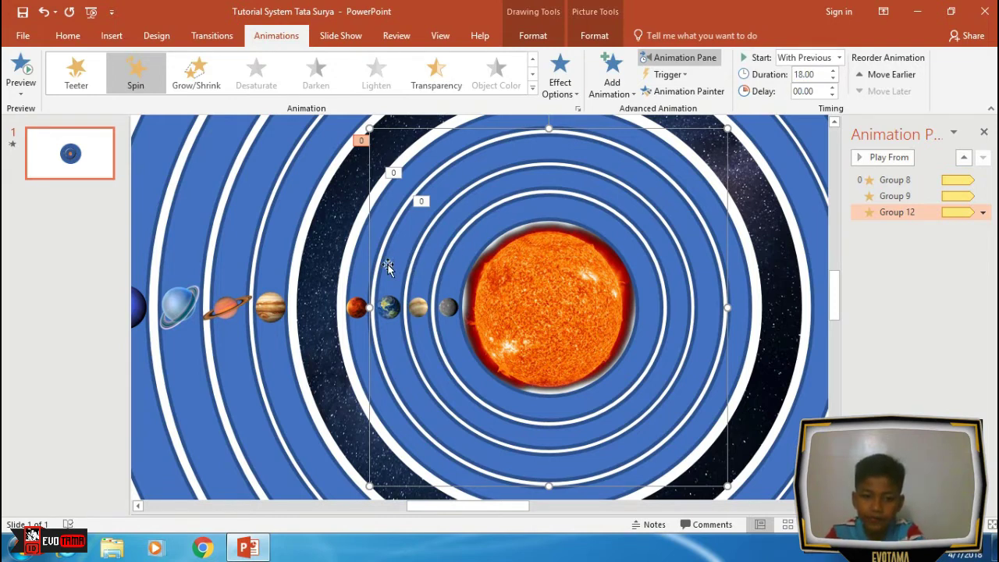
left_click(360, 265)
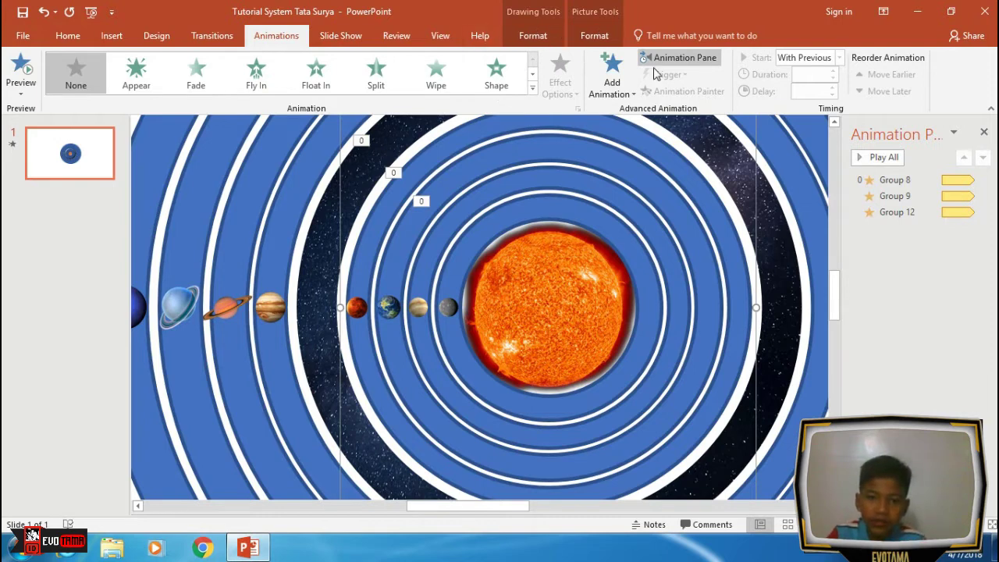
left_click(394, 255)
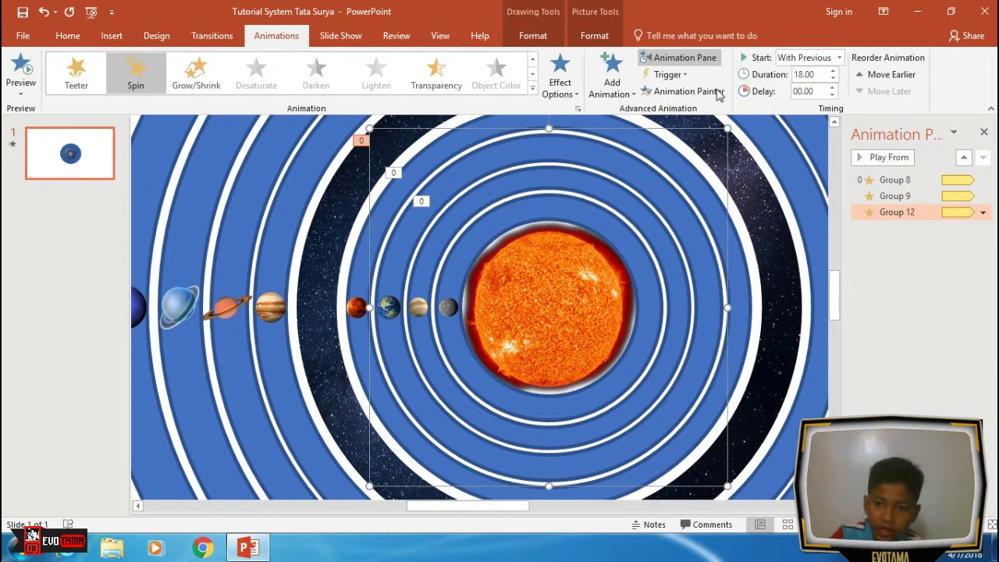
left_click(684, 91)
left_click(362, 265)
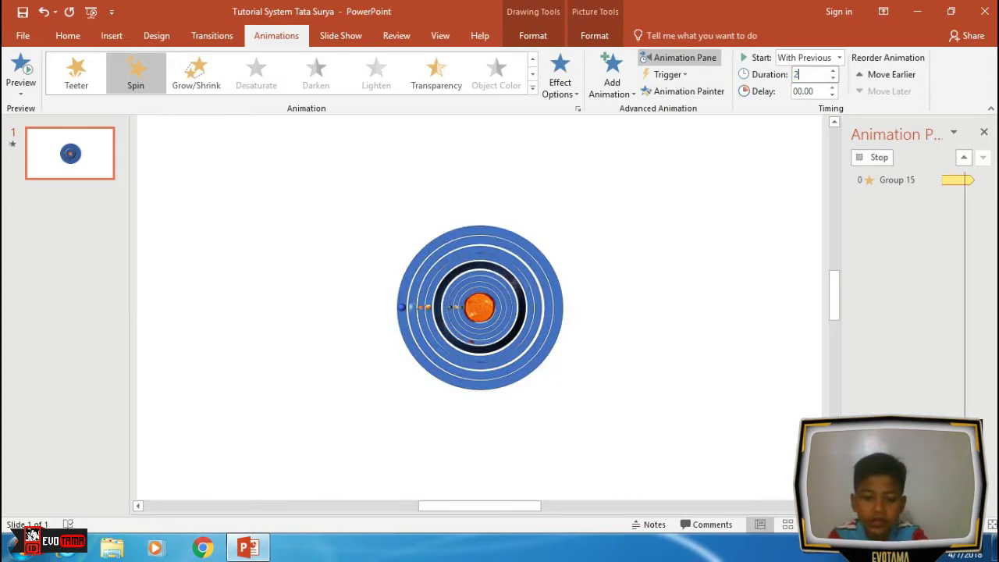
type("24")
key("Return")
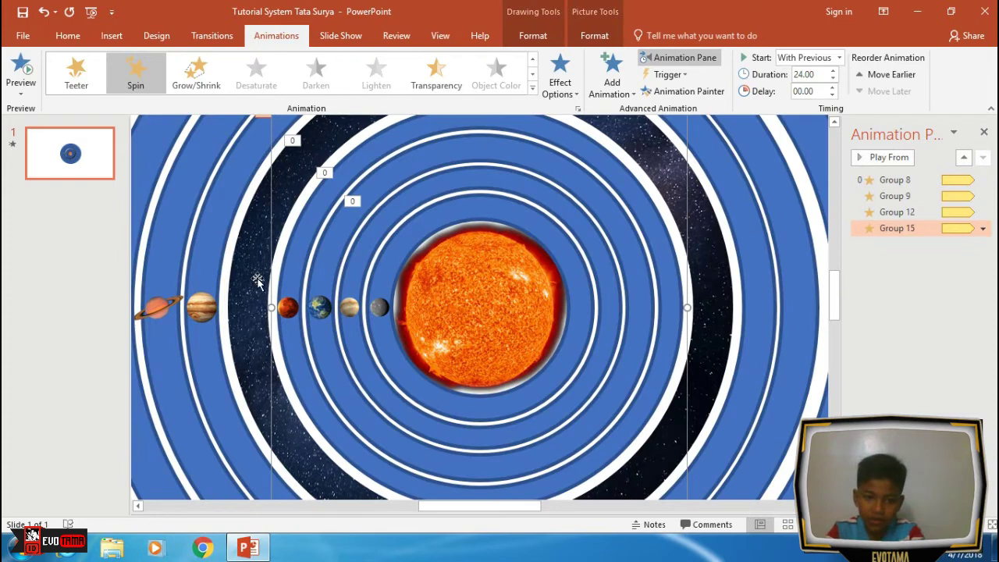
Copy the 24-second spin onto a hollow orbit circle.
left_click(664, 92)
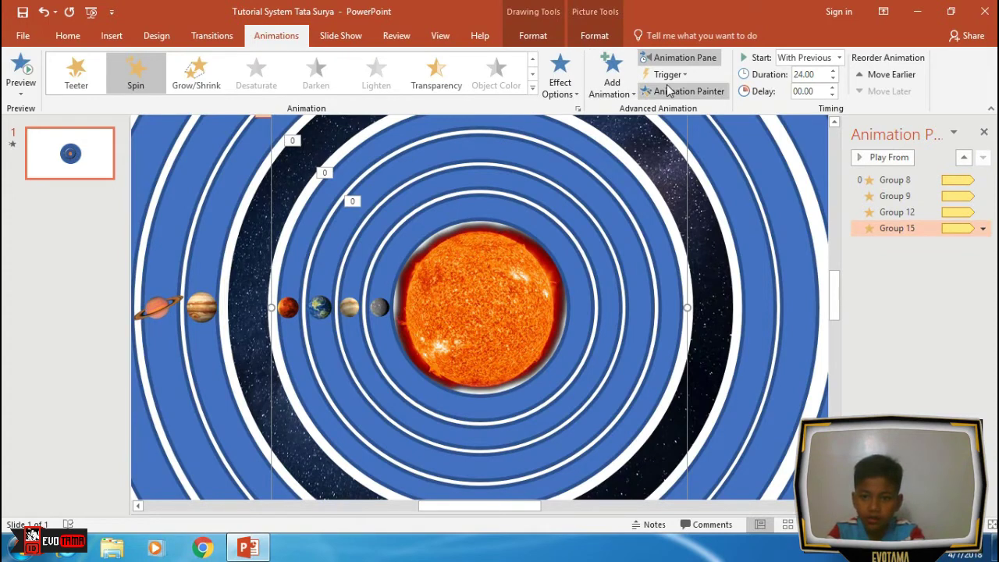
left_click(249, 275)
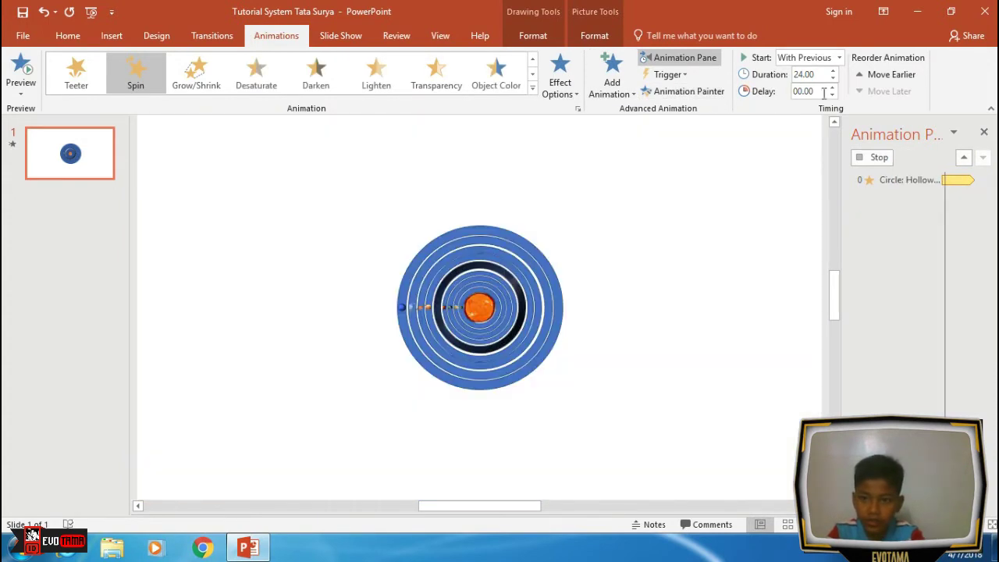
left_click(821, 74)
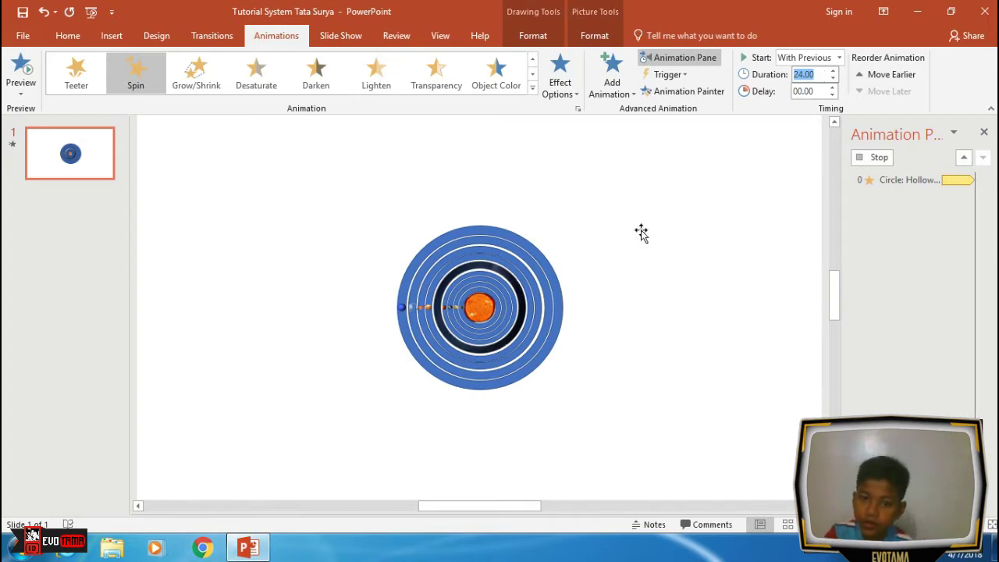
left_click(546, 274)
Paint the hollow circle's spin onto a larger orbit group and set its duration to 42 seconds.
left_click(231, 258)
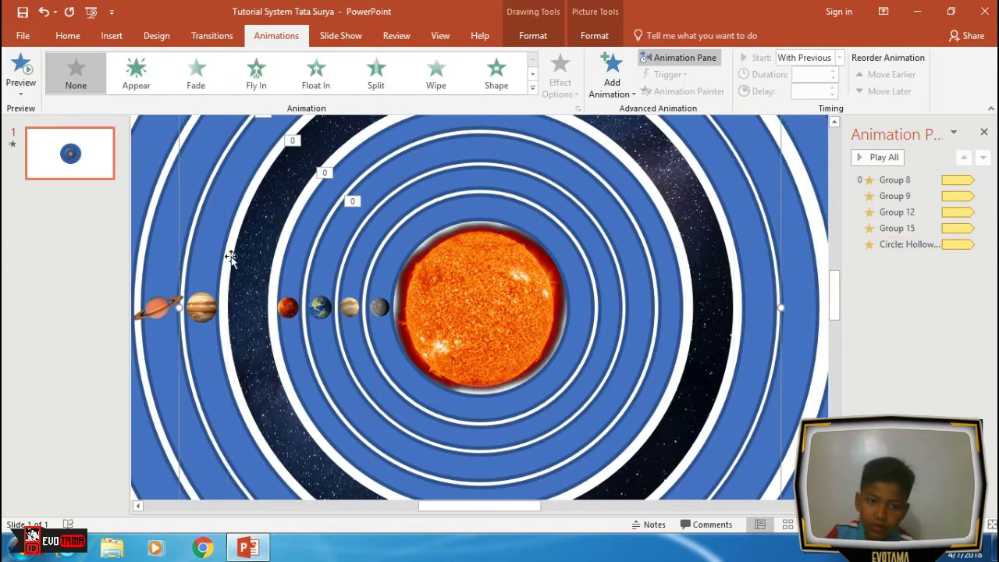
left_click(275, 247)
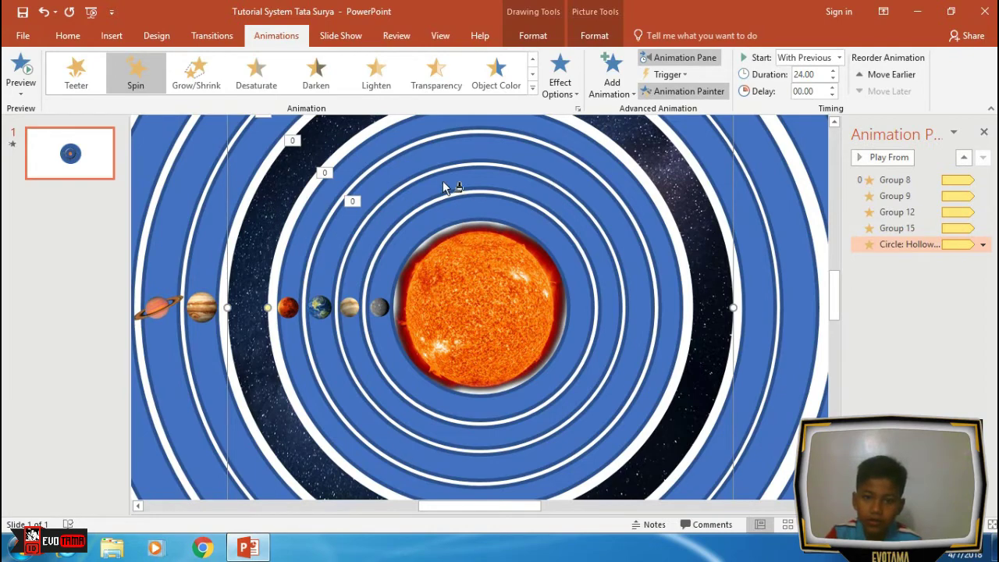
left_click(208, 242)
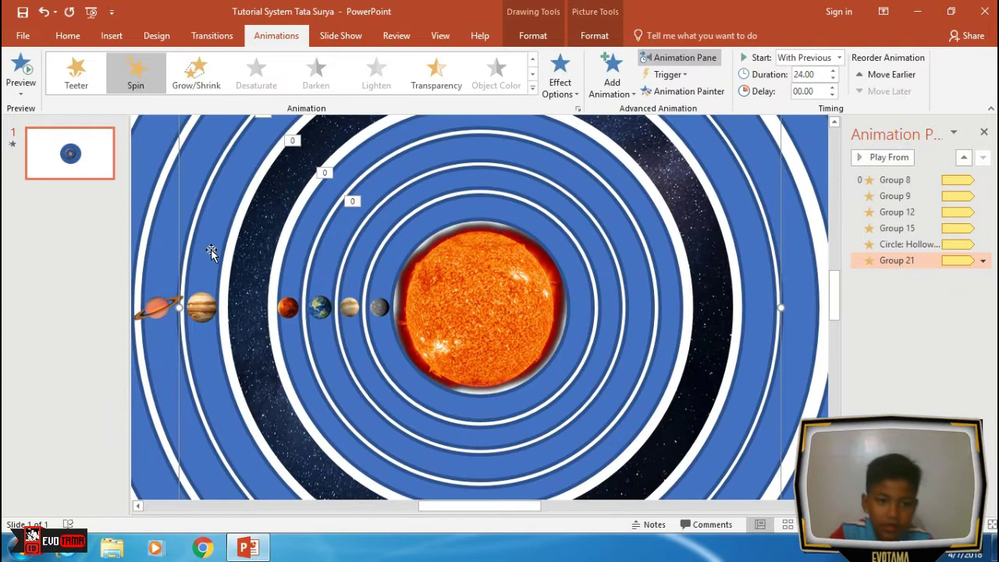
left_click(325, 236)
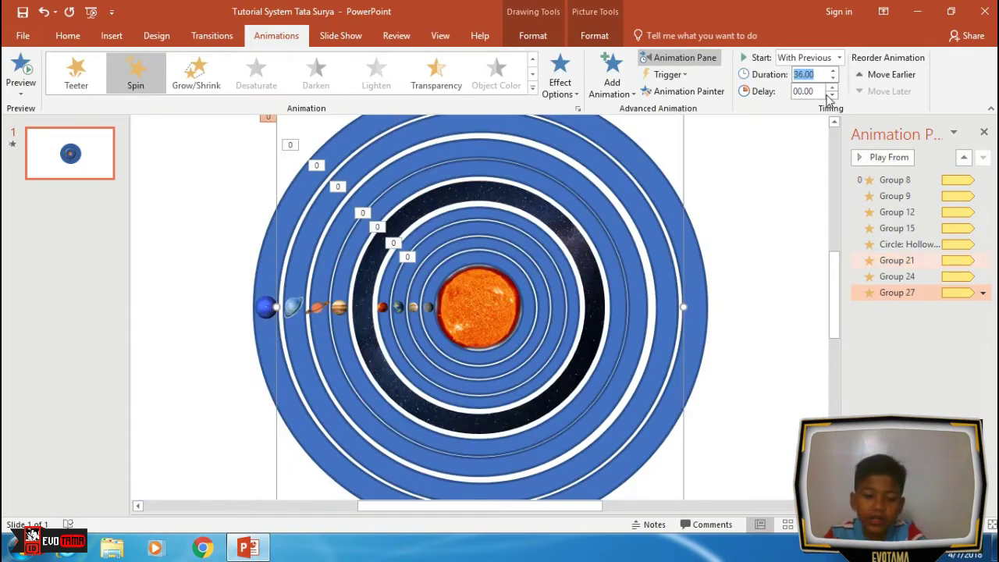
type("42")
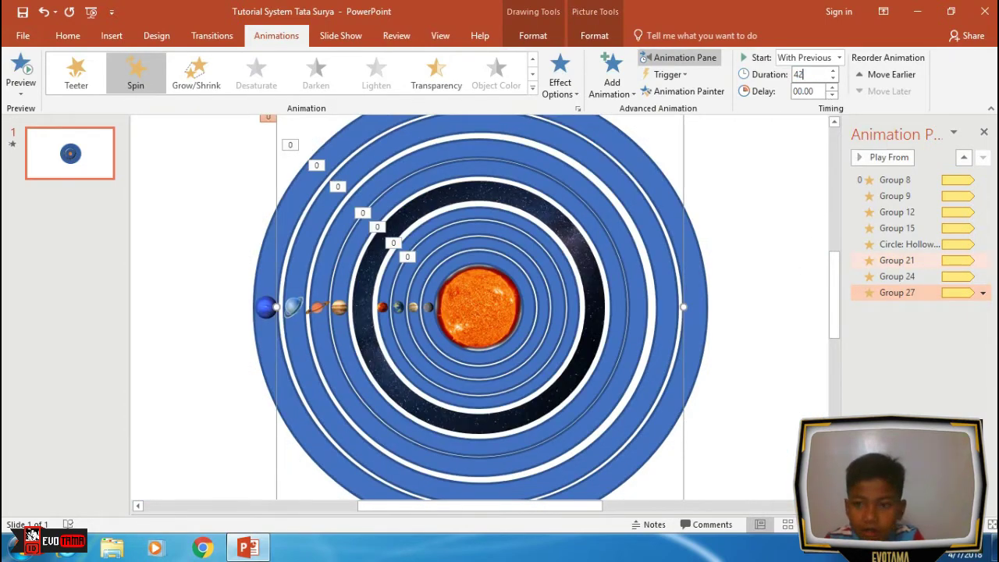
key("Return")
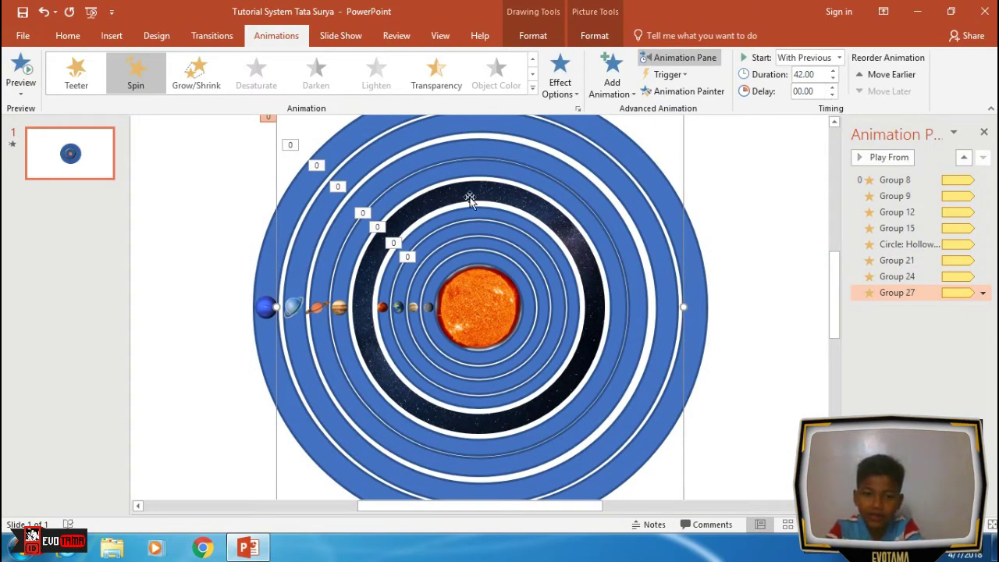
Paint the spin onto the outermost orbit group, save, and preview the slideshow.
left_click(671, 92)
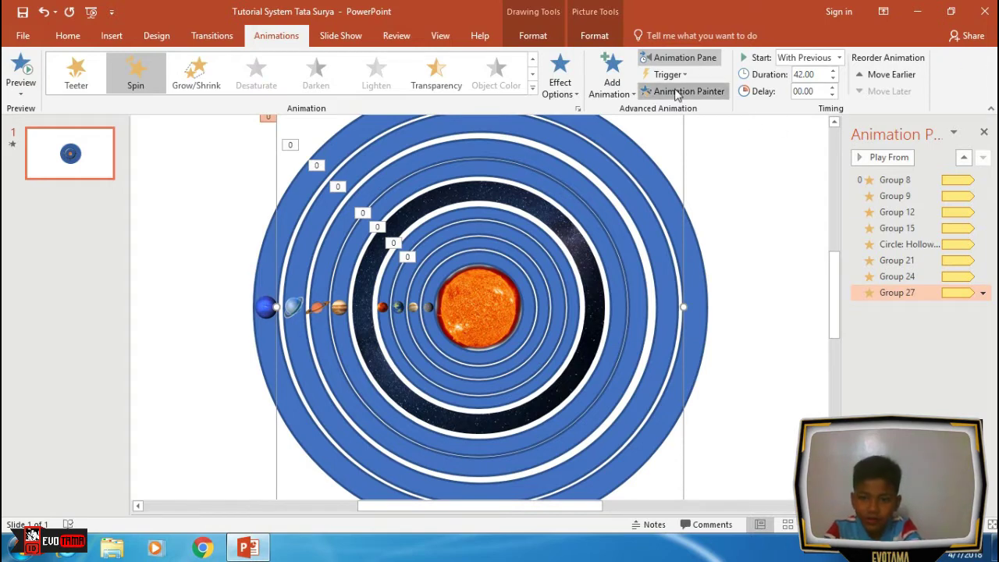
left_click(269, 266)
type("48")
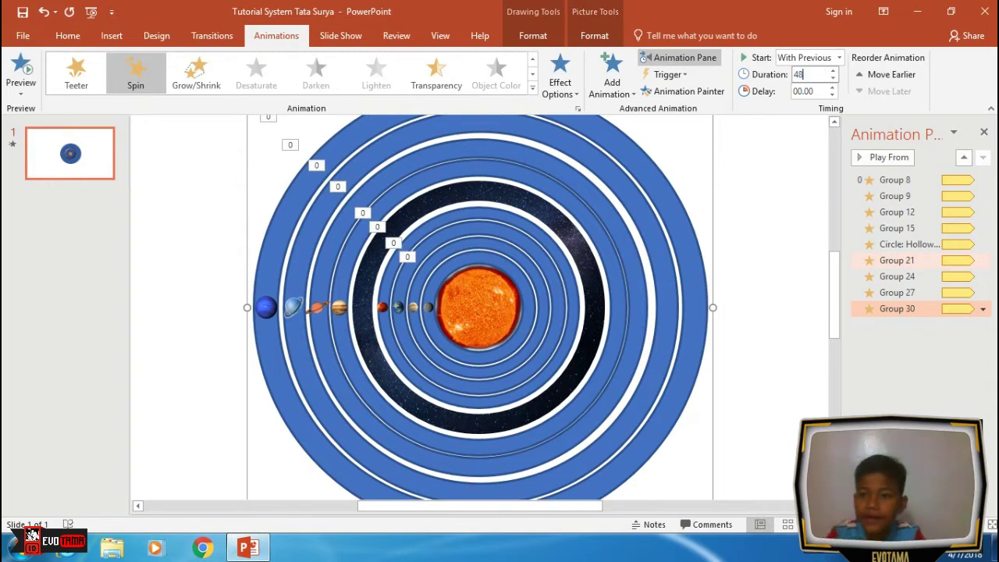
left_click(787, 217)
key("ctrl+s")
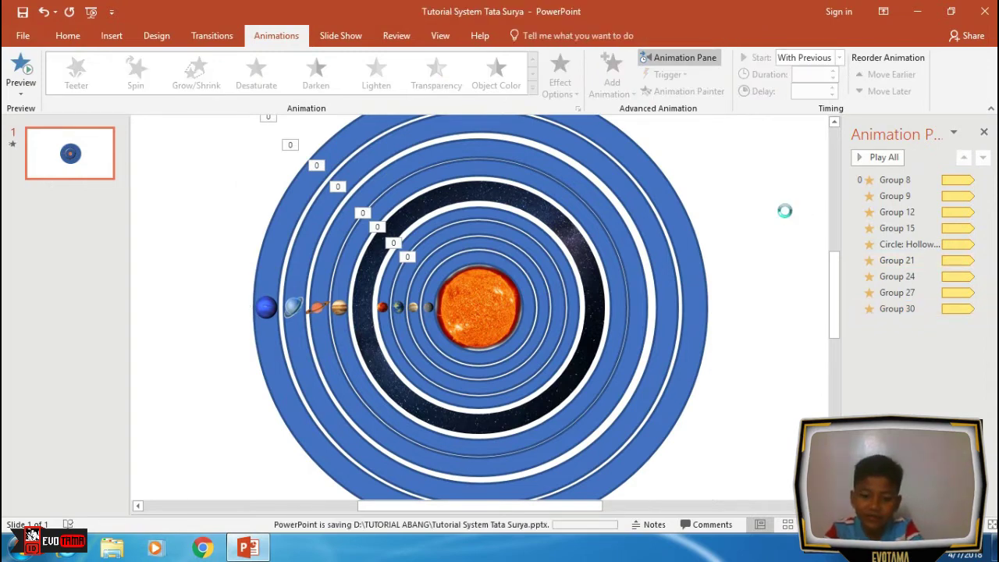
key("F5")
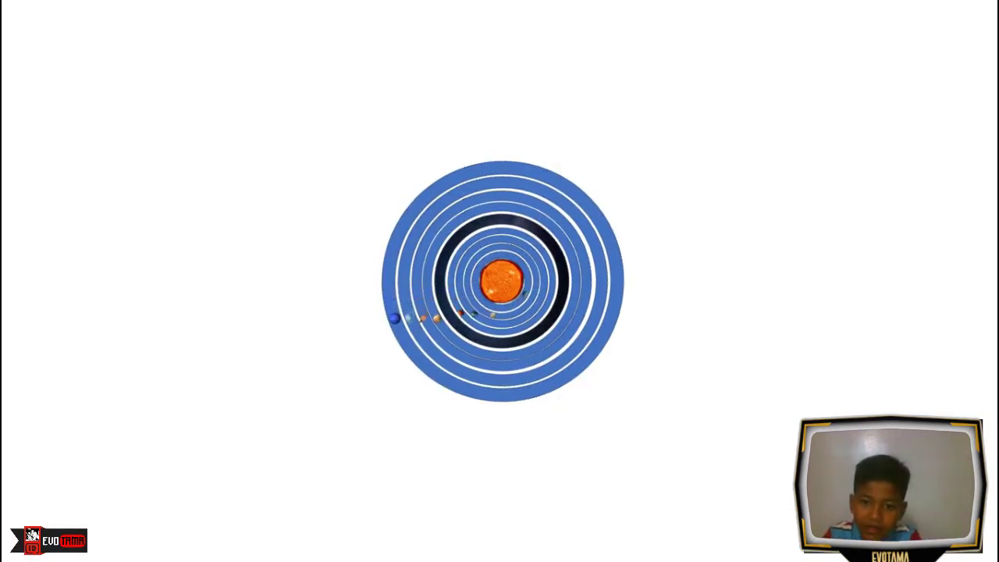
key("Escape")
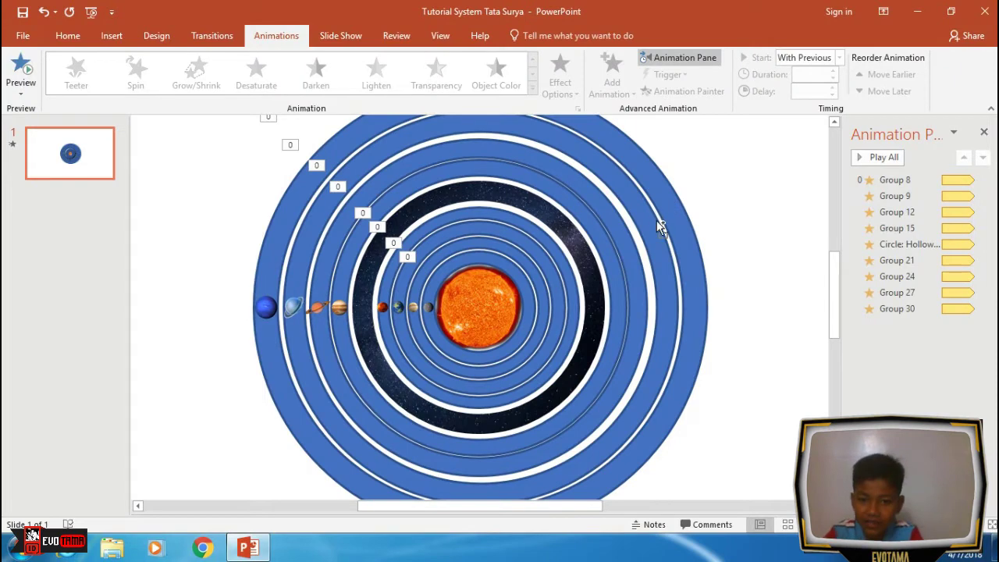
Apply Align Center and Align Middle to all the orbit groups so they share one centre.
scroll(659, 226, "down", 3, "ctrl")
scroll(645, 227, "down", 2, "ctrl")
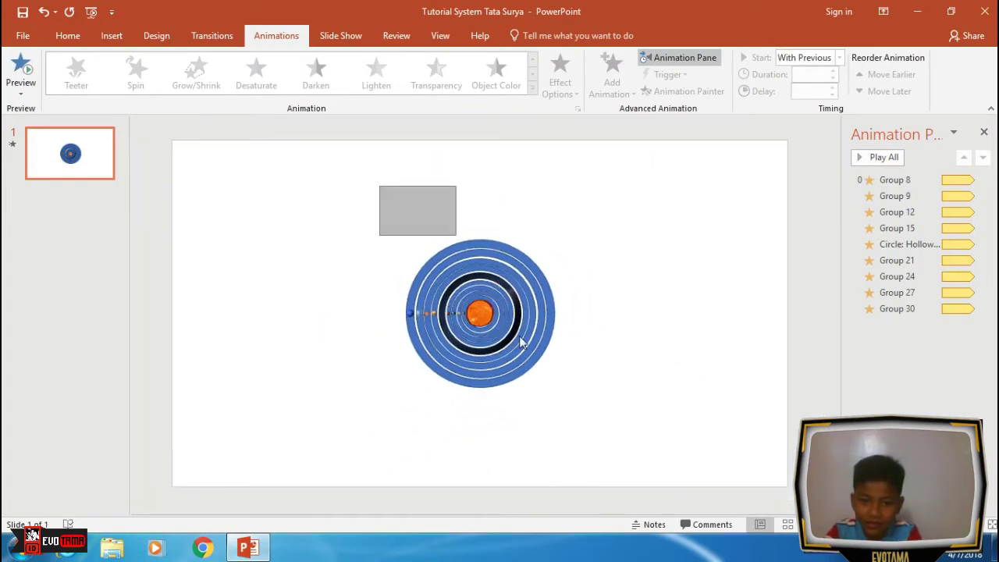
left_click_drag(521, 342, 651, 475)
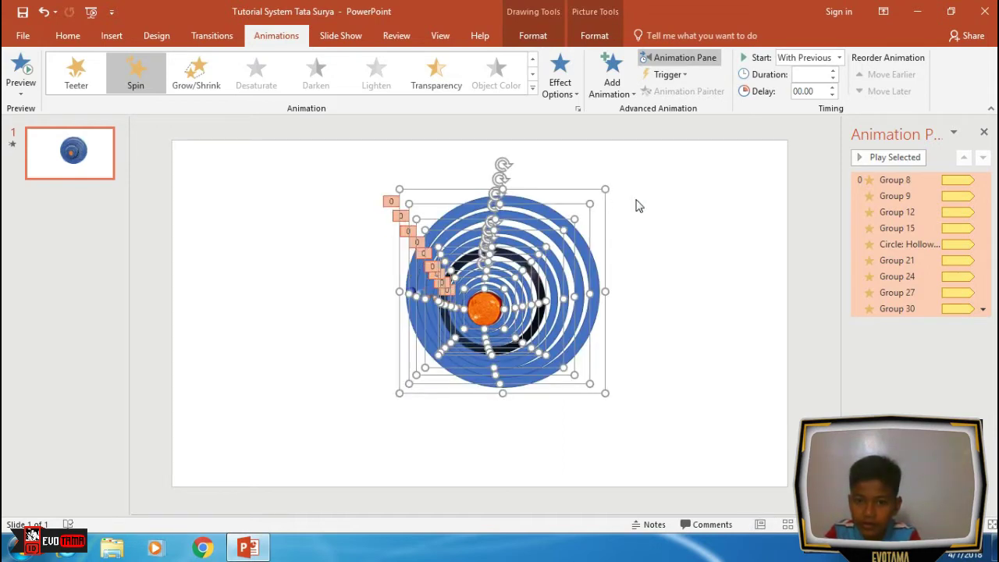
left_click(550, 37)
left_click(751, 58)
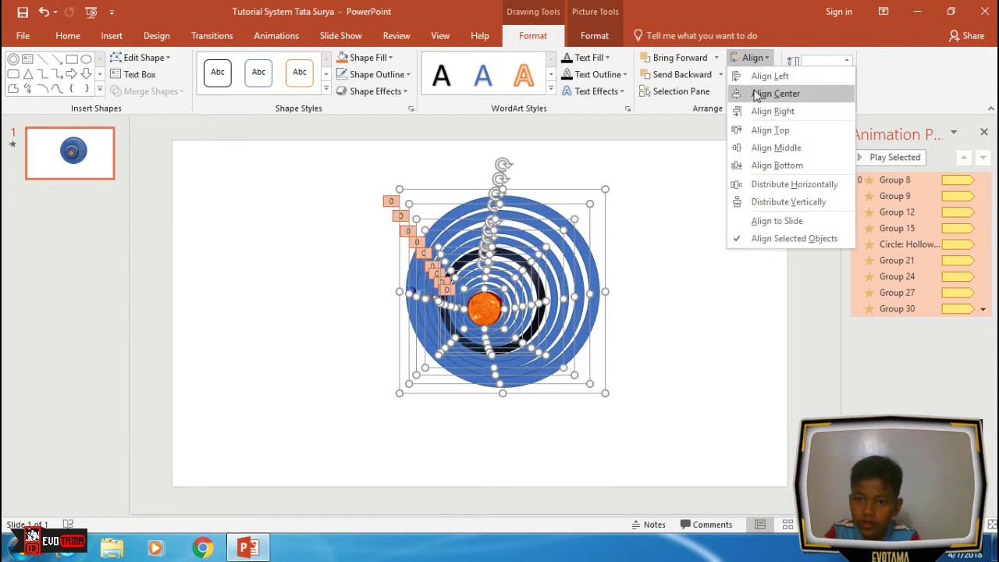
left_click(756, 93)
left_click(751, 58)
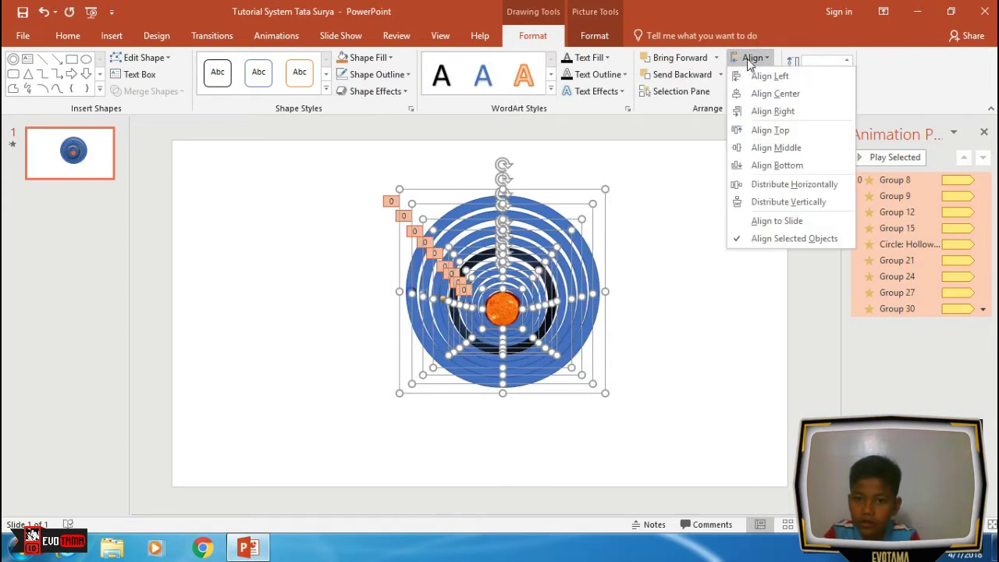
left_click(764, 148)
left_click(700, 181)
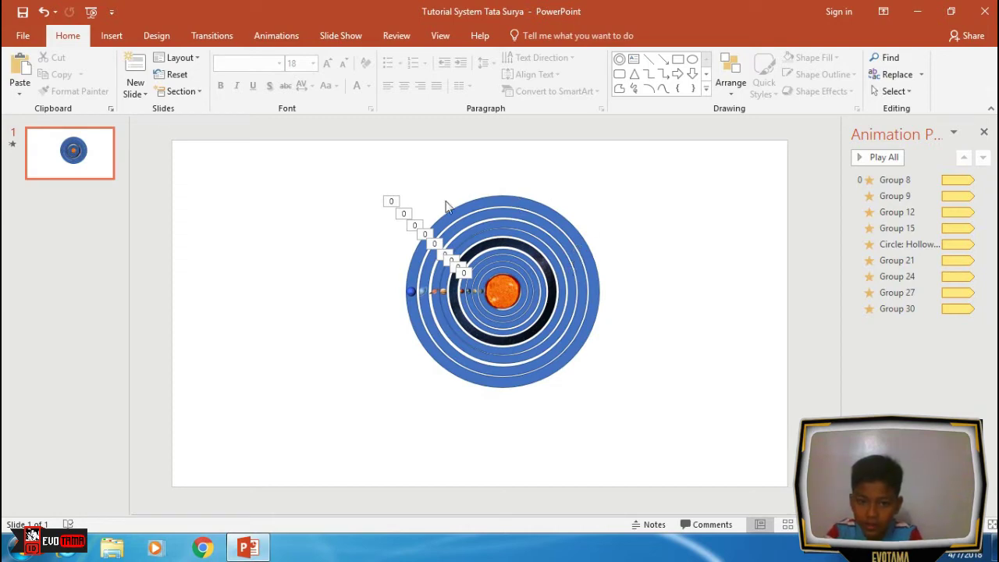
Move the whole solar system down and left into place and save the presentation.
left_click_drag(320, 160, 702, 476)
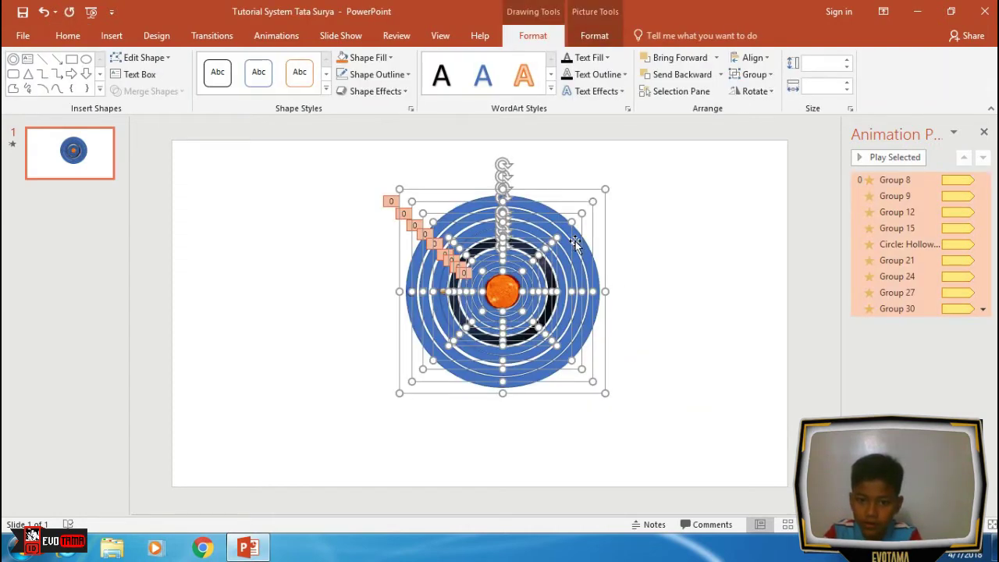
mouse_move(591, 239)
left_mouse_down()
mouse_move(566, 275)
mouse_move(544, 277)
left_mouse_up()
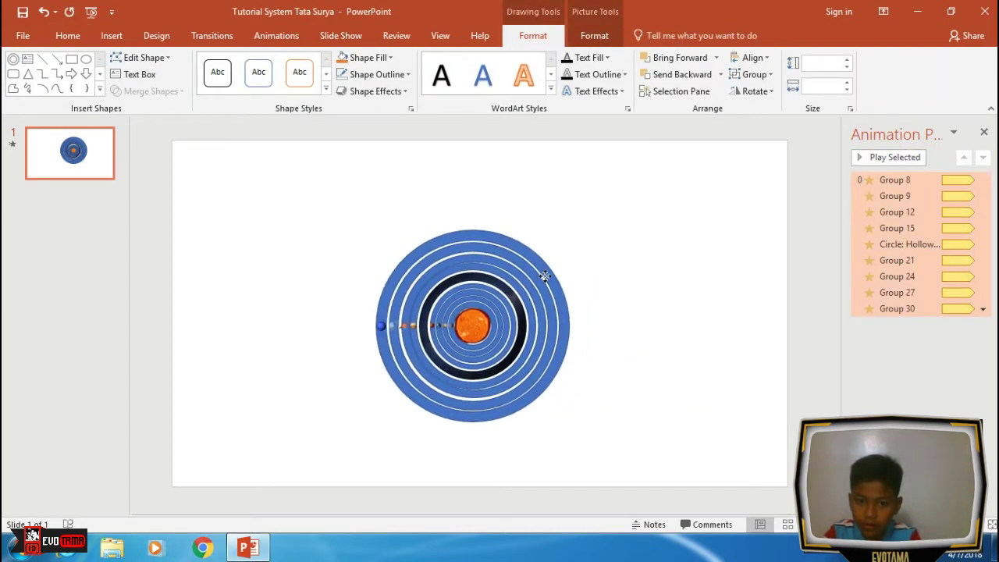
left_click(688, 257)
key("ctrl+s")
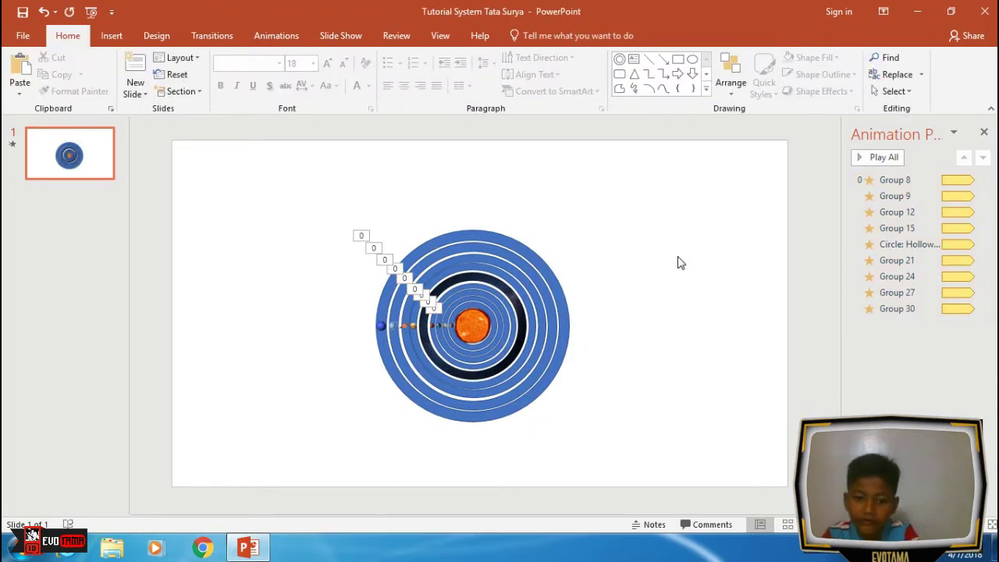
Preview the centred orbits in a slideshow, then clear the slide selection.
key("F5")
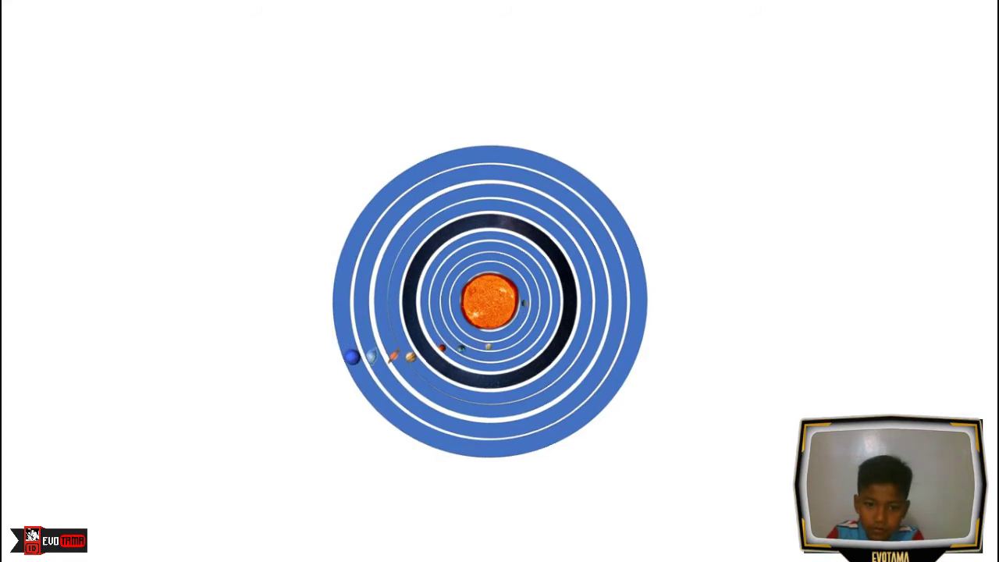
key("Escape")
key("ctrl+a")
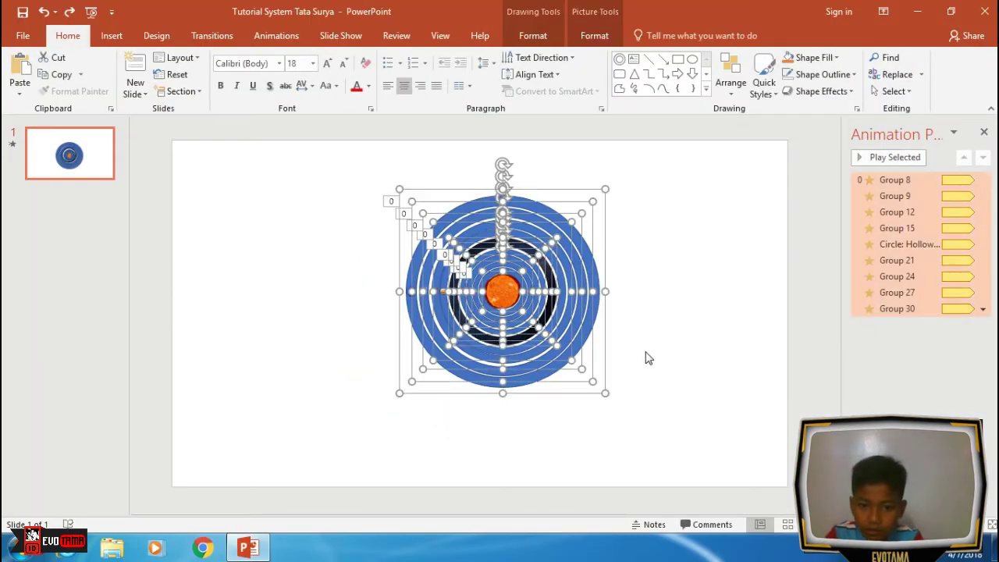
key("ctrl+z")
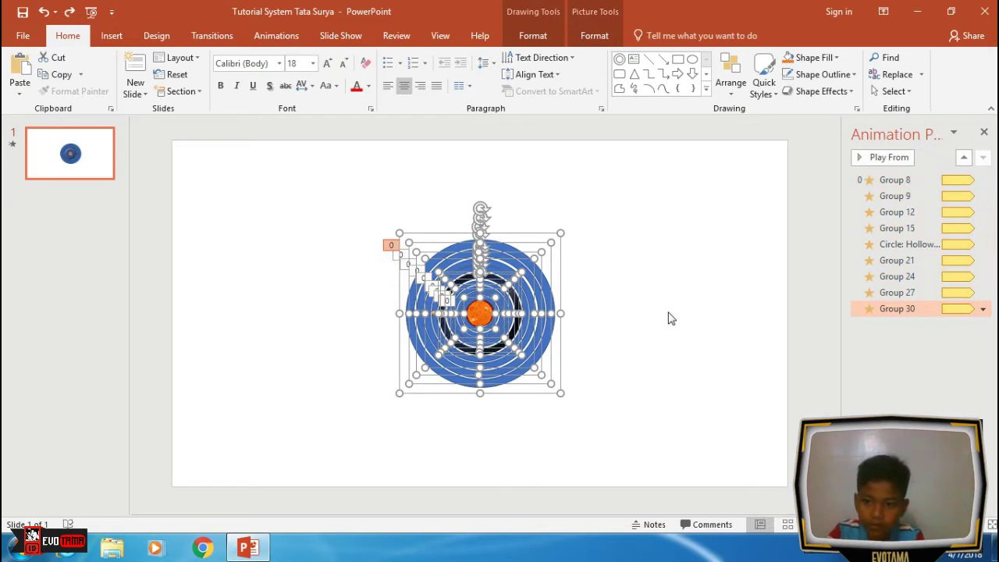
left_click(668, 318)
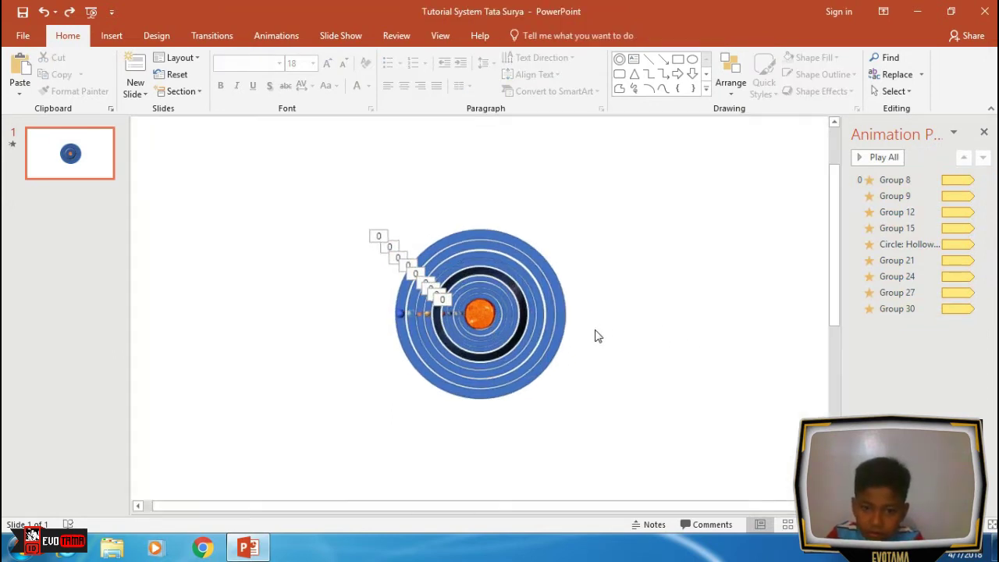
scroll(611, 320, "up", 1)
scroll(611, 319, "up", 2)
scroll(610, 319, "up", 2)
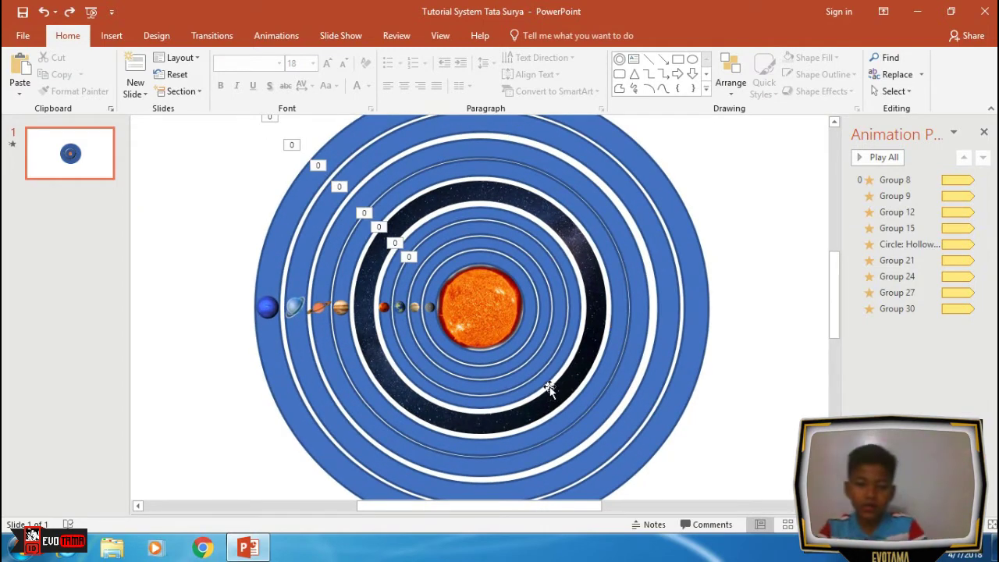
scroll(325, 255, "down", 1)
scroll(318, 263, "down", 1)
scroll(319, 262, "down", 2)
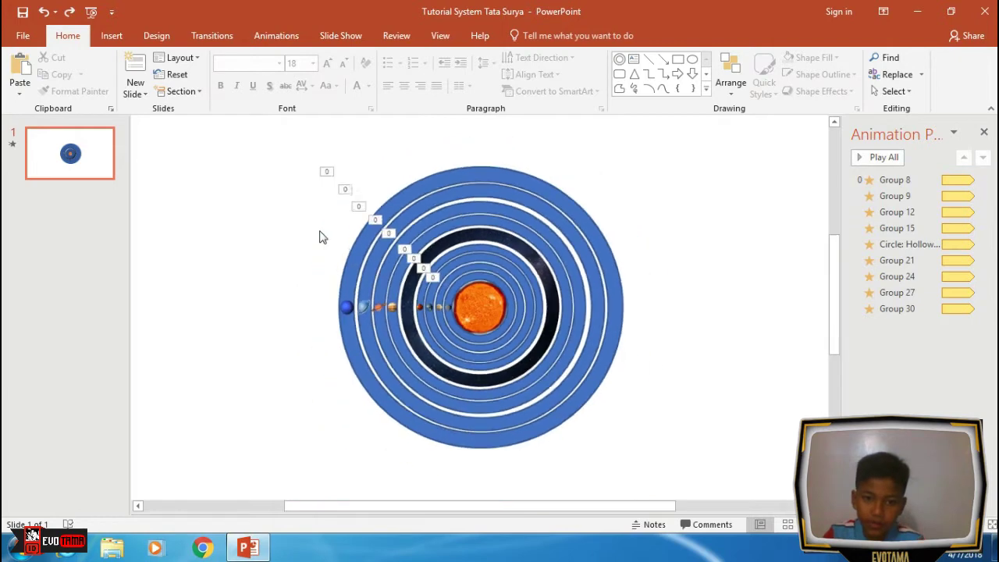
scroll(344, 218, "down", 1)
scroll(405, 207, "up", 3)
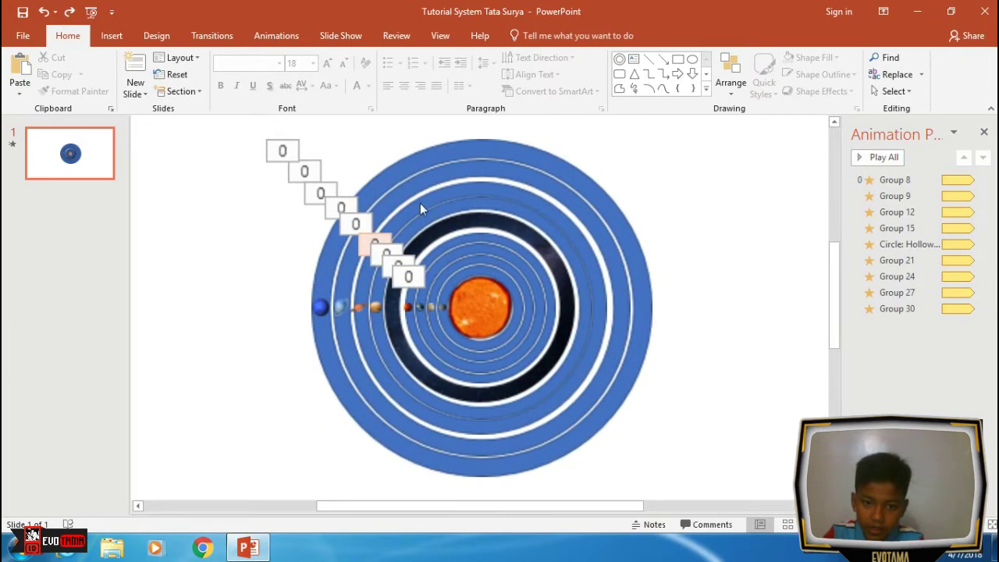
Select the outermost orbit ring groups, working inward.
left_click(401, 156)
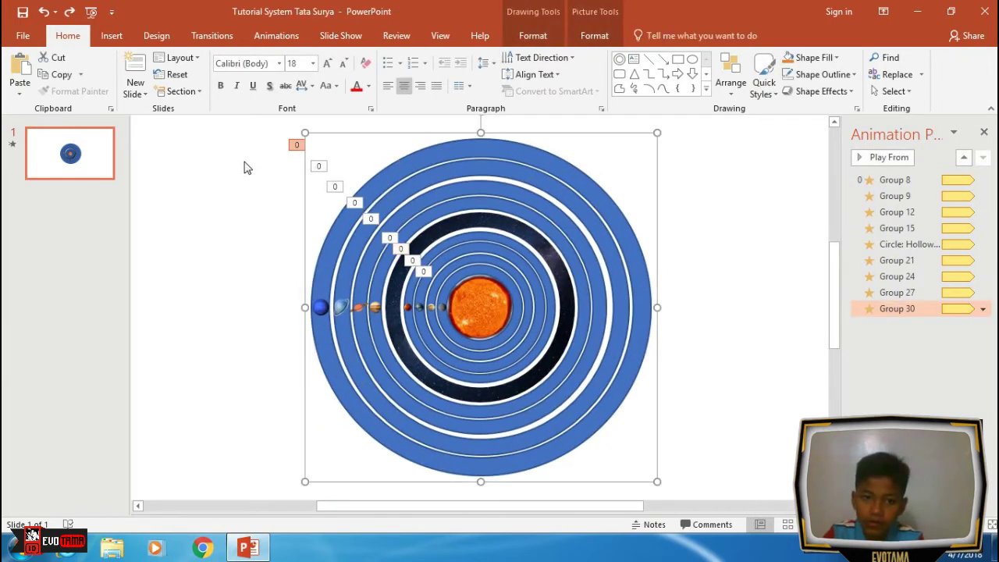
left_click(396, 202, "shift")
left_click(421, 215)
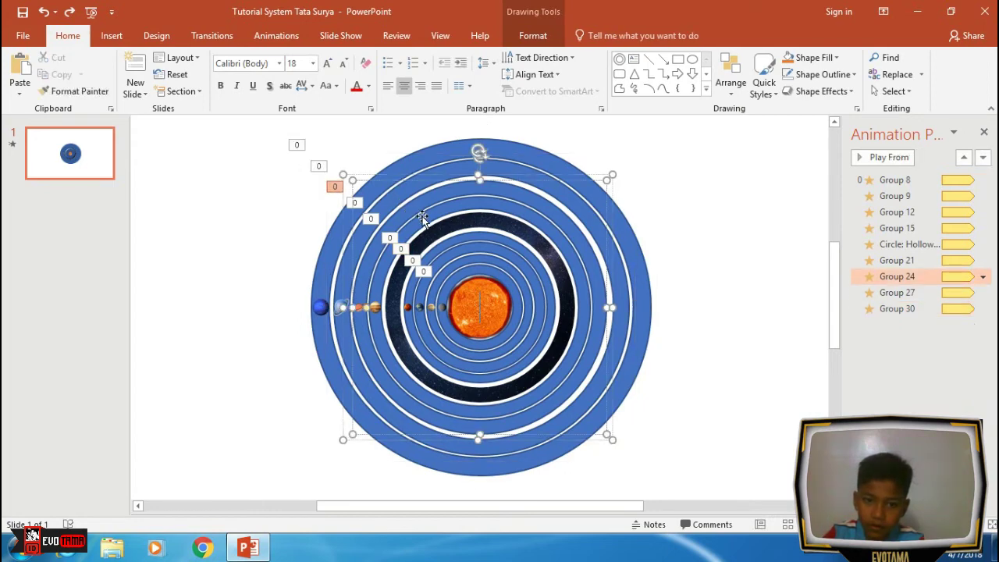
left_click(441, 158)
left_click(445, 183, "shift")
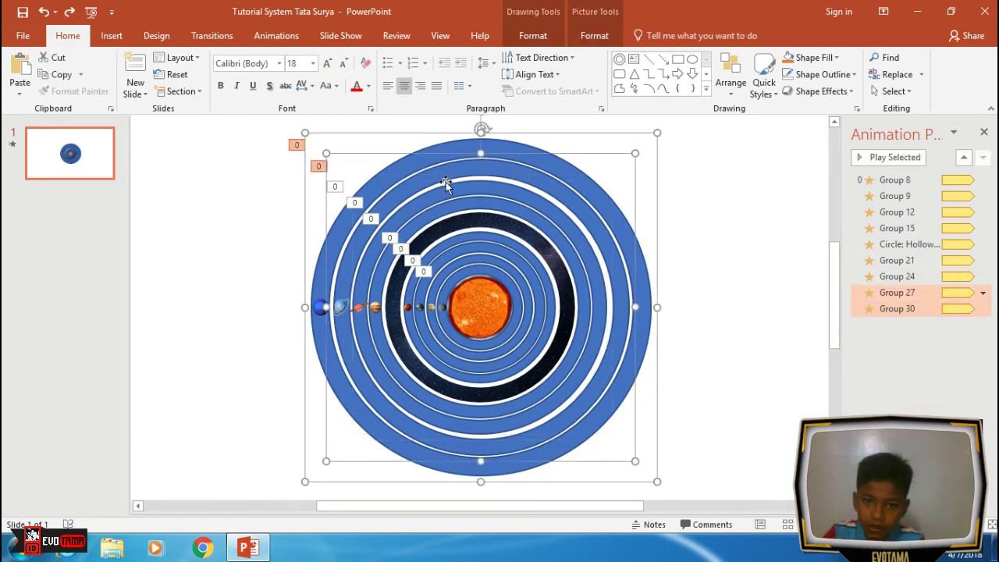
left_click(435, 204, "shift")
left_click(442, 219, "shift")
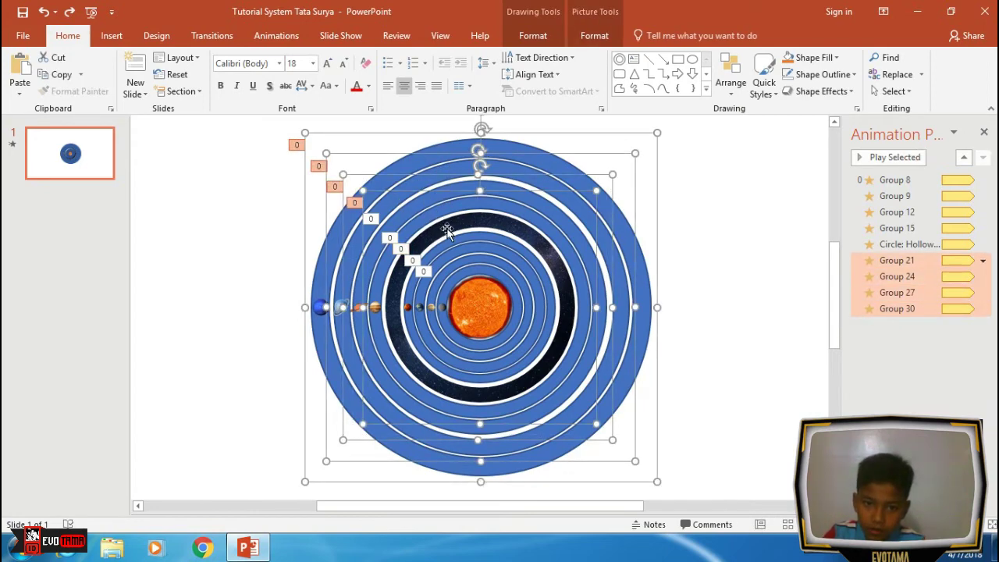
left_click(451, 228, "shift")
Add Groups 15, 12, 9, 8 and the sun to the selection, then open the Format tab.
left_click(453, 251, "shift")
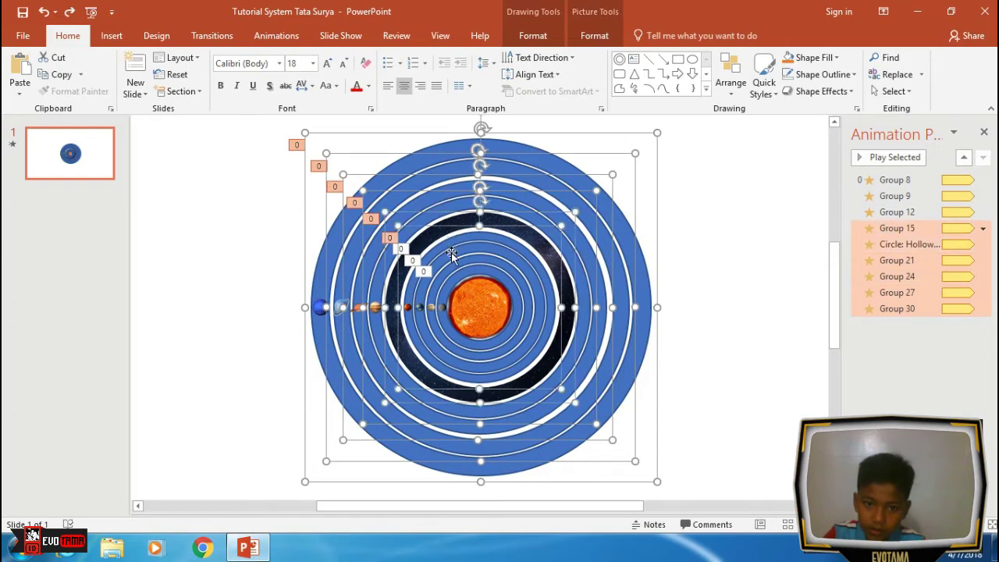
left_click(451, 265, "shift")
left_click(451, 273, "shift")
left_click(456, 283, "shift")
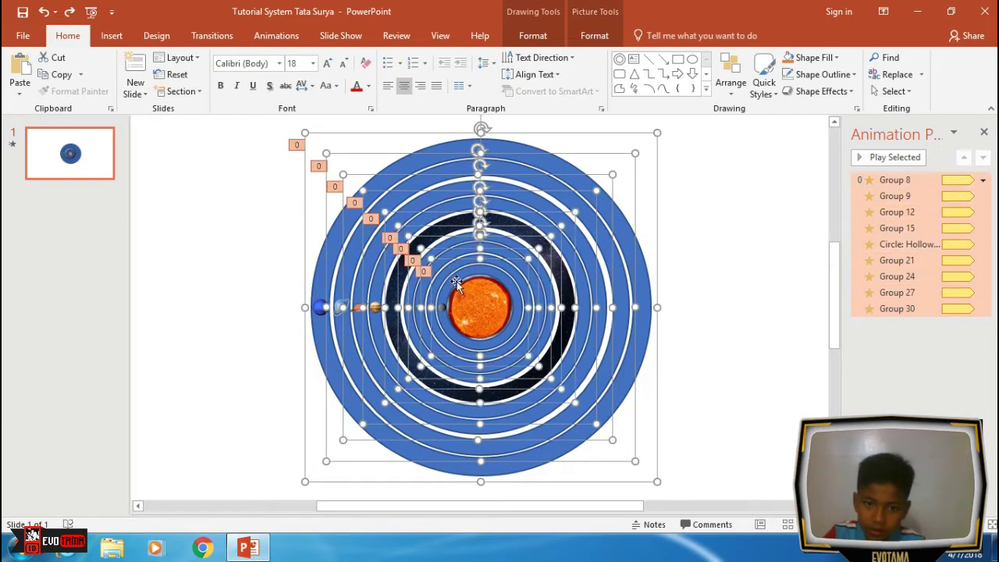
left_click(486, 295, "shift")
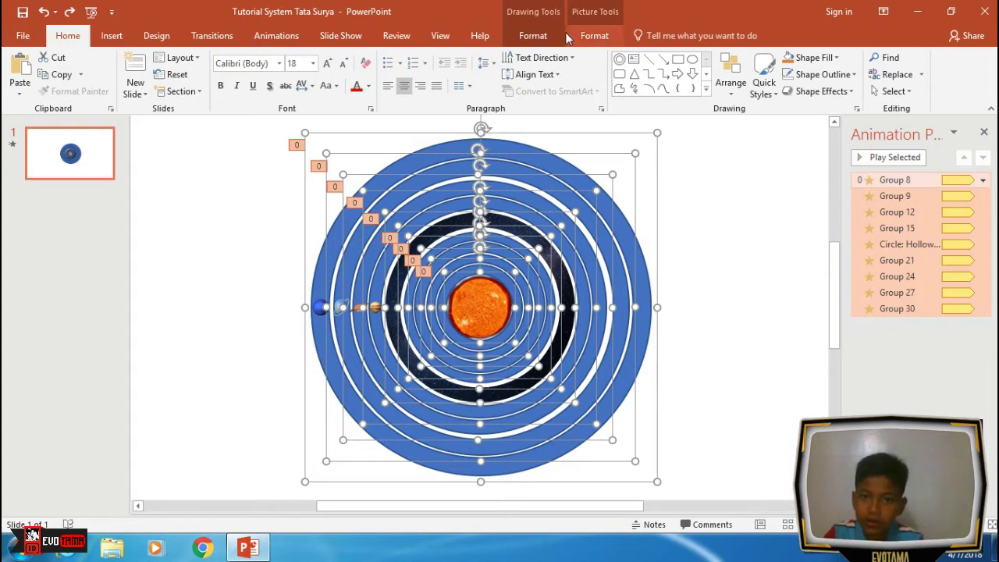
left_click(533, 35)
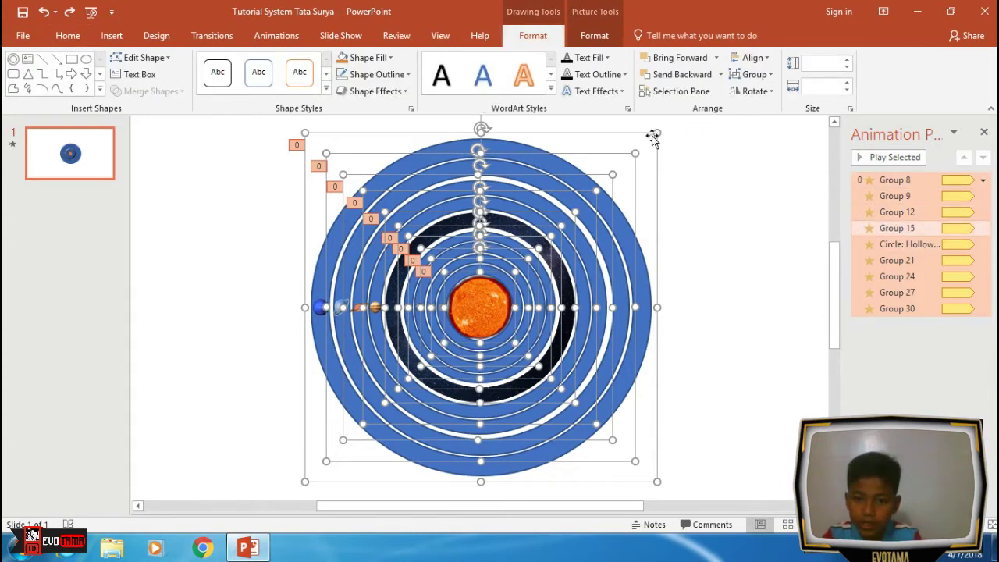
Enlarge the whole solar system from its corner.
left_click_drag(657, 131, 833, 5)
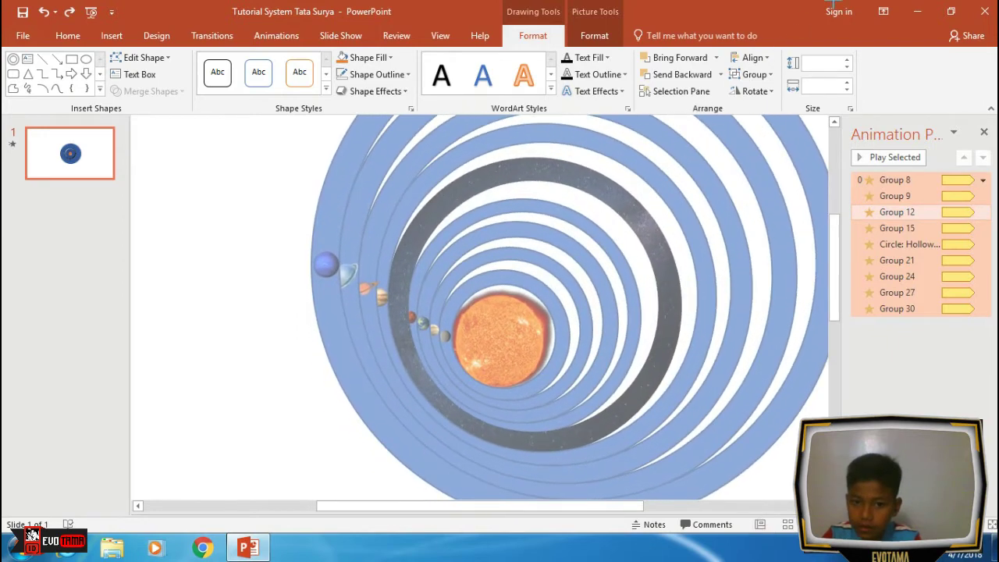
left_click_drag(835, 260, 836, 260)
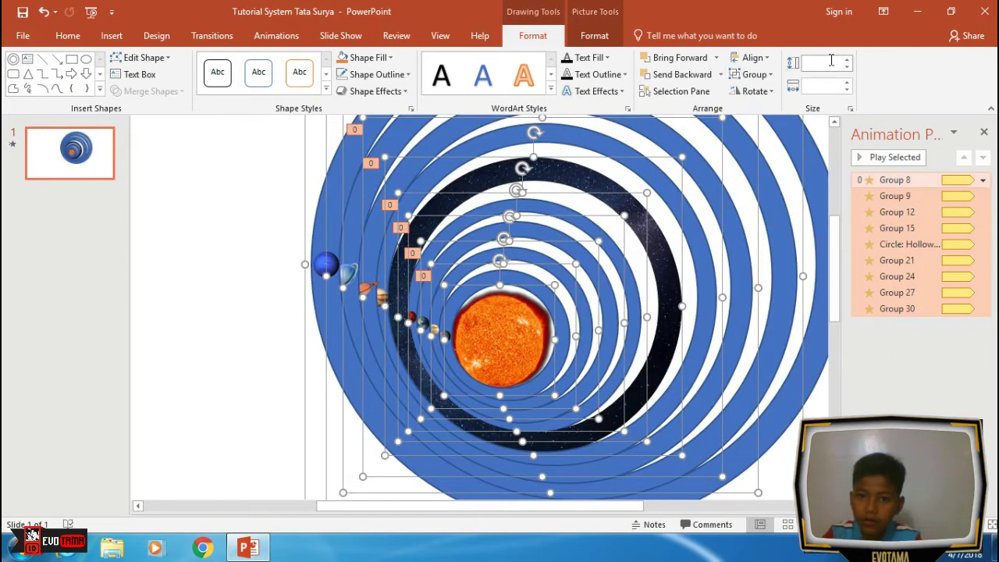
scroll(797, 205, "down", 3)
scroll(780, 207, "down", 2)
scroll(776, 208, "down", 1)
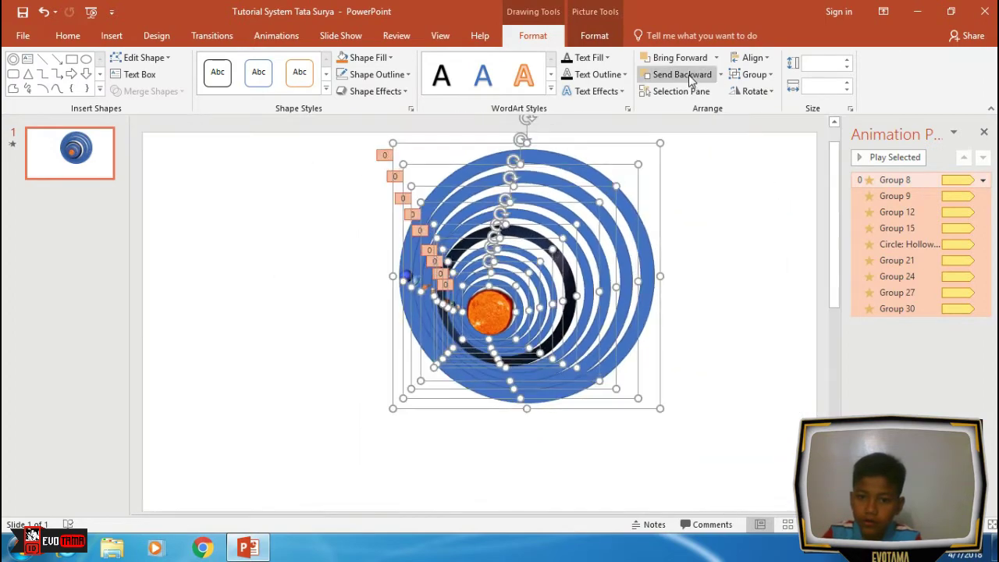
Align all orbit rings and the sun with Align Center and Align Middle.
left_click(751, 57)
left_click(760, 94)
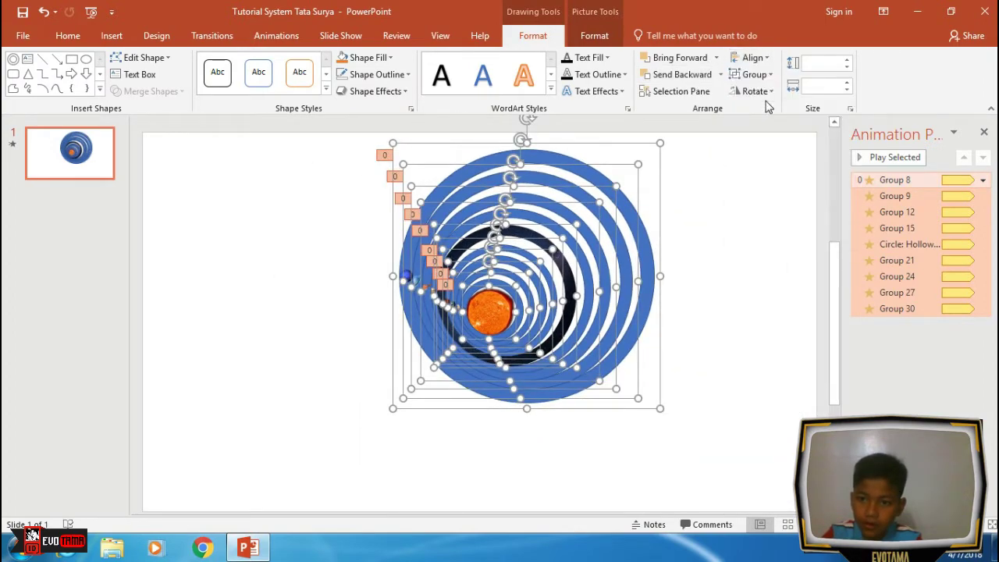
left_click(751, 57)
left_click(762, 149)
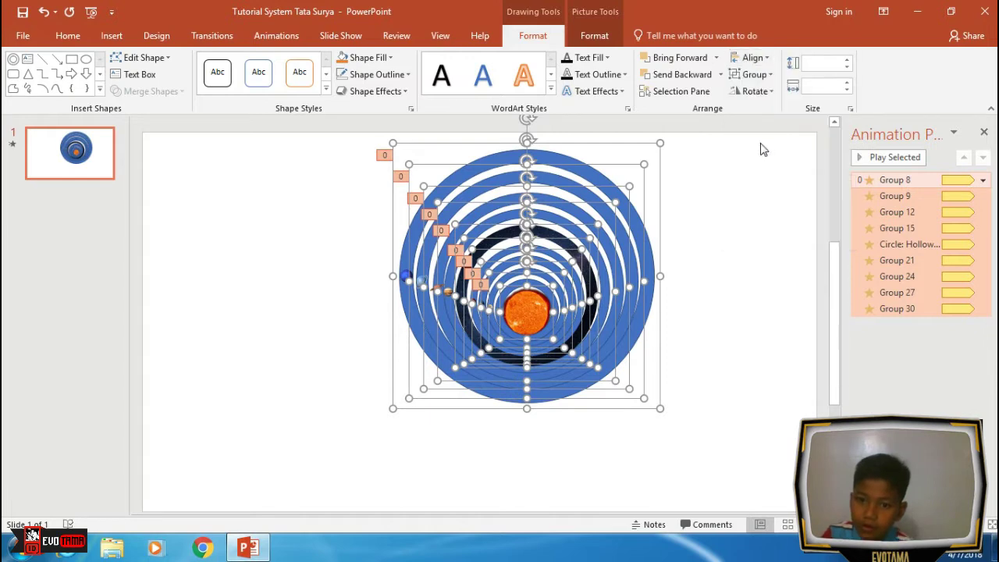
left_click(675, 272)
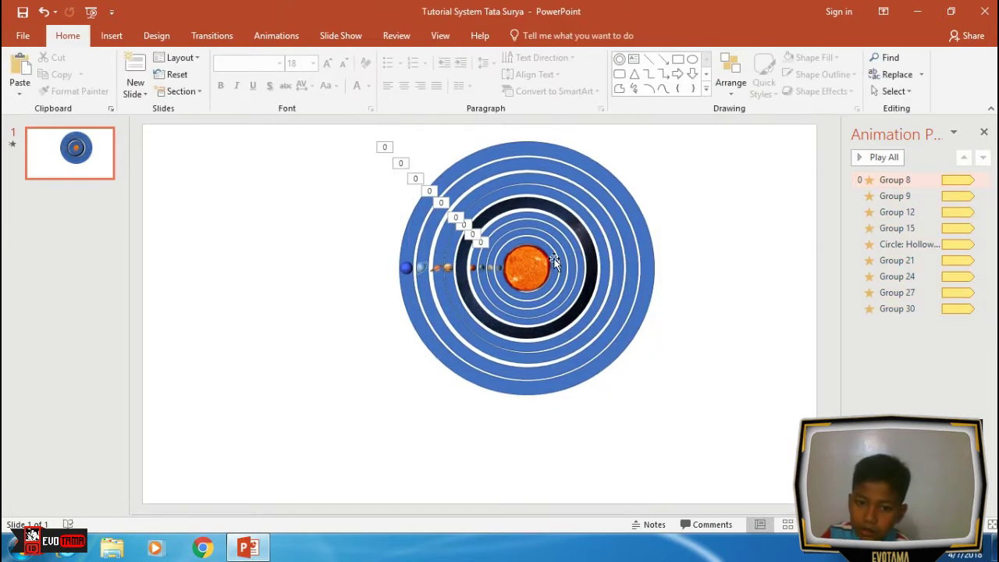
Nudge the Saturn ring (Group 24) slightly left so it lines up with the others.
scroll(530, 314, "up", 2, "ctrl")
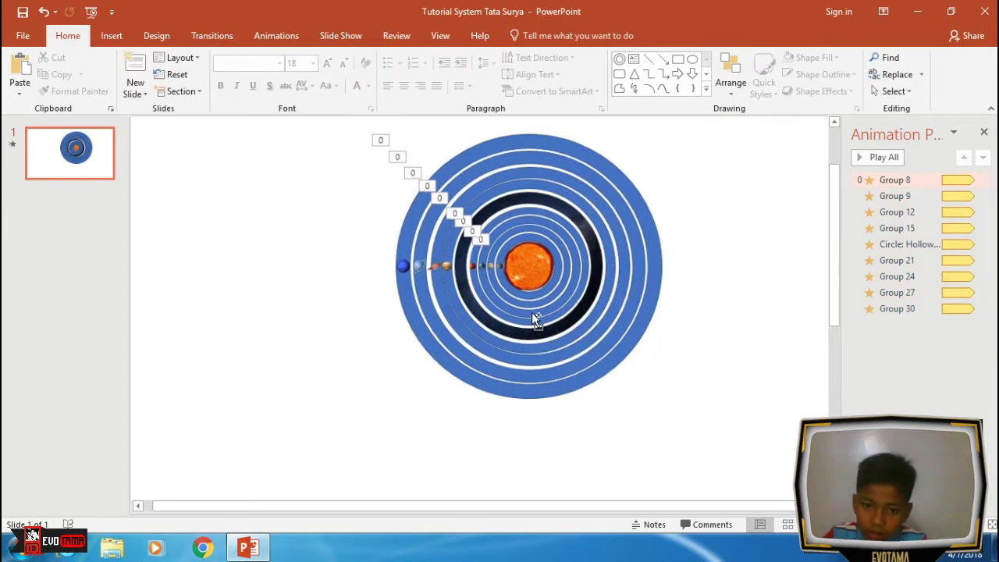
scroll(531, 313, "up", 3, "ctrl")
scroll(504, 280, "up", 3, "ctrl")
scroll(405, 336, "up", 3, "ctrl")
scroll(383, 391, "up", 1)
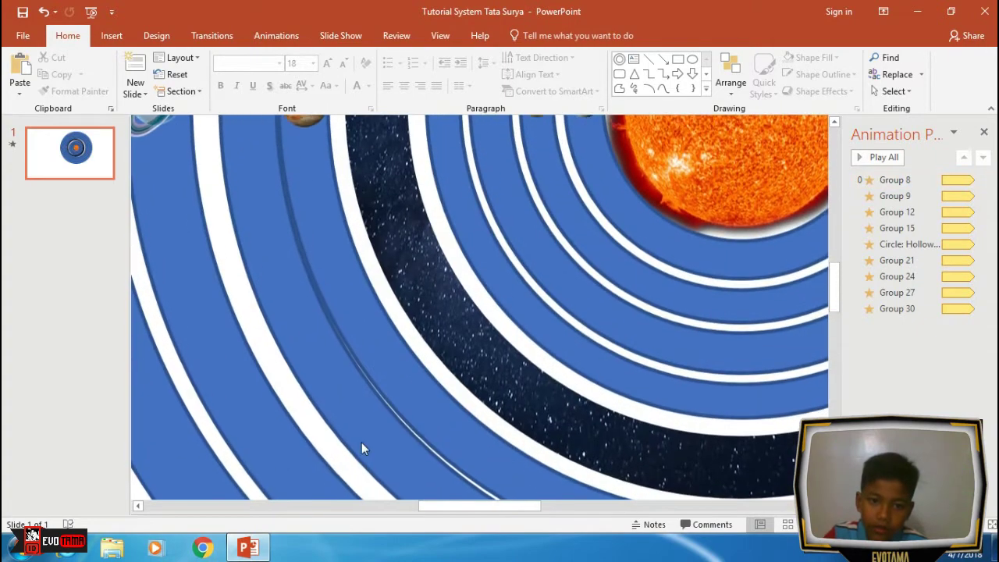
scroll(437, 352, "up", 1)
scroll(249, 175, "up", 1)
scroll(266, 205, "up", 1)
left_click(265, 202)
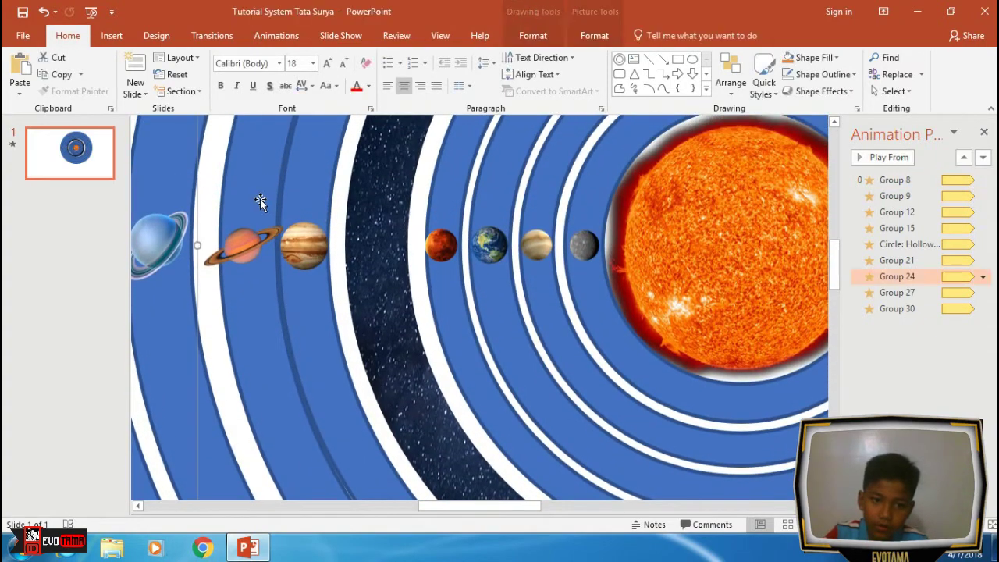
left_click_drag(197, 244, 190, 245)
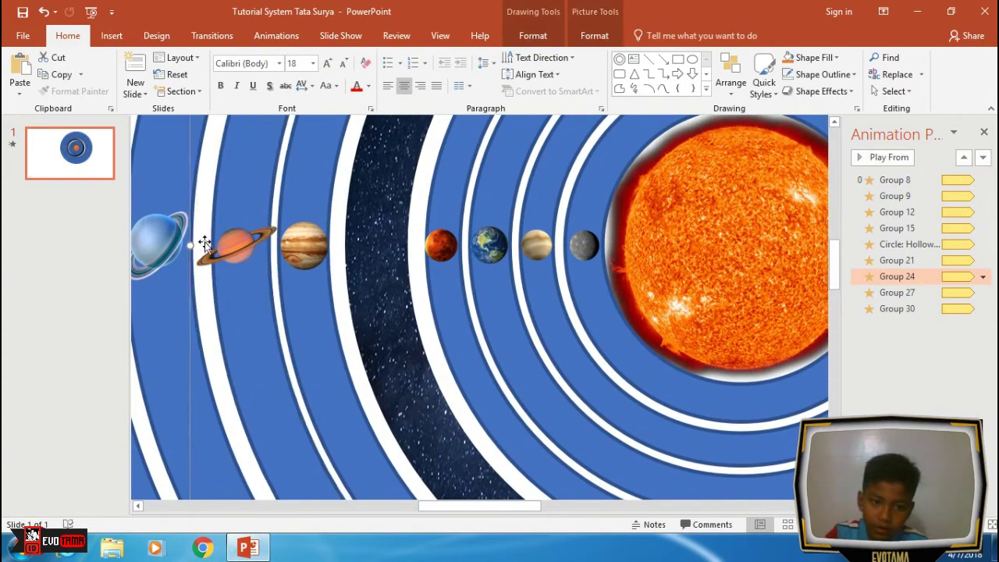
left_click(326, 335)
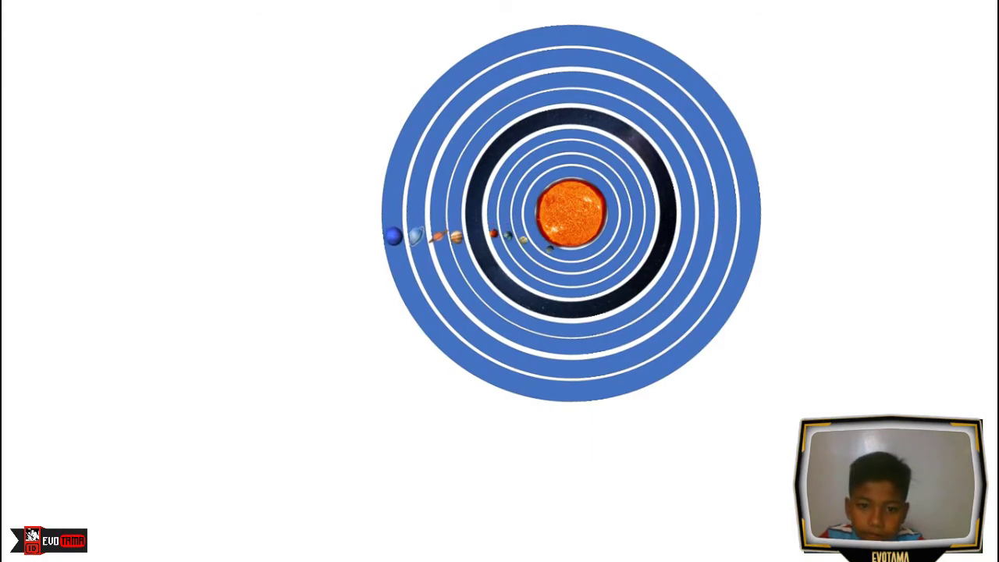
Select every part of the solar system and move it further left on the slide.
scroll(411, 442, "down", 5)
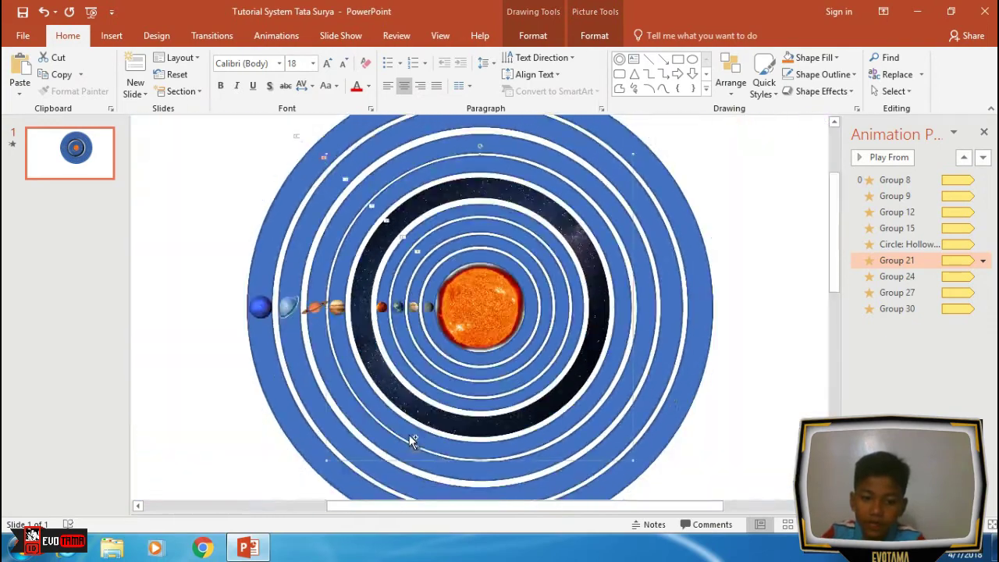
left_click(390, 138)
left_click_drag(700, 454, 694, 449)
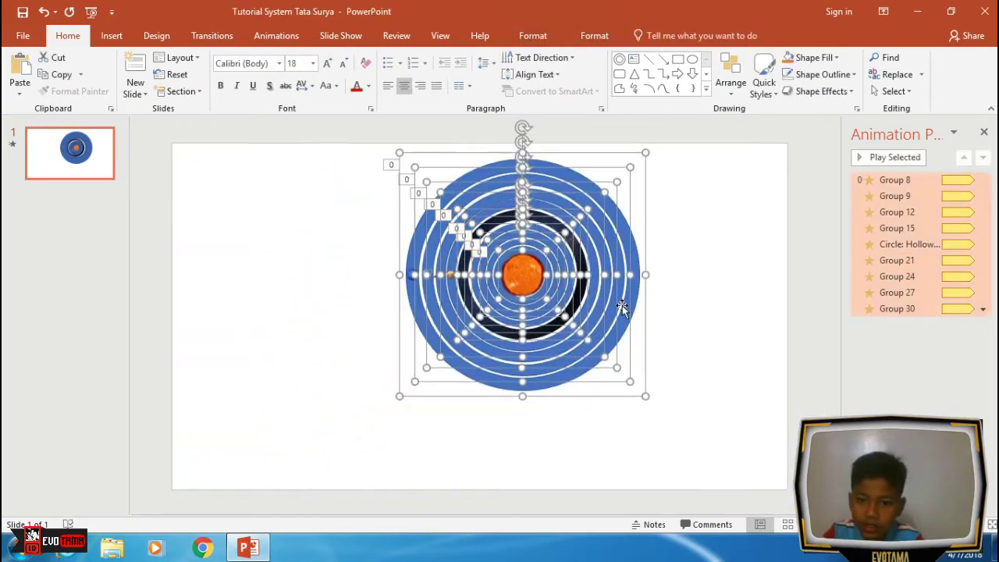
left_click_drag(634, 237, 581, 279)
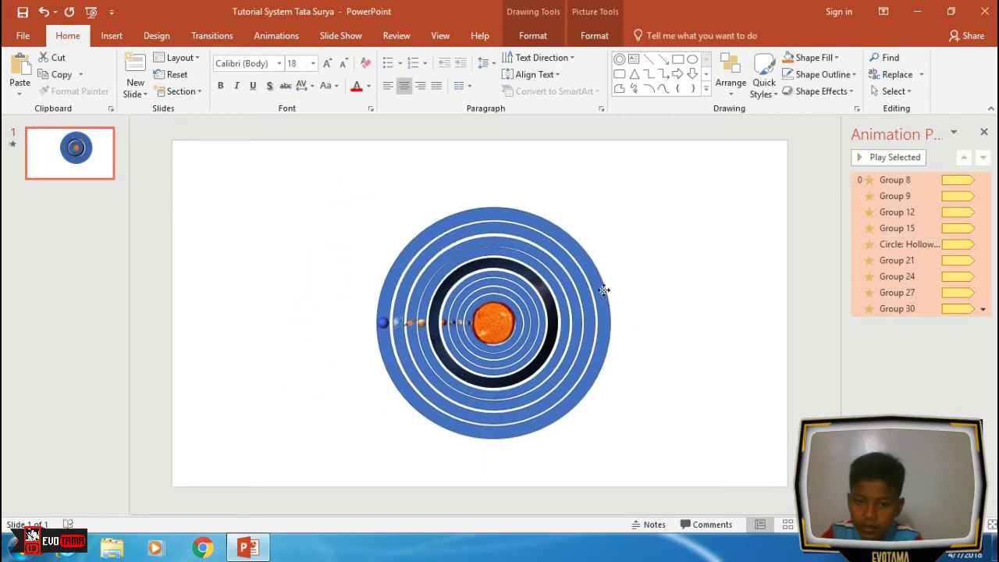
left_click(705, 245)
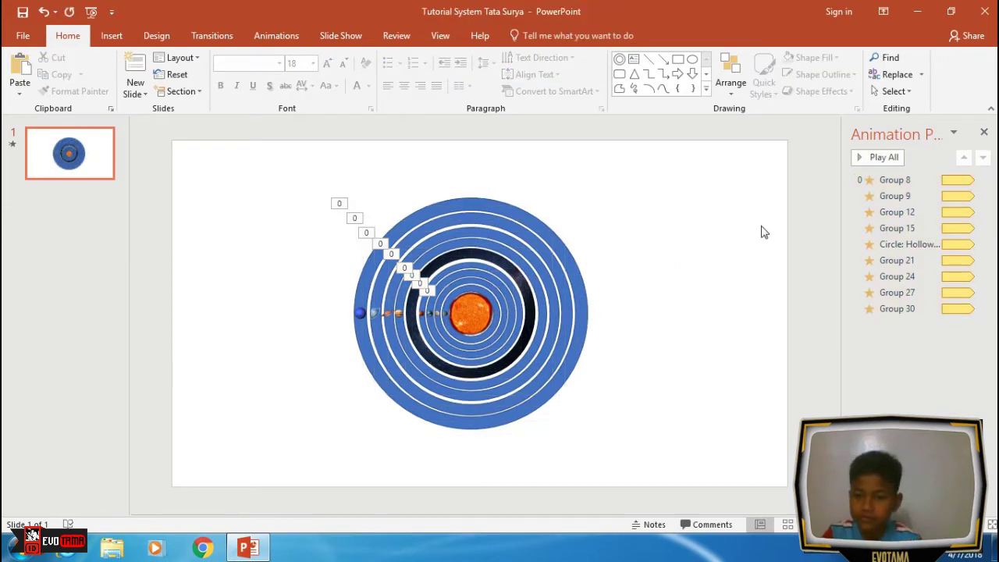
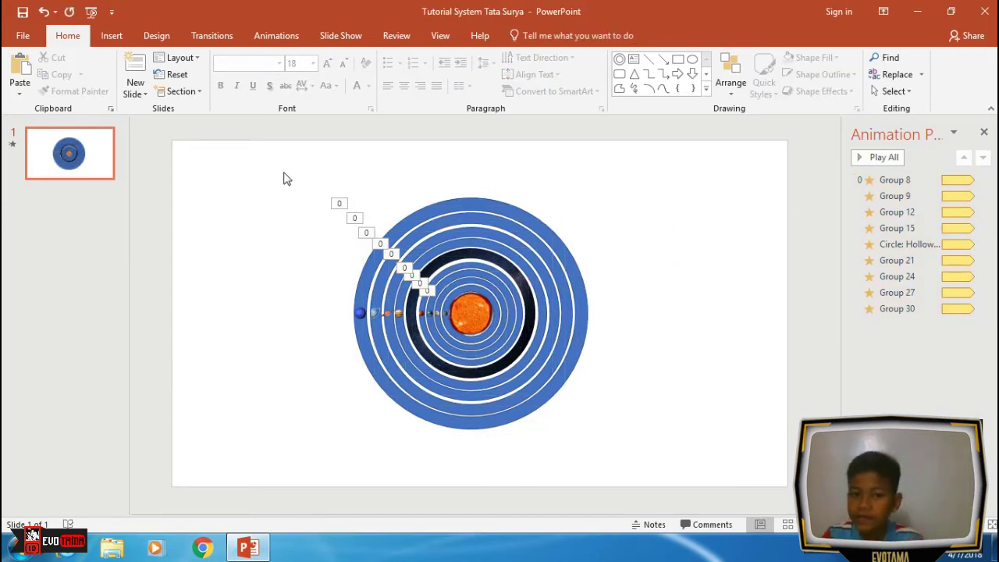
Shift-select all eight orbit ring groups on the slide.
left_click(432, 229)
left_click(436, 248, "shift")
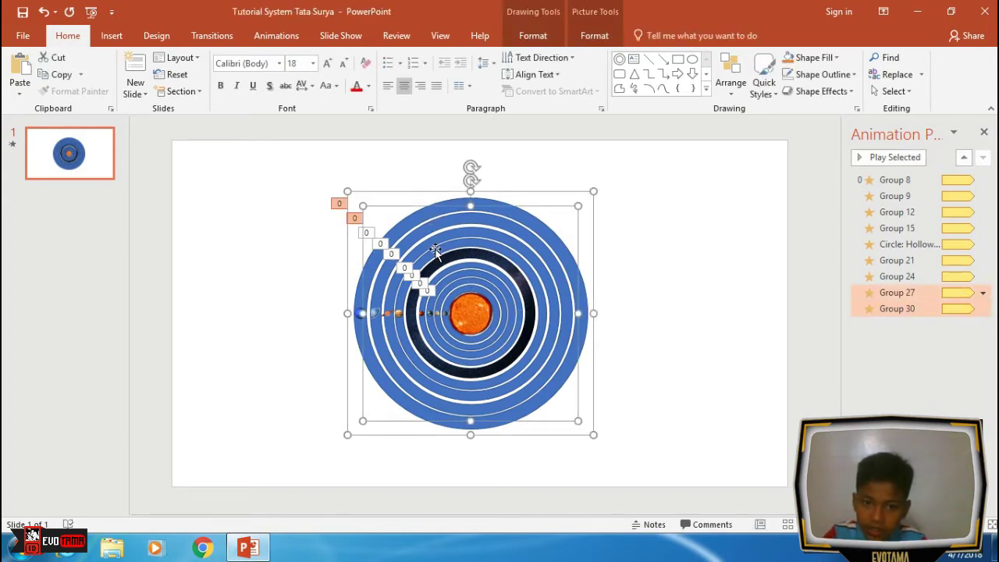
left_click(430, 242, "shift")
left_click(439, 257, "shift")
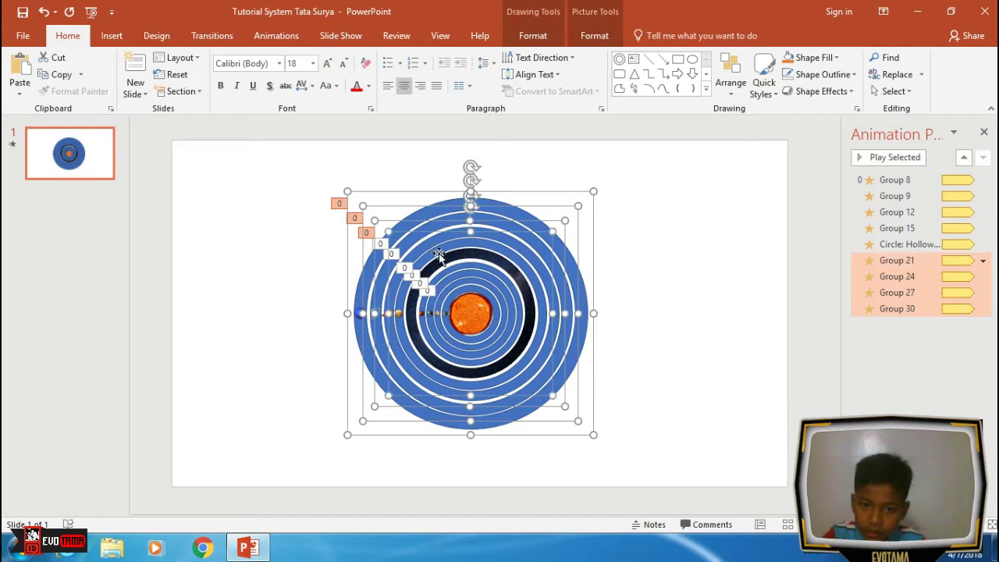
left_click(442, 277, "shift")
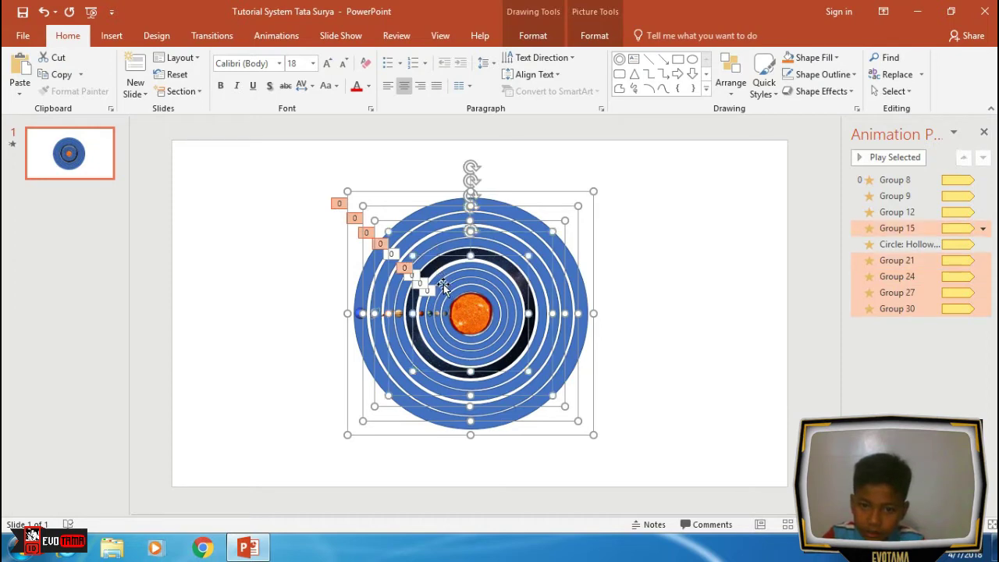
left_click(444, 287, "shift")
left_click(446, 288, "shift")
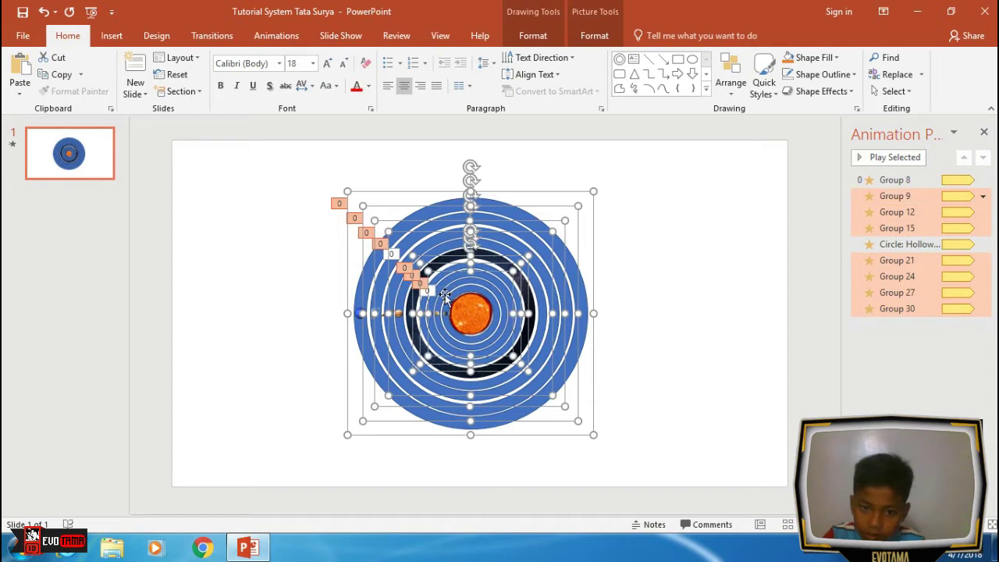
left_click(450, 298, "shift")
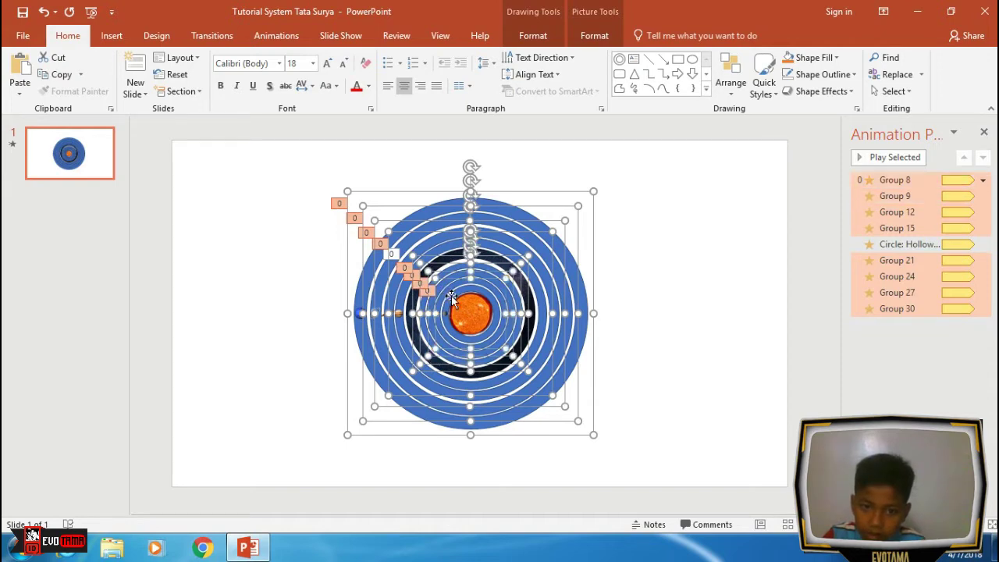
Set the selected rings to No Outline and No Fill.
left_click(554, 43)
left_click(366, 74)
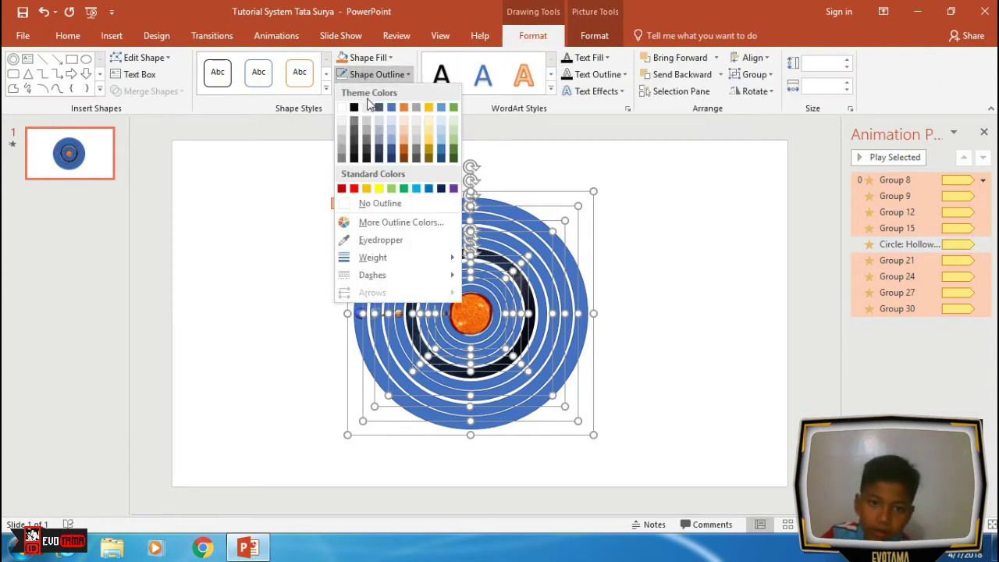
left_click(355, 203)
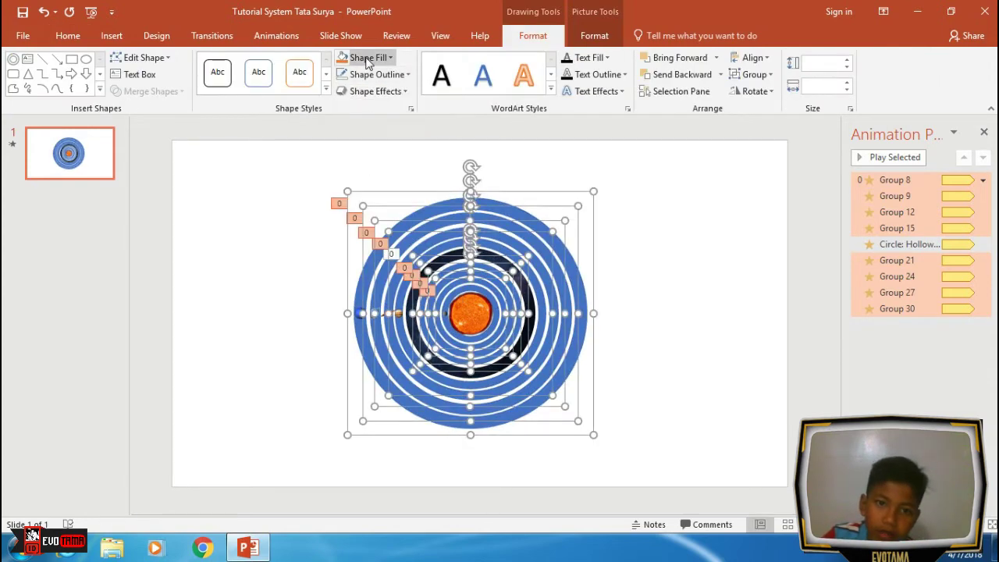
left_click(367, 57)
left_click(371, 187)
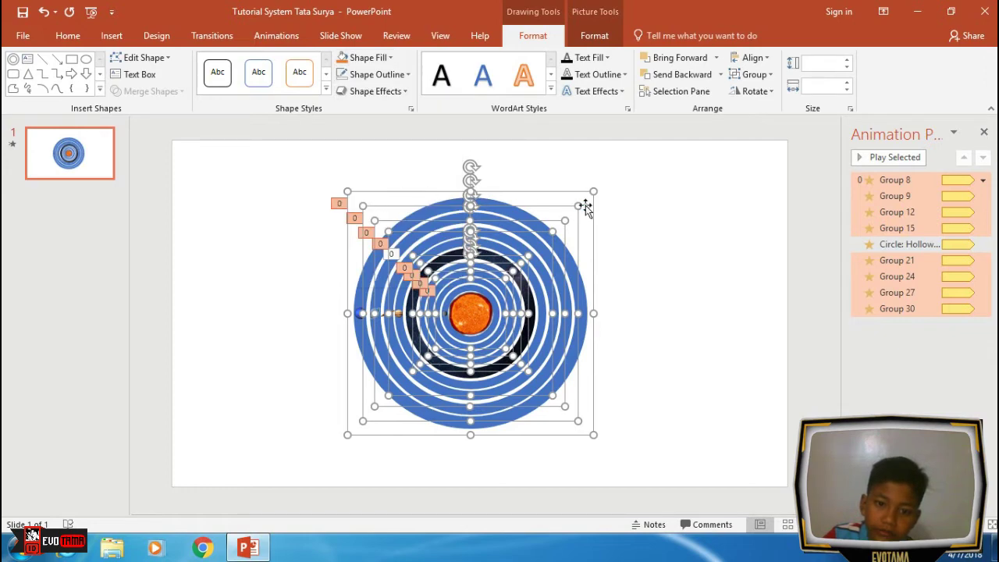
left_click(705, 210)
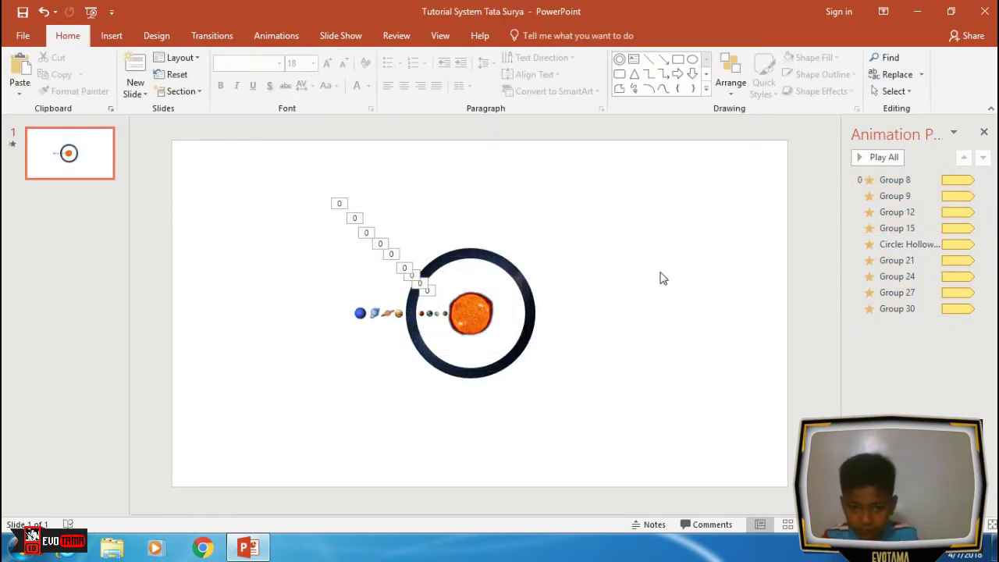
Close the Animation Pane.
left_click(530, 300)
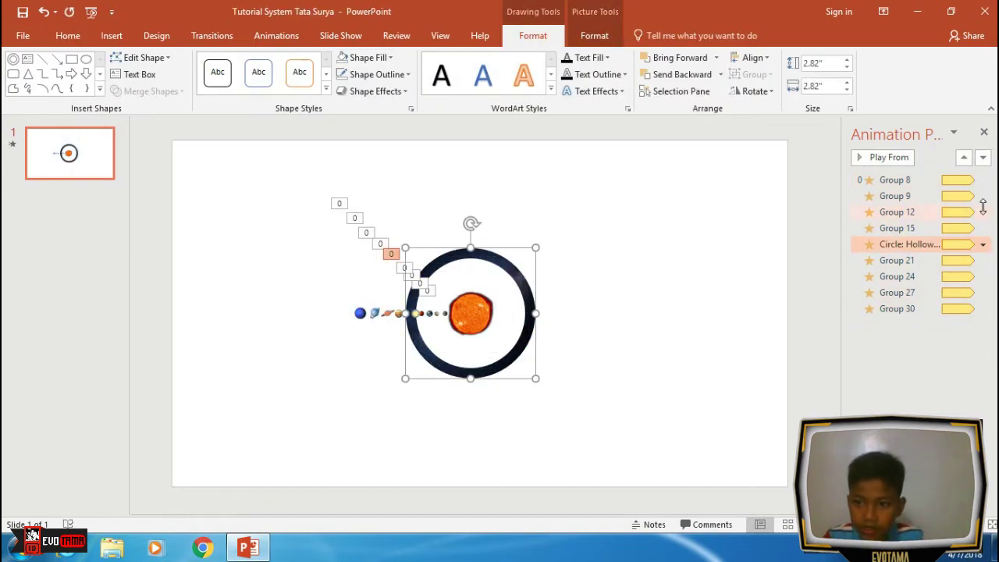
left_click(984, 132)
left_click(898, 146)
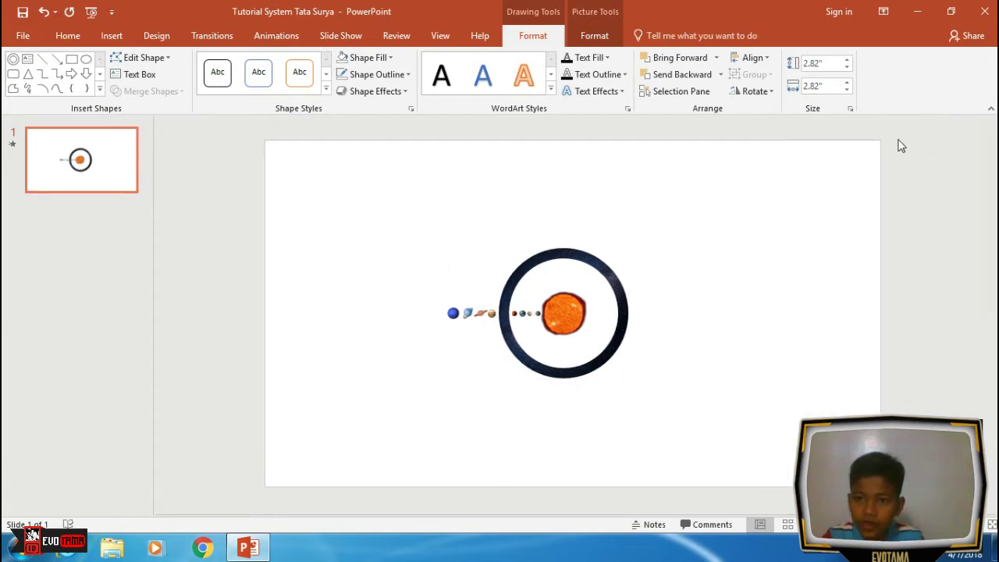
Lower the dark ring picture's brightness to -48% in Format Picture corrections.
left_click(594, 269)
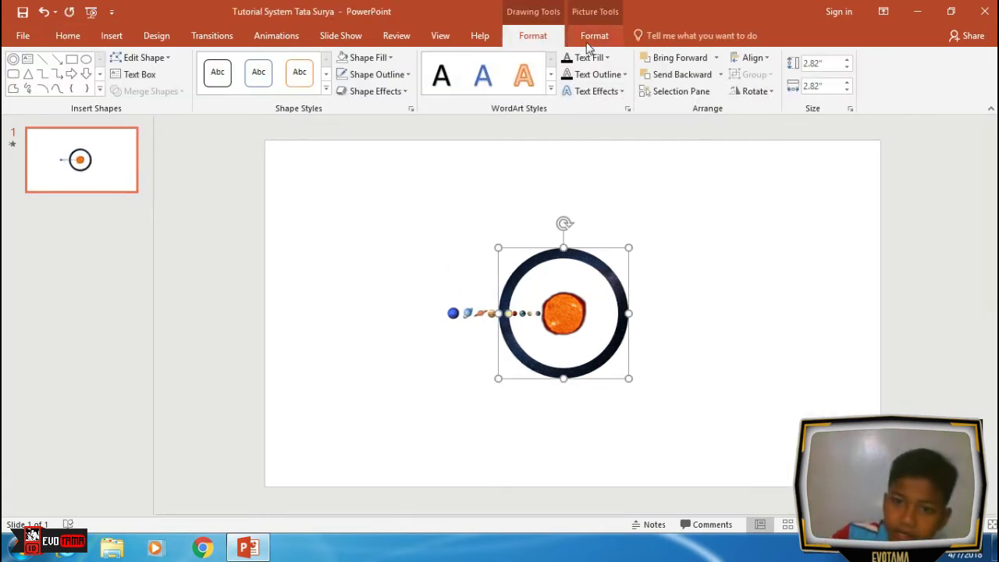
right_click(597, 269)
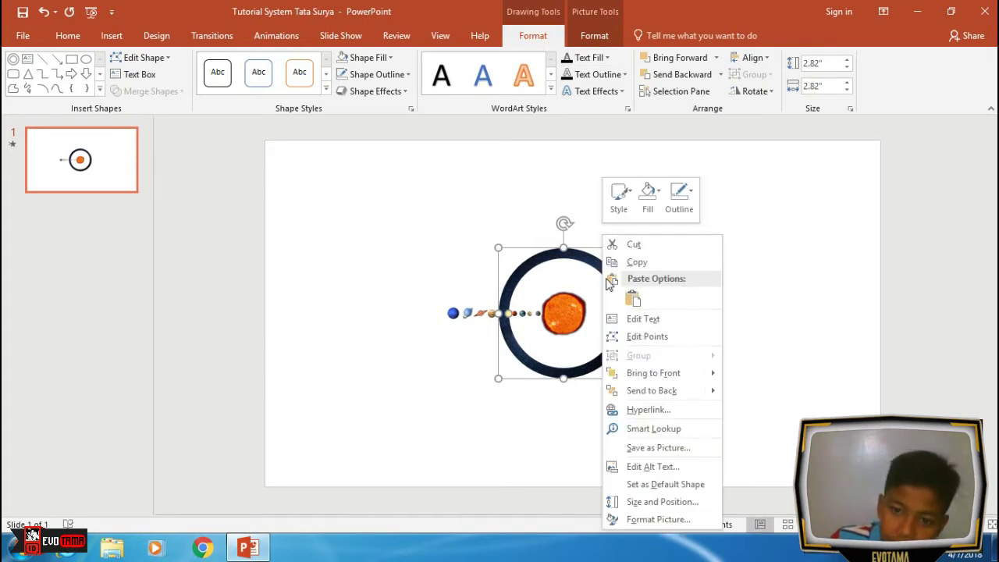
left_click(654, 518)
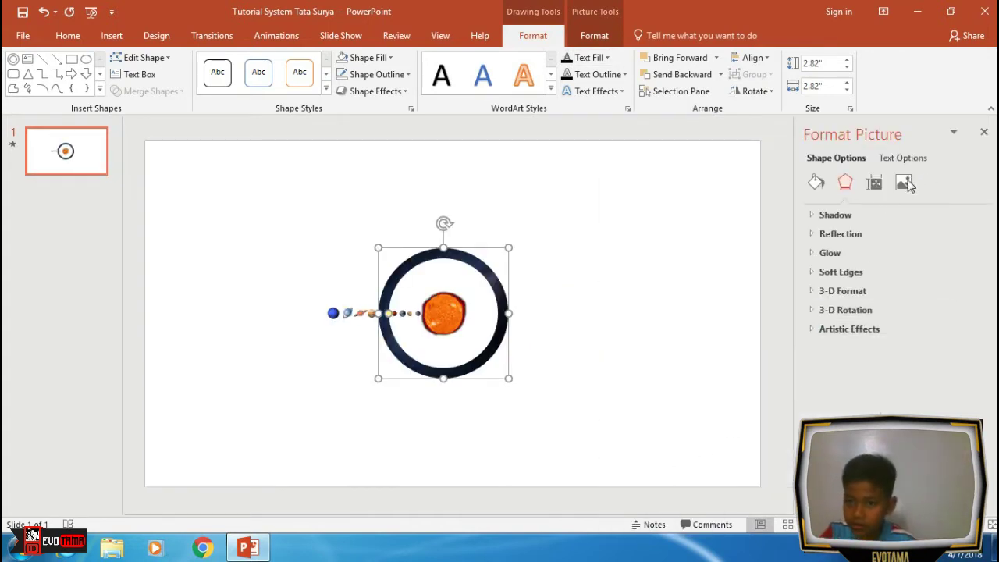
left_click(903, 184)
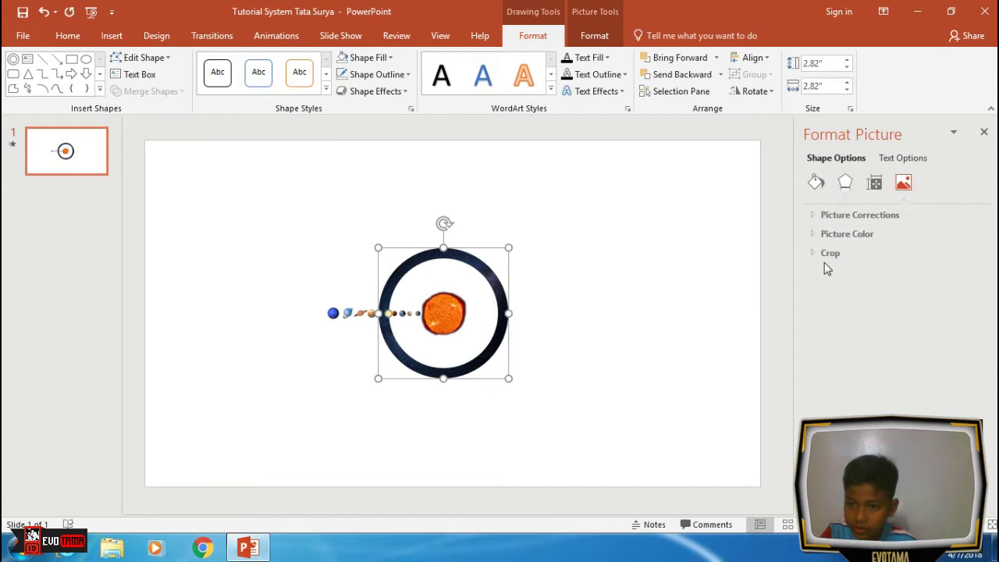
left_click(852, 216)
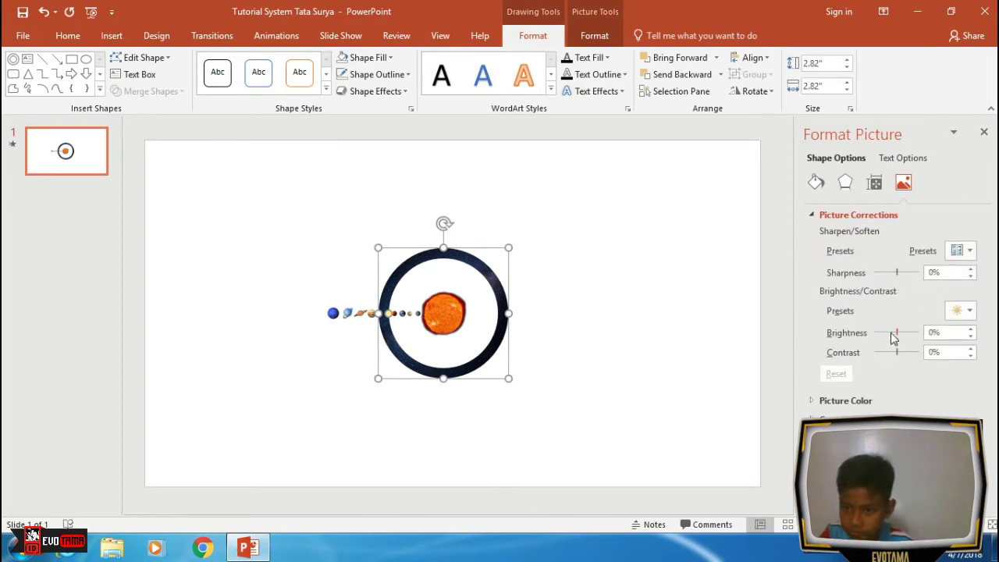
left_click(883, 334)
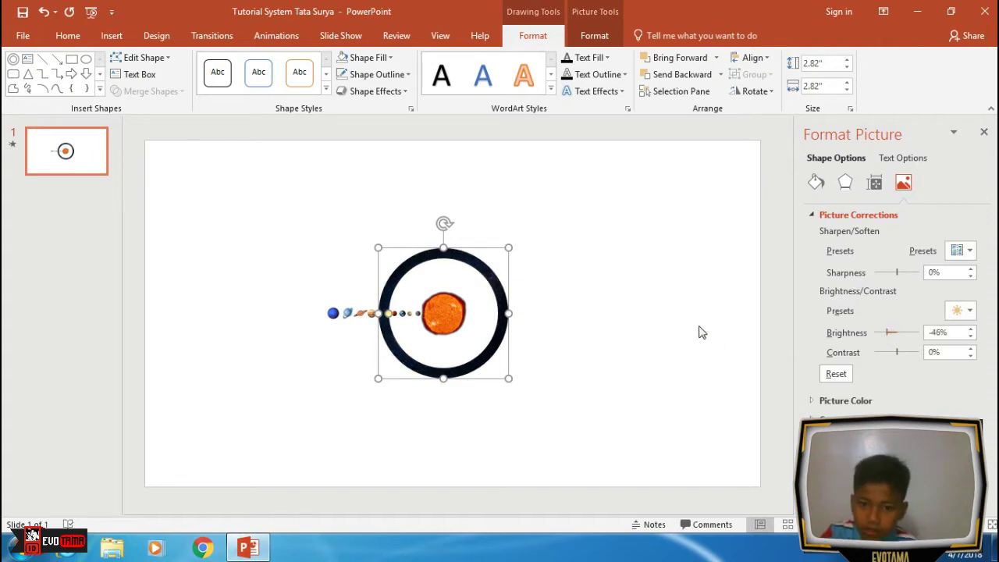
right_click(731, 326)
Give the slide a solid black background fill.
left_click(793, 443)
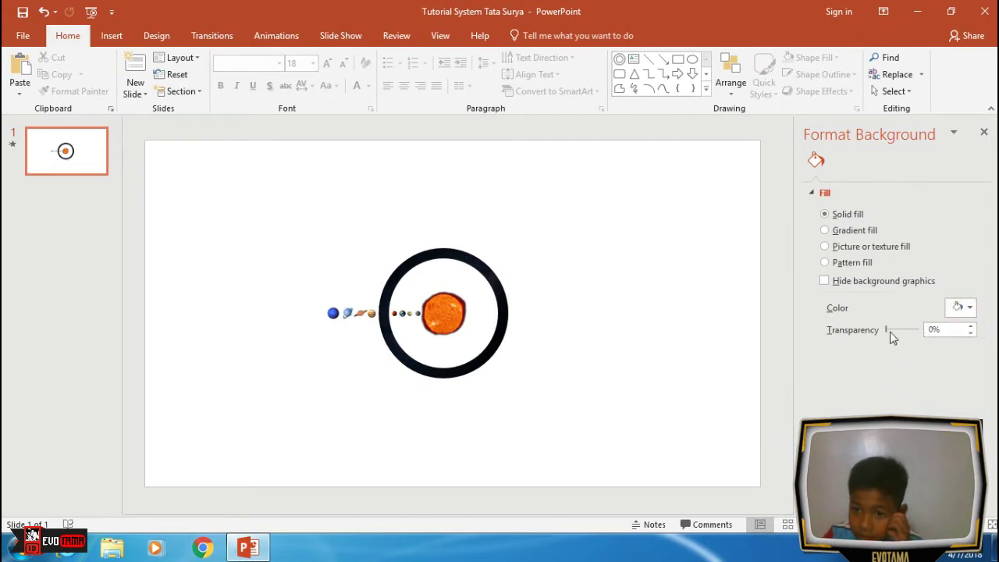
left_click(957, 310)
left_click(891, 356)
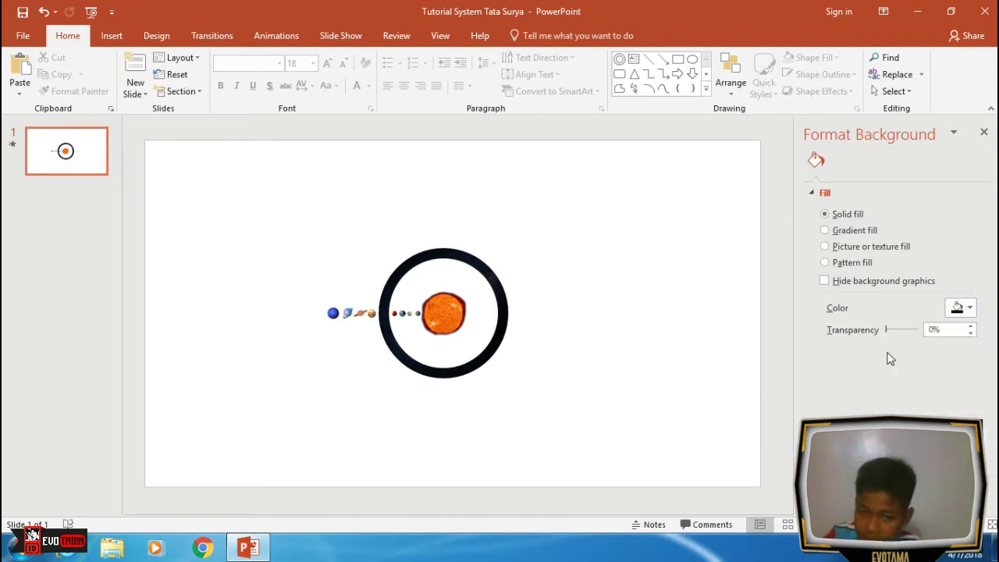
left_click(984, 133)
Dim the ring picture to -65% brightness and save the presentation.
left_click(569, 273)
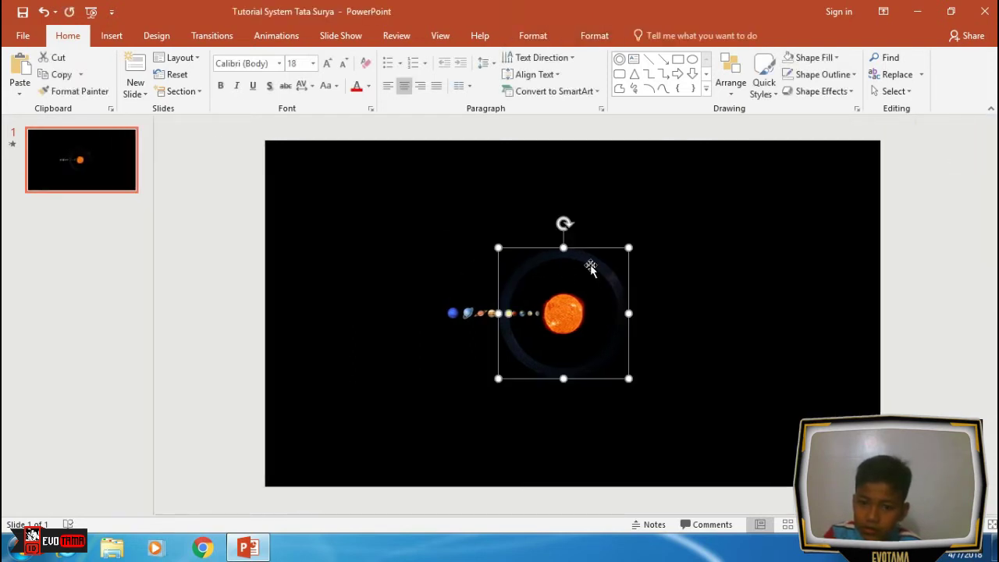
right_click(591, 266)
left_click(644, 519)
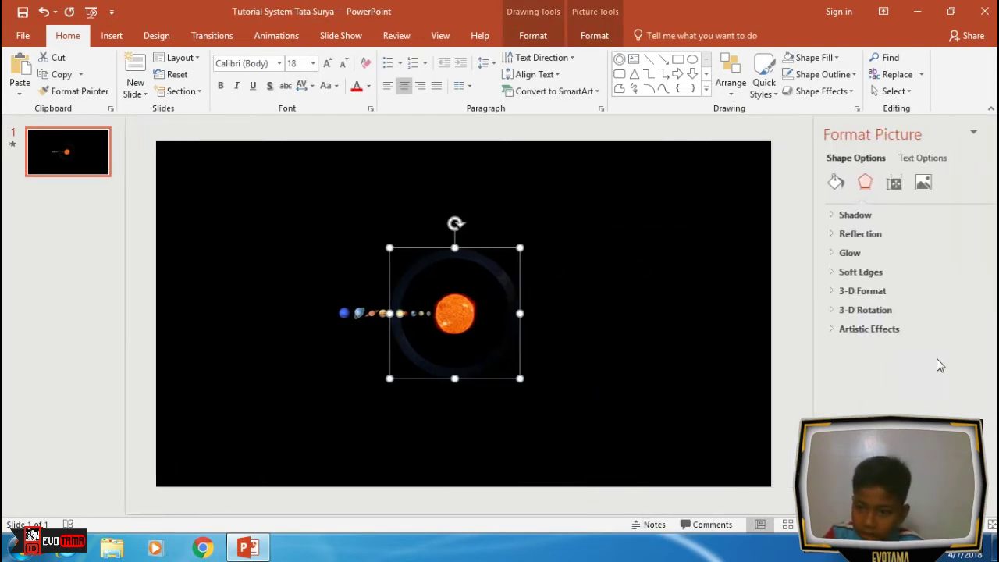
left_click(903, 184)
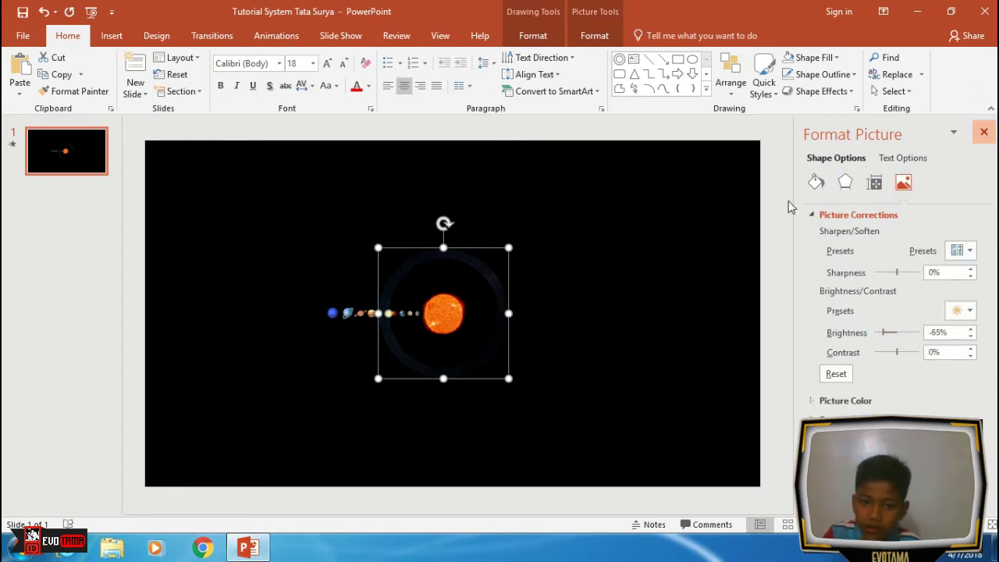
left_click(984, 132)
left_click(698, 257)
key("ctrl+s")
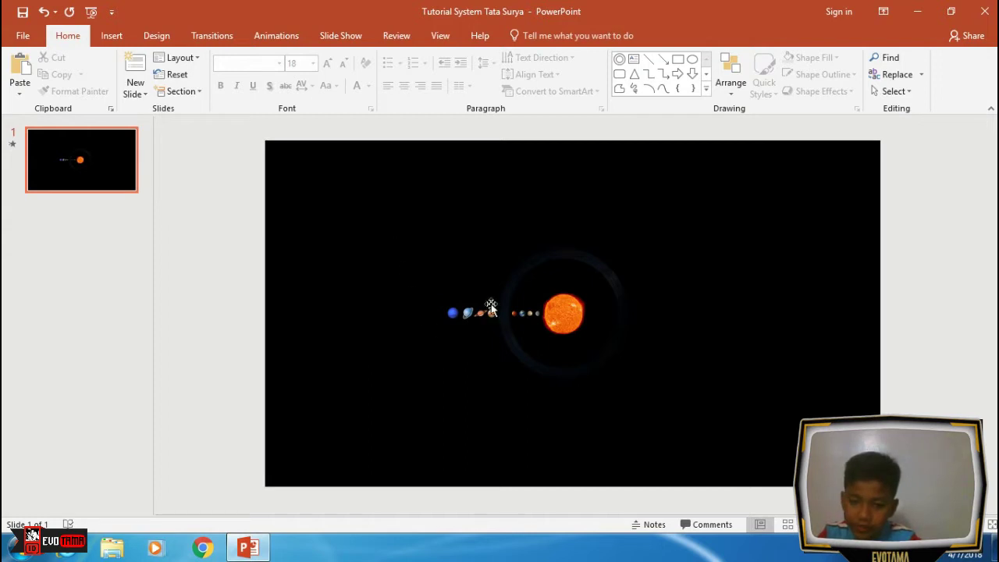
Draw a blue oval circle left of the sun.
left_click(117, 34)
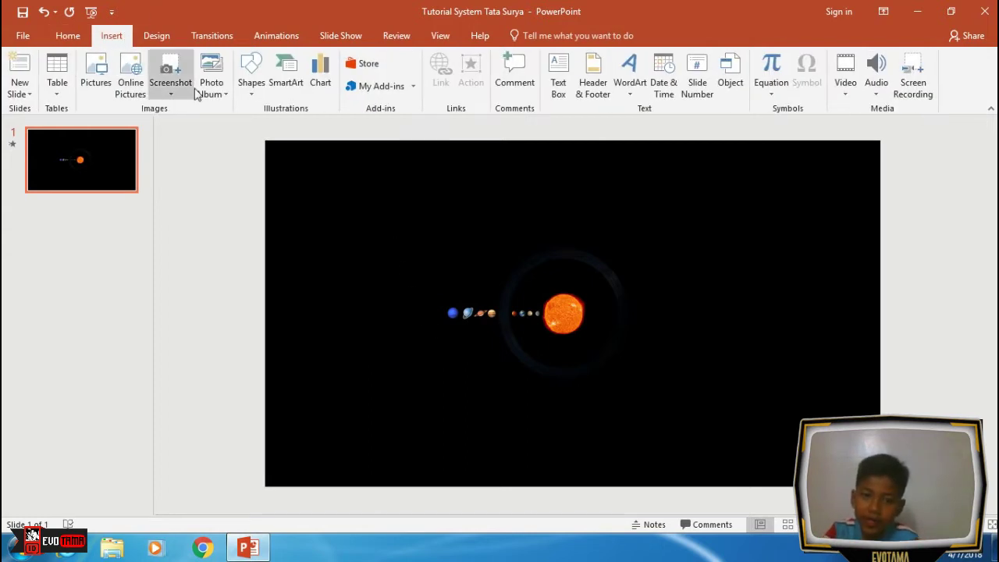
left_click(251, 72)
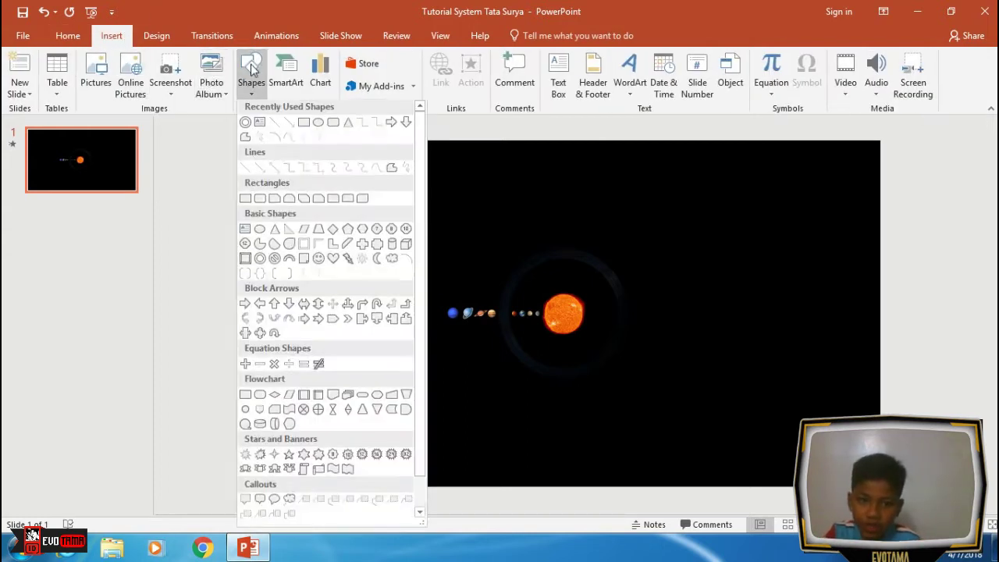
left_click(320, 138)
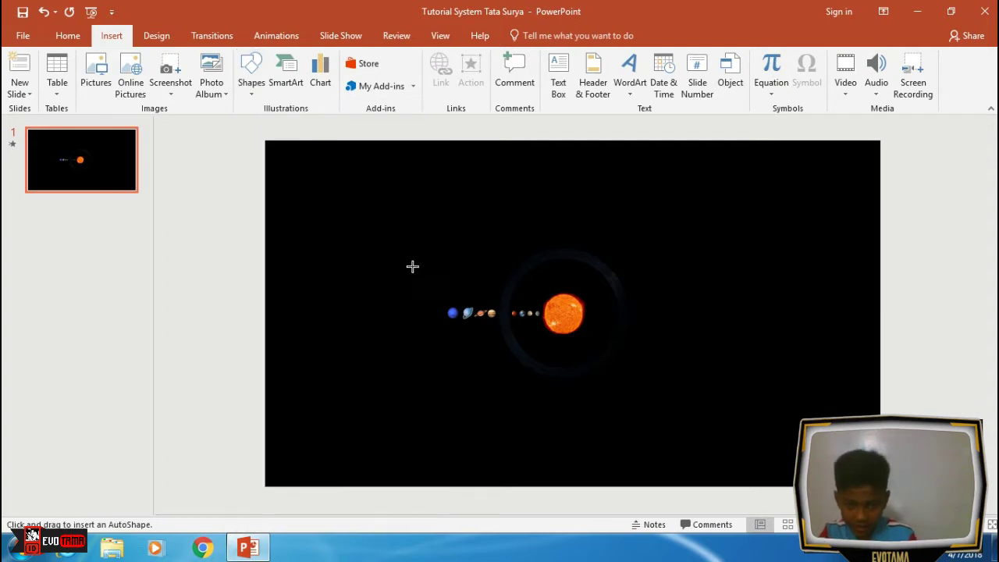
left_click_drag(437, 256, 484, 303)
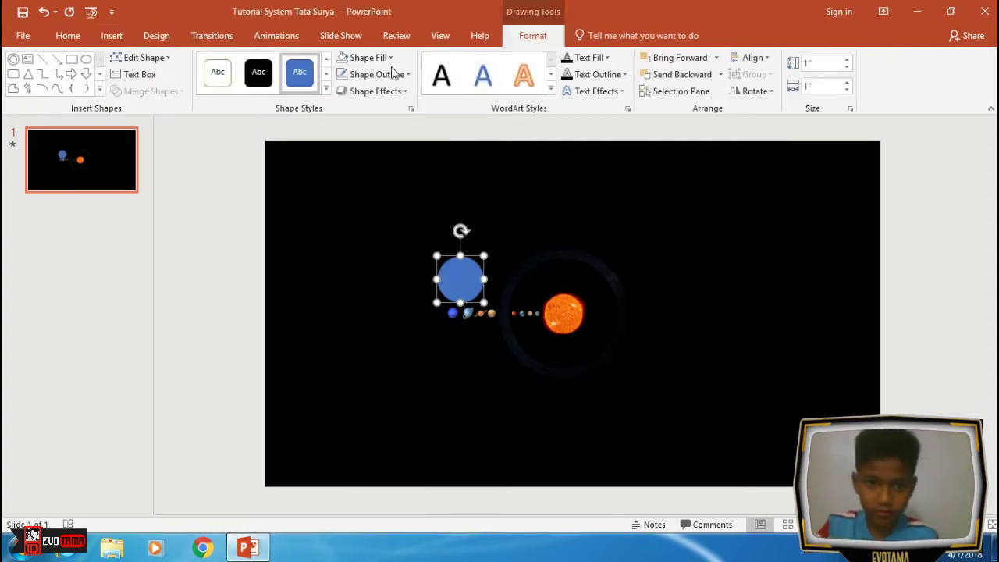
Select the sun picture and the small grey planet under Shape Format.
left_click(537, 307)
left_click(544, 310)
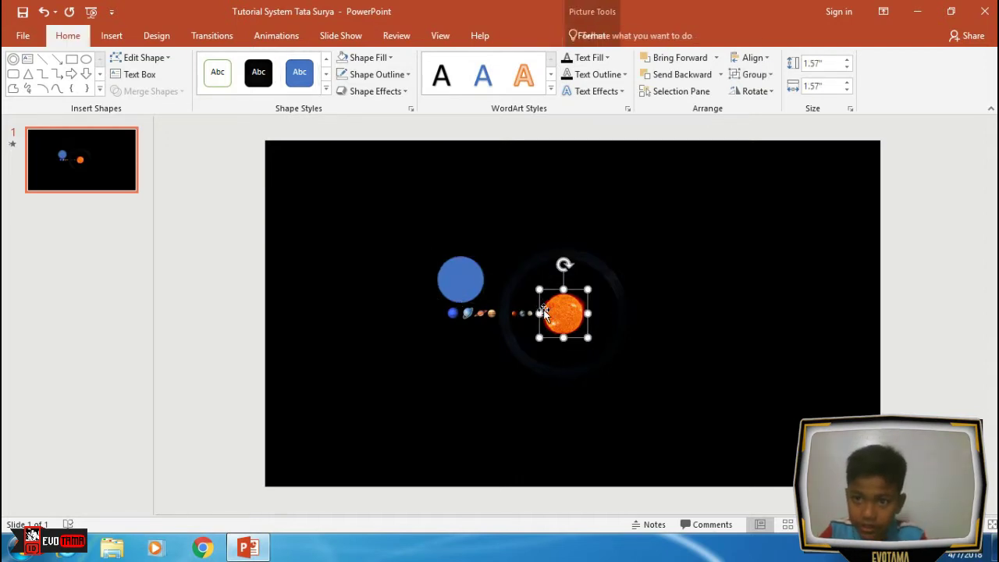
scroll(635, 334, "up", 1)
scroll(635, 334, "up", 1)
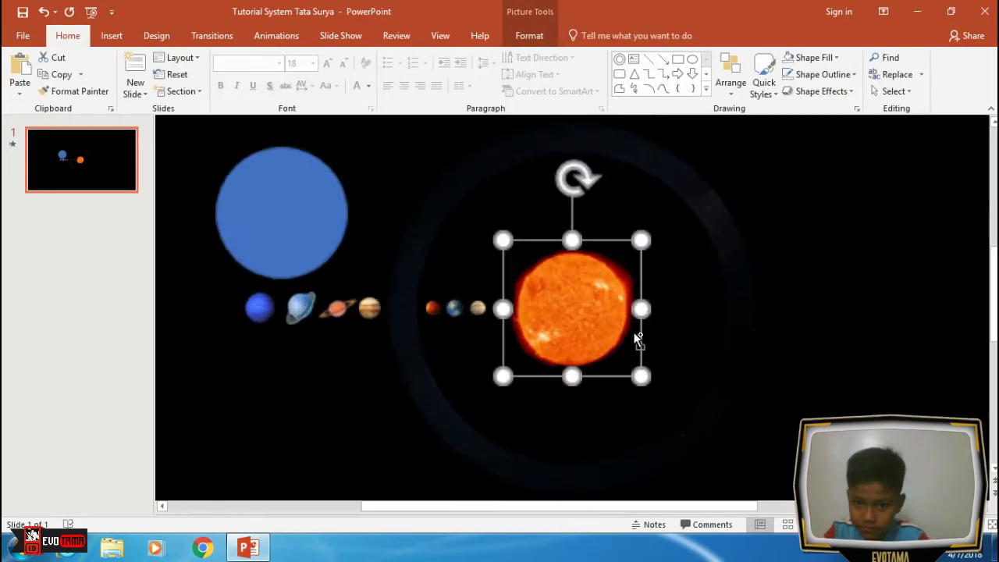
scroll(635, 334, "up", 1)
left_click(413, 290, "shift")
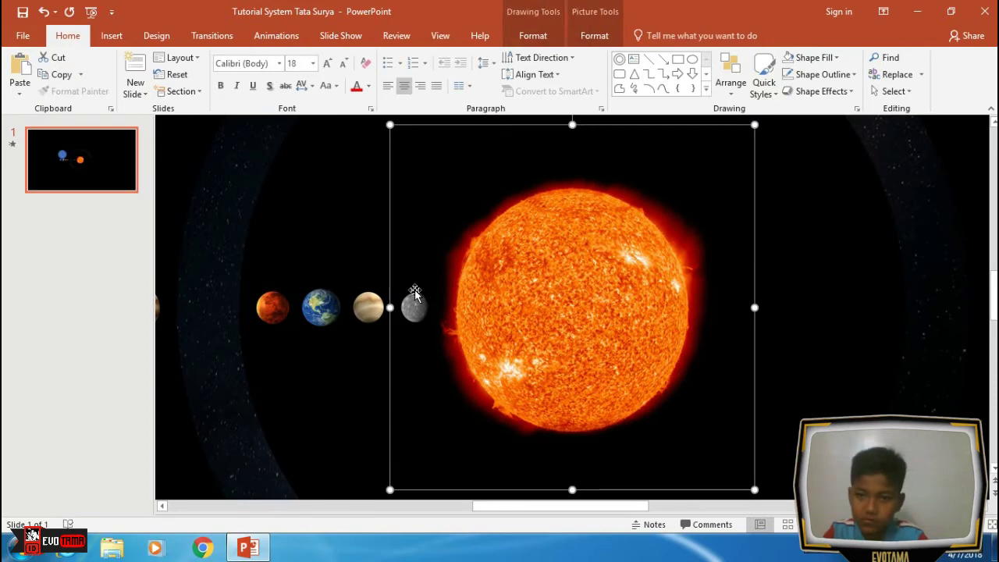
left_click(557, 31)
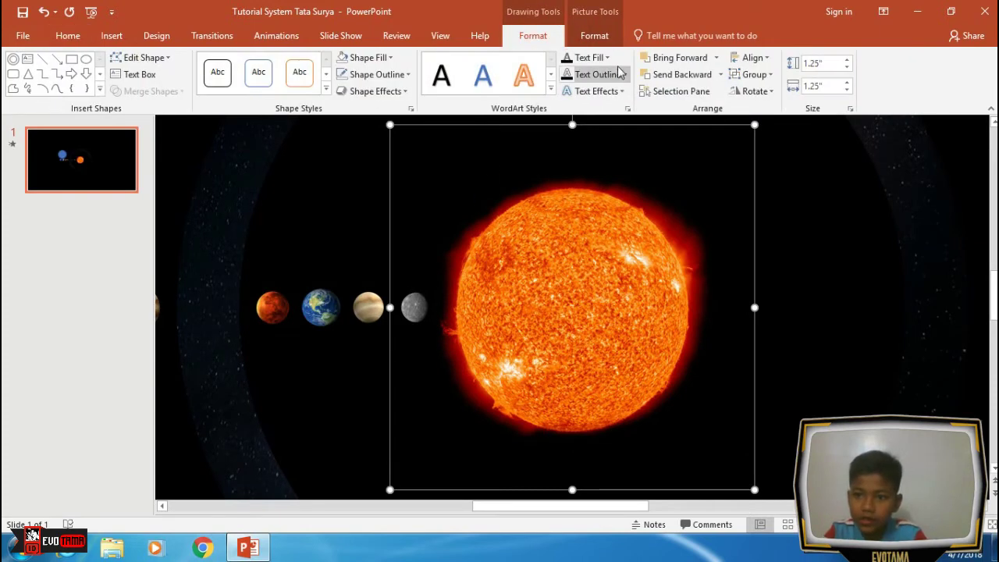
scroll(292, 251, "down", 1)
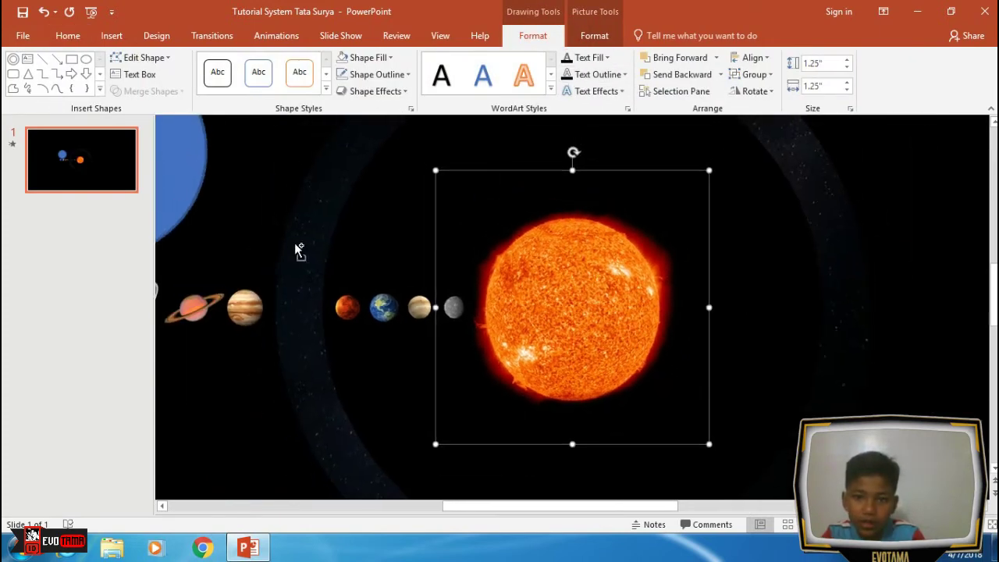
scroll(294, 242, "down", 1)
Resize the blue circle to 1.3 x 1.3 inches and centre it horizontally.
left_click(267, 178)
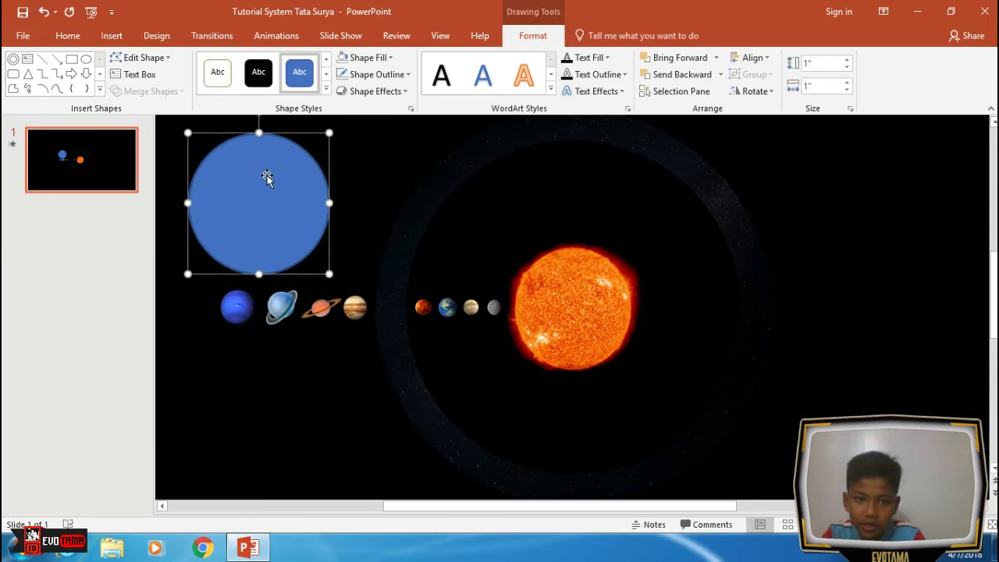
left_click(846, 61)
left_click(846, 62)
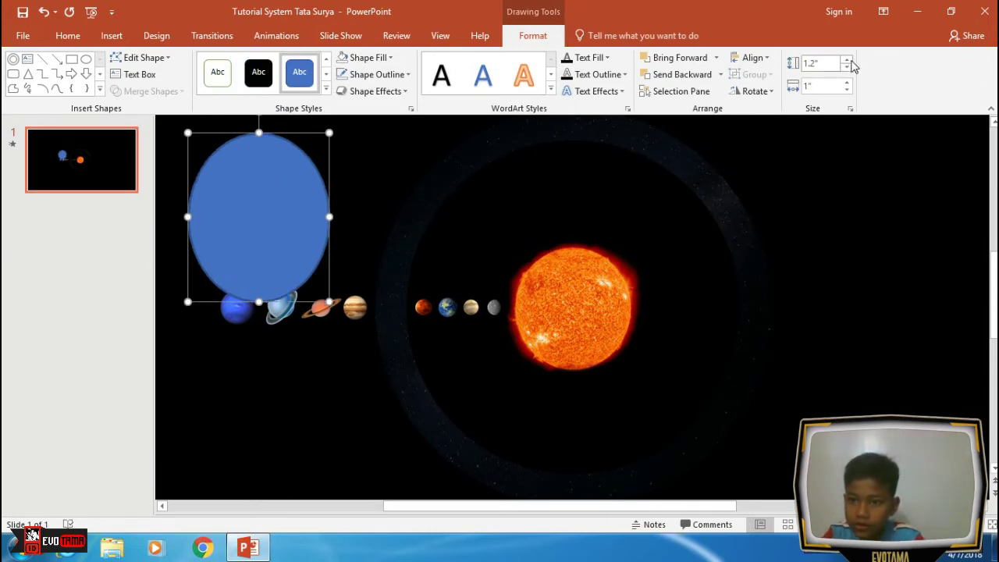
left_click(847, 61)
left_click(847, 82)
left_click(847, 82)
left_click(847, 83)
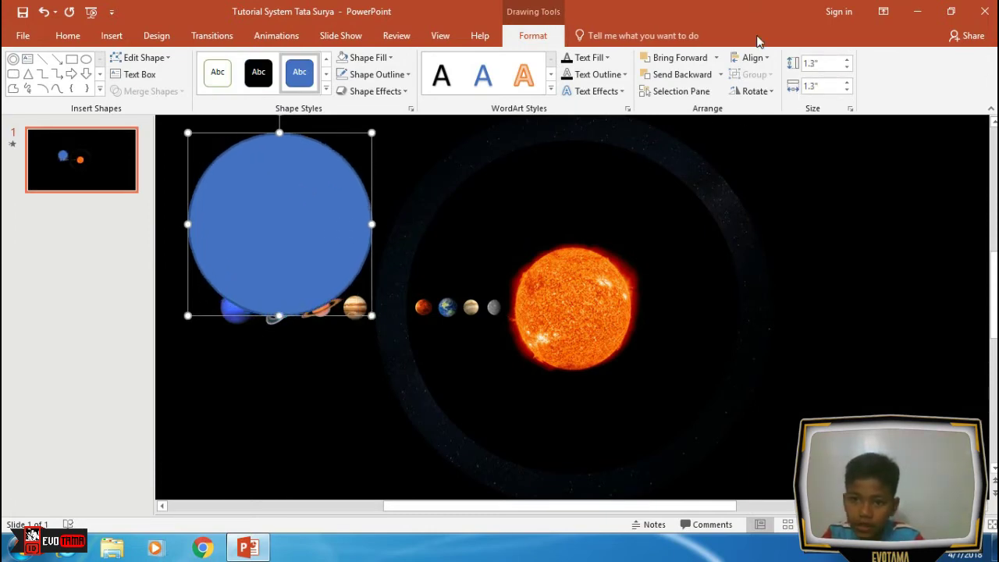
left_click(752, 57)
left_click(770, 91)
Move the circle over the sun, set No Fill, white outline, and 1.2-inch height.
left_click_drag(621, 211, 597, 300)
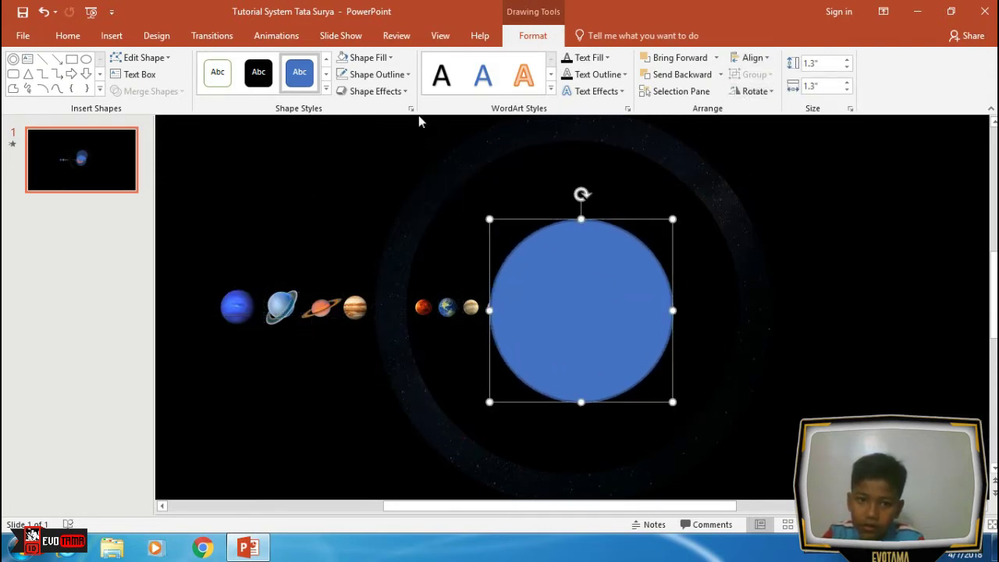
left_click(373, 76)
left_click(375, 58)
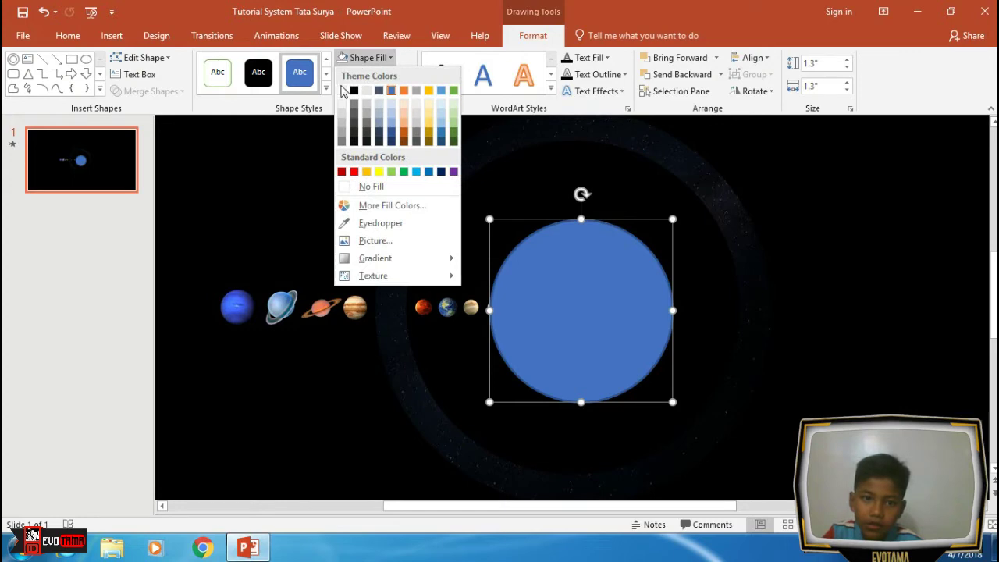
left_click(347, 185)
left_click(373, 74)
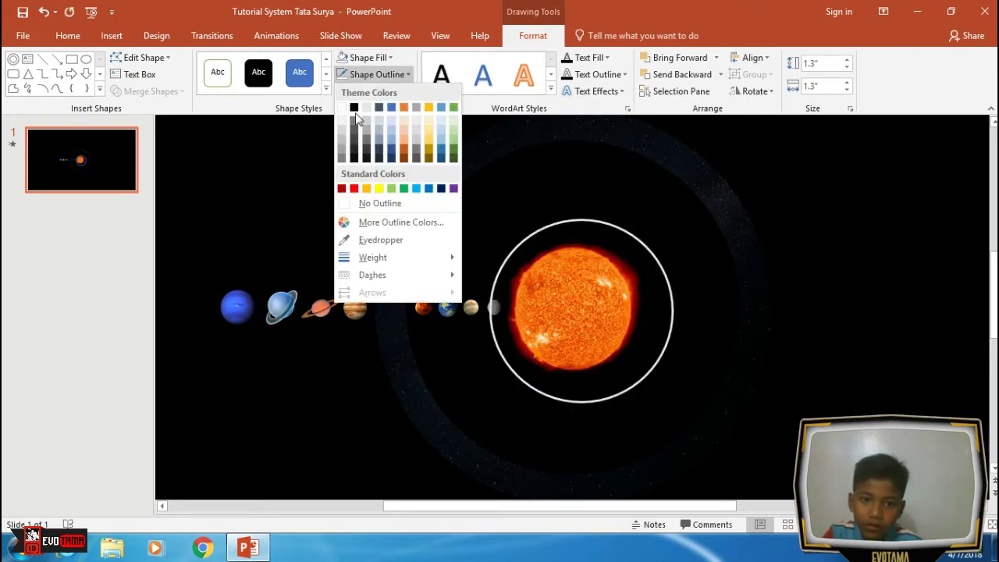
left_click(341, 108)
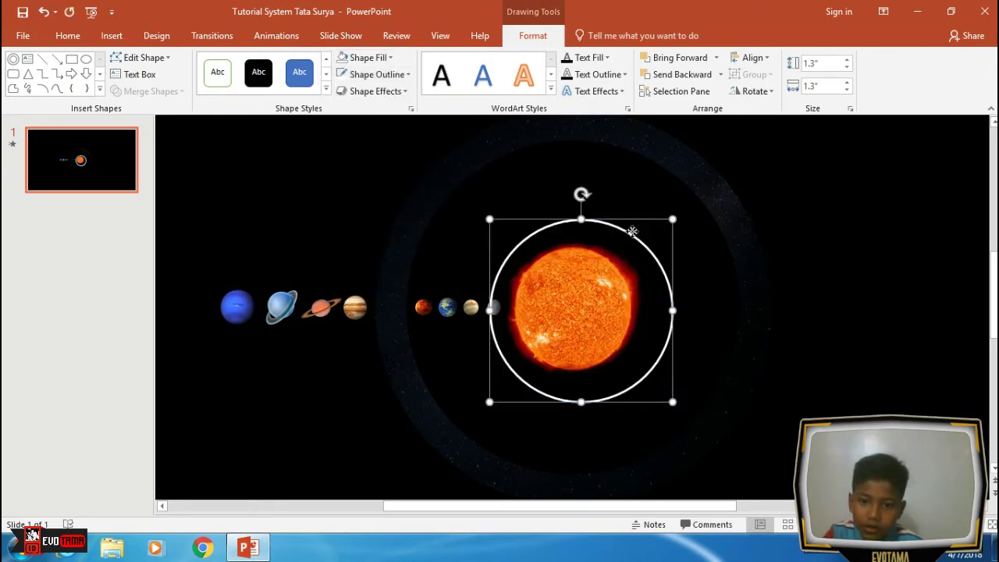
left_click_drag(632, 231, 633, 228)
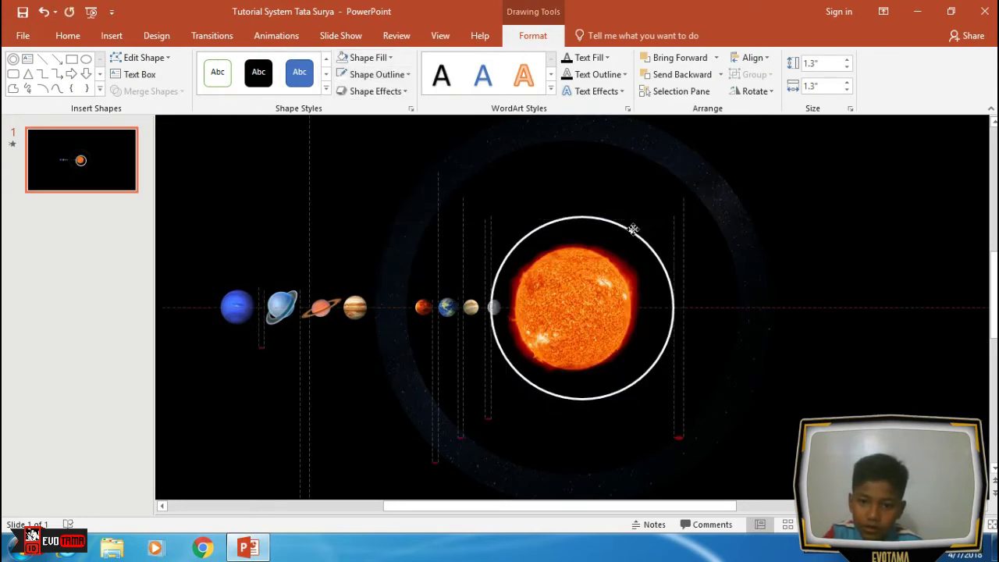
left_click(846, 67)
Make the ring 1.2 inches wide and centre it horizontally and vertically.
left_click(846, 90)
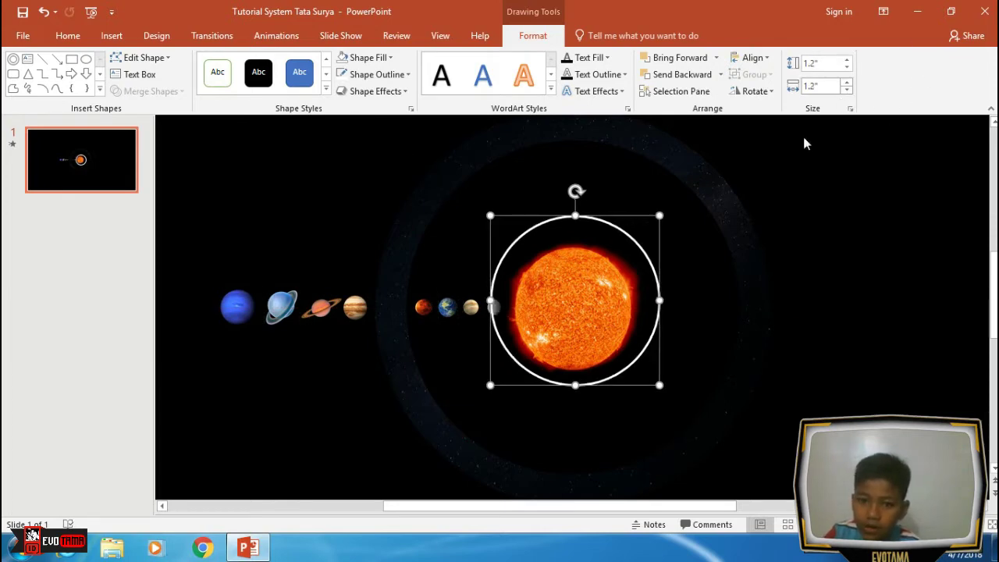
left_click_drag(628, 227, 625, 238)
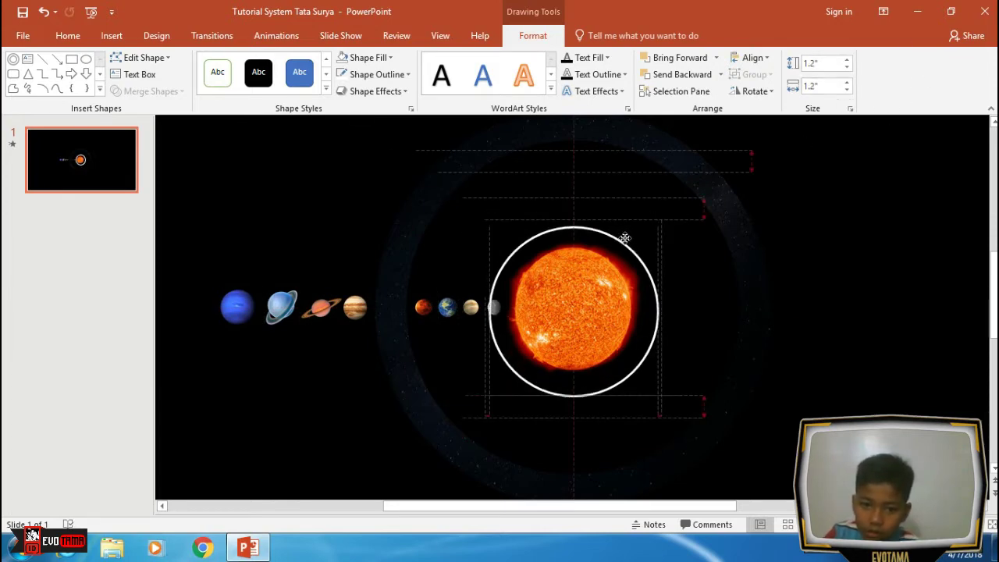
left_click(751, 58)
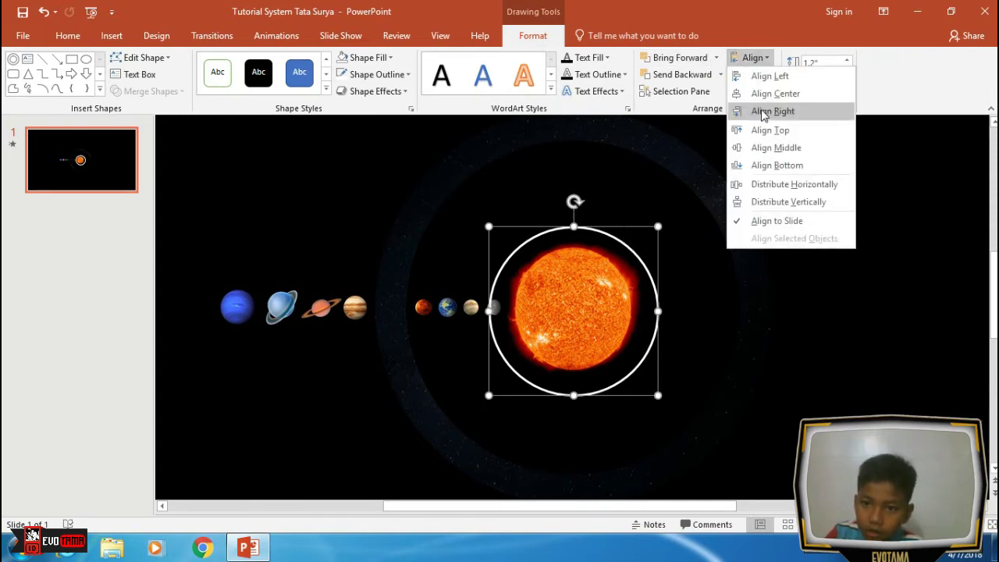
left_click(771, 93)
left_click(749, 57)
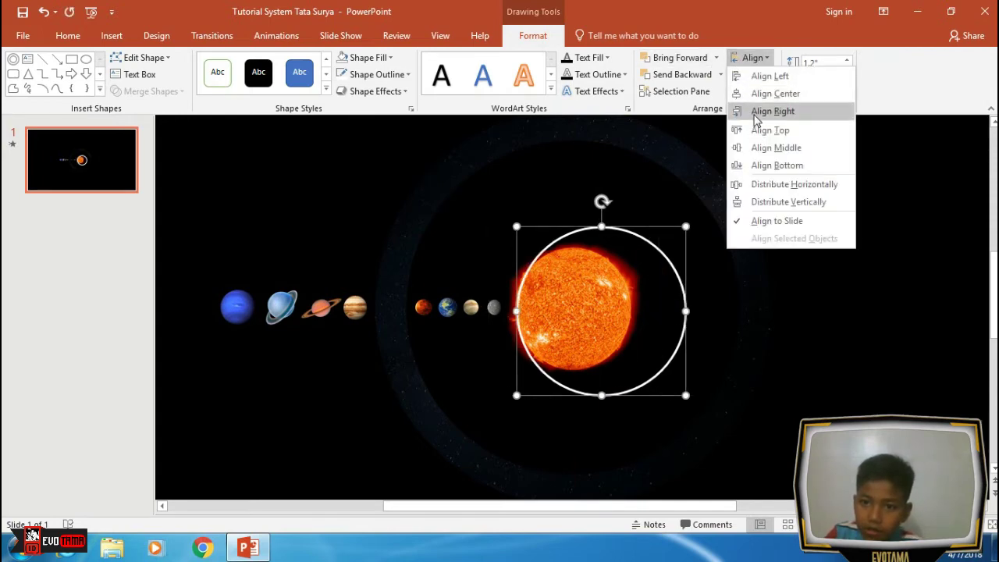
left_click(758, 148)
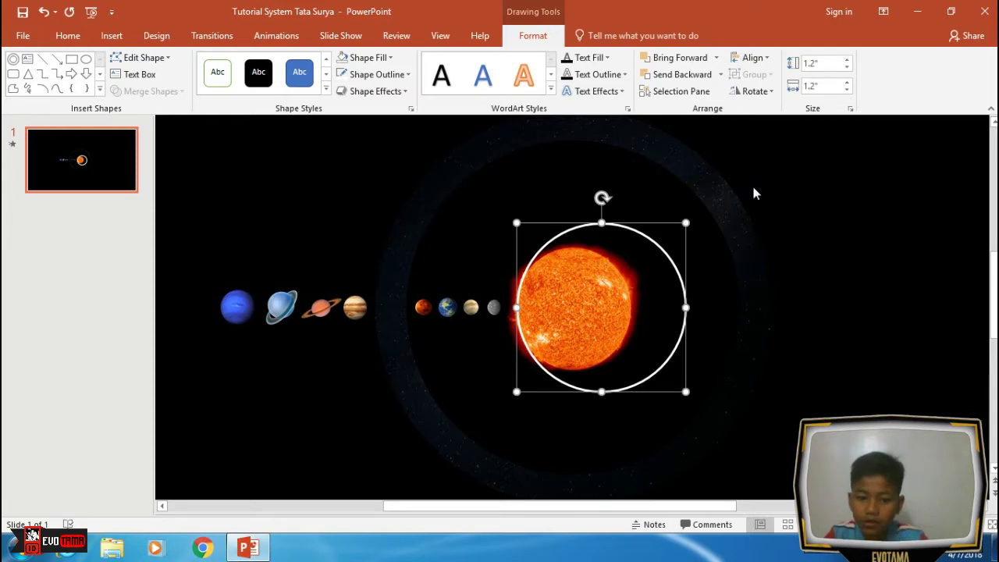
Align all slide objects to each other's centre and middle.
key("ctrl+a")
left_click(751, 57)
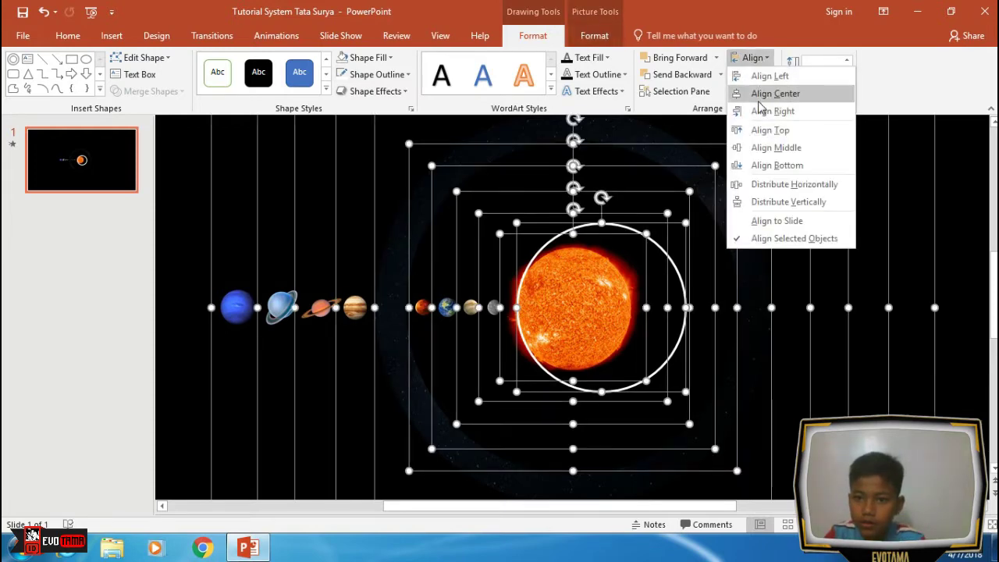
left_click(759, 100)
left_click(749, 58)
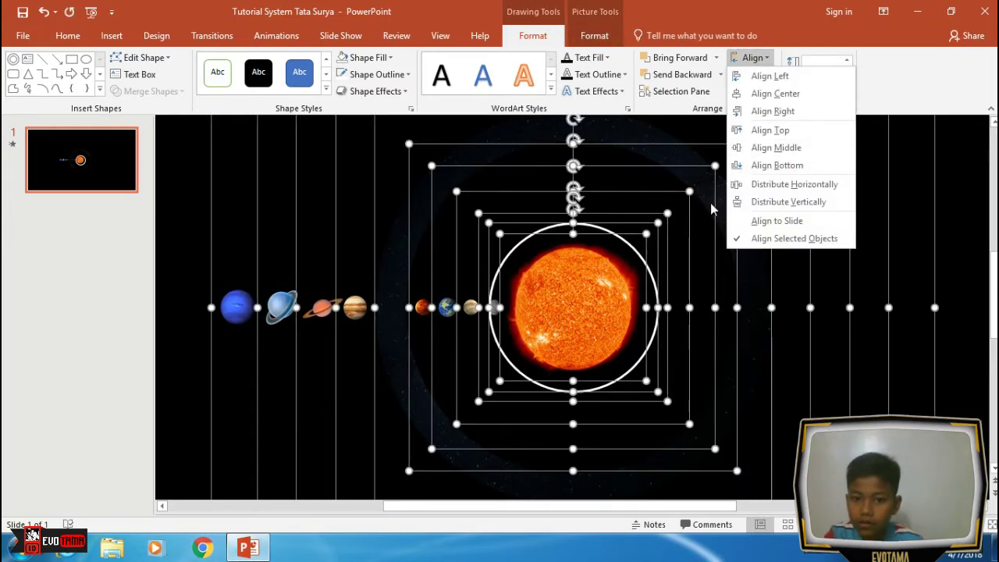
left_click(754, 149)
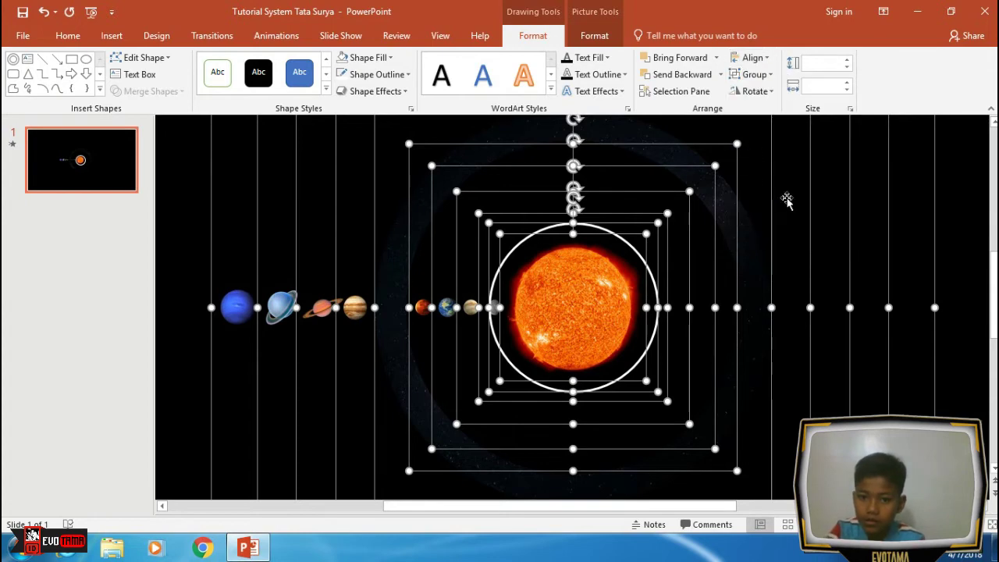
left_click(865, 238)
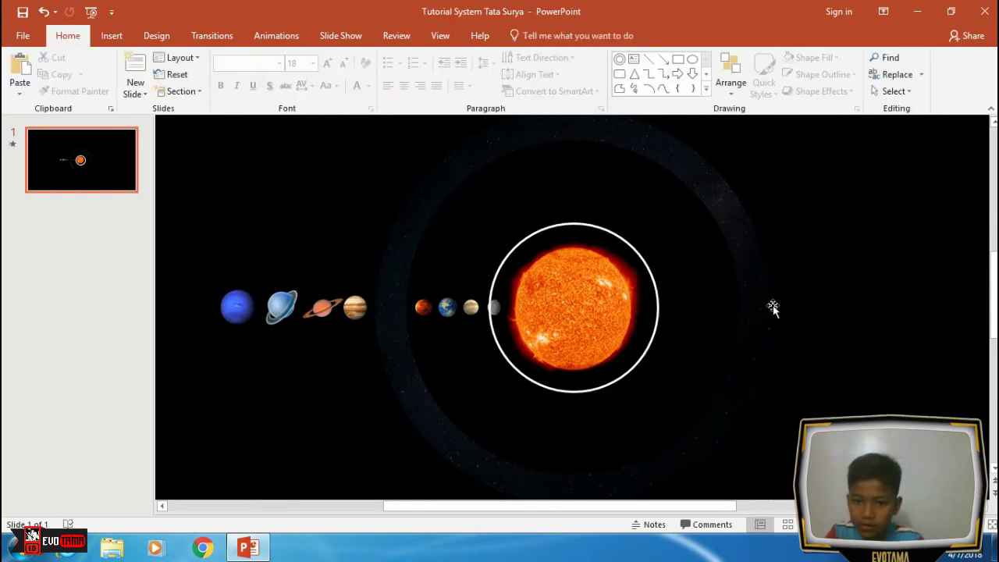
Resize the white ring to 1.1 x 1.1 inches and centre it horizontally.
left_click(508, 265)
left_click(560, 222)
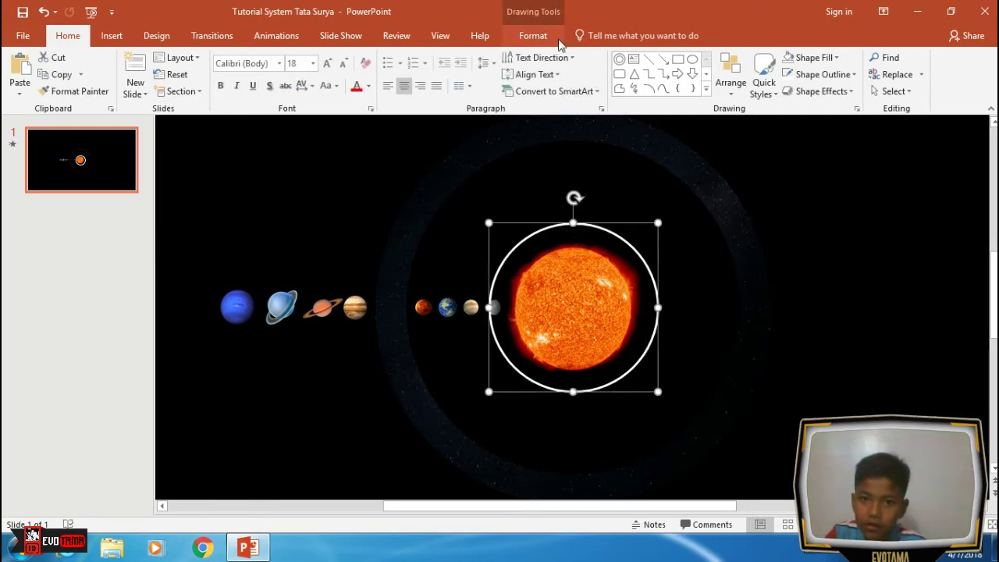
left_click(533, 35)
left_click(847, 67)
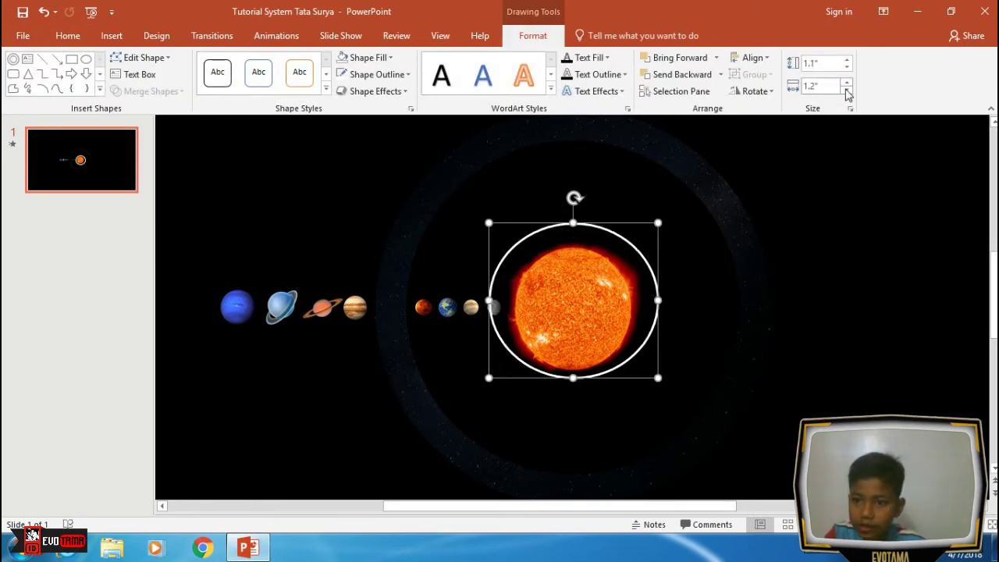
left_click(847, 90)
left_click(751, 57)
left_click(760, 91)
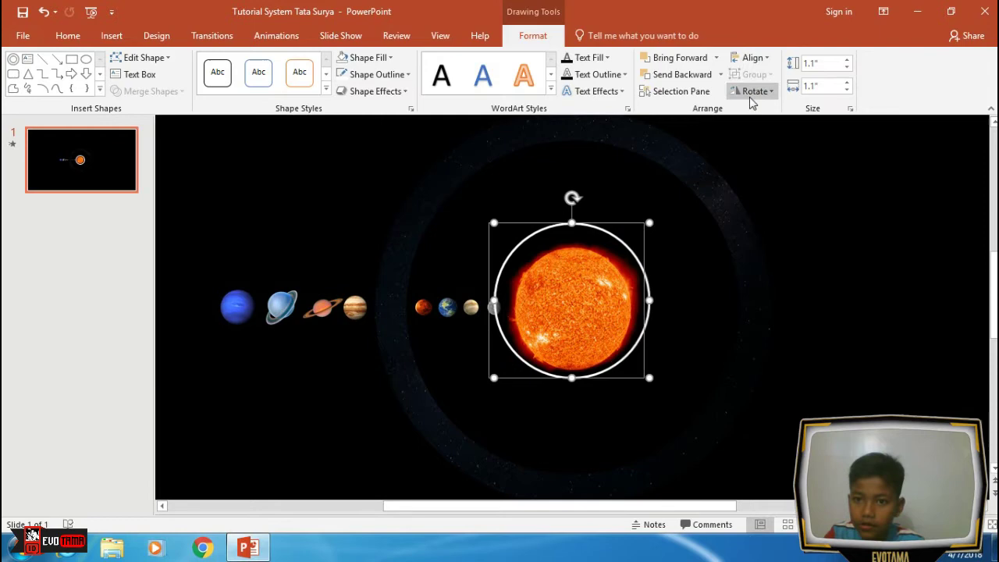
Re-align all slide objects horizontally and vertically to one another.
key("ctrl+a")
left_click(752, 58)
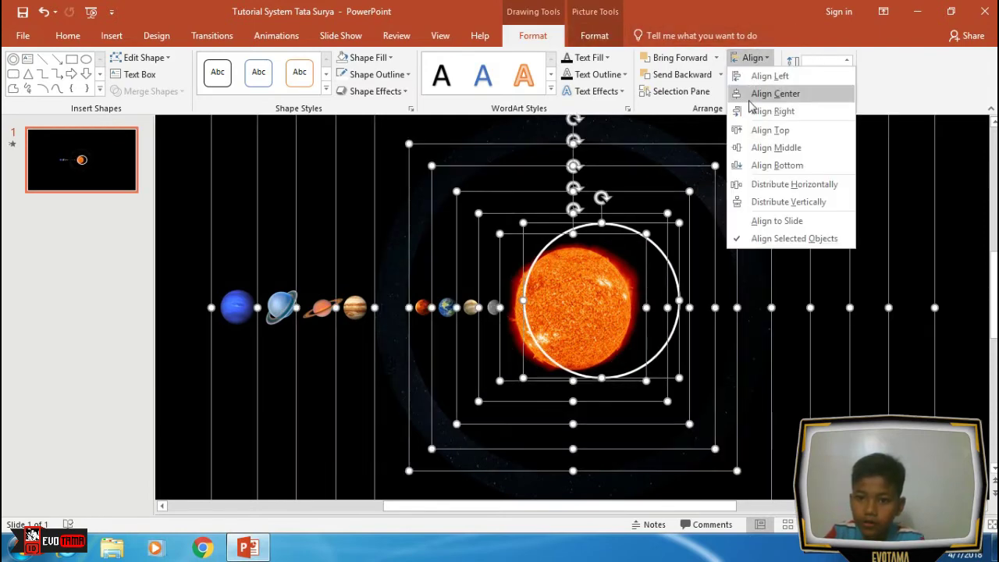
left_click(761, 94)
left_click(752, 58)
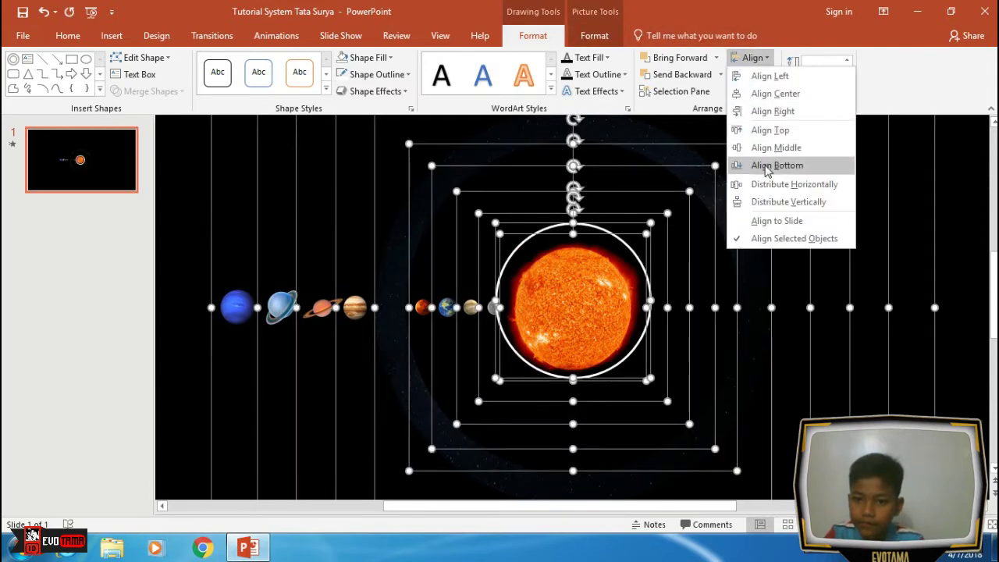
left_click(761, 165)
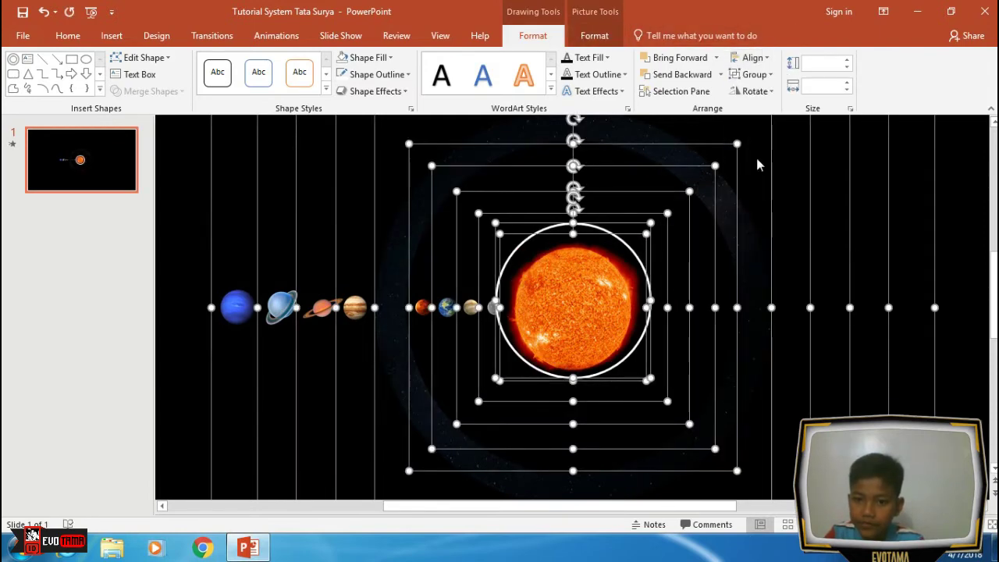
left_click(841, 216)
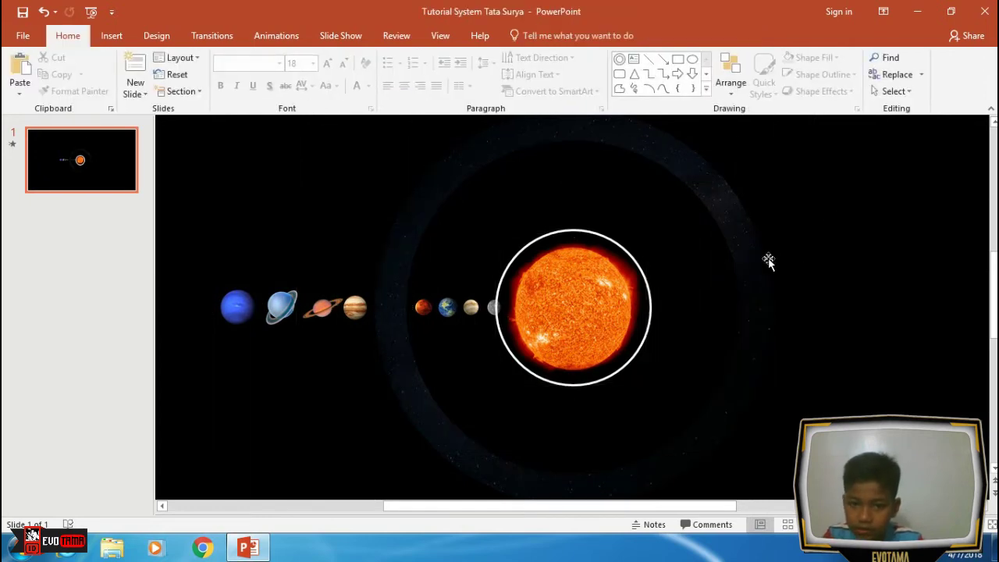
Send the white ring to the back and save the presentation.
left_click(497, 289)
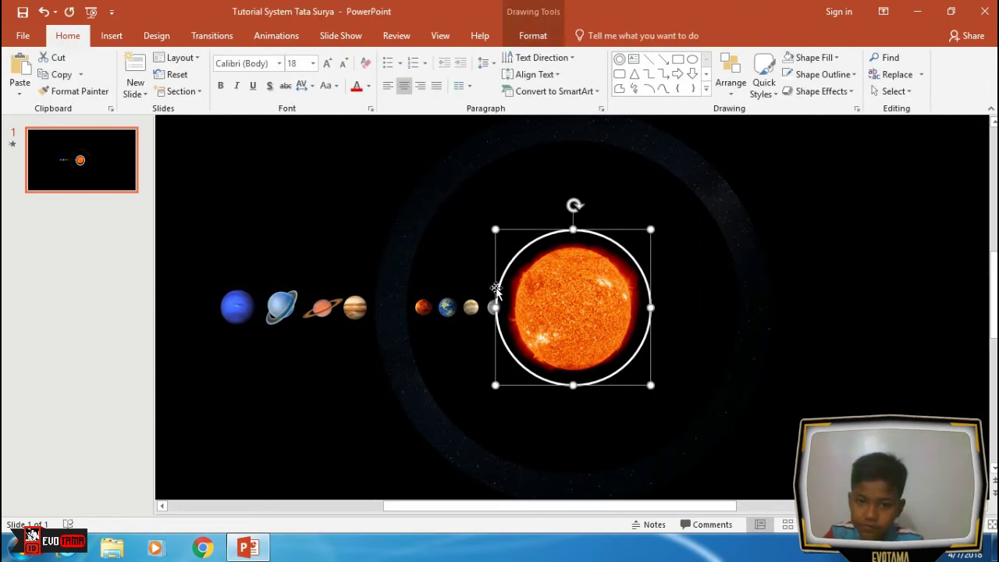
left_click(534, 36)
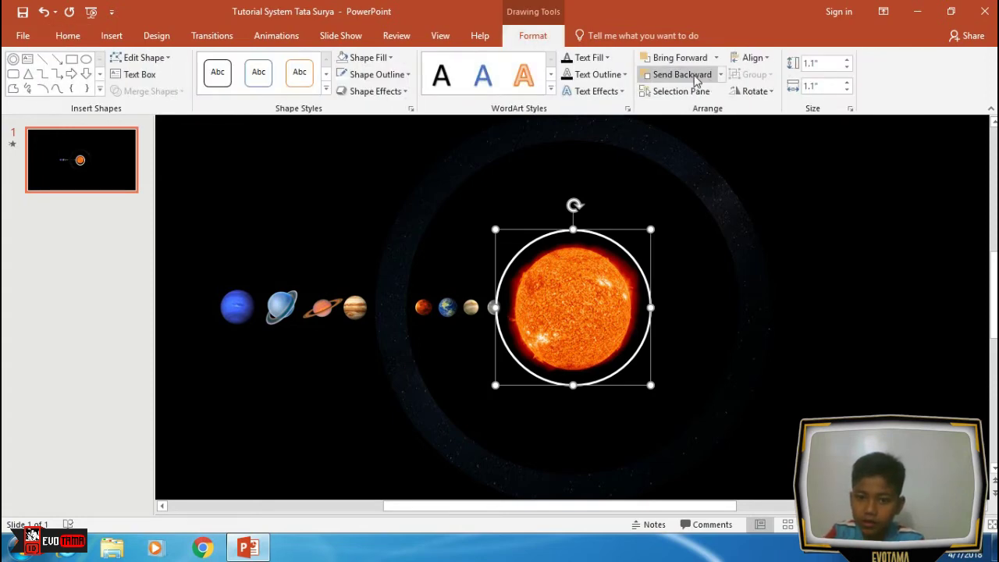
left_click(720, 75)
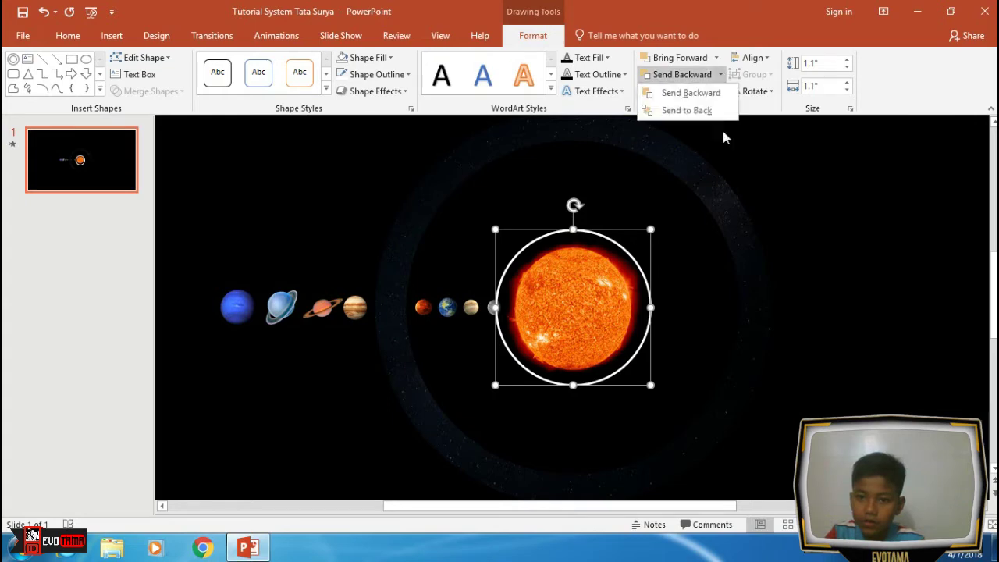
left_click(722, 114)
left_click(826, 221)
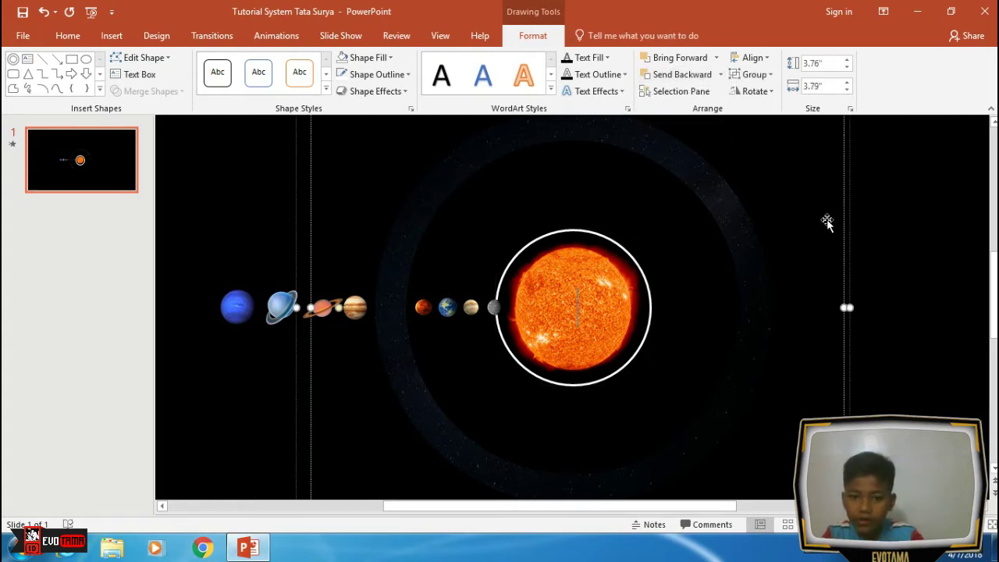
left_click(896, 212)
key("ctrl+s")
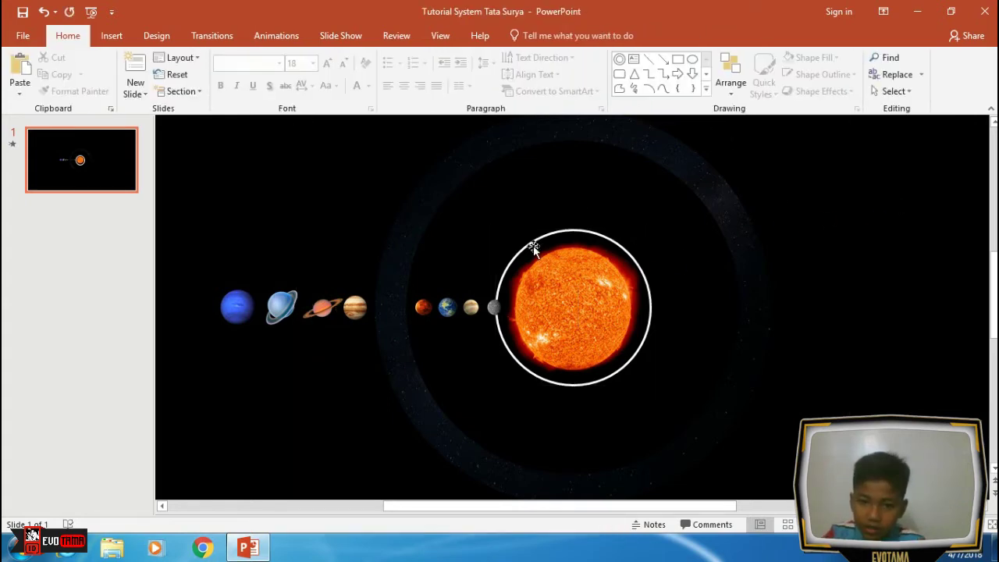
Duplicate the white orbit ring with Ctrl+D, deleting an accidental sun copy.
left_click(530, 244)
double_click(530, 244)
key("ctrl+d")
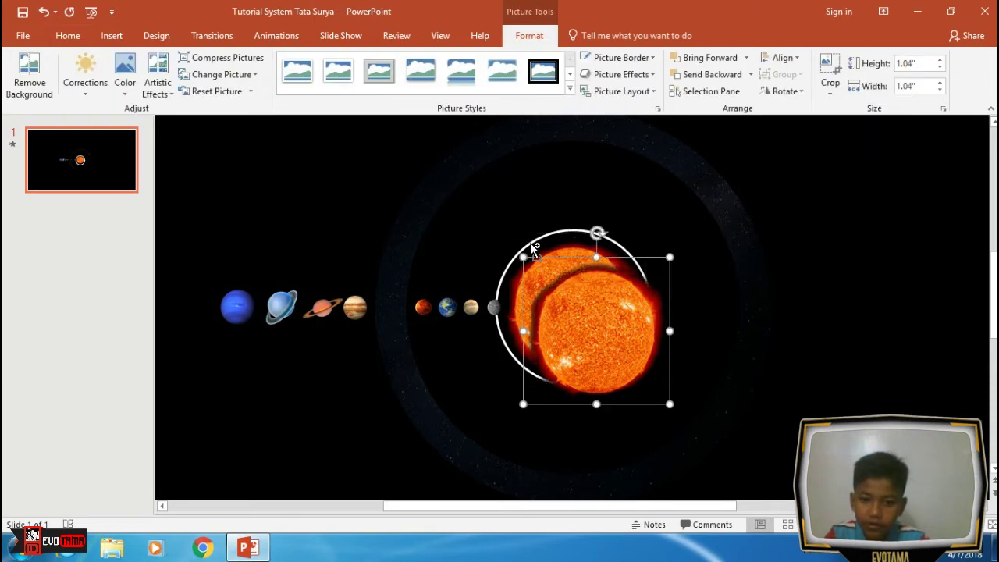
key("Delete")
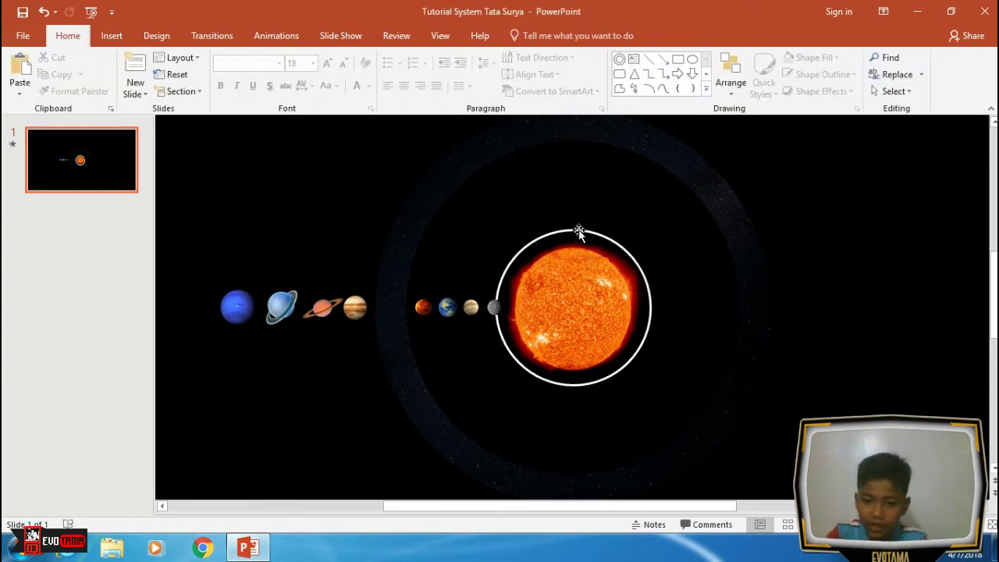
left_click(578, 229)
key("ctrl+d")
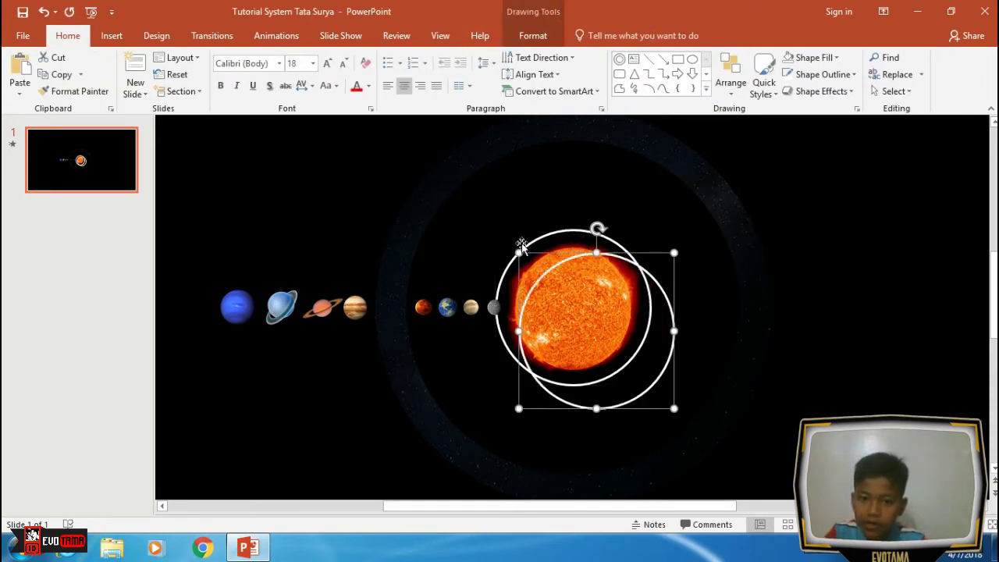
Enlarge the copied orbit ring's height and width, then centre all rings on the sun.
left_click(475, 305, "shift")
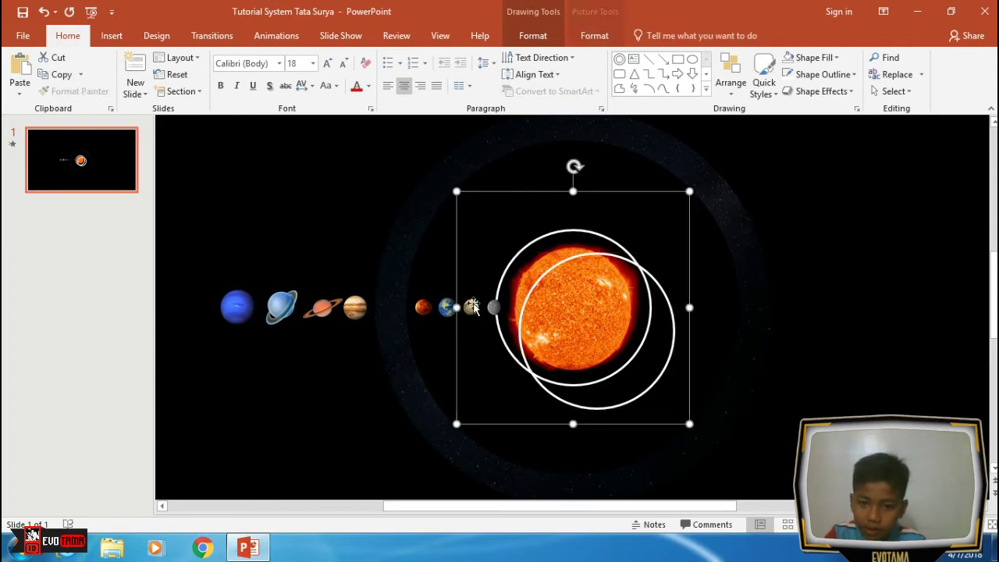
left_click(533, 35)
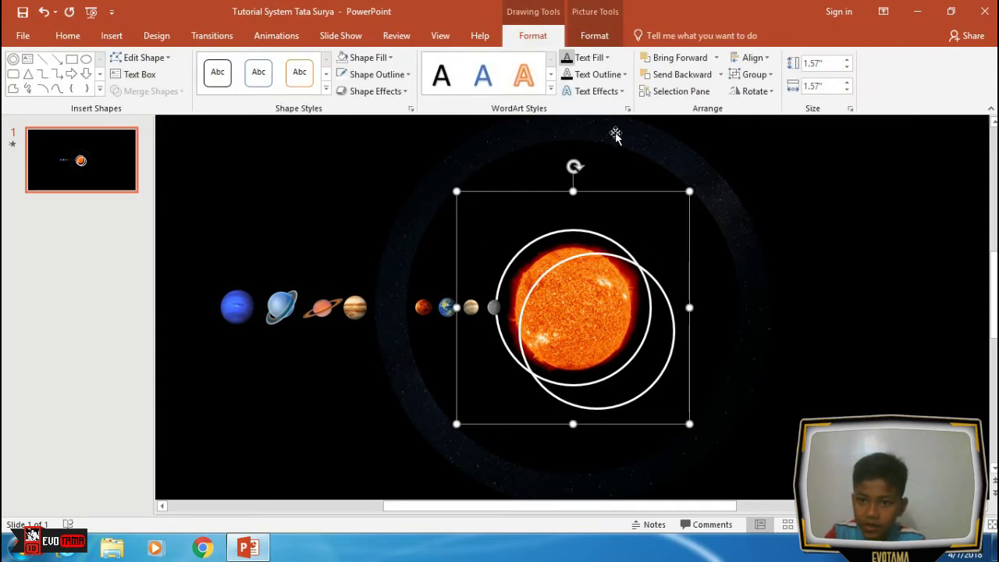
left_click(645, 273)
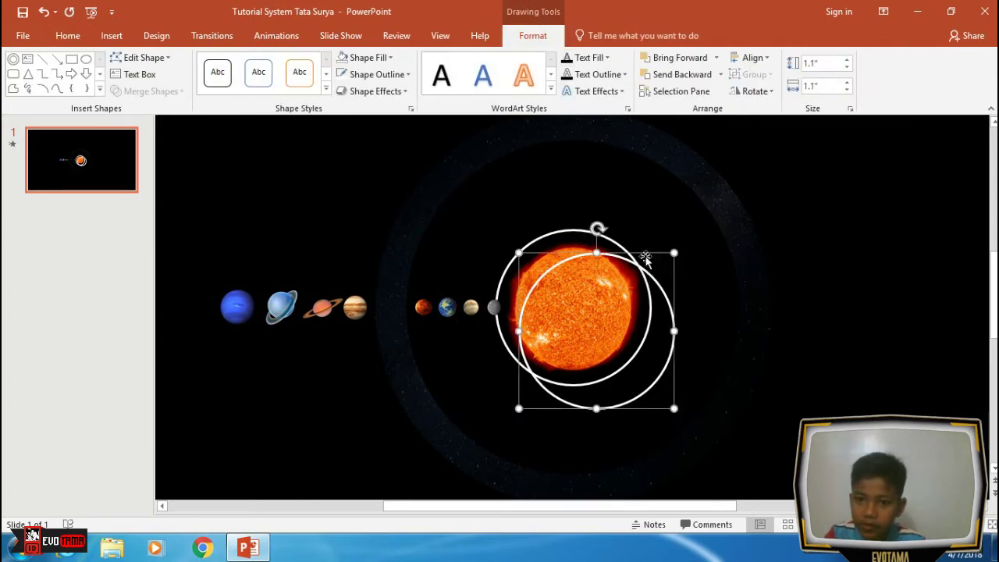
left_click(846, 60)
left_click(847, 60)
left_click(846, 60)
left_click(846, 60)
left_click(847, 60)
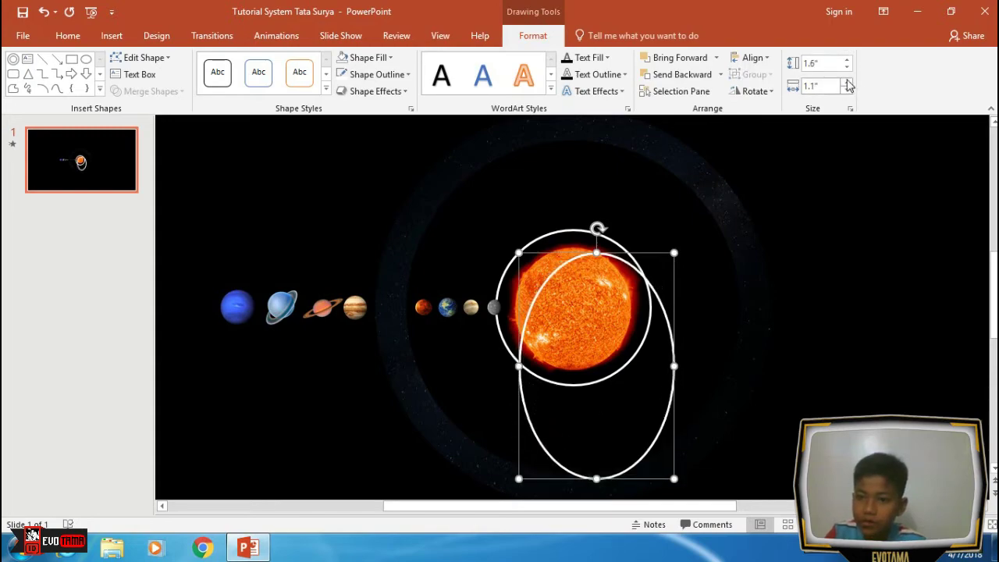
left_click(847, 83)
key("ctrl+a")
left_click(749, 57)
left_click(836, 216)
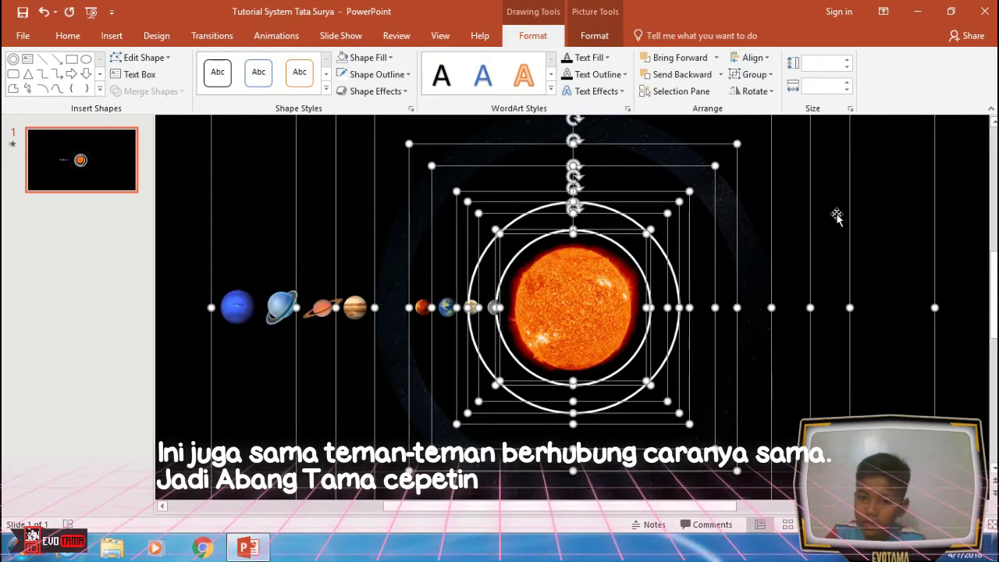
left_click(836, 217)
Duplicate the larger orbit ring with Ctrl+D, enlarge the copy, and centre all rings on the sun.
left_click(676, 281)
left_click(533, 35)
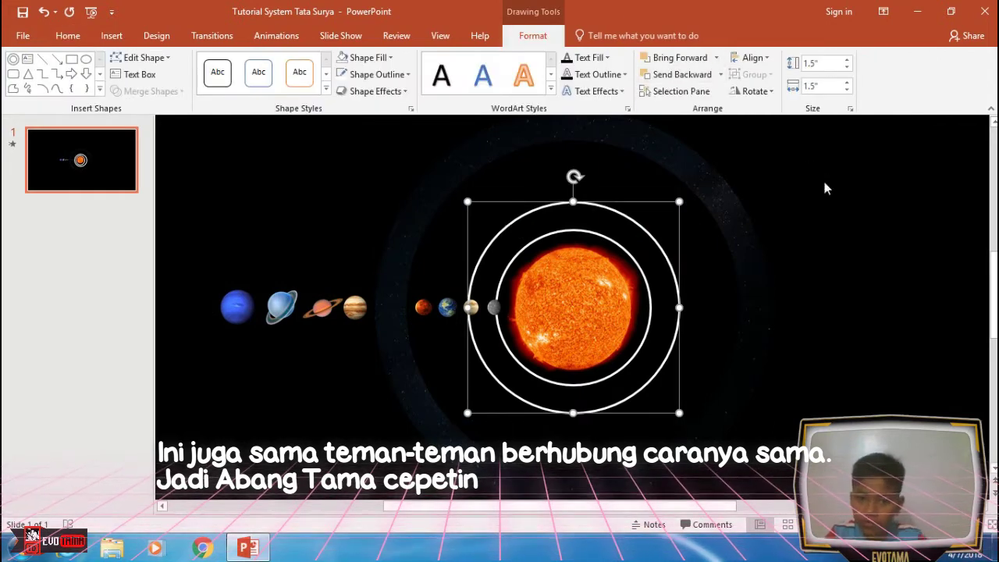
key("ctrl+d")
left_click(846, 60)
left_click(847, 60)
left_click(847, 60)
left_click(846, 60)
left_click(847, 83)
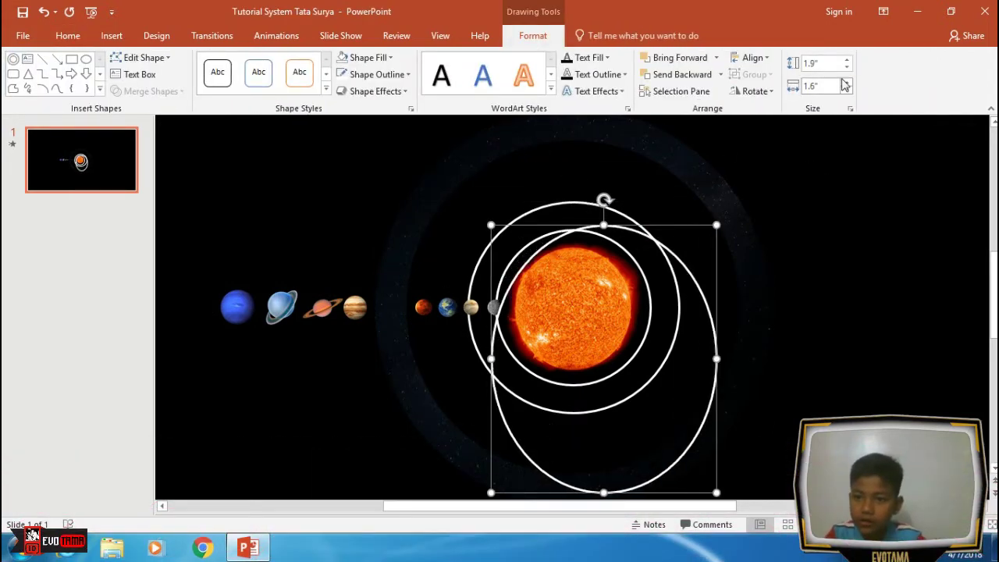
left_click(749, 57)
left_click(753, 93)
key("ctrl+a")
left_click(749, 57)
left_click(753, 149)
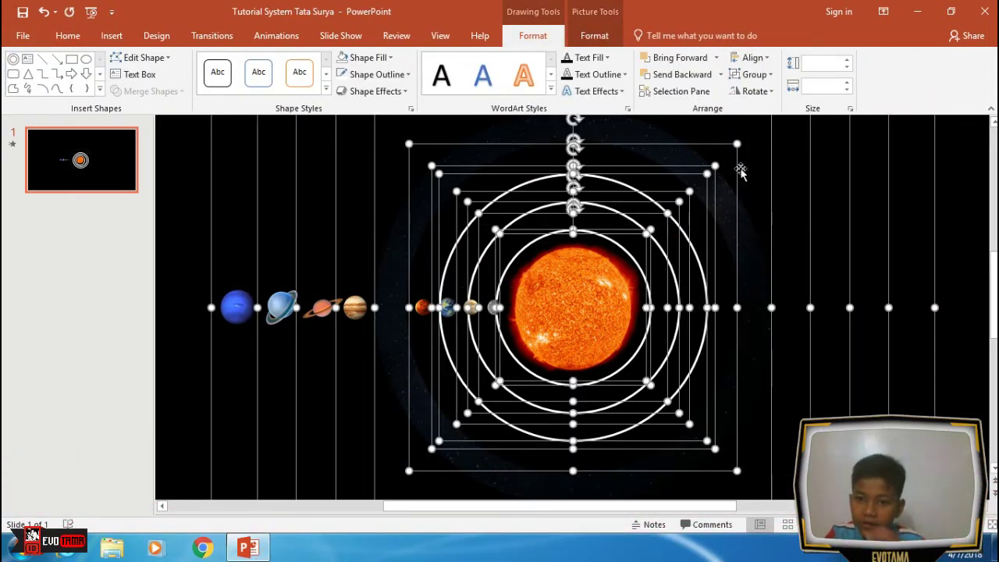
left_click(740, 172)
Select the outermost orbit ring and the starry glow picture behind the sun.
left_click(642, 196)
key("ctrl+a")
left_click(751, 57)
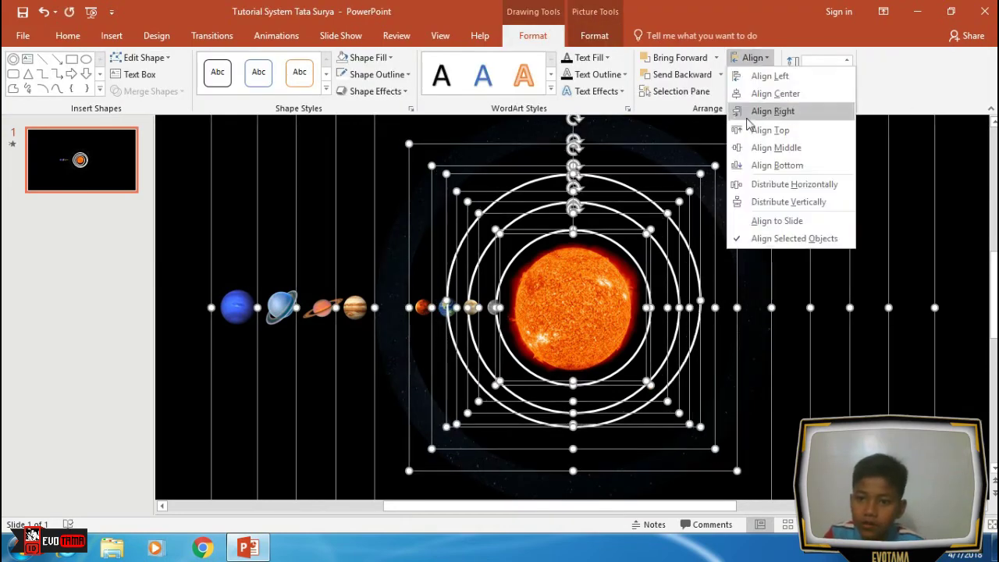
key("Escape")
key("Escape")
double_click(494, 211)
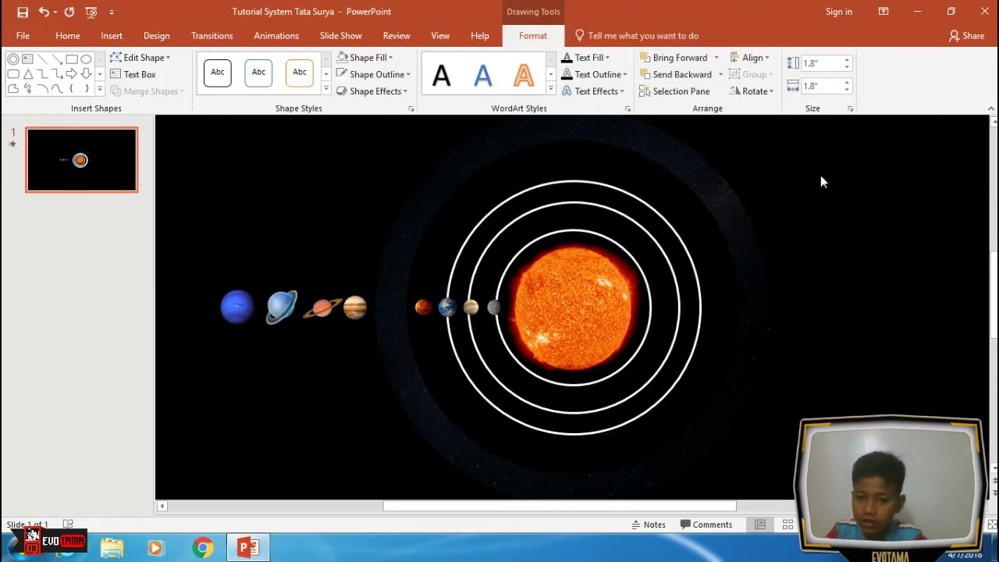
left_click(730, 179, "shift")
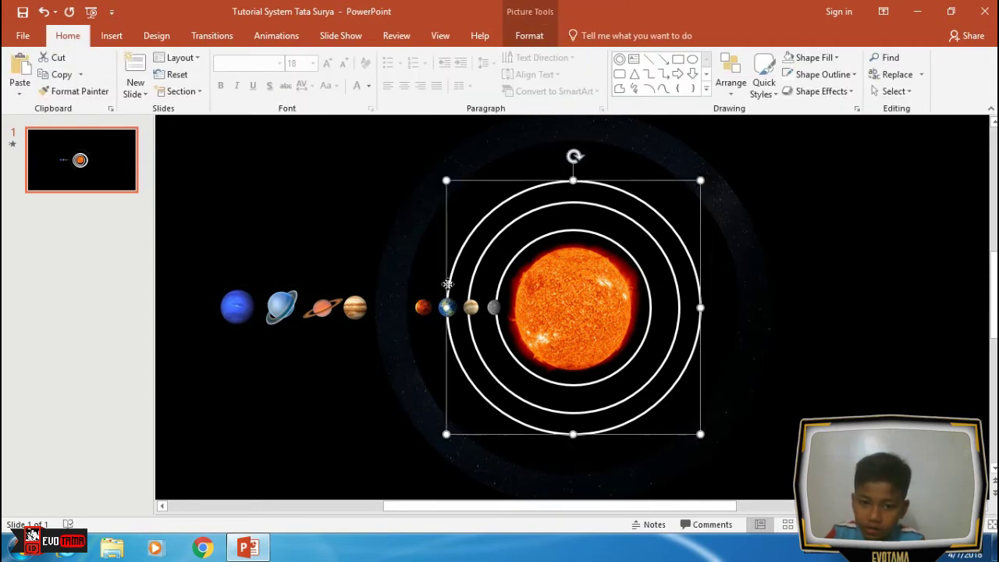
Centre all objects on the sun and send the outer ring behind the planets.
left_click(751, 57)
key("ctrl+a")
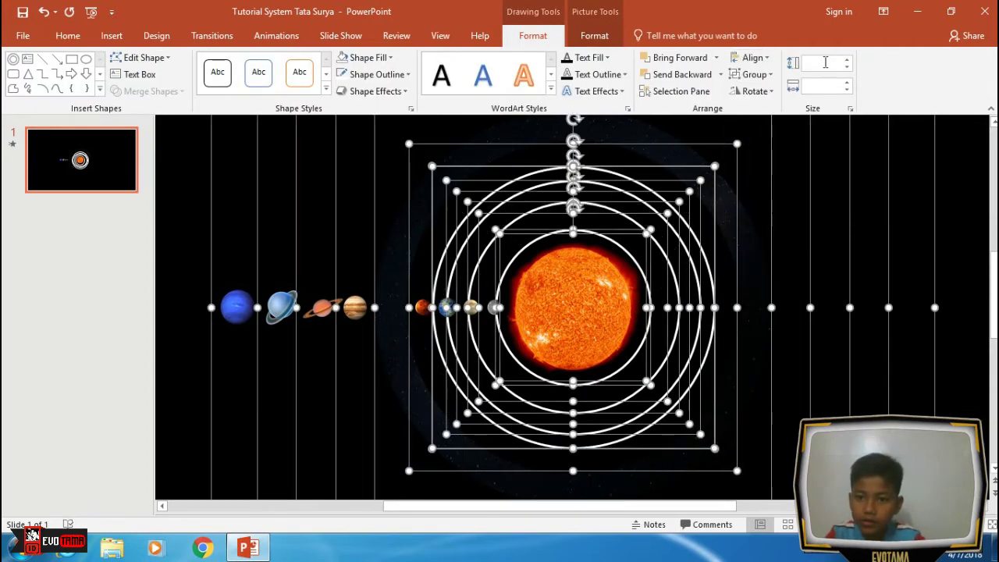
key("ctrl+z")
key("ctrl+y")
left_click(751, 57)
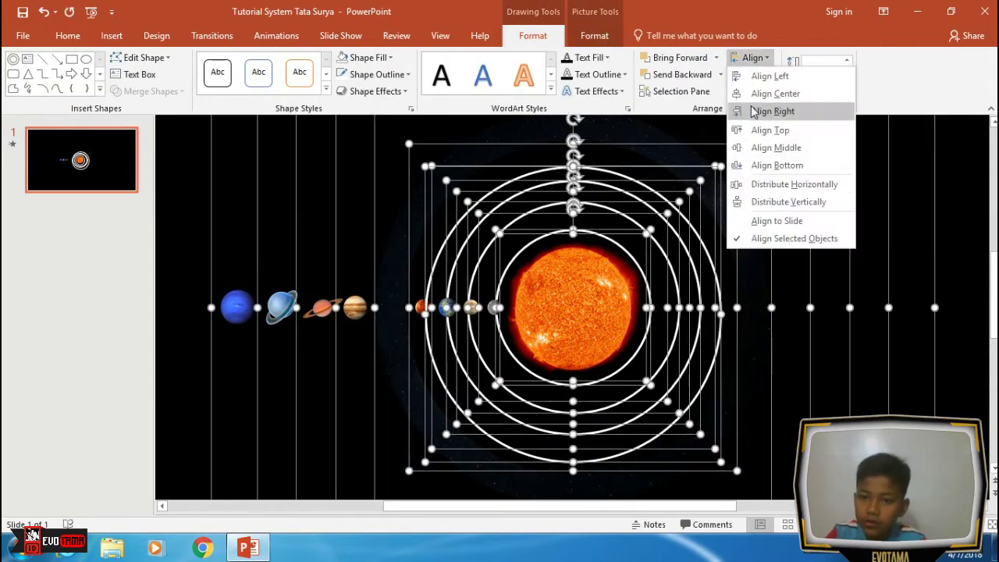
key("Escape")
left_click(720, 74)
left_click(718, 111)
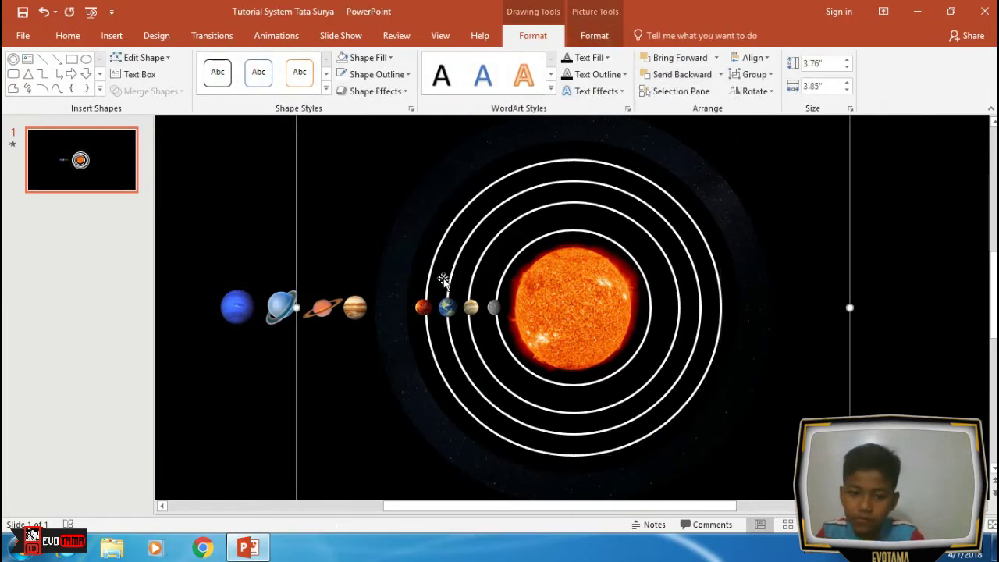
Duplicate the outermost ring, enlarge the copy, and centre the rings vertically on the sun.
key("ctrl+d")
left_click(847, 61)
left_click(847, 60)
left_click(847, 60)
left_click(847, 60)
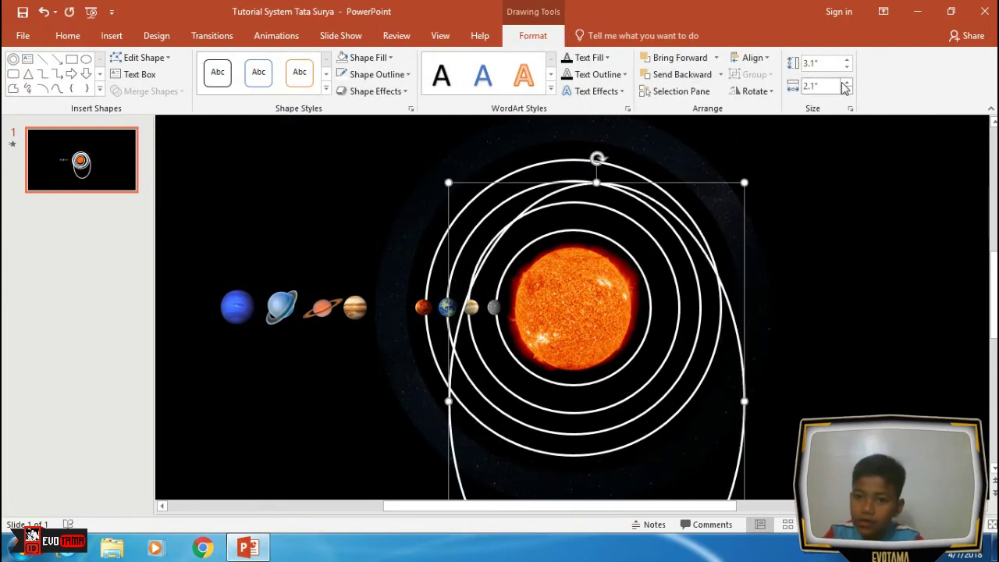
left_click(846, 81)
left_click(847, 82)
left_click(750, 57)
key("Escape")
key("ctrl+a")
left_click(751, 57)
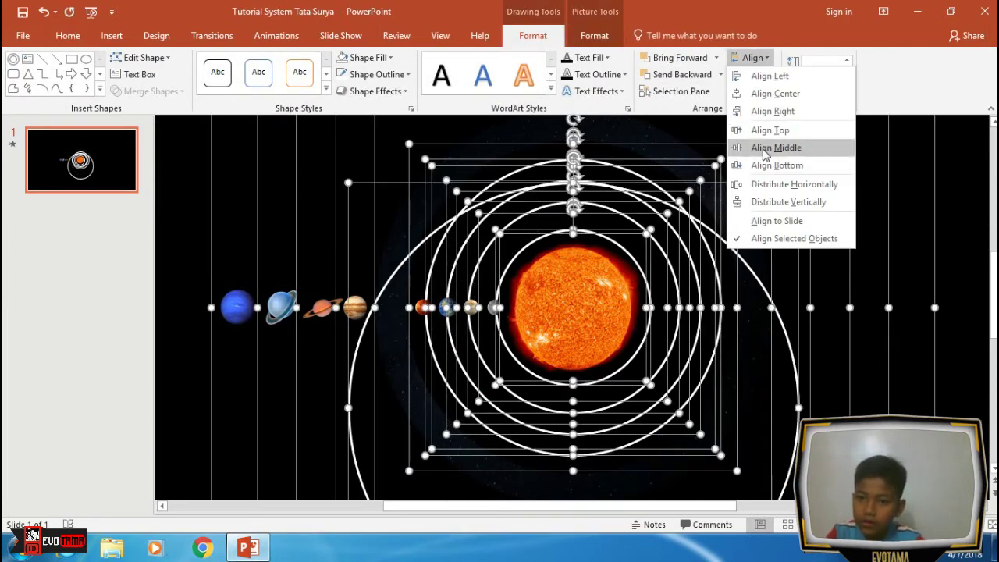
left_click(769, 184)
Save, re-centre the rings on the sun, and send the outer ring behind everything.
left_click(357, 252)
key("ctrl+s")
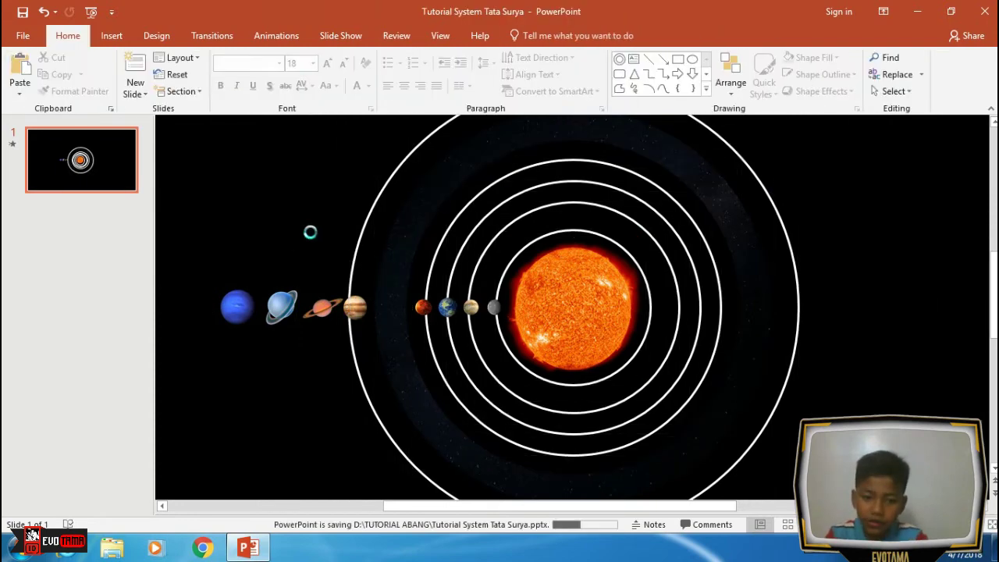
left_click(332, 173)
key("ctrl+z")
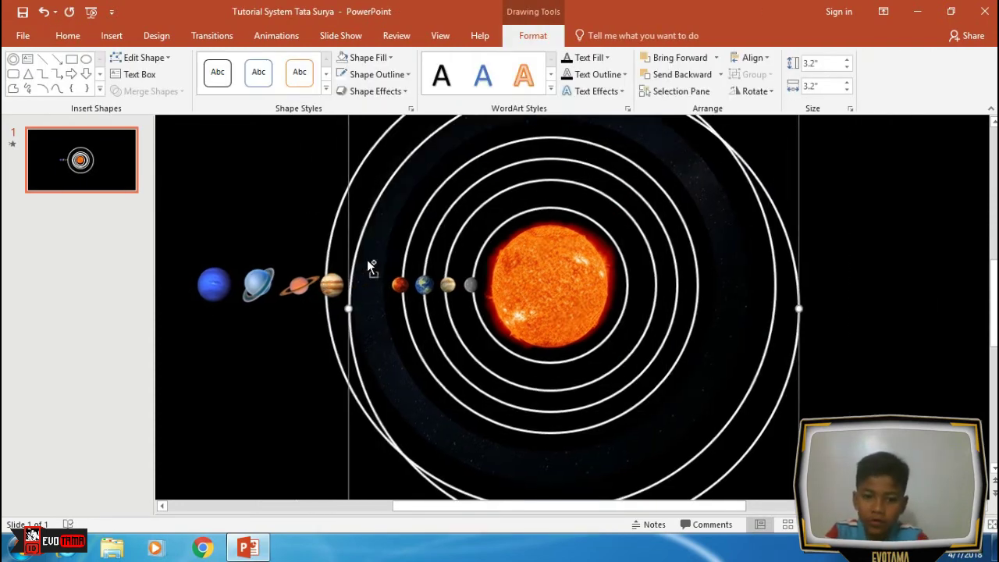
key("ctrl+a")
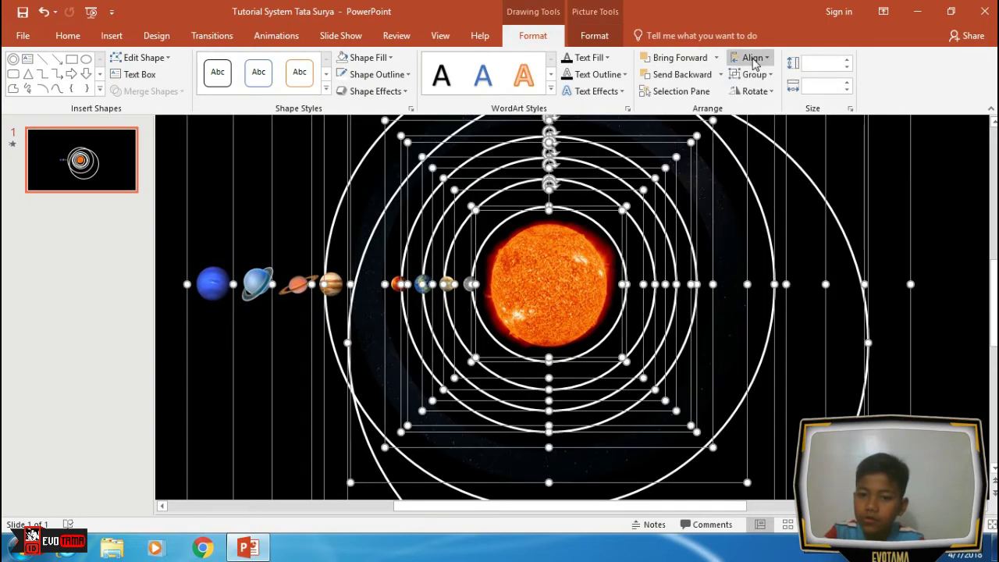
left_click(751, 57)
left_click(769, 184)
left_click(780, 164)
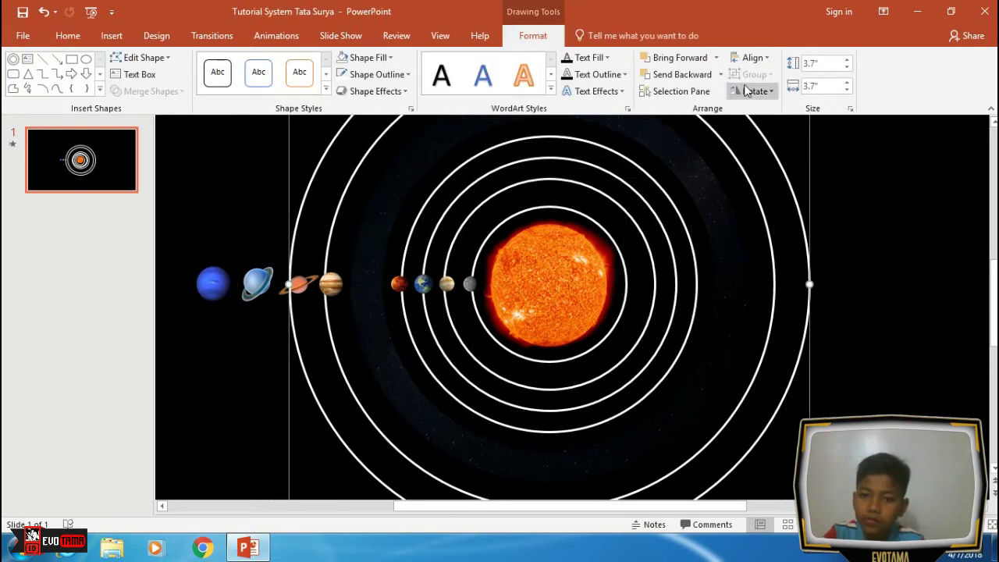
left_click(719, 74)
left_click(679, 109)
left_click(176, 240)
Redo the enlarged outermost ring, centre it on the sun, and send it to the back.
key("ctrl+z")
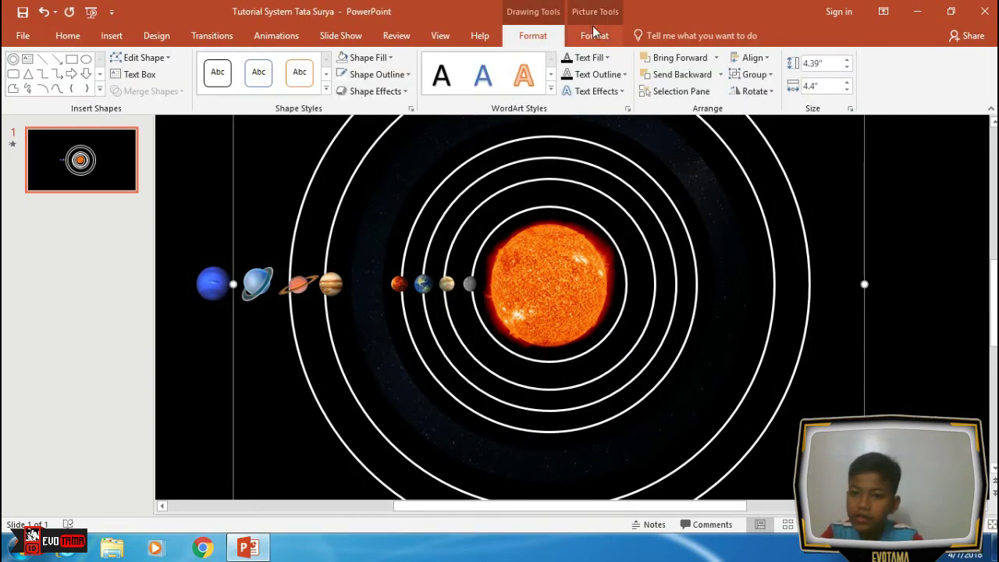
key("ctrl+z")
key("ctrl+z")
key("ctrl+y")
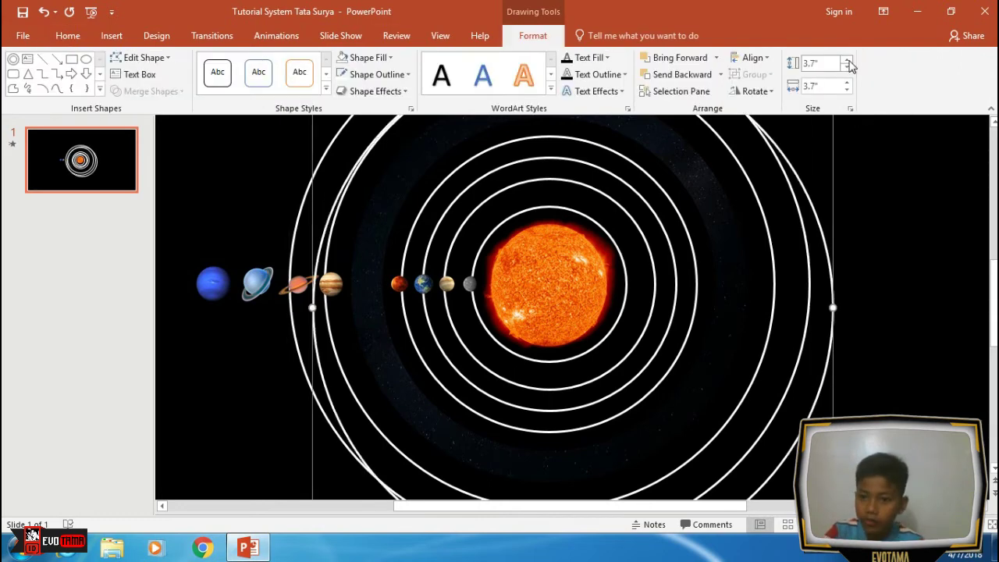
key("ctrl+y")
key("ctrl+y")
key("ctrl+y")
left_click(761, 59)
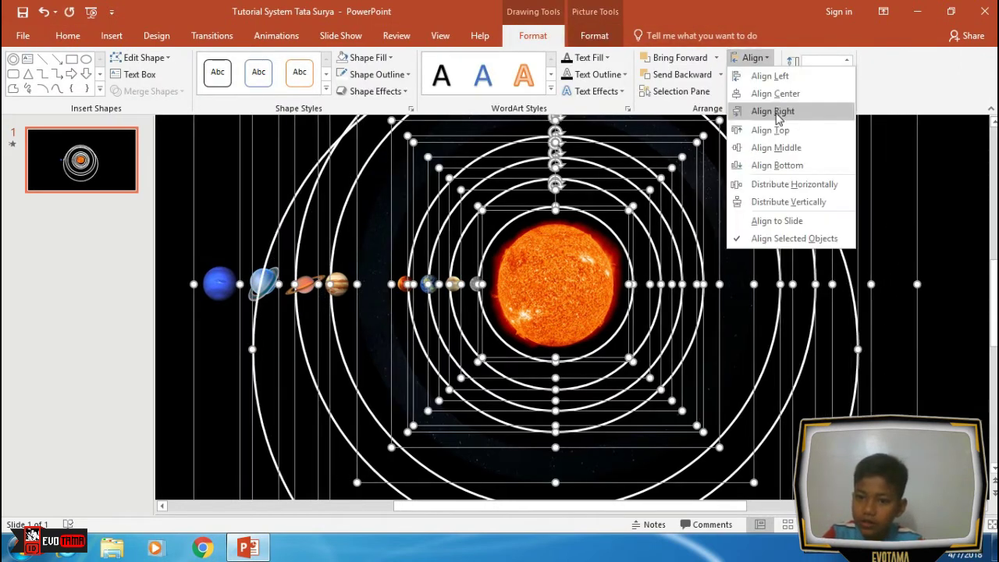
left_click(754, 102)
left_click(781, 164)
left_click(720, 74)
left_click(687, 110)
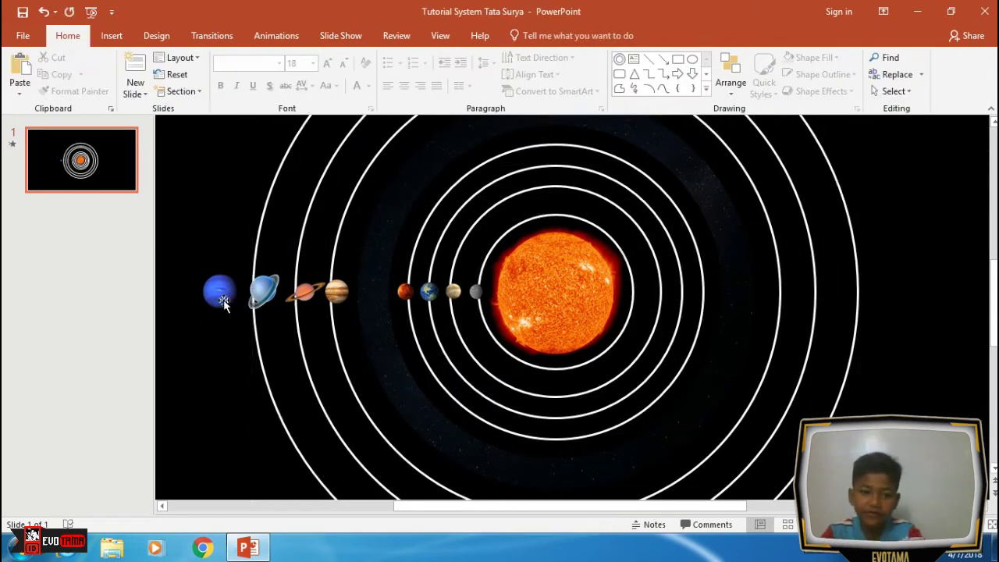
Undo the last ring changes, open the Selection Pane, and start the slideshow with F5.
double_click(261, 247)
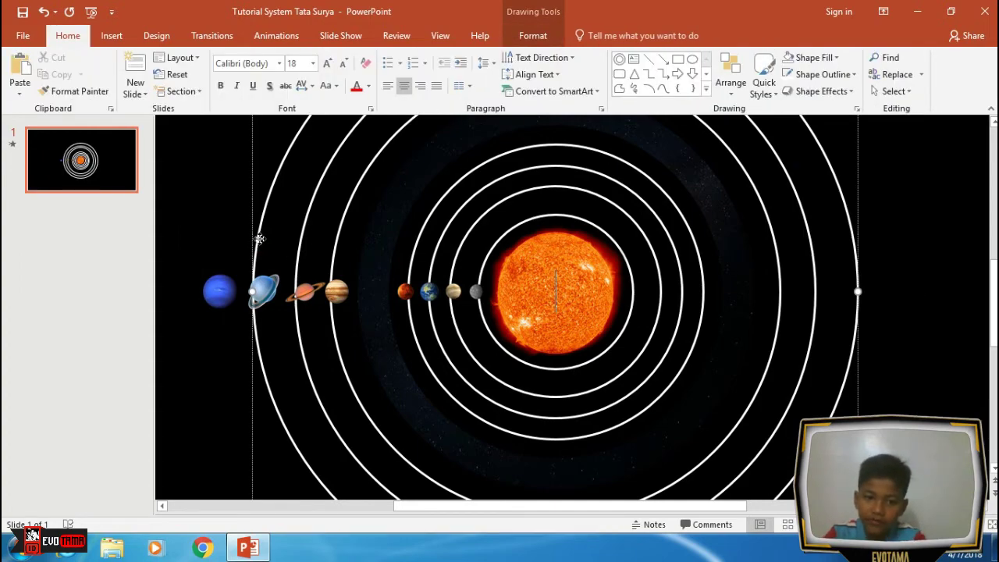
key("ctrl+z")
key("ctrl+z")
key("ctrl+z")
key("ctrl+z")
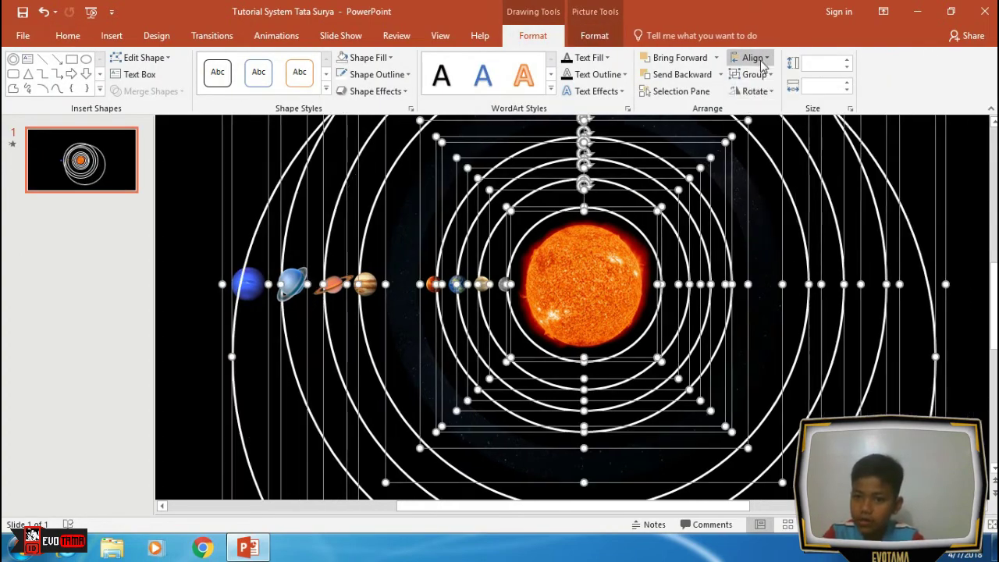
key("ctrl+z")
key("ctrl+z")
key("ctrl+z")
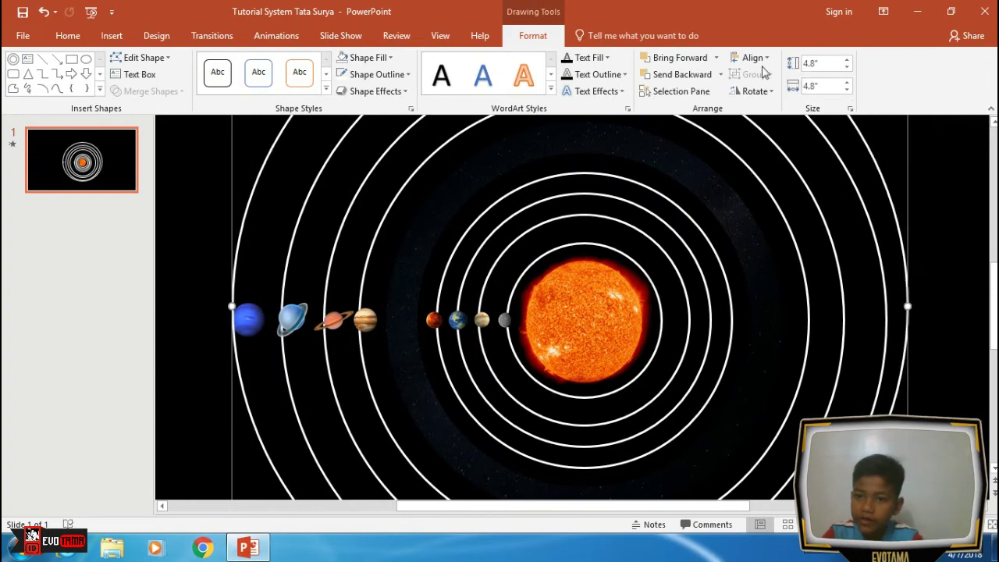
key("ctrl+z")
left_click(752, 58)
key("ctrl+z")
left_click(681, 91)
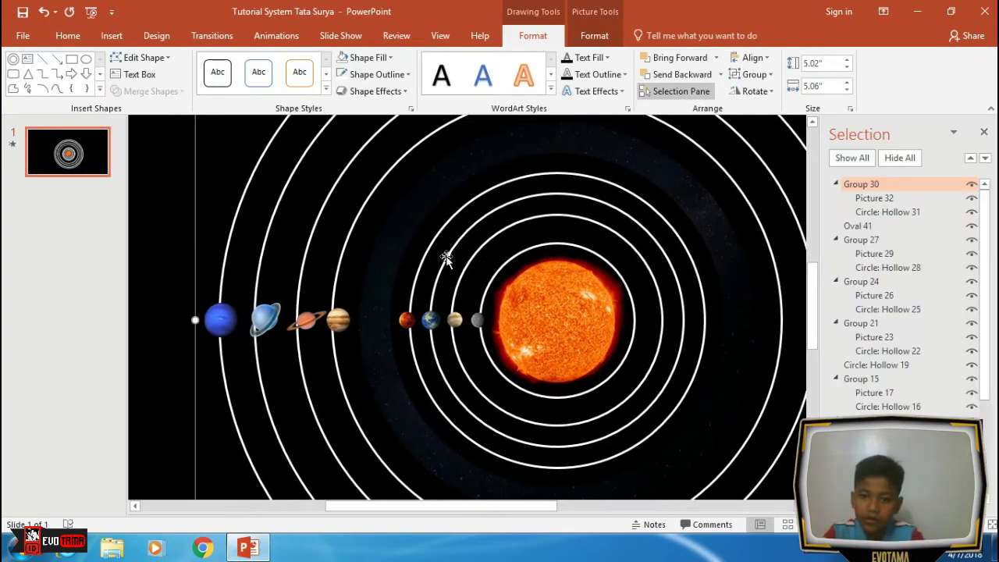
key("Escape")
key("F5")
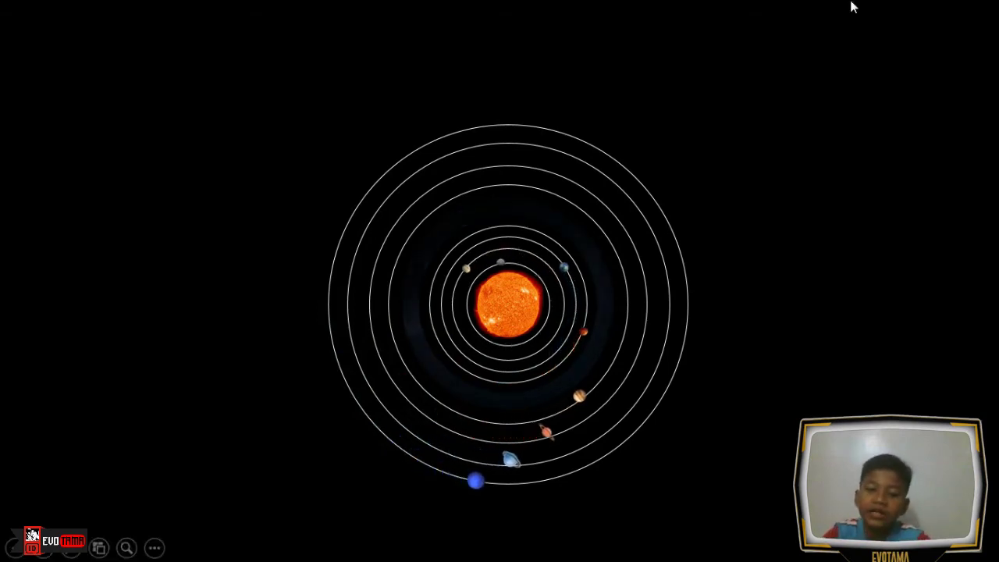
Press Esc to leave the slideshow and return to Normal view.
key("Escape")
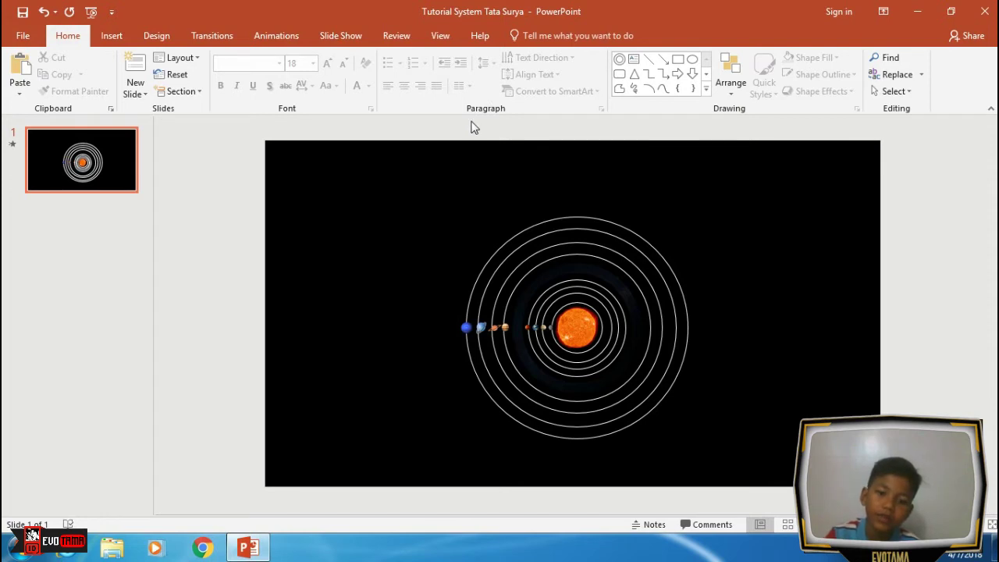
Insert the Asteroid, Astronot and Bulan pictures from the Bonus folder.
left_click(111, 37)
left_click(100, 74)
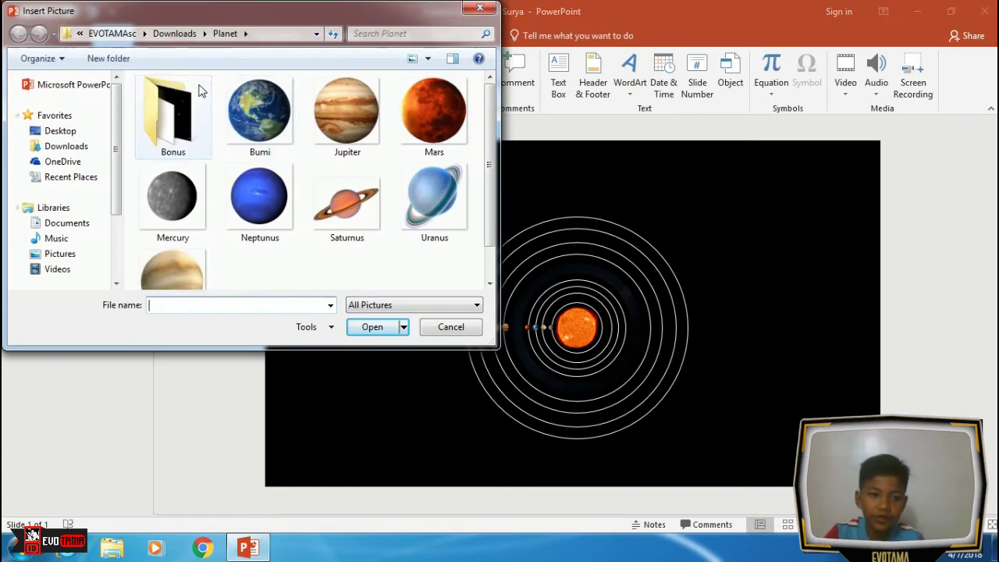
double_click(195, 106)
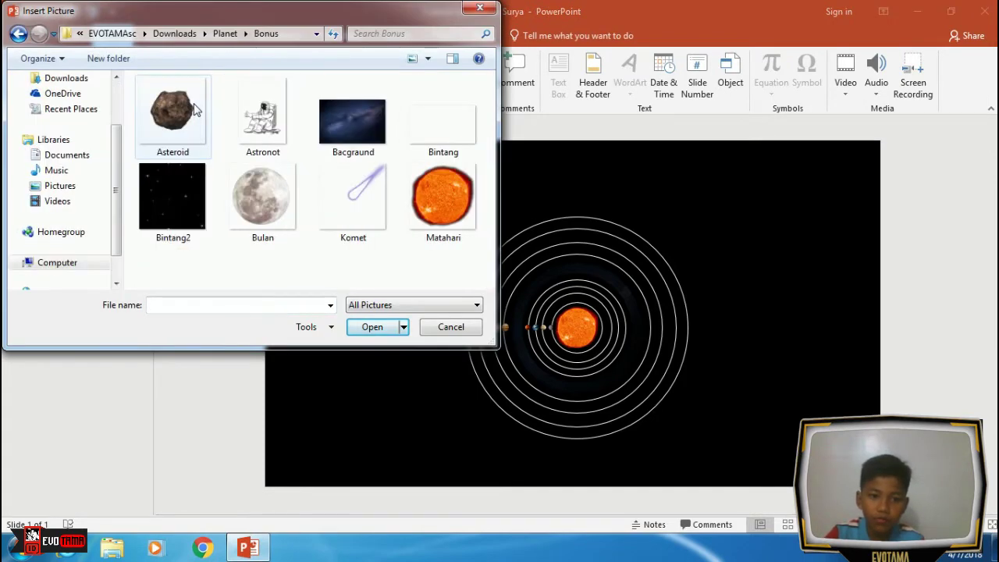
left_click(265, 135)
left_click(187, 138, "shift")
left_click(262, 183, "shift")
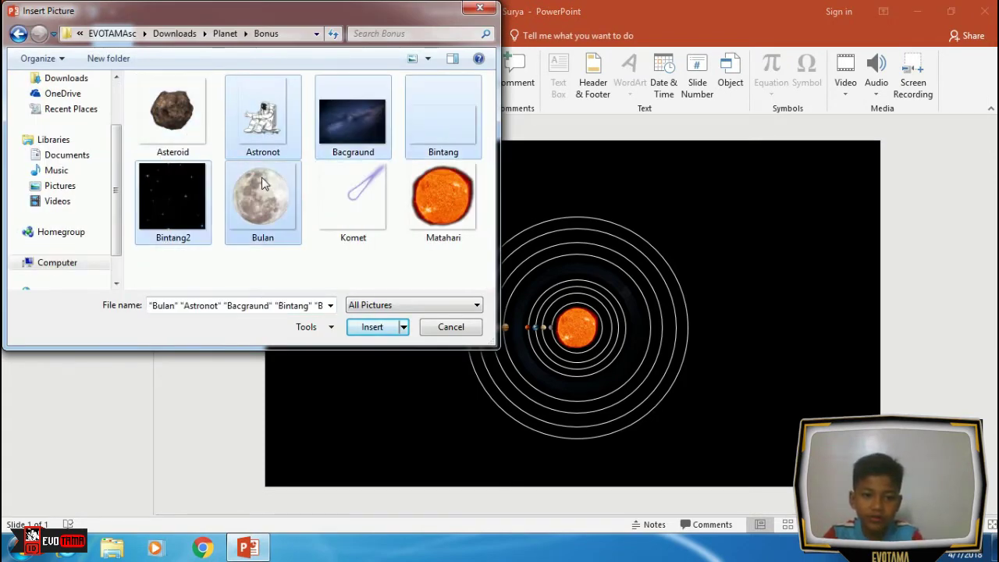
left_click(199, 133)
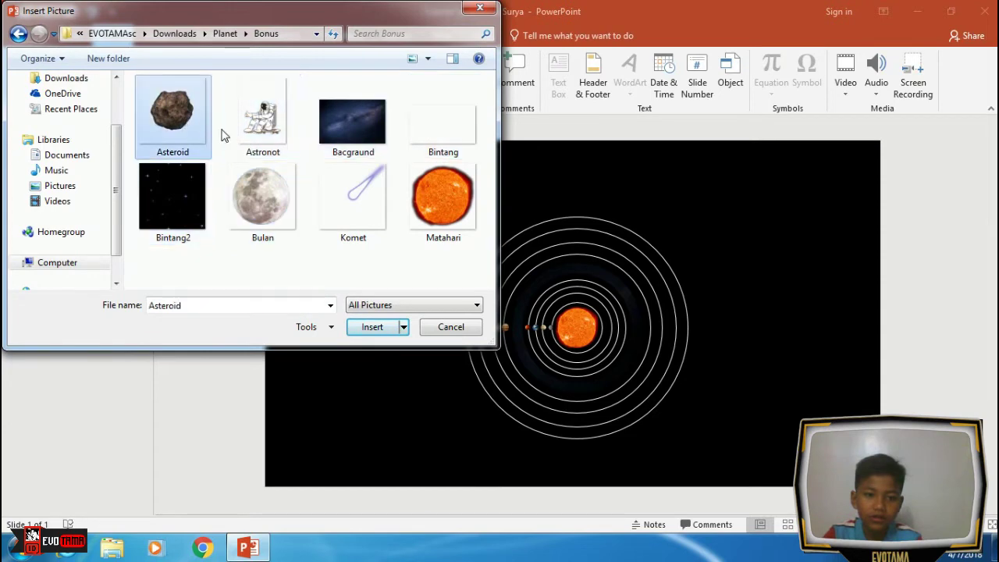
left_click(265, 134, "ctrl")
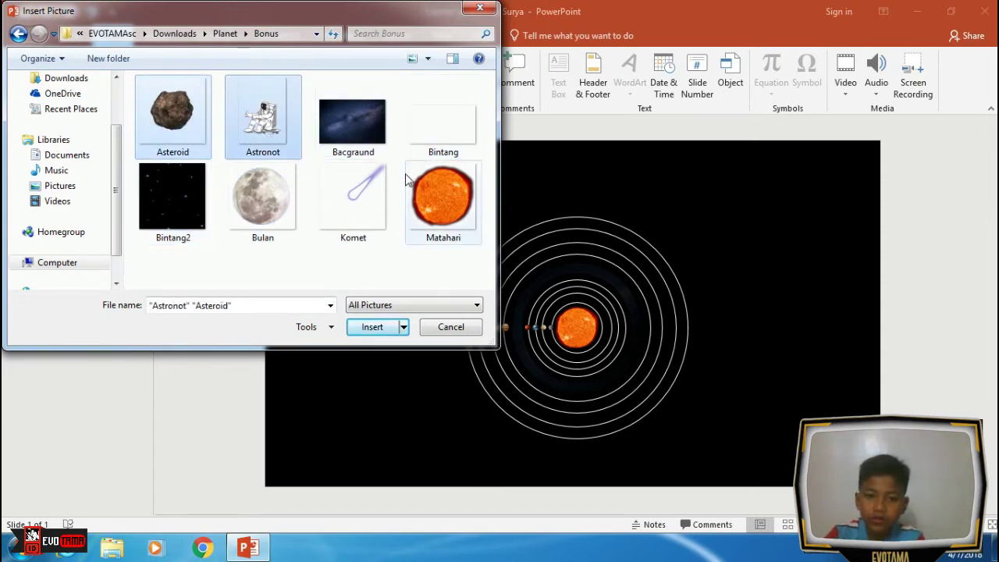
left_click(250, 191, "ctrl")
key("Return")
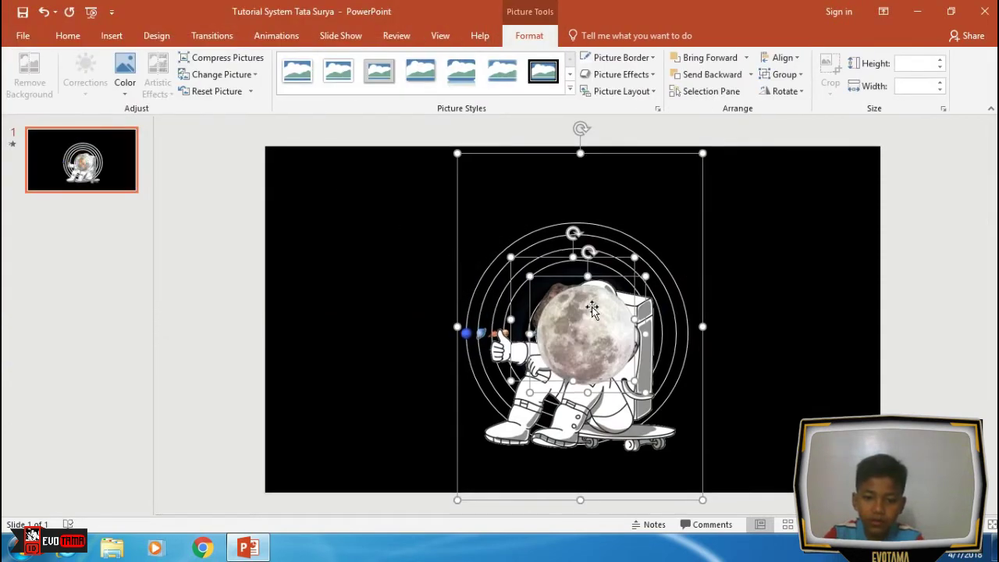
Move the moon picture to the left and shrink it to a small size.
left_click(747, 266)
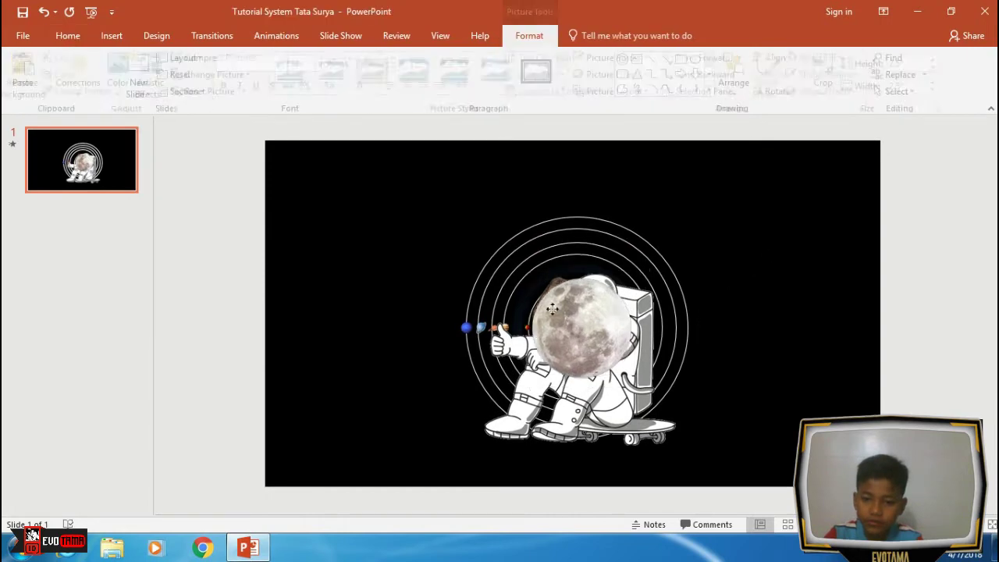
left_click_drag(601, 323, 412, 297)
mouse_move(446, 251)
left_mouse_down()
mouse_move(362, 318)
mouse_move(414, 304)
mouse_move(406, 301)
mouse_move(413, 316)
left_mouse_up()
Shrink the astronaut to about 1.46 inches tall and move it to the upper right.
left_click(694, 175)
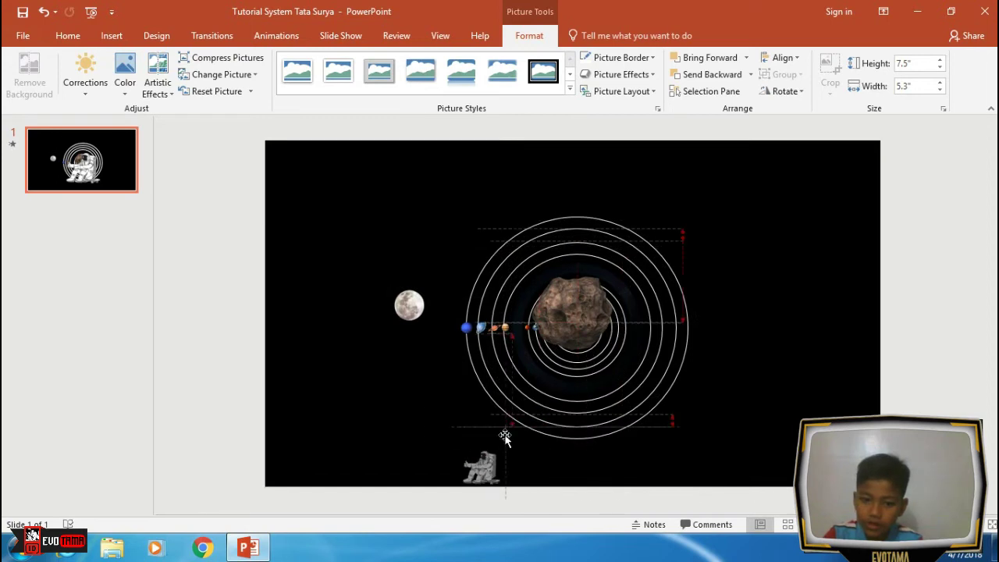
mouse_move(701, 152)
left_mouse_down()
mouse_move(506, 433)
mouse_move(554, 433)
left_mouse_up()
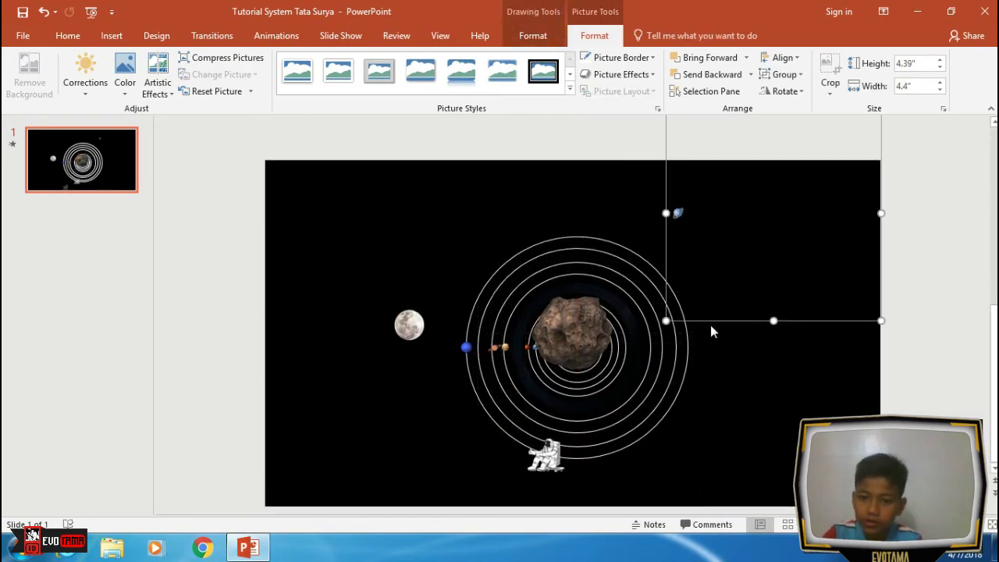
left_click(582, 417)
left_click(544, 449)
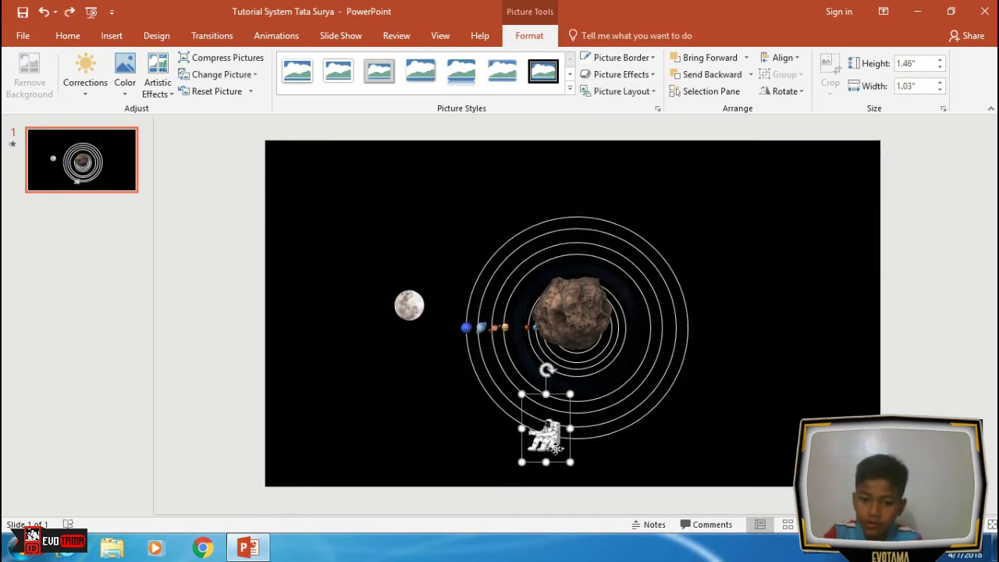
mouse_move(546, 446)
left_mouse_down()
mouse_move(785, 296)
mouse_move(794, 263)
left_mouse_up()
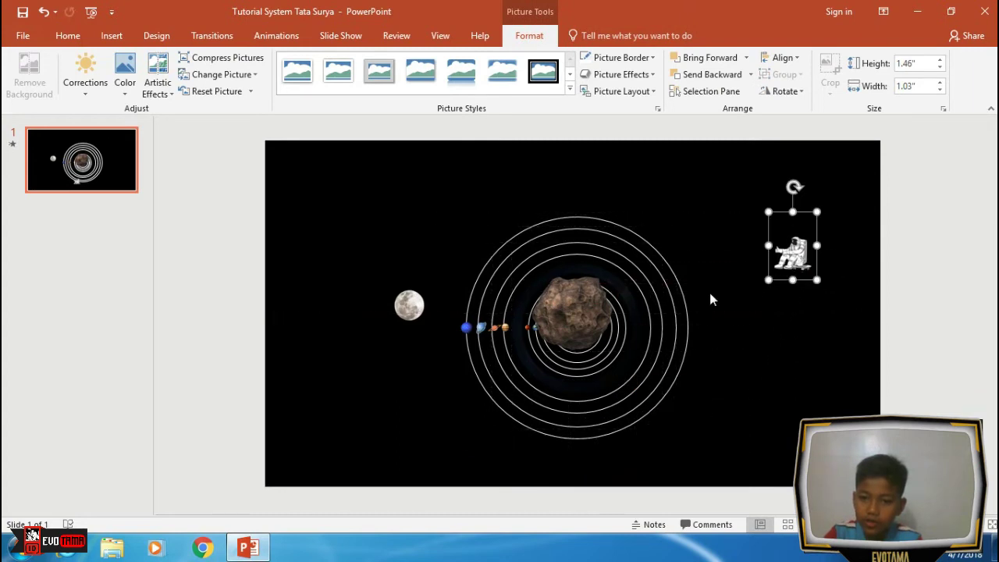
Move the asteroid upper-left to uncover the sun, and shift the moon further left.
left_click(595, 315)
mouse_move(595, 315)
left_mouse_down()
mouse_move(368, 207)
mouse_move(327, 202)
mouse_move(316, 181)
mouse_move(458, 223)
left_mouse_up()
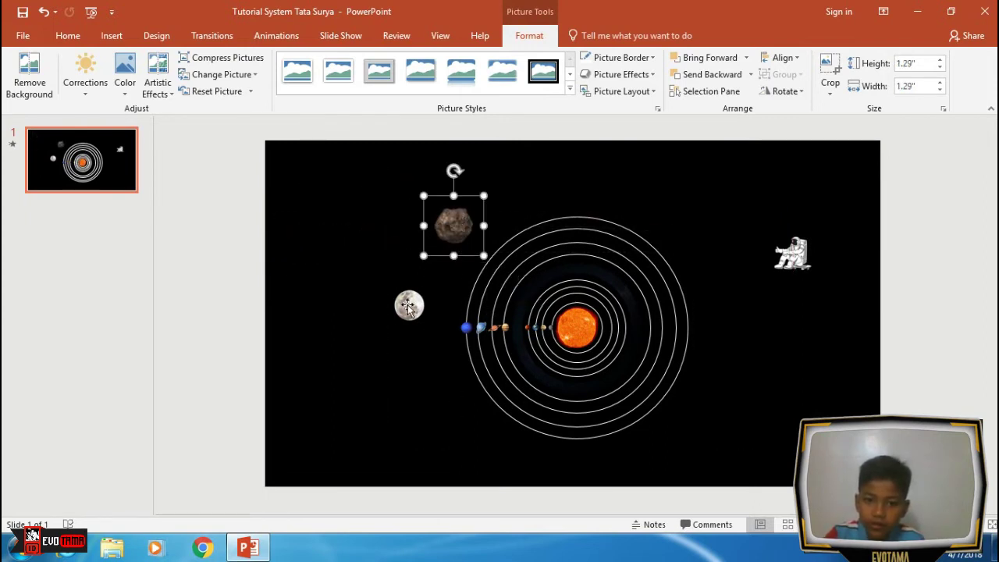
left_click_drag(407, 306, 365, 306)
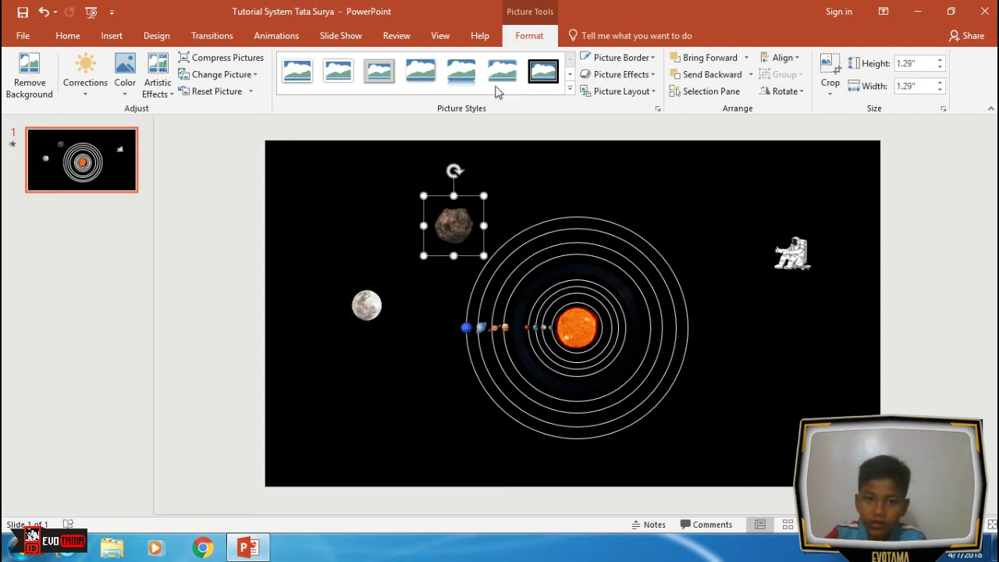
Give the asteroid a Circle motion path and stretch it into an ellipse around the sun.
left_click(287, 38)
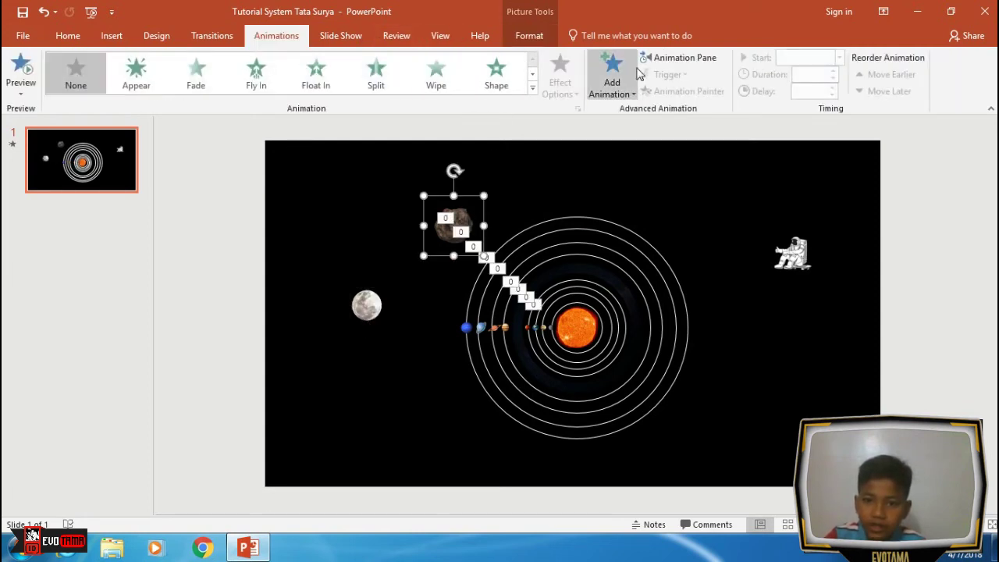
left_click(671, 59)
left_click(612, 78)
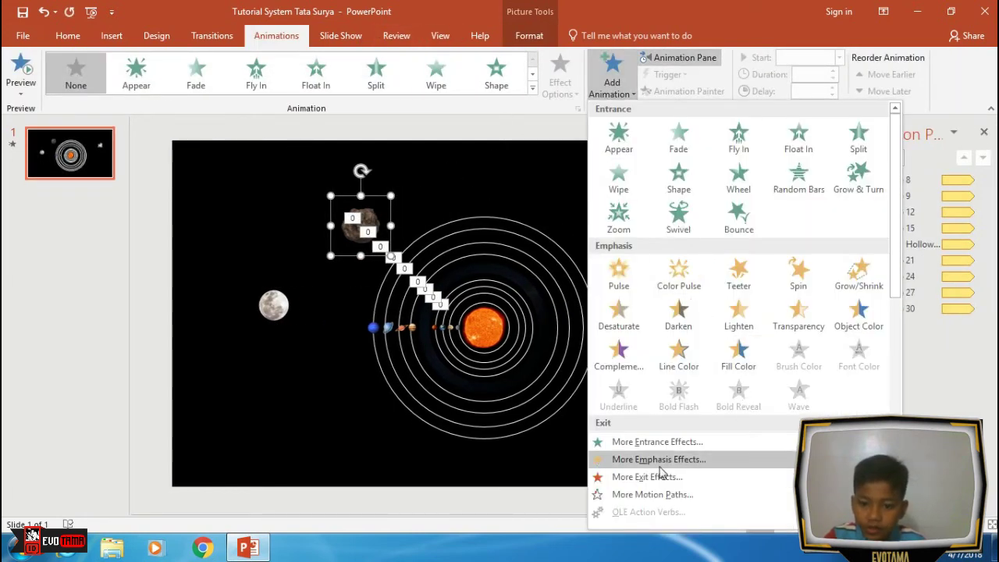
left_click(652, 494)
double_click(414, 172)
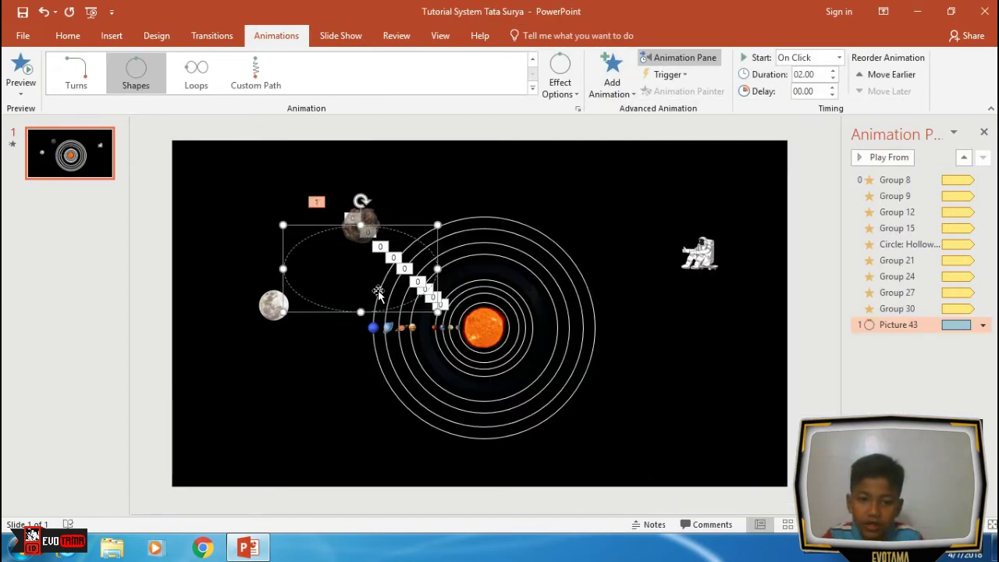
left_click_drag(361, 310, 361, 448)
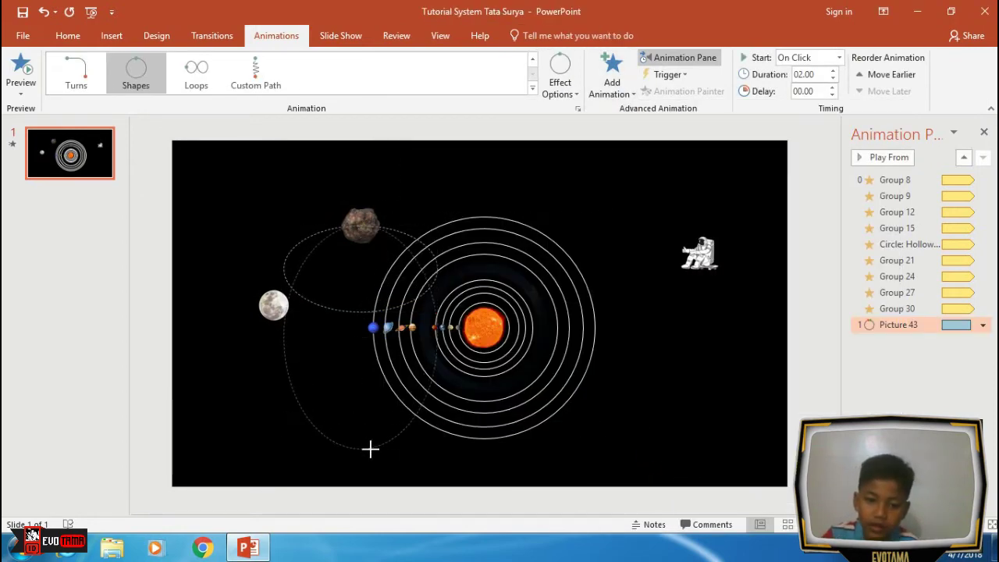
left_click_drag(438, 337, 659, 336)
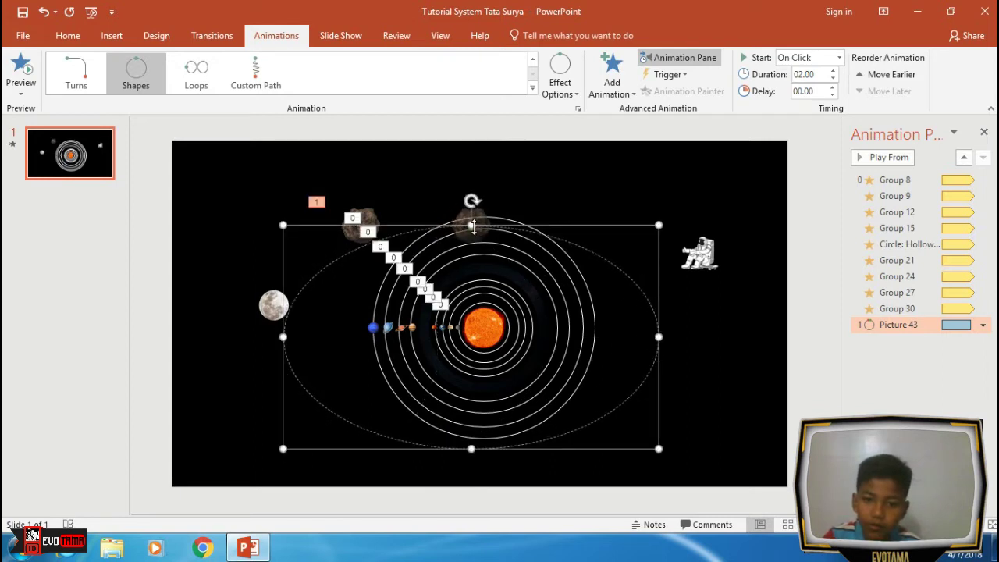
left_click(476, 191)
Nudge the orbit rings down, reshape the asteroid's oval path narrower and taller, and save.
left_click(472, 235)
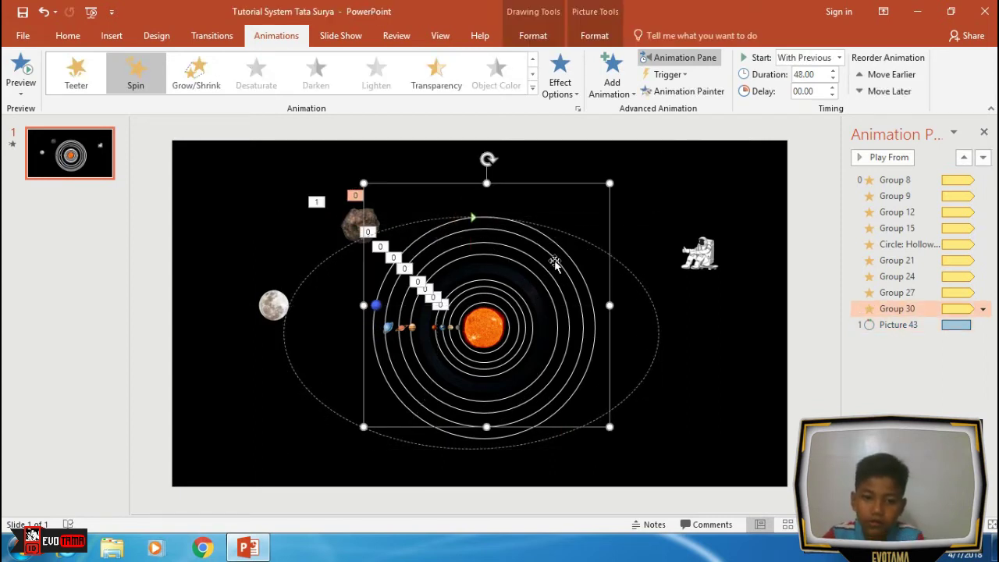
left_click_drag(556, 268, 553, 291)
left_click(652, 284)
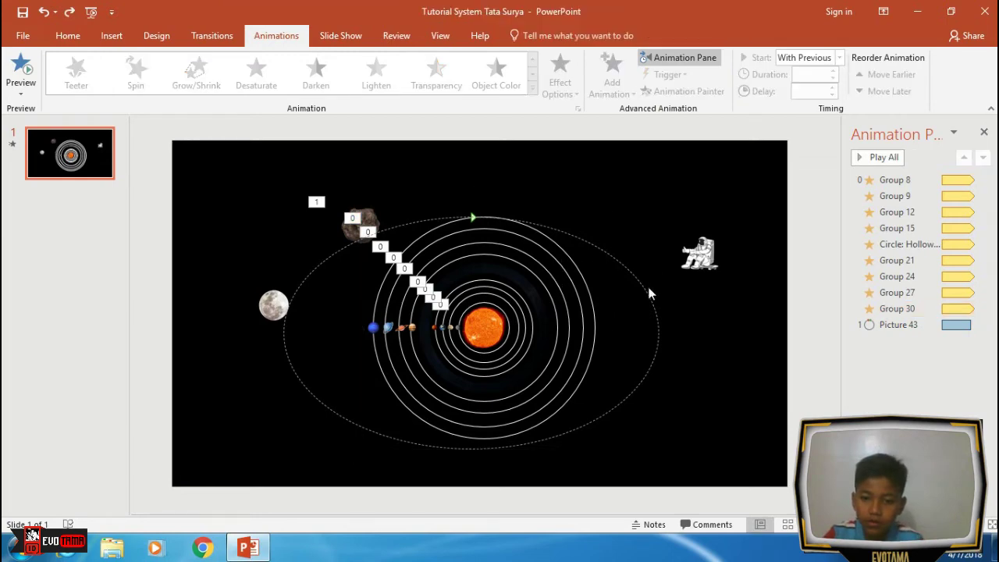
left_click(638, 284)
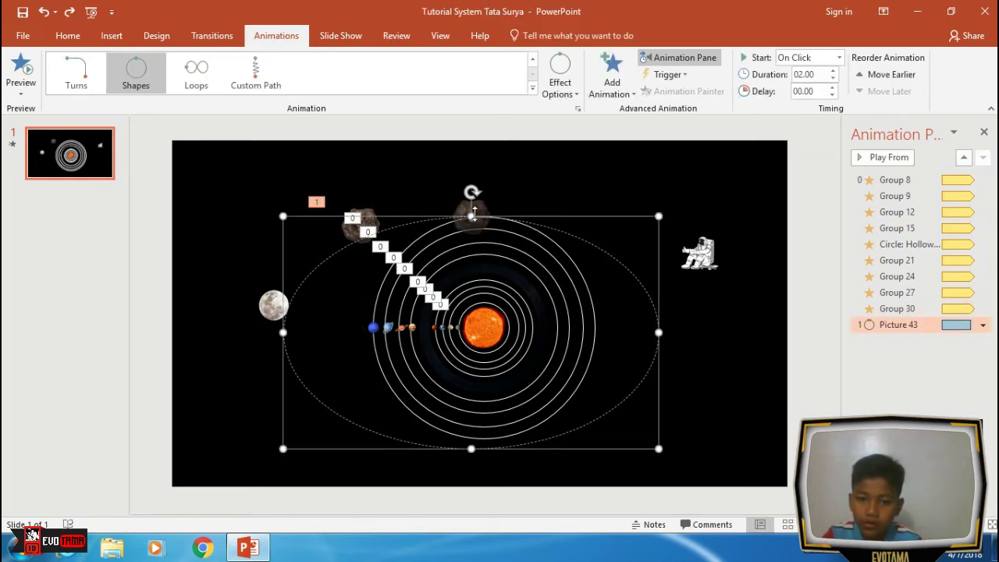
left_click_drag(471, 216, 472, 188)
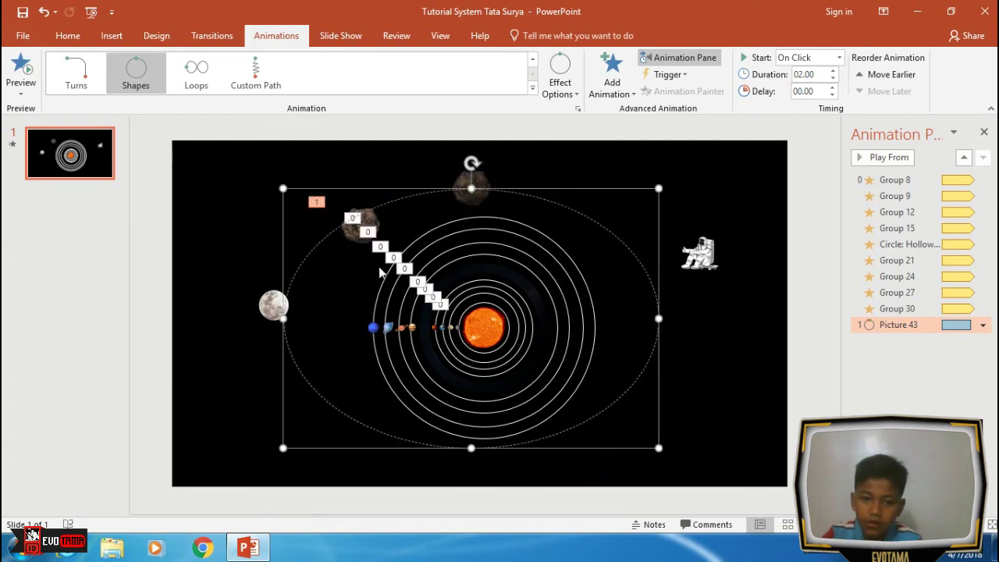
left_click_drag(283, 318, 323, 319)
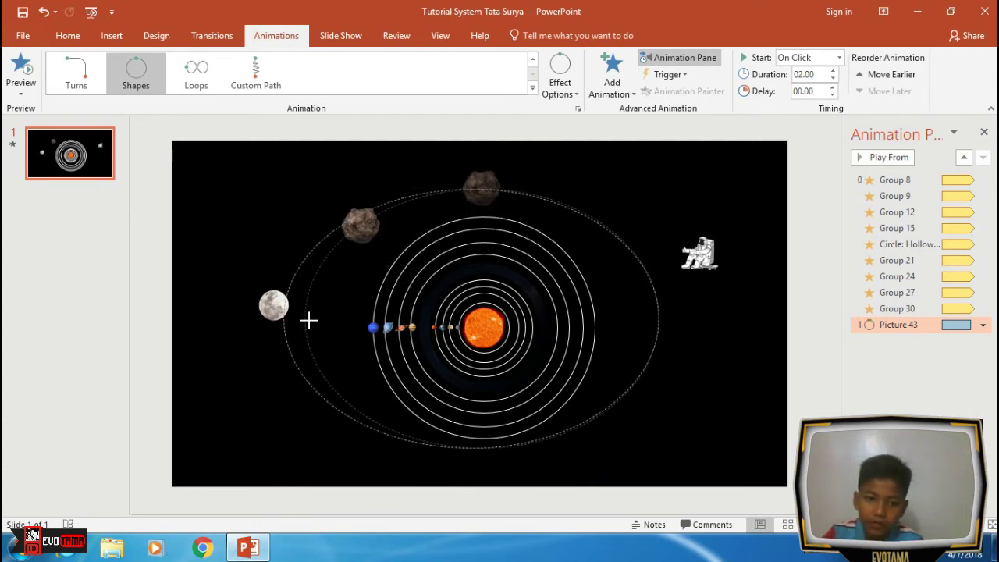
left_click_drag(660, 320, 617, 319)
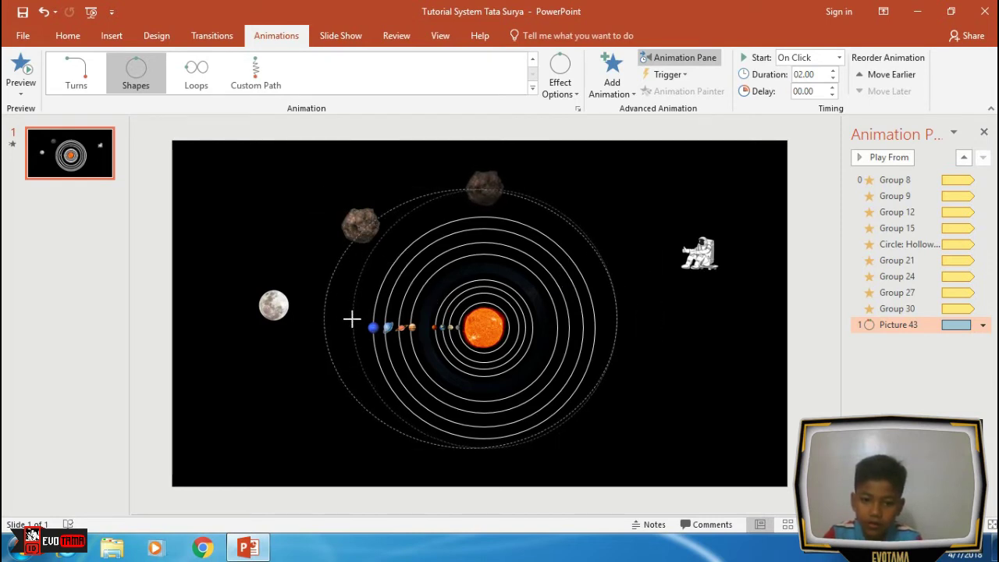
left_click(696, 373)
key("ctrl+s")
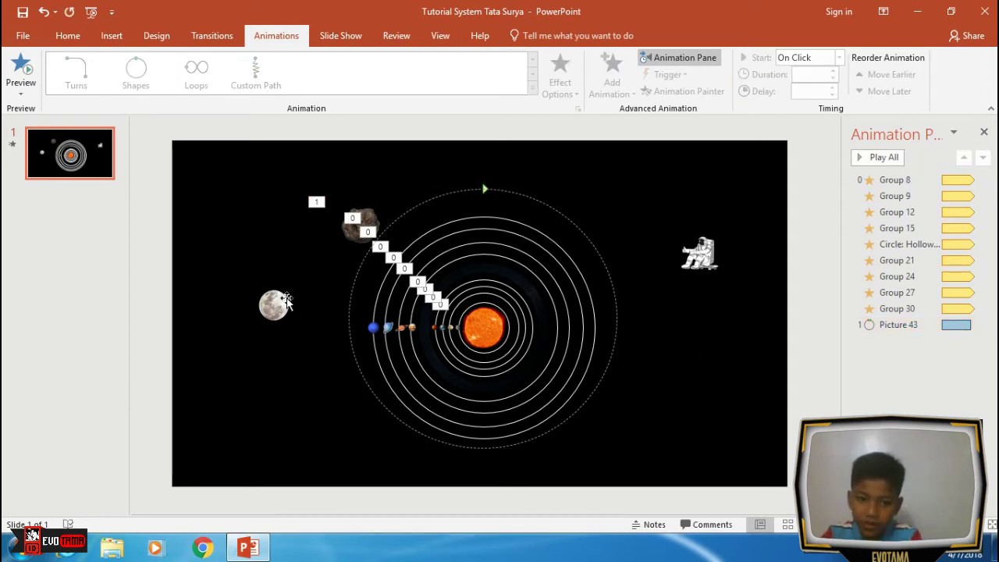
Move the moon closer to the rings and add a Spin animation starting With Previous.
left_click_drag(286, 301, 330, 311)
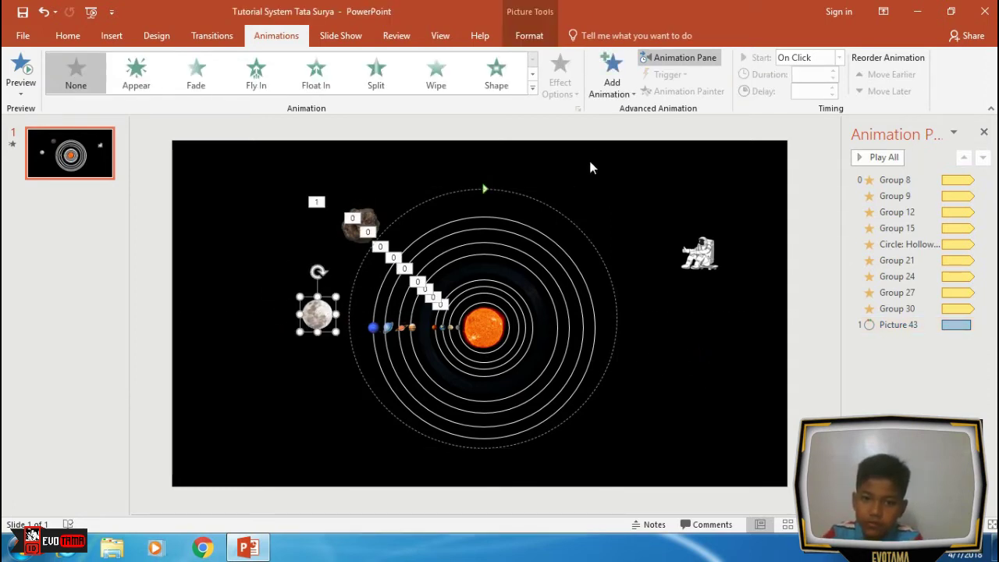
left_click(610, 82)
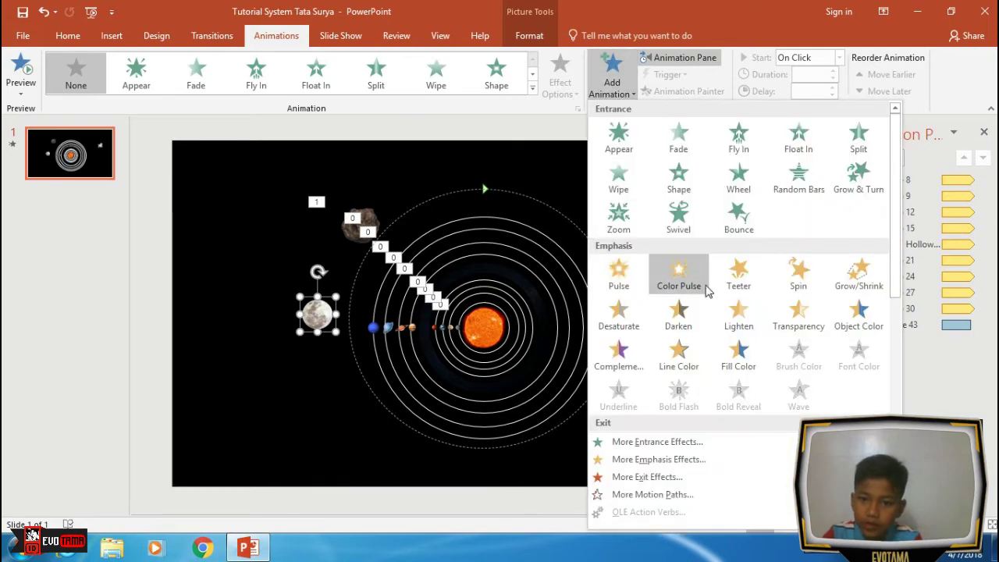
left_click(799, 269)
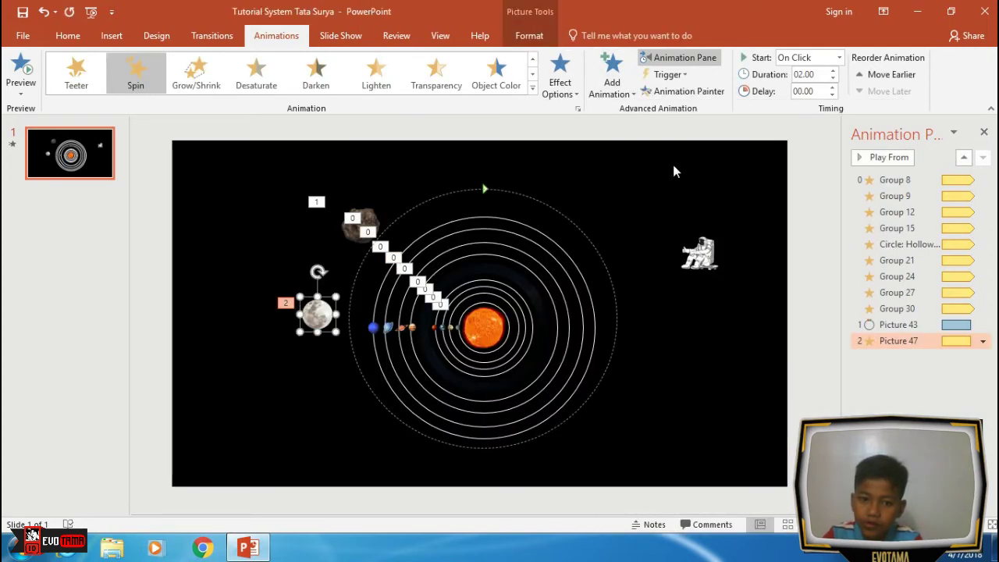
left_click(829, 57)
left_click(811, 83)
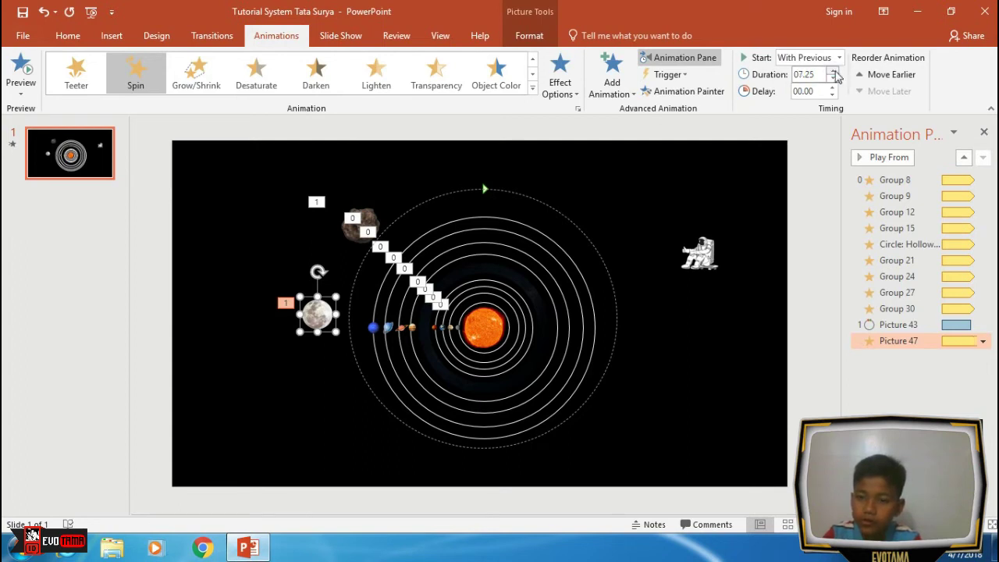
Set the asteroid's Circle path timing to start With Previous with a 20-second duration.
left_click(364, 225)
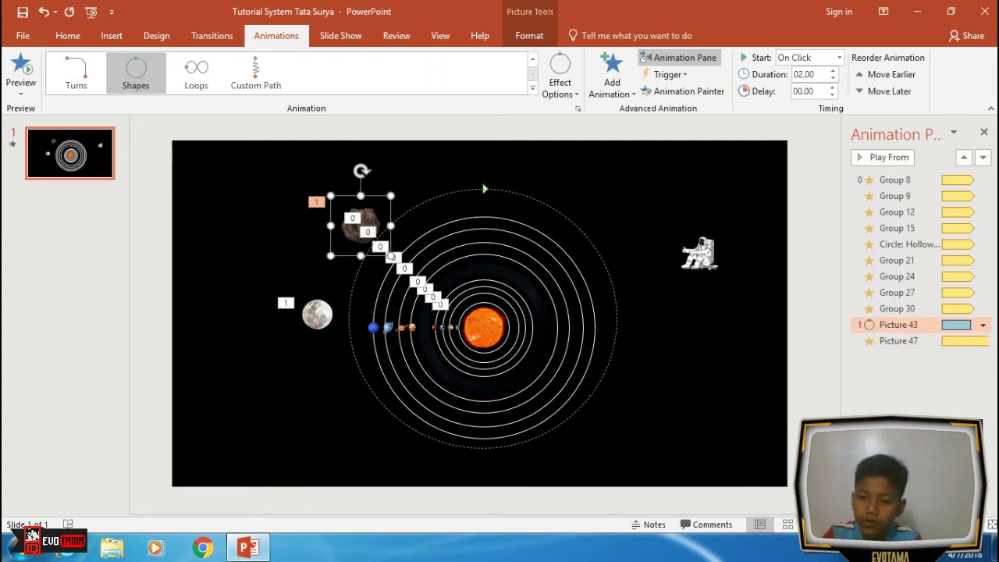
left_click(983, 325)
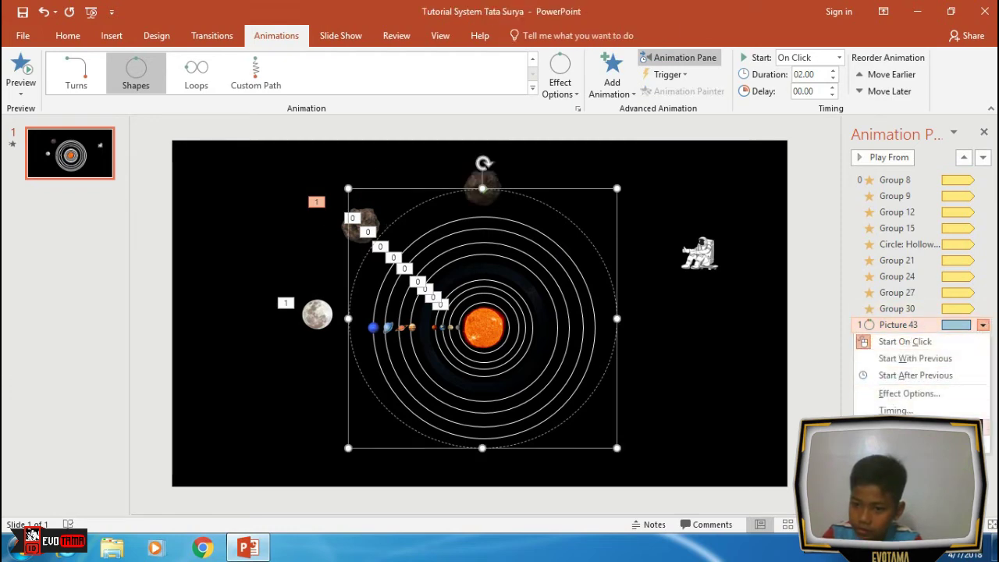
left_click(876, 411)
left_click(345, 282)
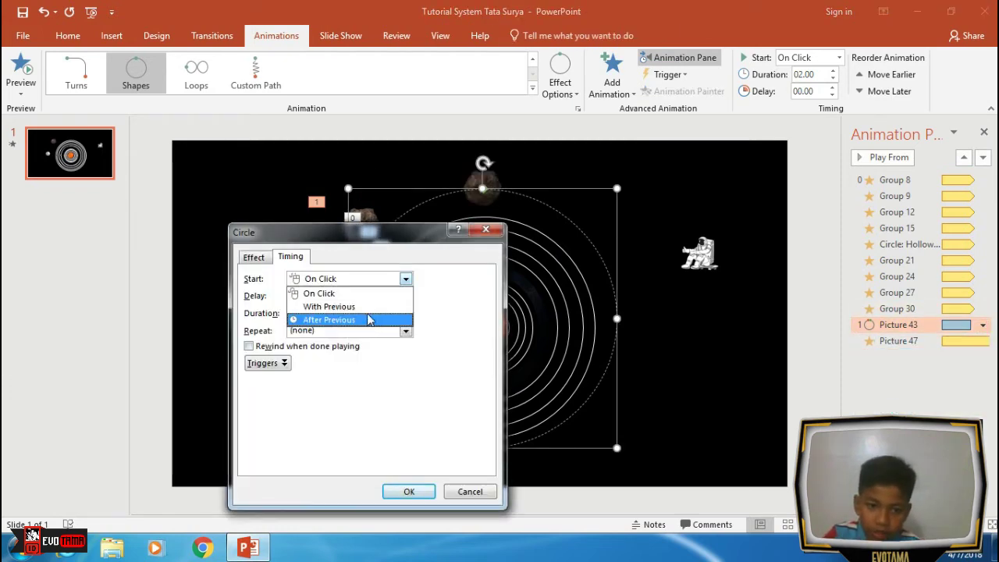
left_click(367, 294)
left_click(386, 278)
left_click(332, 310)
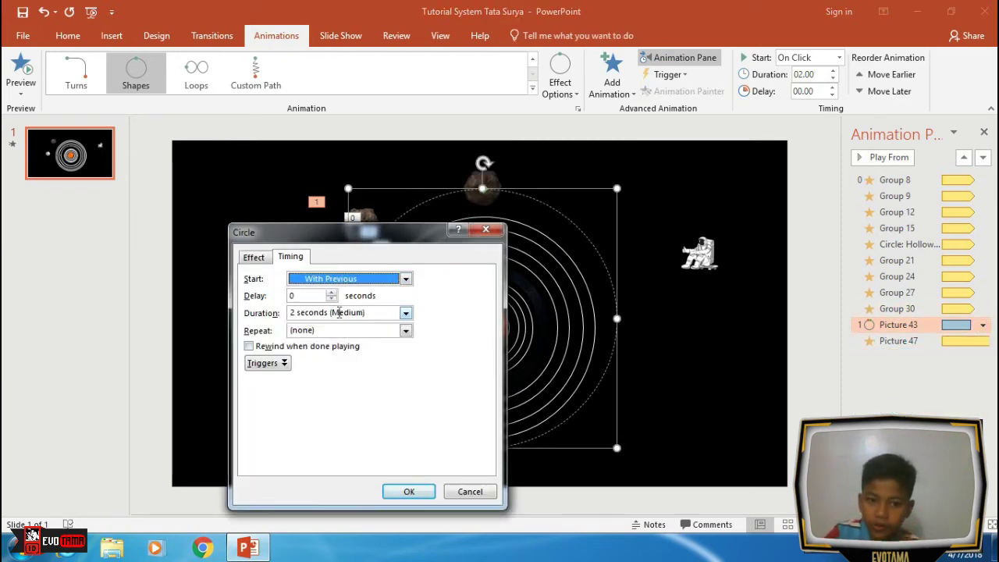
left_click(406, 314)
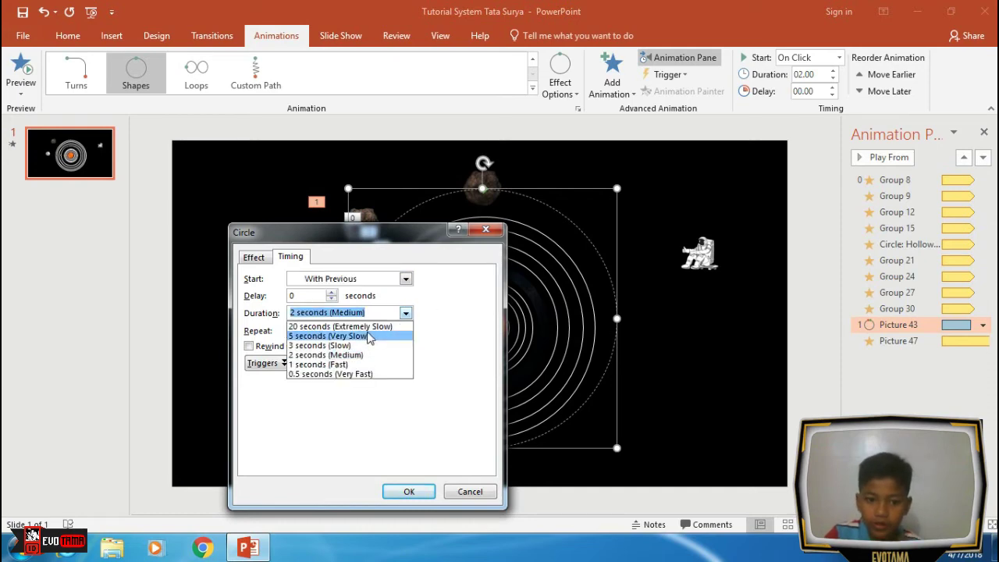
left_click(305, 320)
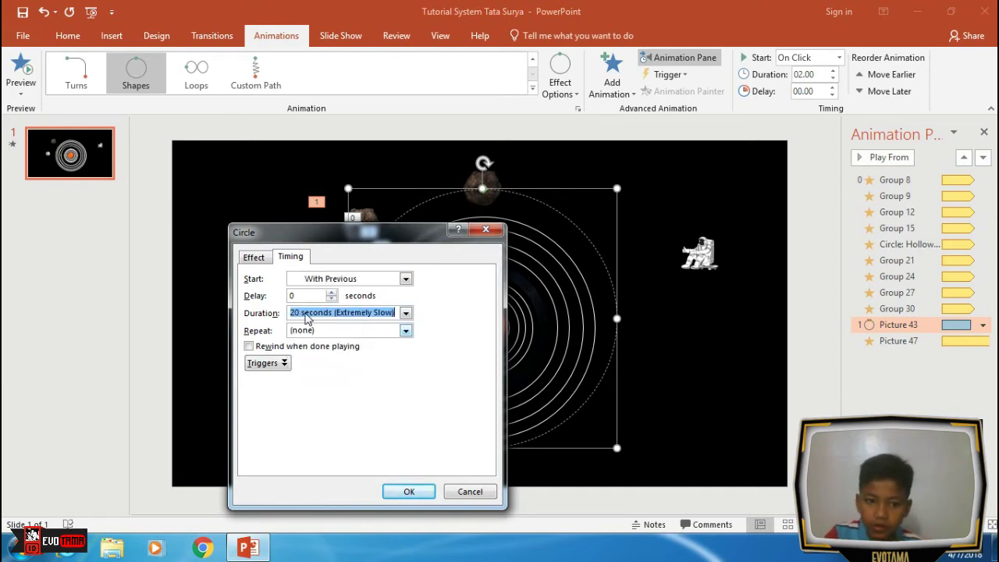
Set smooth start and end to 0, repeat Until End of Slide, and confirm with OK.
left_click(255, 259)
mouse_move(351, 311)
left_mouse_down()
mouse_move(304, 320)
mouse_move(304, 336)
left_mouse_up()
left_click(286, 373)
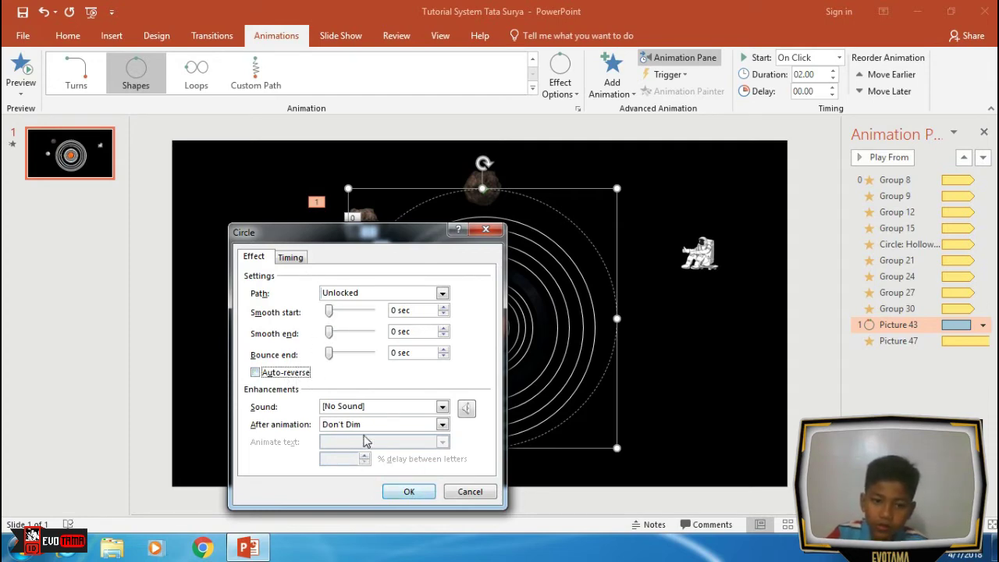
left_click(293, 258)
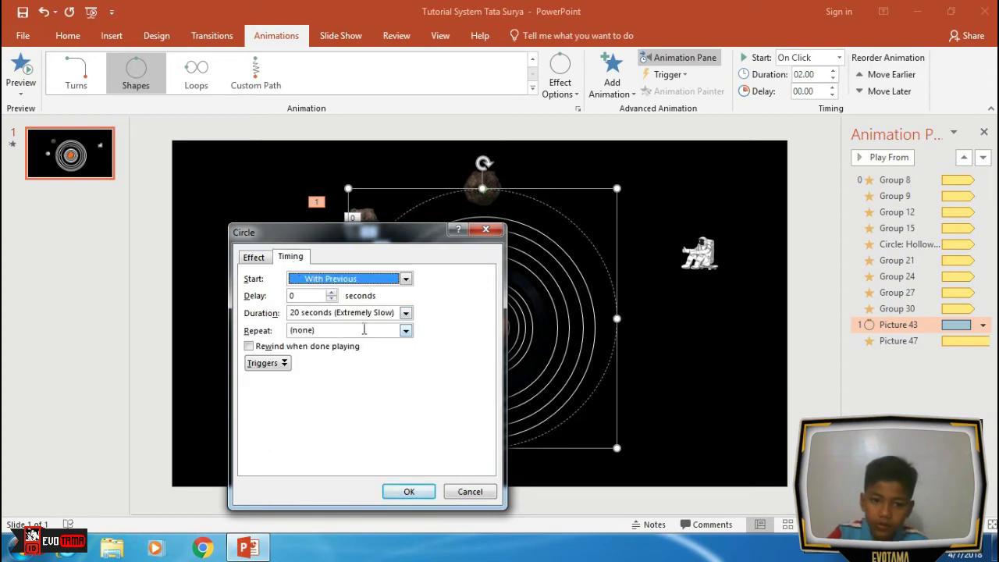
left_click(406, 332)
left_click(327, 413)
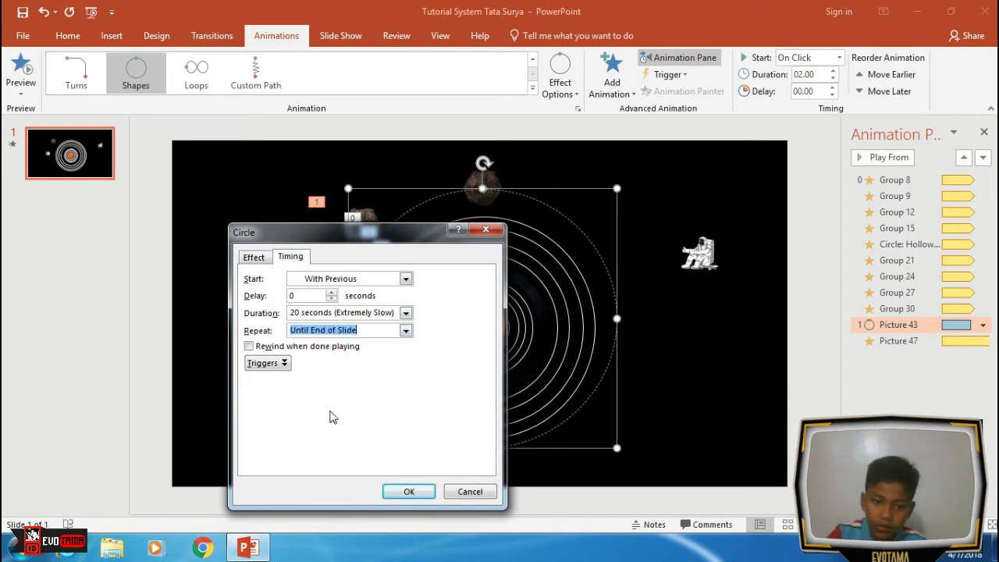
left_click(407, 490)
left_click_drag(929, 342, 929, 334)
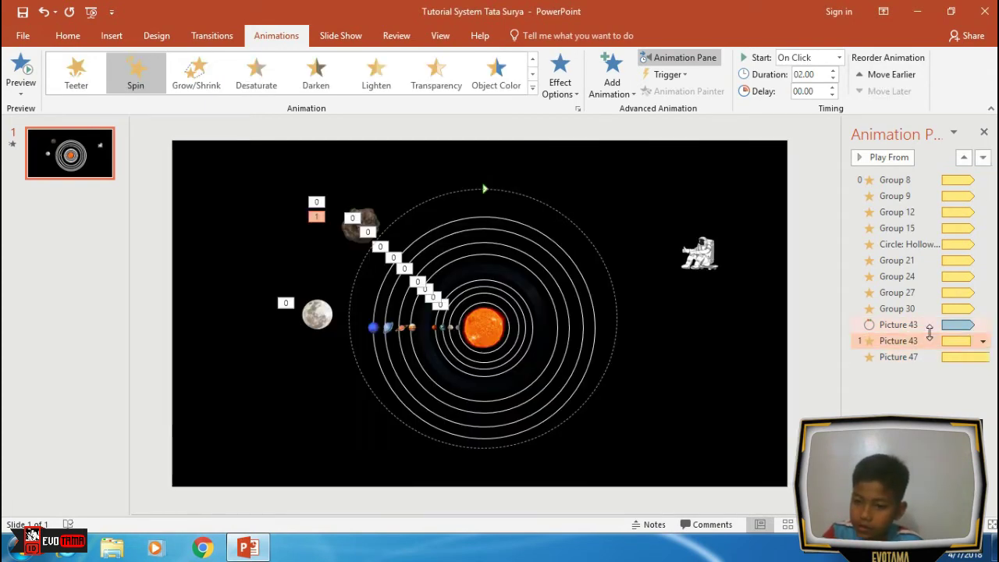
Make the asteroid's Spin start With Previous and lengthen it to 7.75 seconds.
left_click(838, 57)
left_click(803, 85)
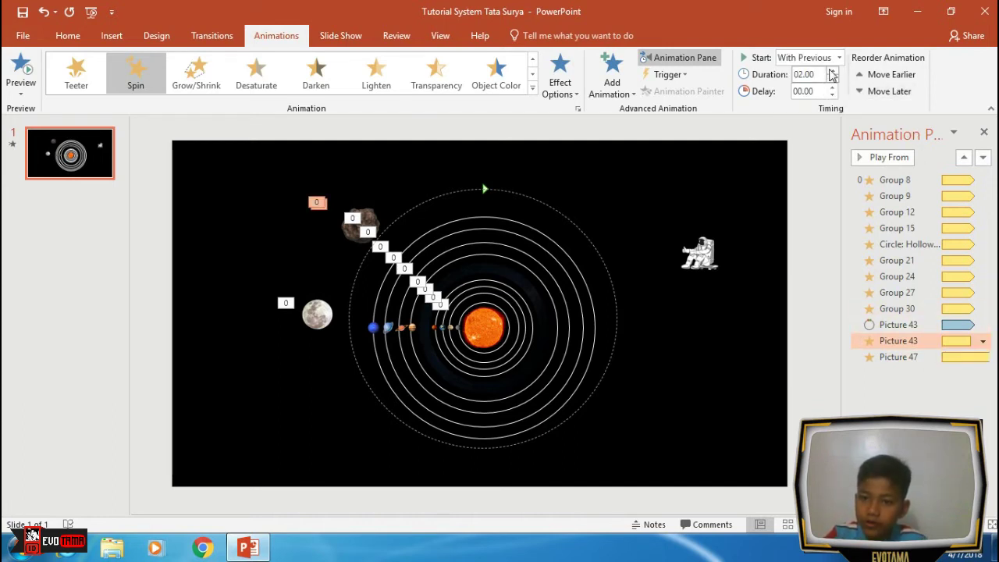
left_click(831, 71)
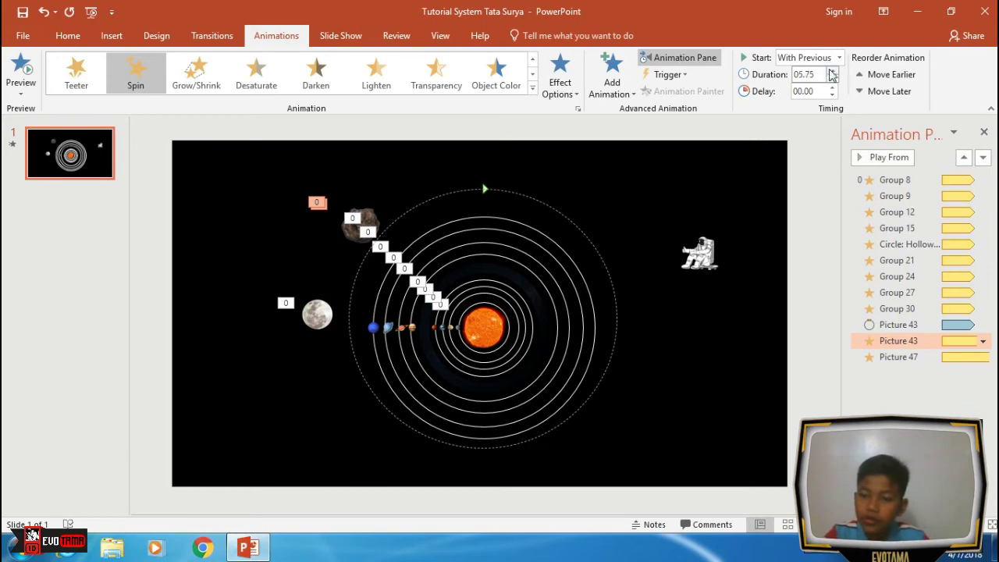
Set the asteroid's Spin to repeat Until End of Slide in its Effect Options.
left_click(812, 158)
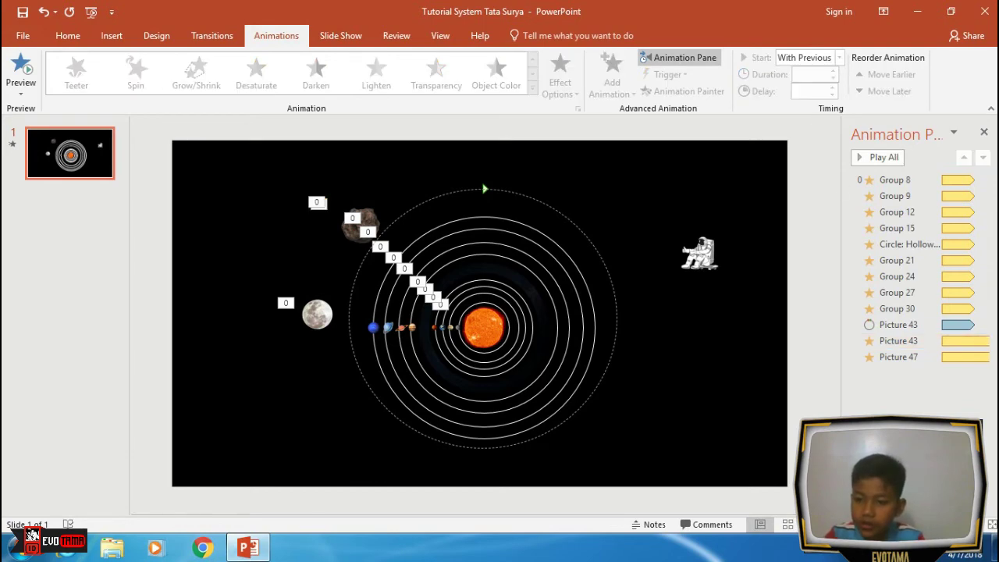
left_click(972, 341)
left_click(984, 341)
left_click(905, 408)
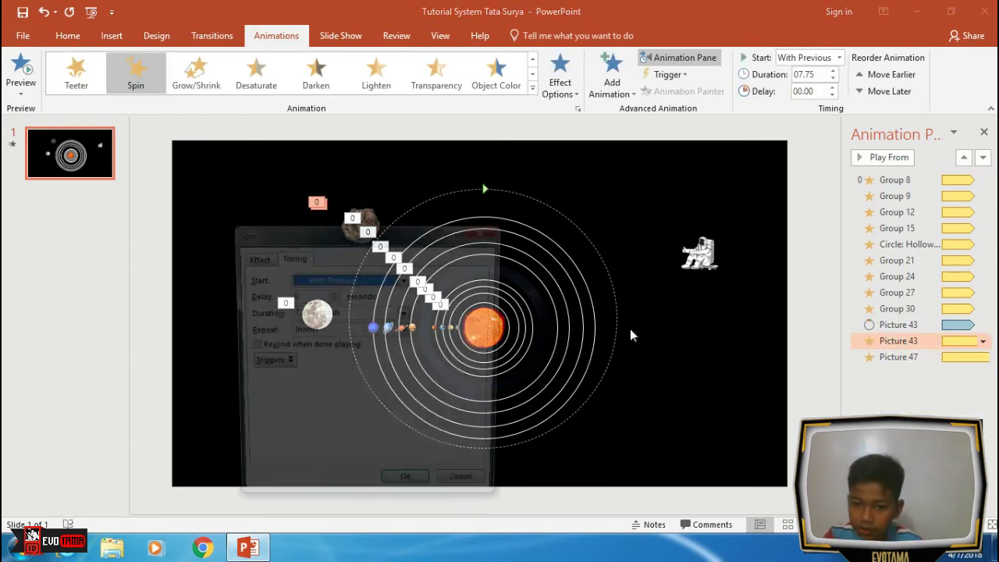
left_click(406, 330)
left_click(348, 411)
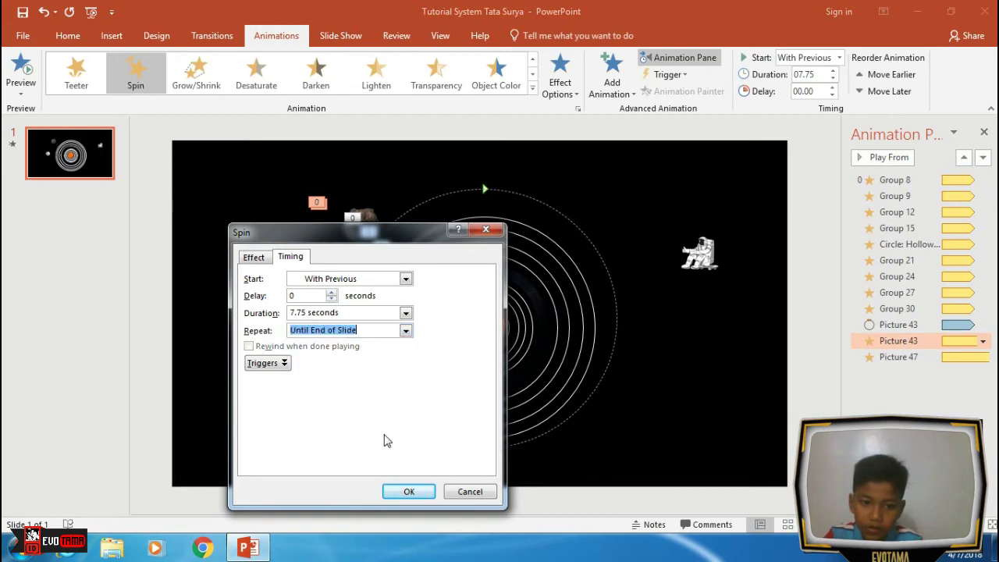
left_click(252, 257)
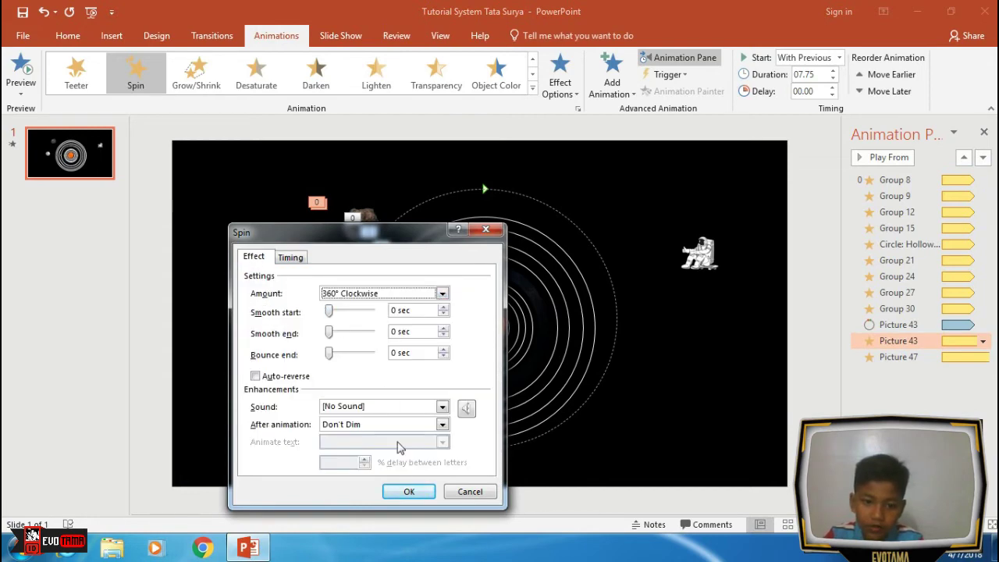
left_click(409, 490)
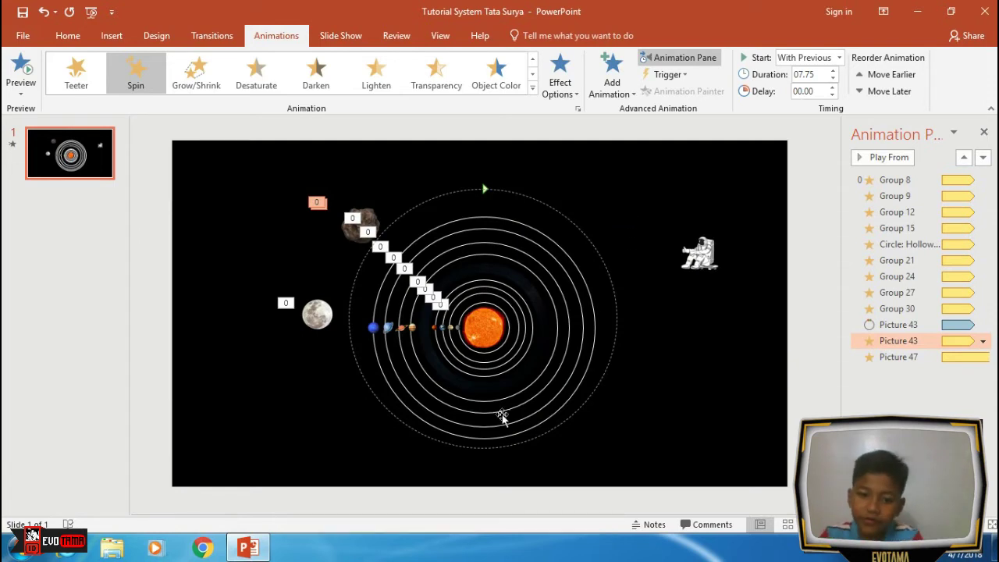
Stretch the asteroid's circular orbit path slightly taller, undoing an accidental planet-group stretch.
left_click(481, 449)
left_click_drag(481, 449, 484, 469)
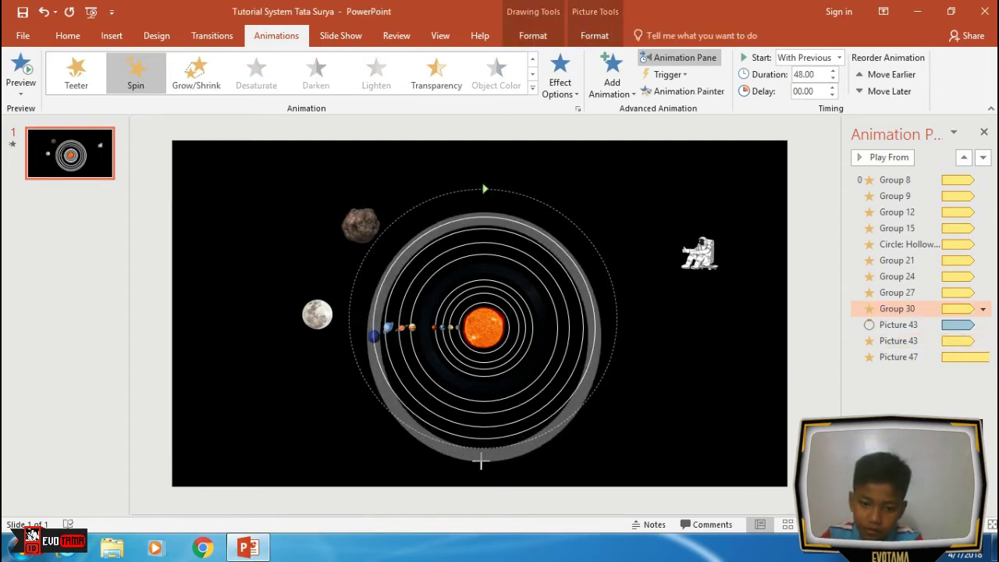
key("ctrl+z")
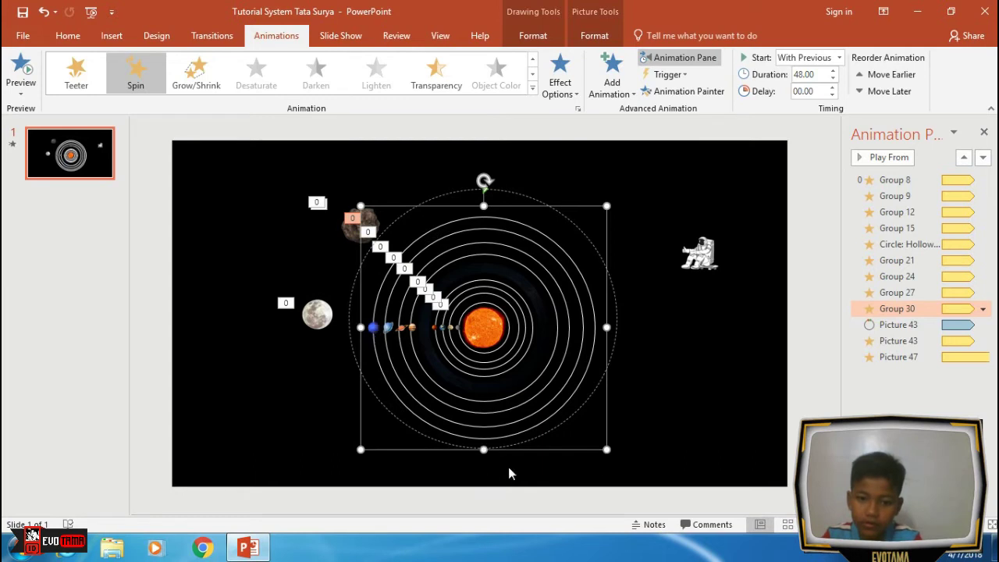
left_click(621, 331)
left_click(618, 331)
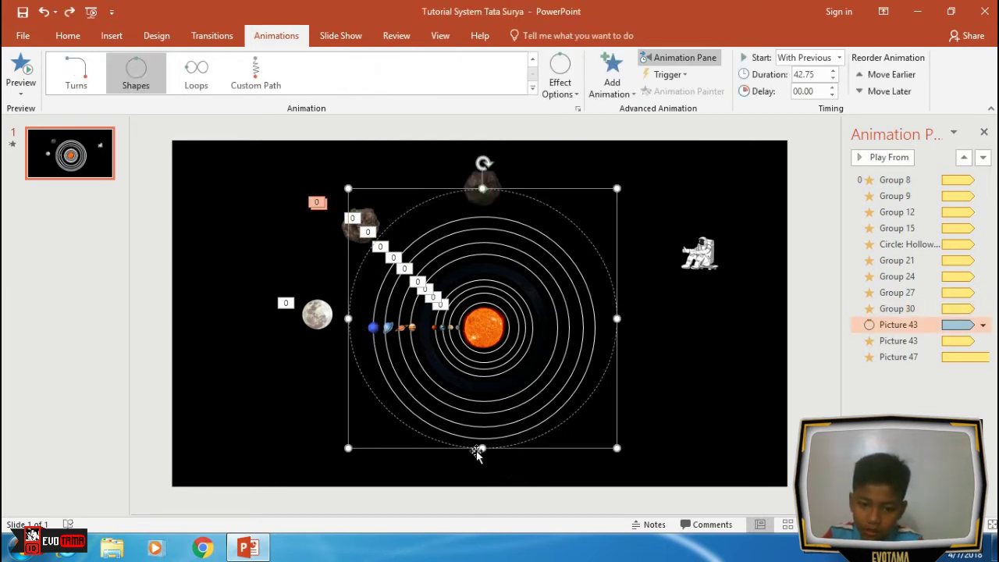
left_click_drag(481, 448, 481, 465)
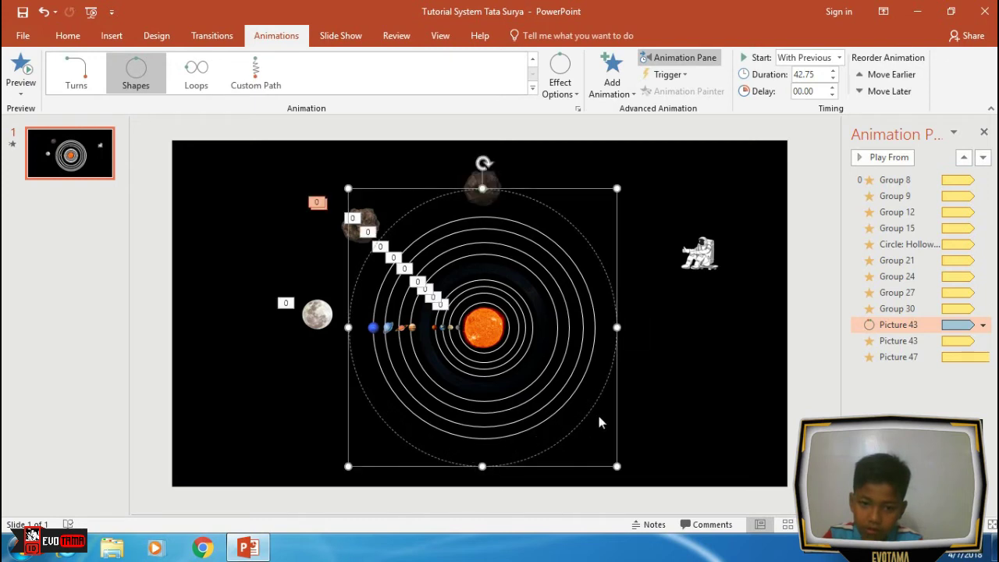
left_click(674, 407)
Save the presentation and preview the animations in a slide show.
key("ctrl+s")
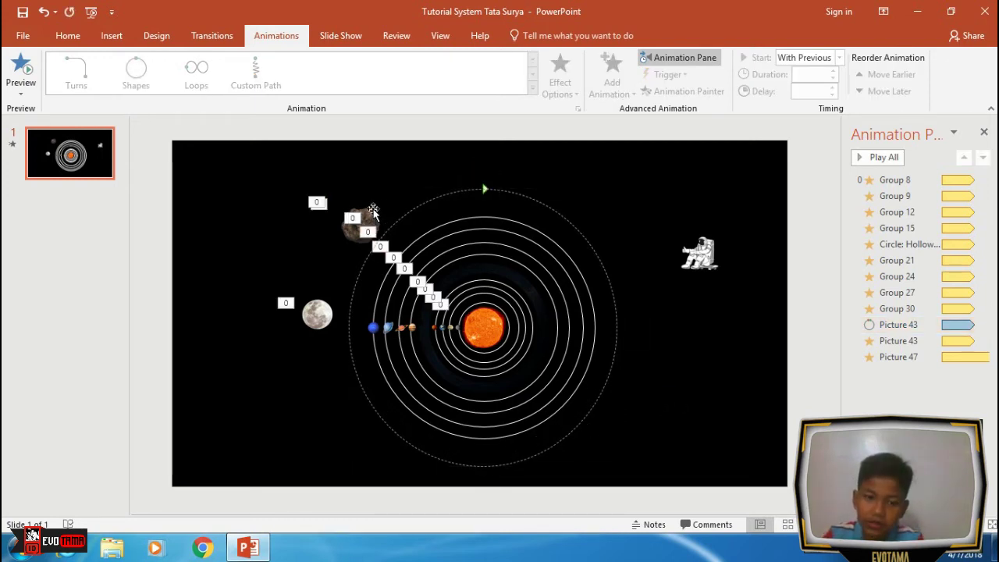
key("F5")
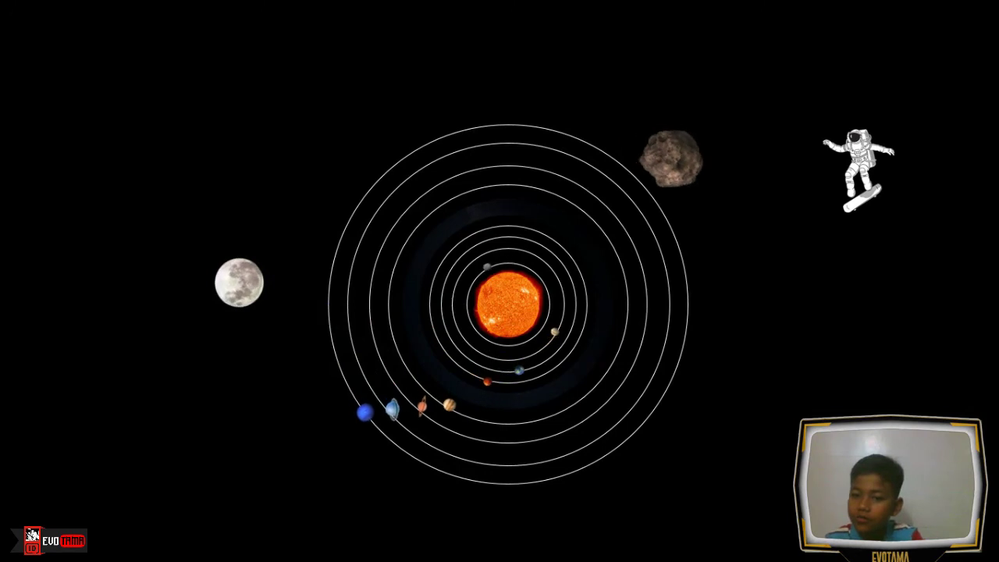
key("Escape")
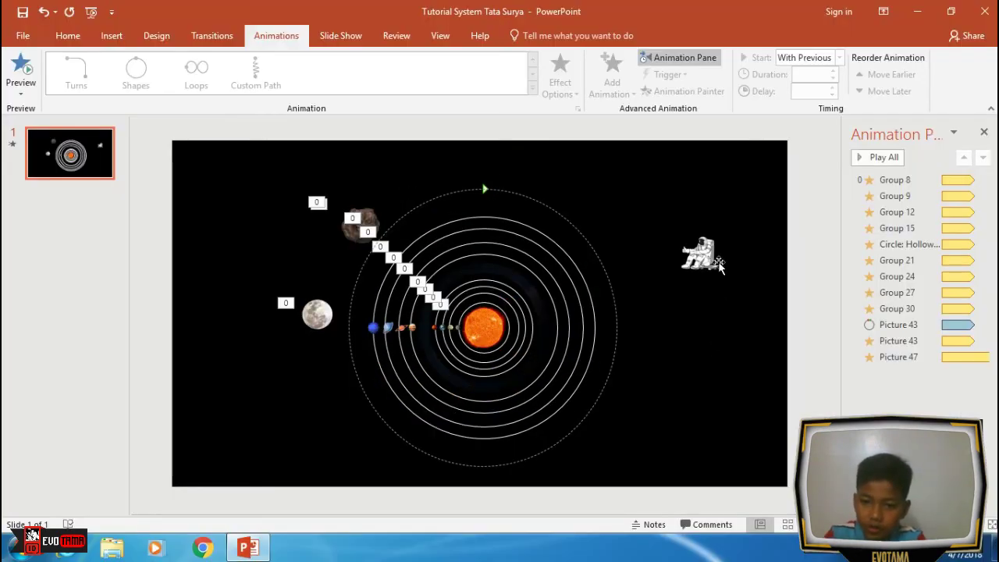
Give the astronaut a Spin animation starting With Previous, lasting 20 seconds.
left_click(700, 248)
left_click(611, 78)
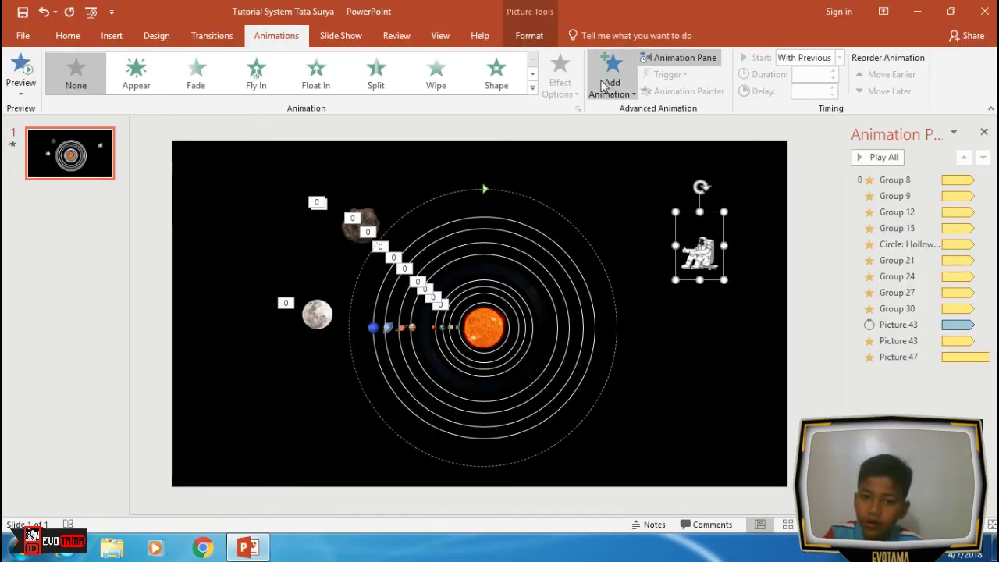
left_click(816, 282)
type("20")
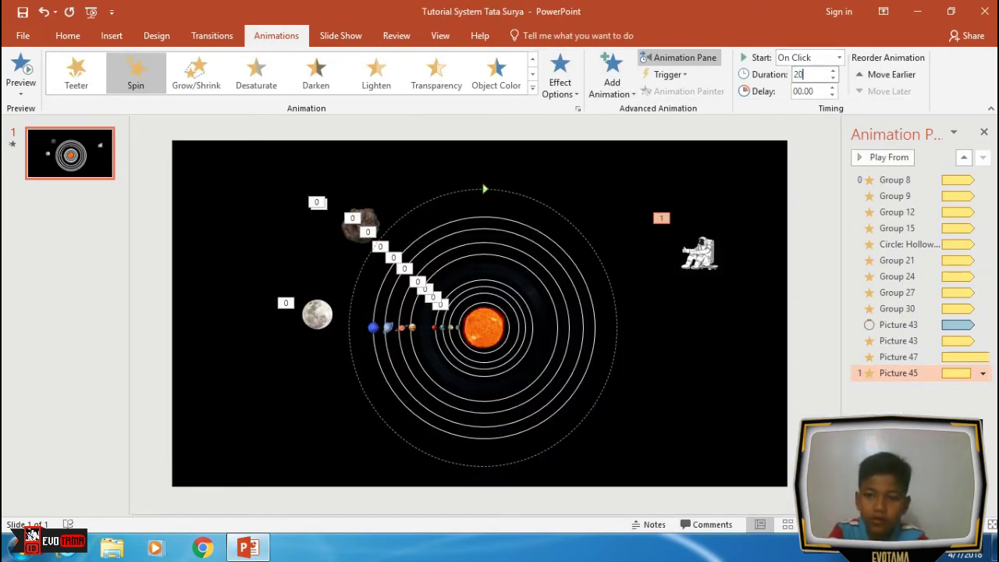
left_click(808, 57)
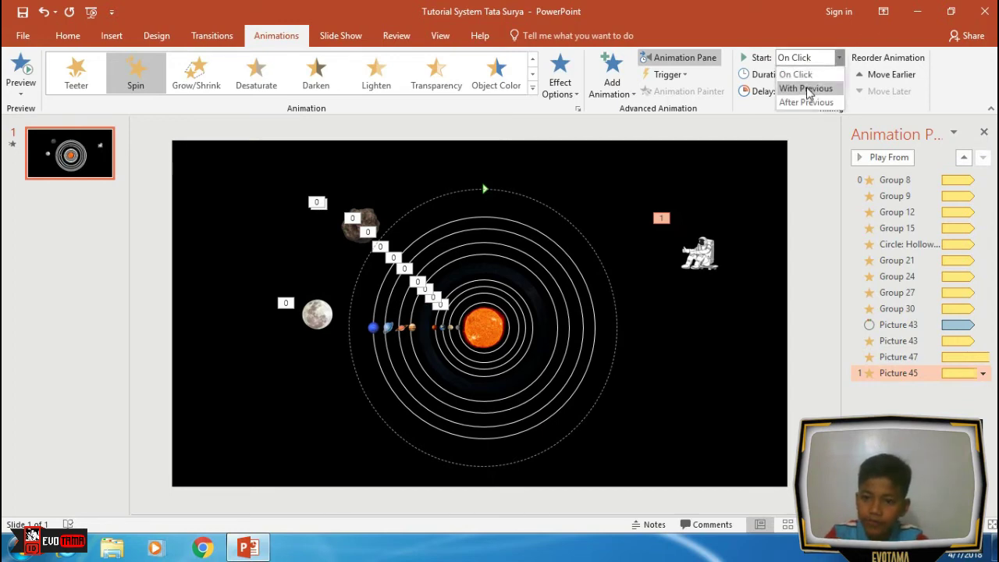
left_click(806, 89)
left_click(982, 373)
key("Escape")
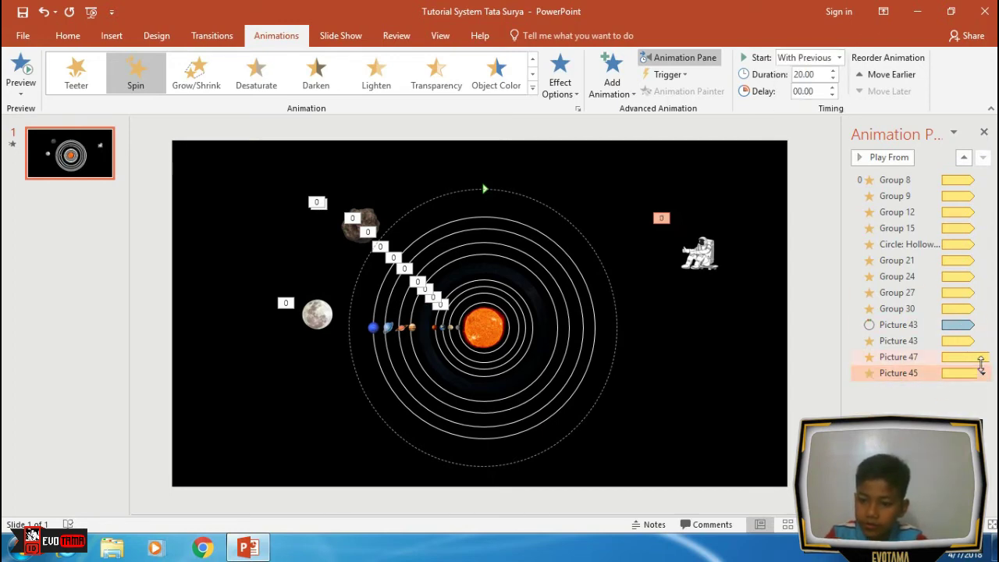
Set the moon's Picture 47 spin to repeat Until End of Slide.
left_click(981, 357)
left_click(982, 356)
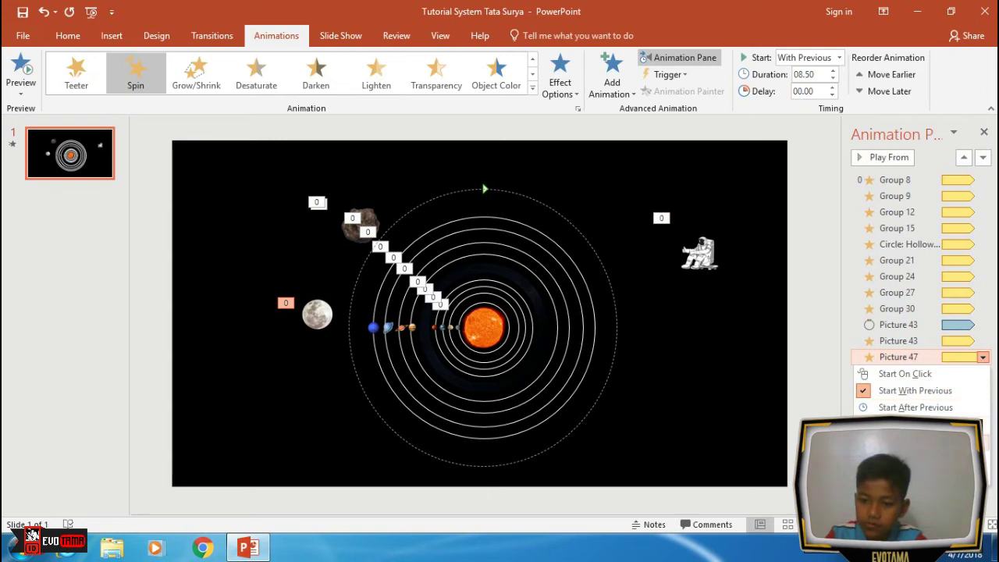
left_click(905, 440)
left_click(405, 330)
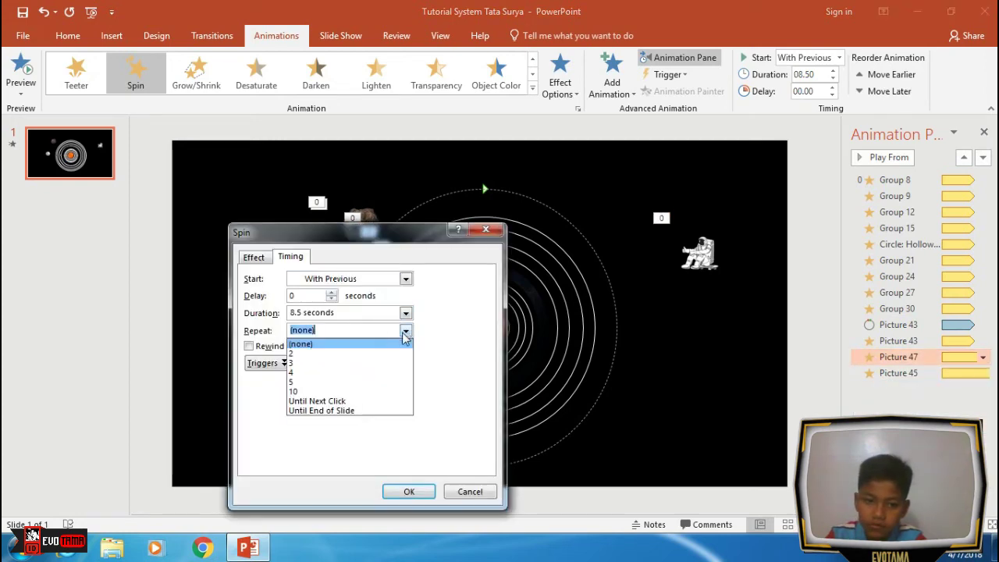
left_click(361, 410)
left_click(409, 491)
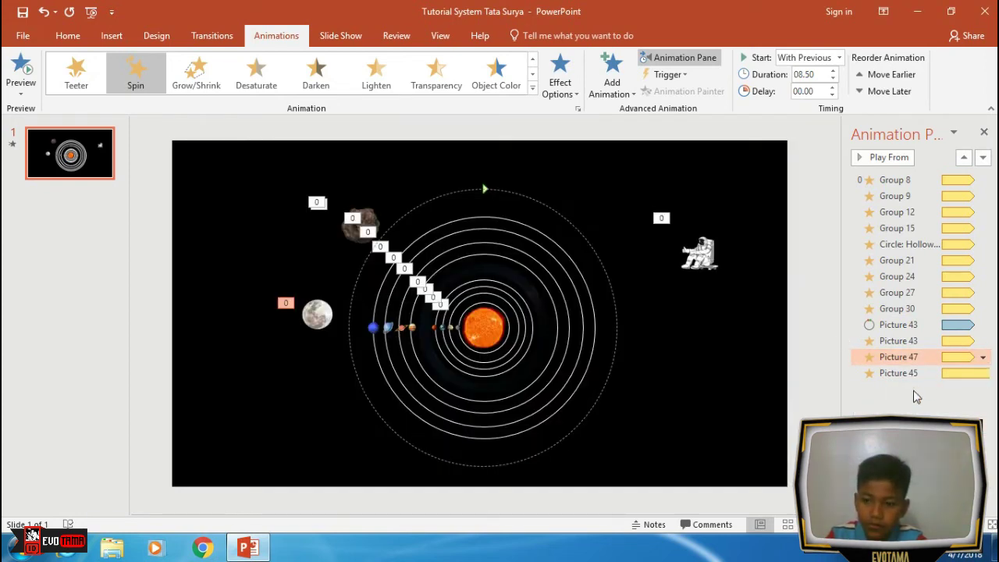
Make the astronaut's spin repeat Until End of Slide and auto-reverse.
left_click(927, 375)
left_click(983, 373)
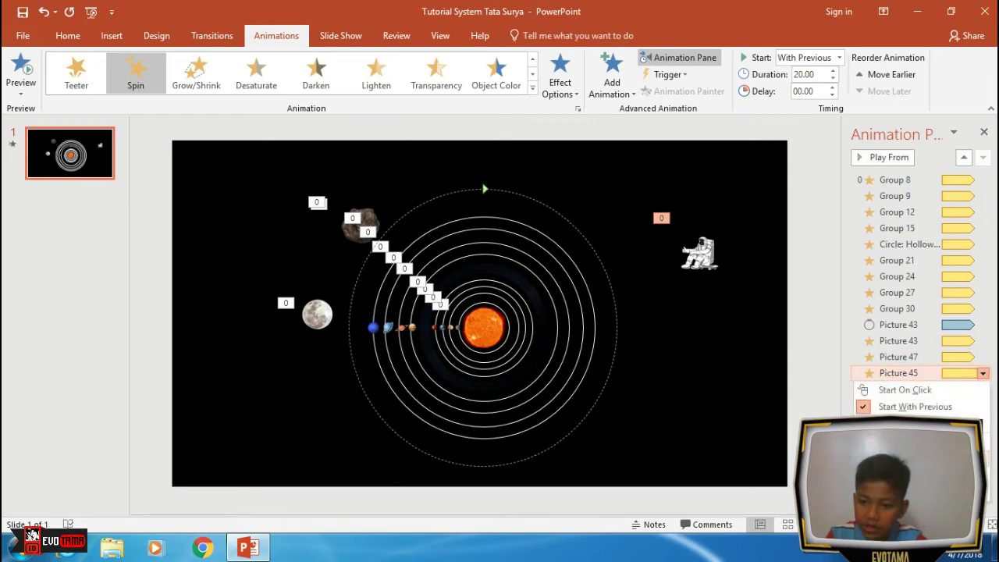
left_click(984, 455)
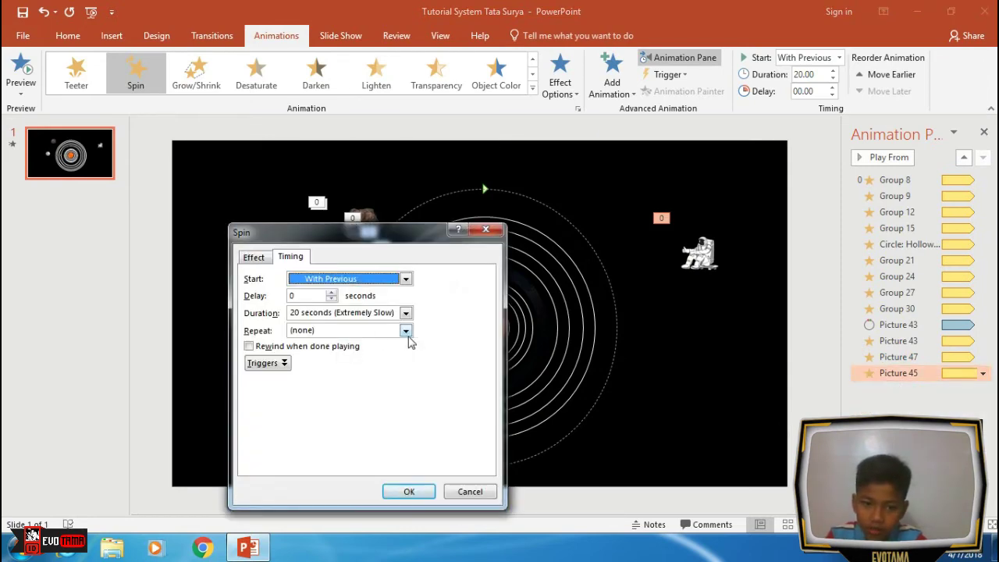
left_click(405, 331)
left_click(374, 414)
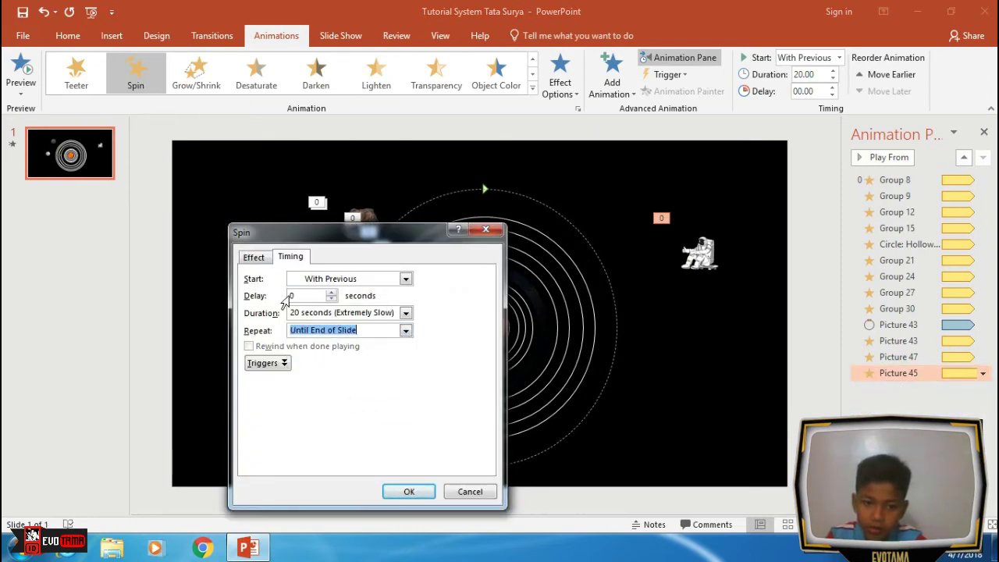
left_click(264, 262)
left_click(292, 379)
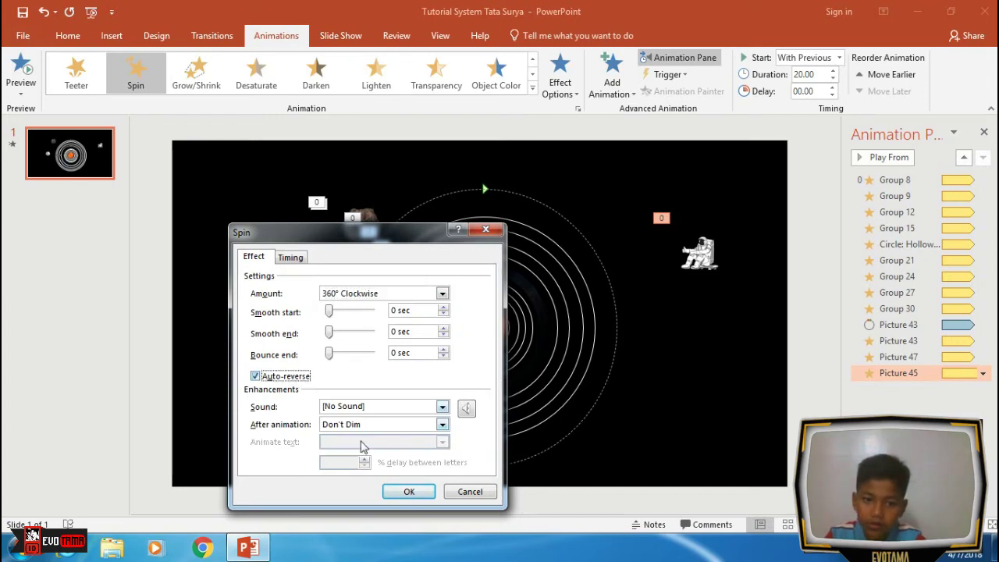
left_click(409, 490)
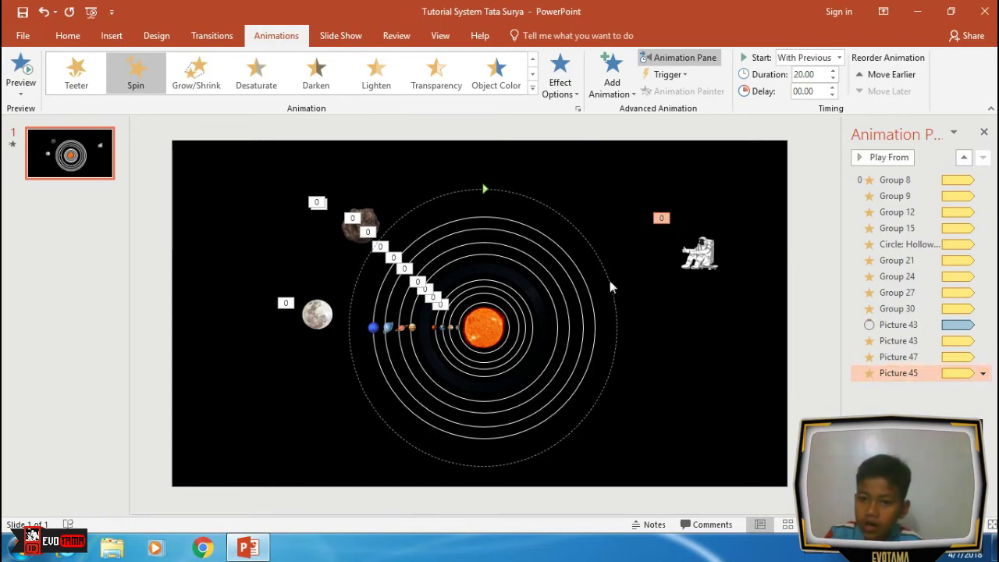
left_click(690, 257)
Add a Down motion path to the astronaut, shortened to drift slightly down-left.
left_click(612, 77)
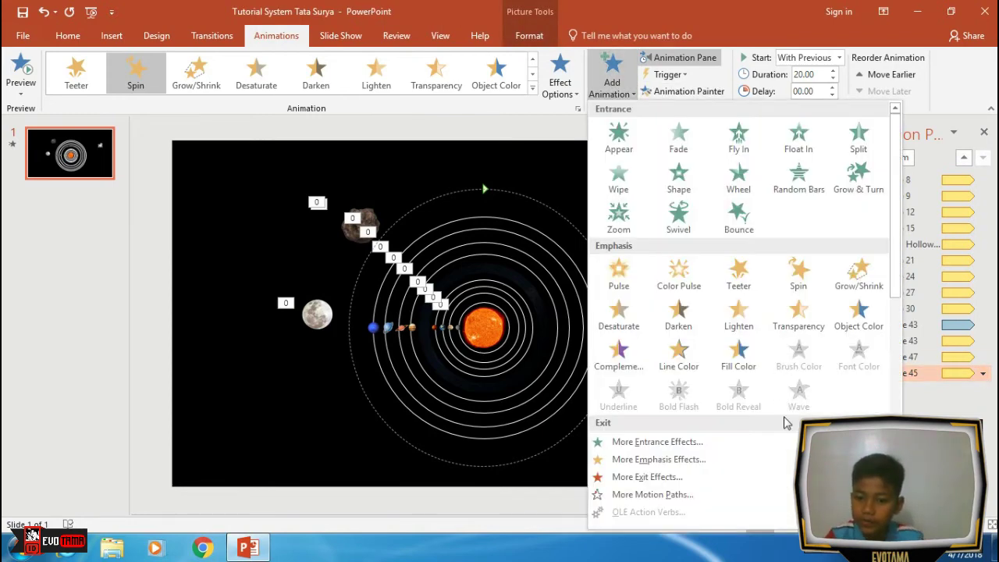
left_click(647, 494)
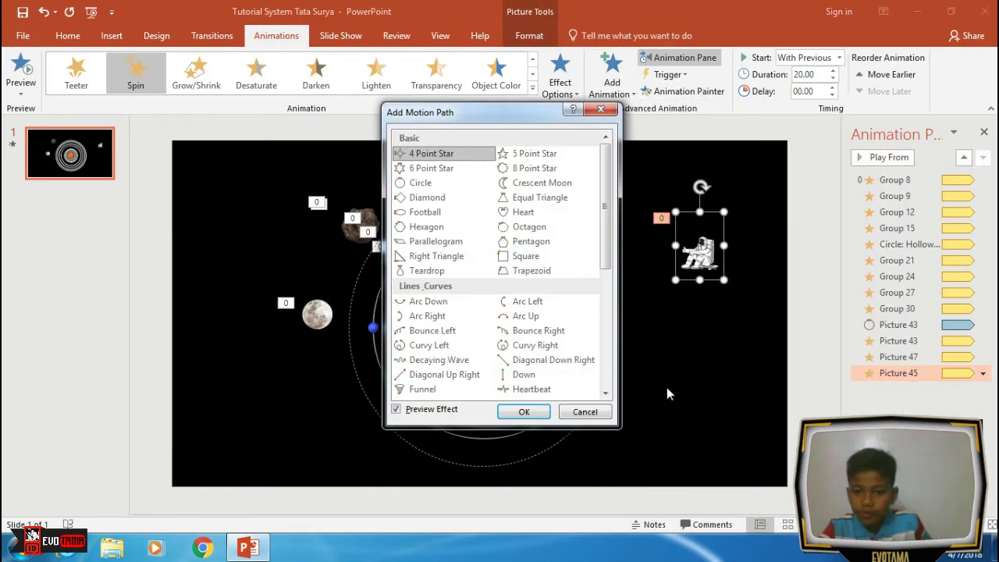
left_click(533, 373)
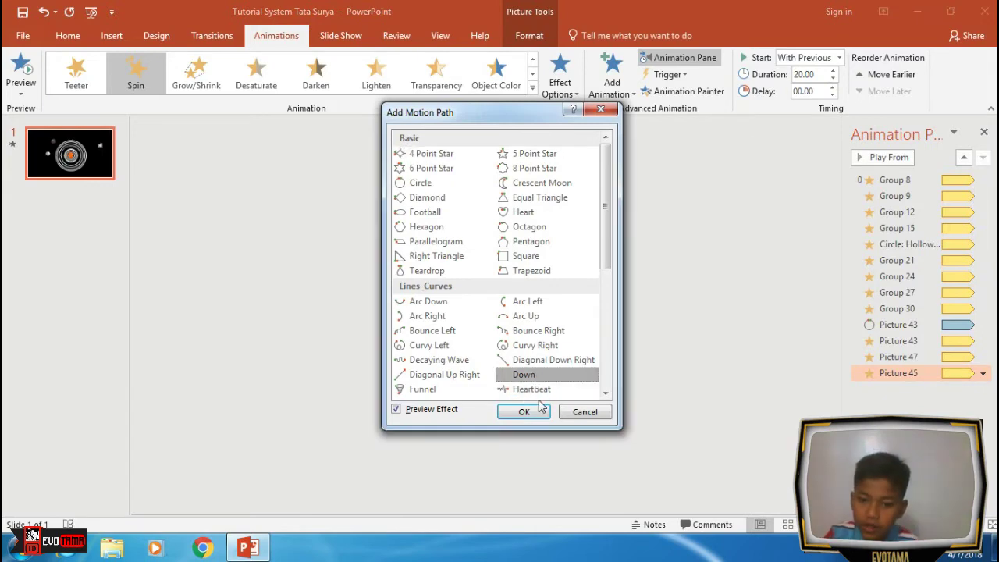
left_click(523, 412)
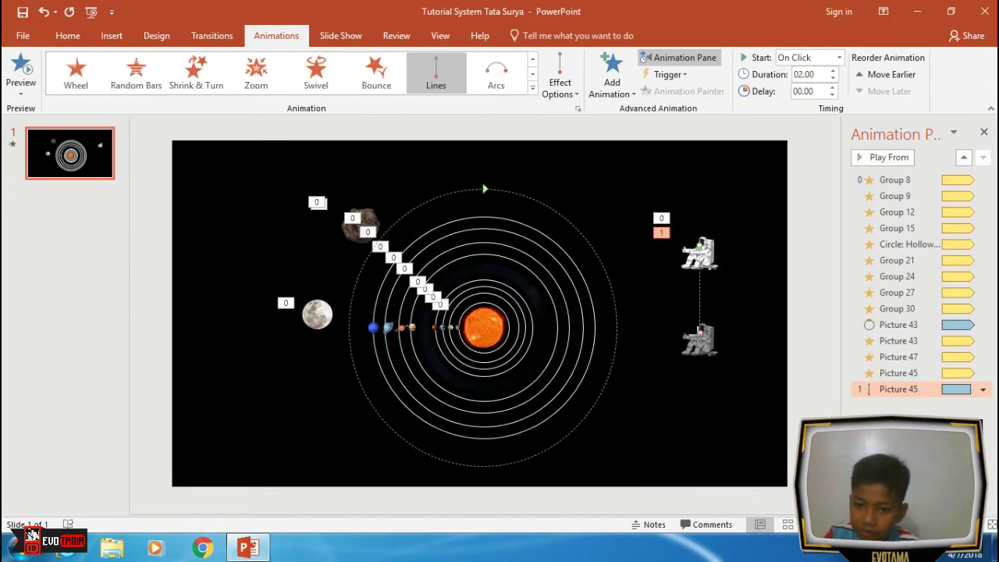
left_click_drag(683, 323, 666, 312)
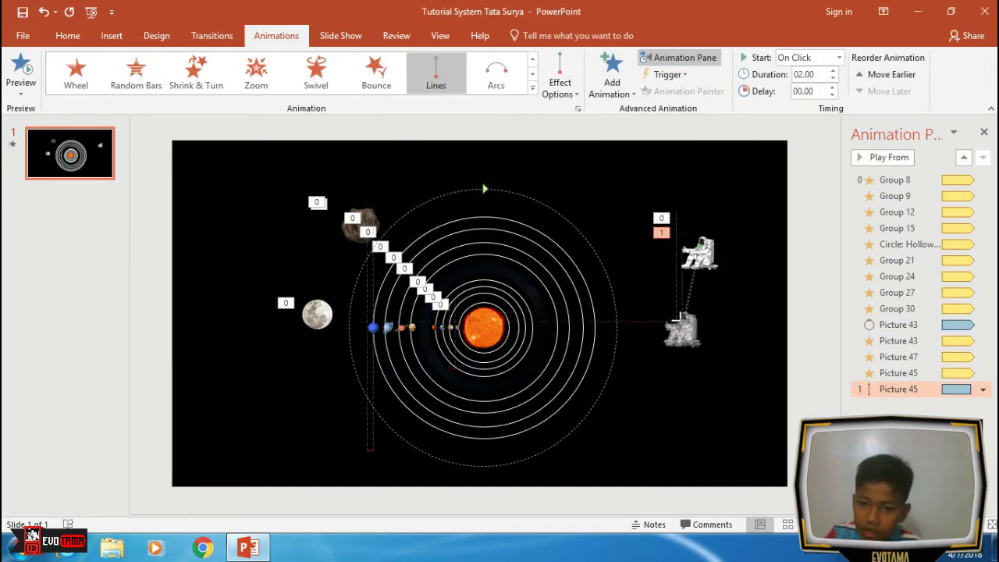
left_click(737, 285)
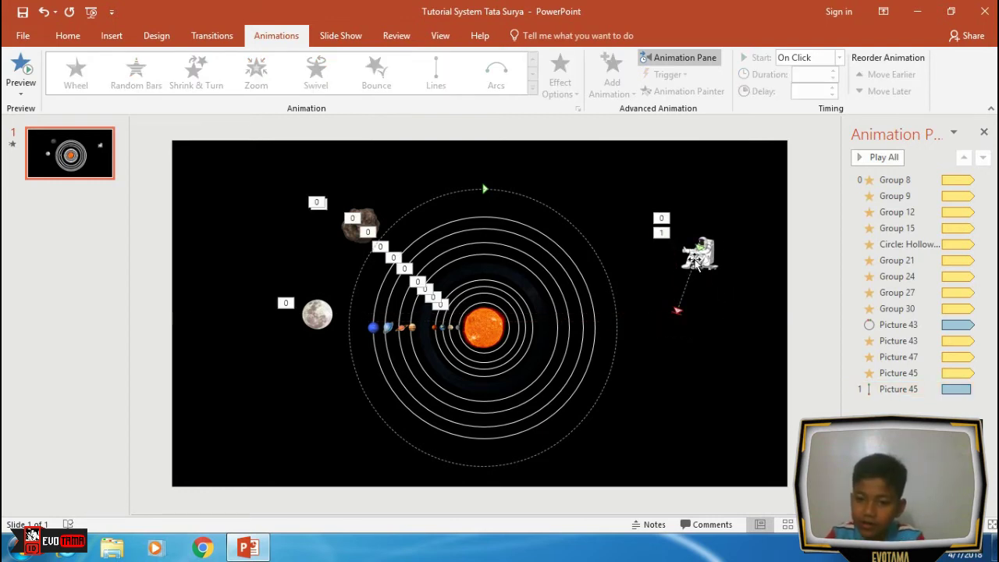
Start the astronaut's path With Previous over 18.5 seconds, then preview the slide show.
left_click(905, 388)
left_click(839, 57)
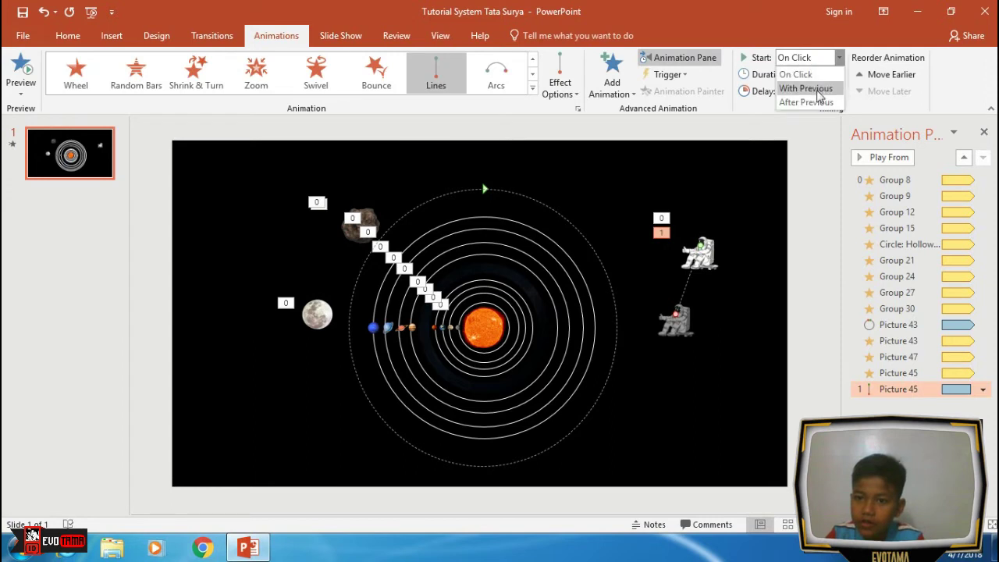
left_click(806, 88)
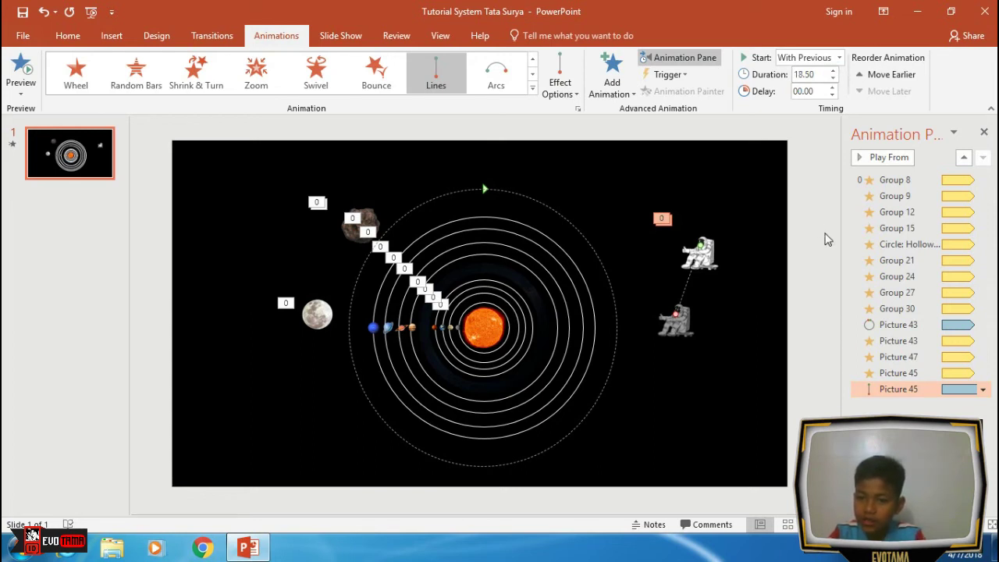
left_click(827, 240)
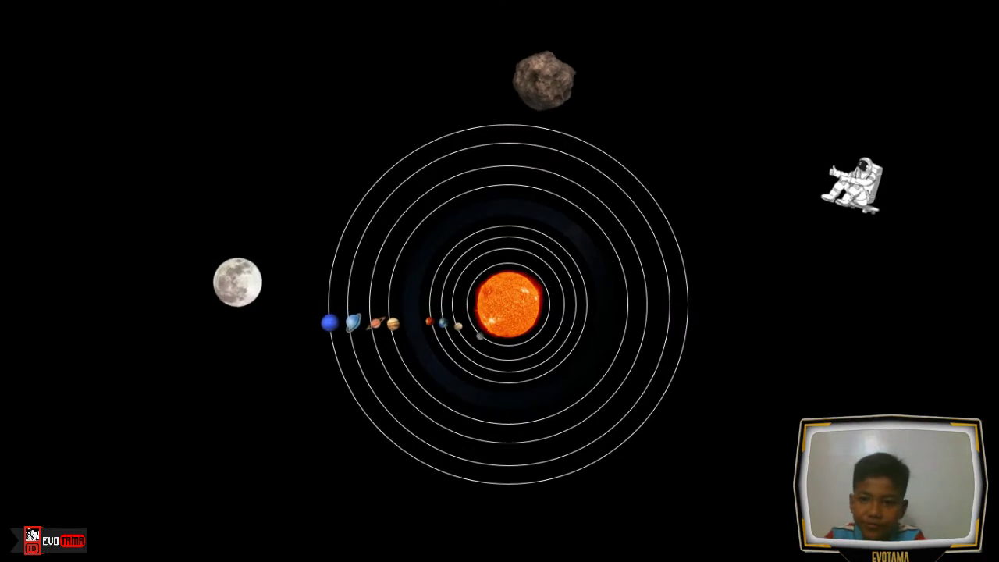
key("Escape")
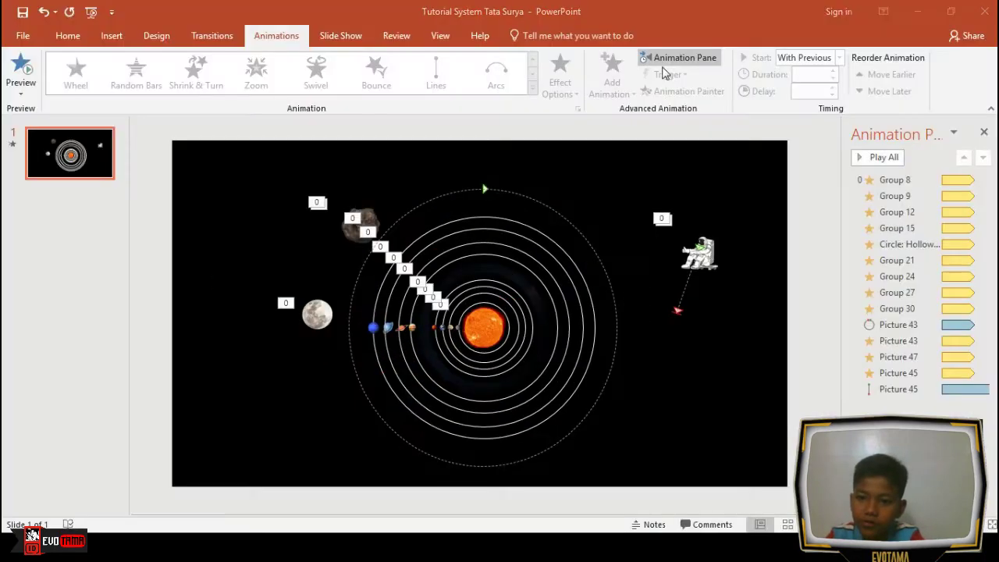
left_click(66, 36)
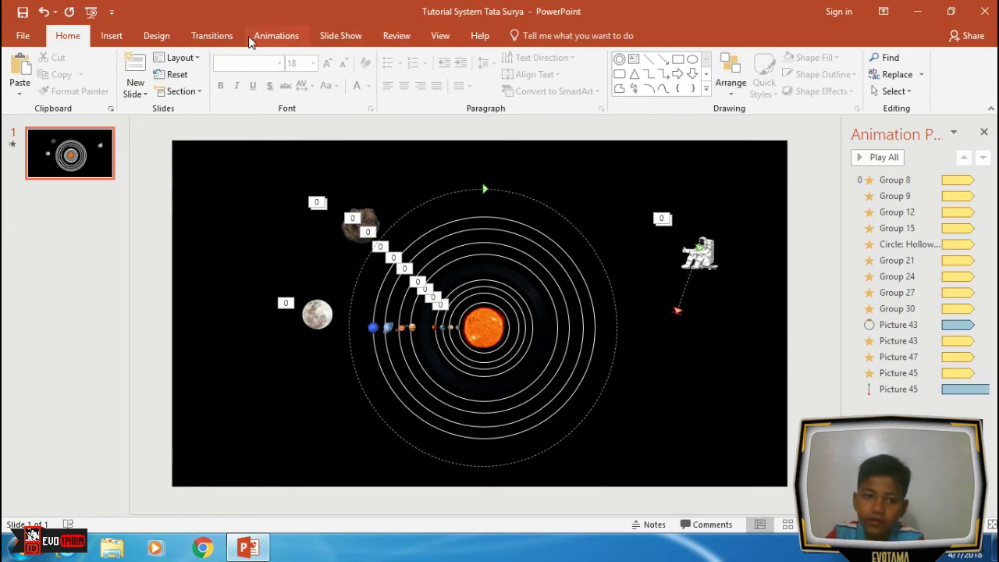
Insert the Komet comet picture from the Bonus folder.
left_click(111, 36)
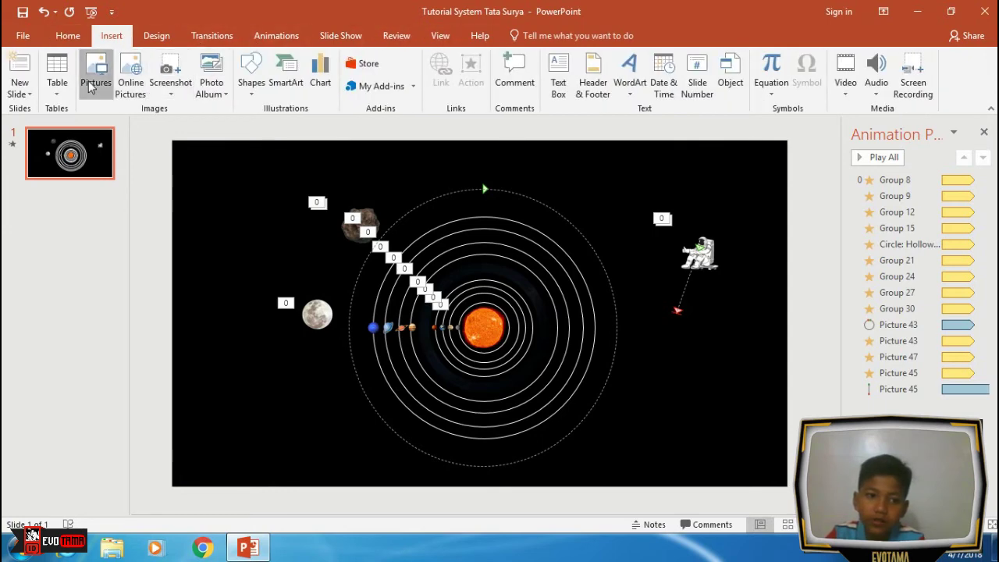
left_click(95, 75)
left_click(352, 199)
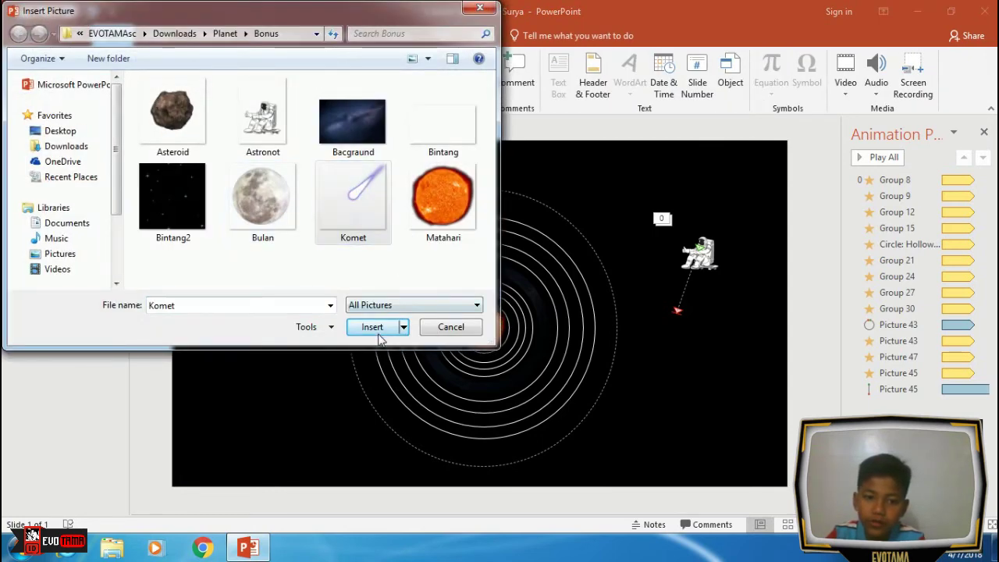
left_click(366, 317)
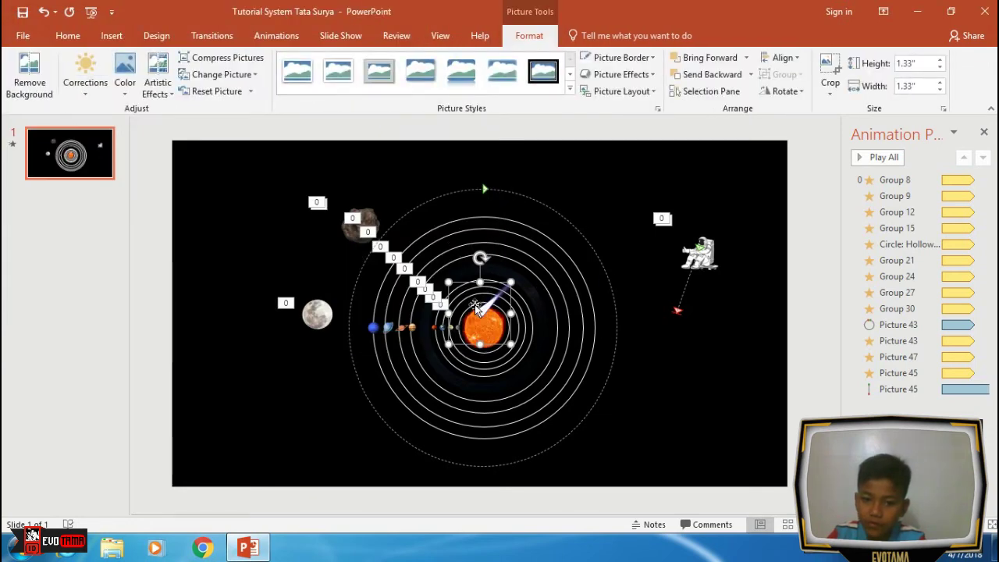
Move the comet just beyond the slide's top-right corner.
left_click_drag(485, 307, 755, 289)
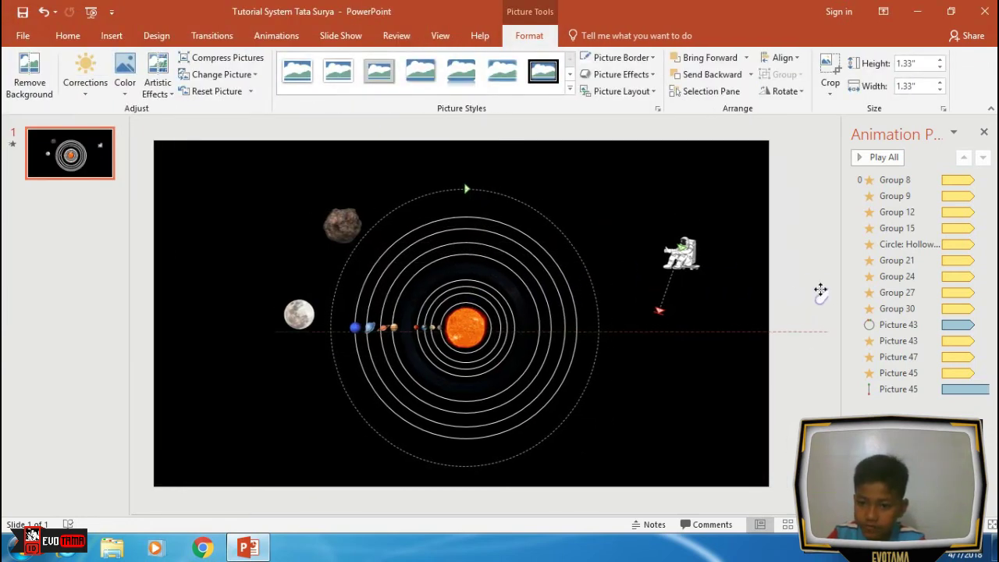
left_click_drag(804, 320, 817, 263)
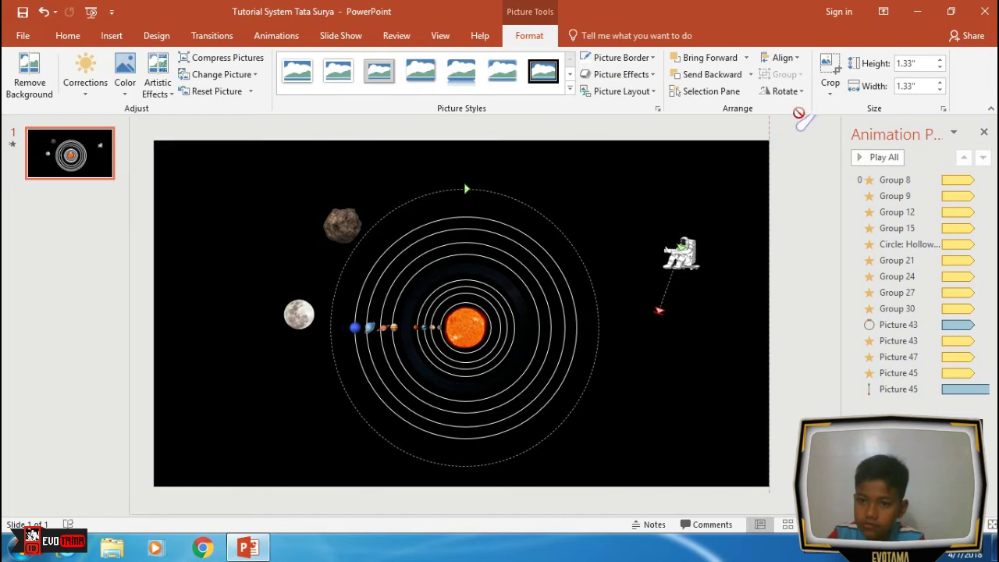
mouse_move(808, 125)
left_mouse_down()
mouse_move(803, 160)
mouse_move(784, 148)
mouse_move(795, 149)
left_mouse_up()
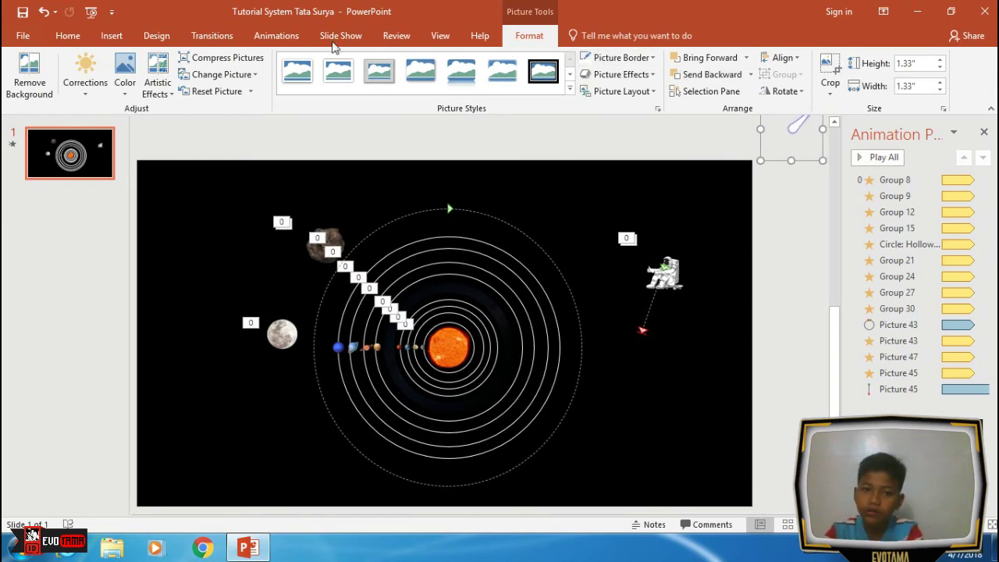
Give the comet a Diagonal Down Right motion path.
left_click(265, 36)
left_click(612, 78)
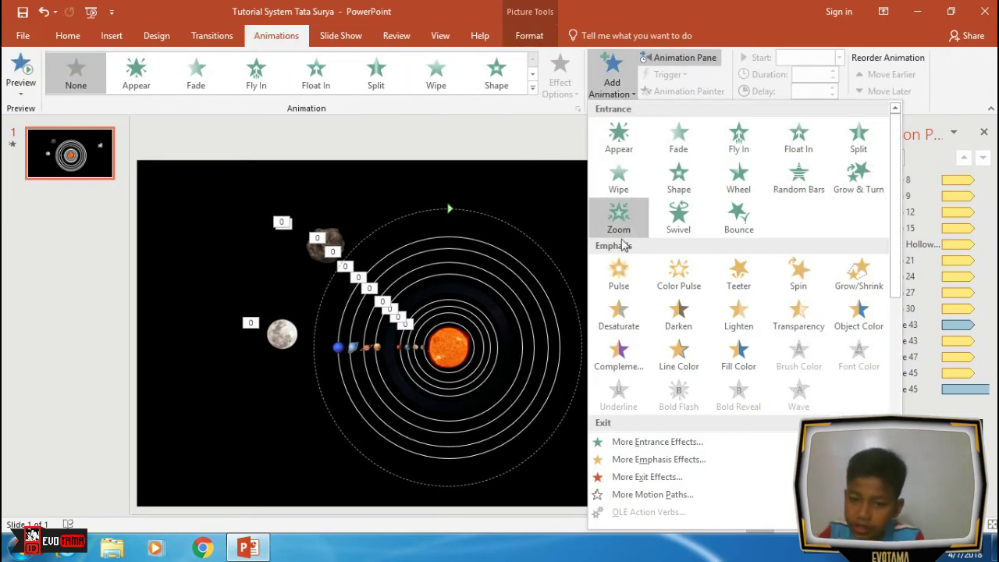
left_click(652, 494)
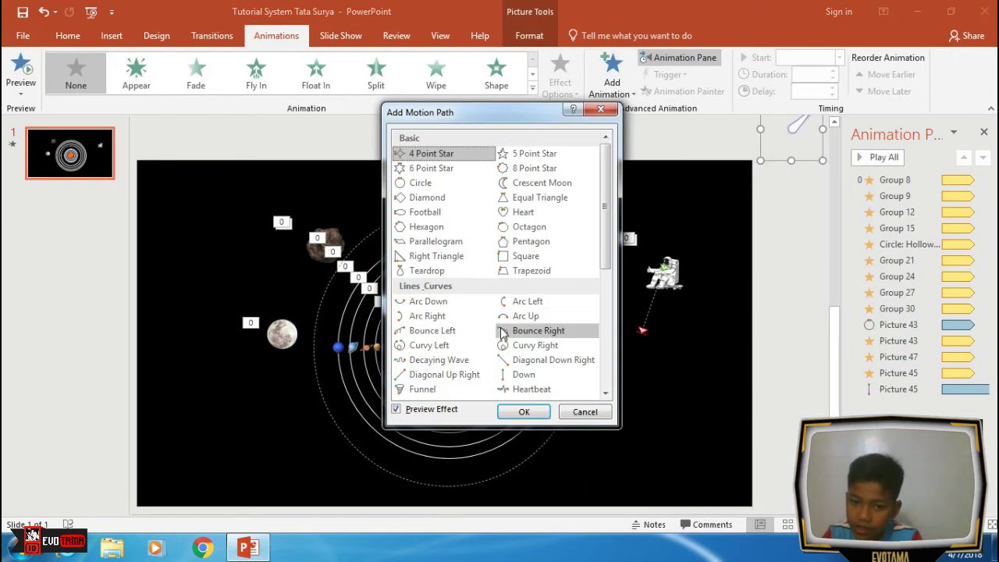
left_click(472, 374)
left_click(531, 360)
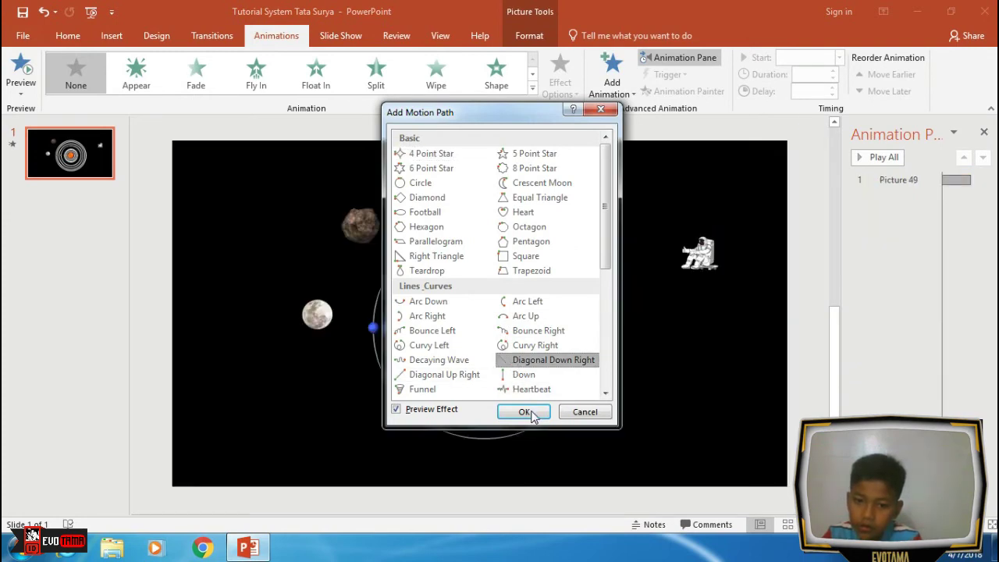
left_click(524, 411)
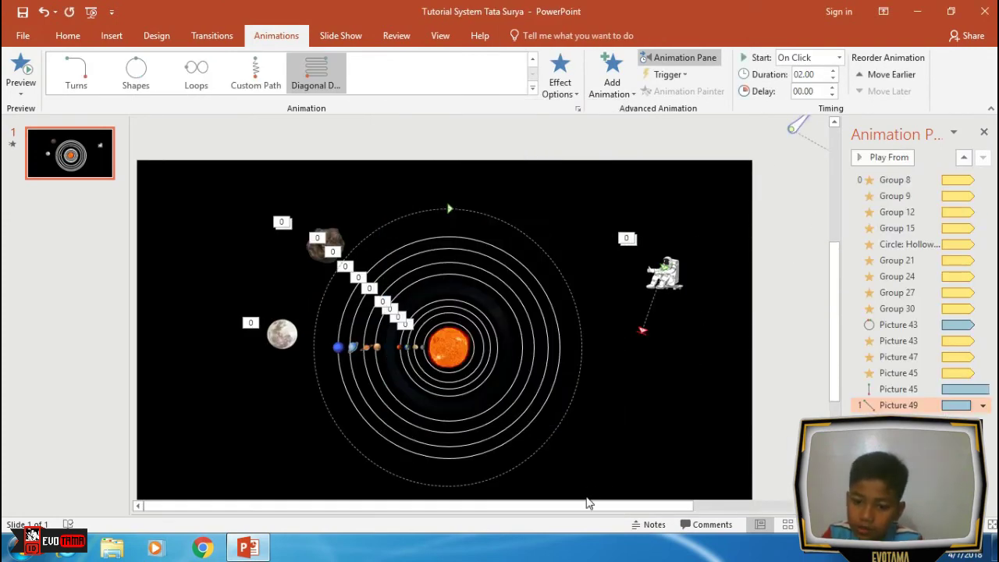
left_click(589, 503)
Stretch the comet's path across the slide to end below the bottom-left corner.
scroll(658, 417, "down", 5)
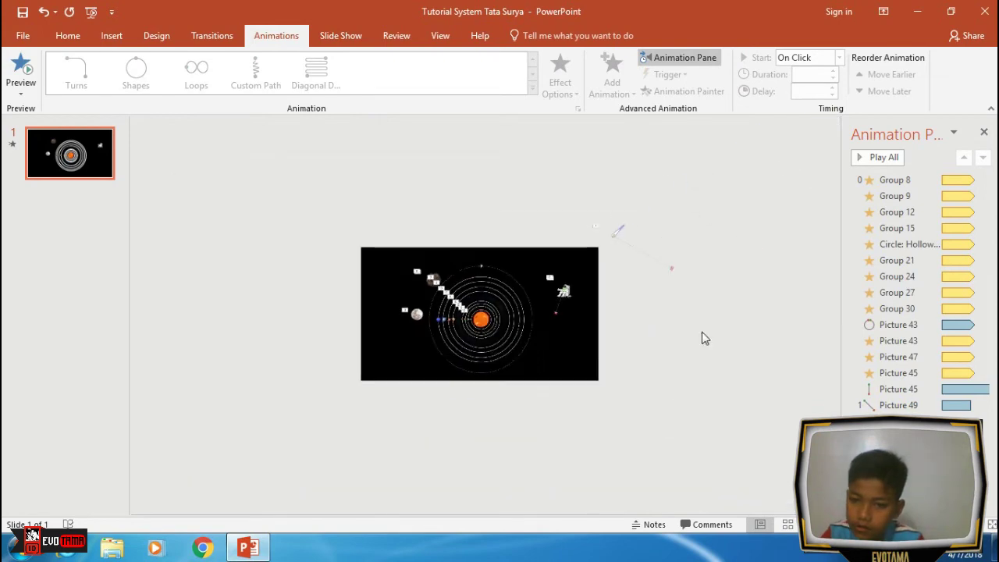
left_click(667, 269)
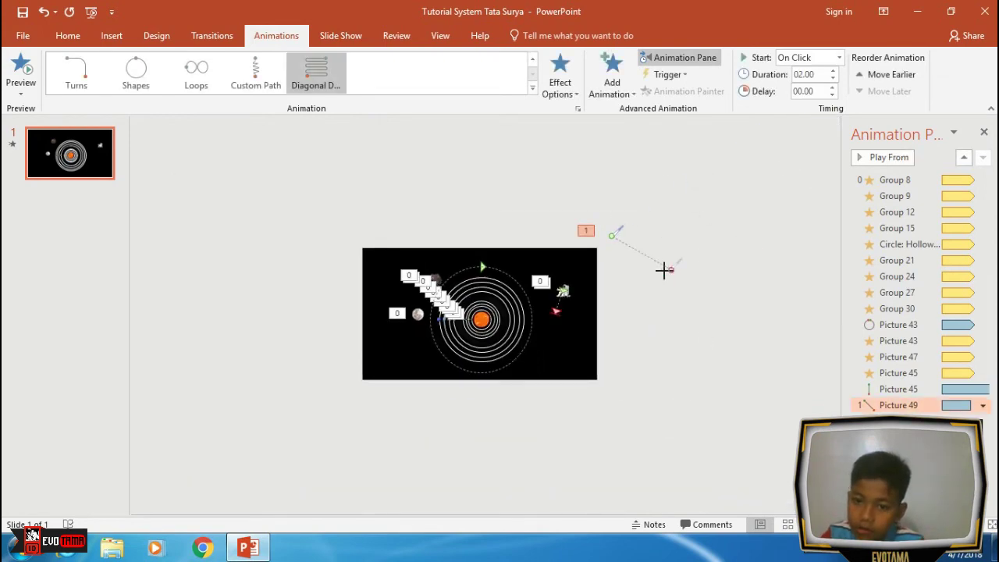
left_click_drag(668, 269, 453, 346)
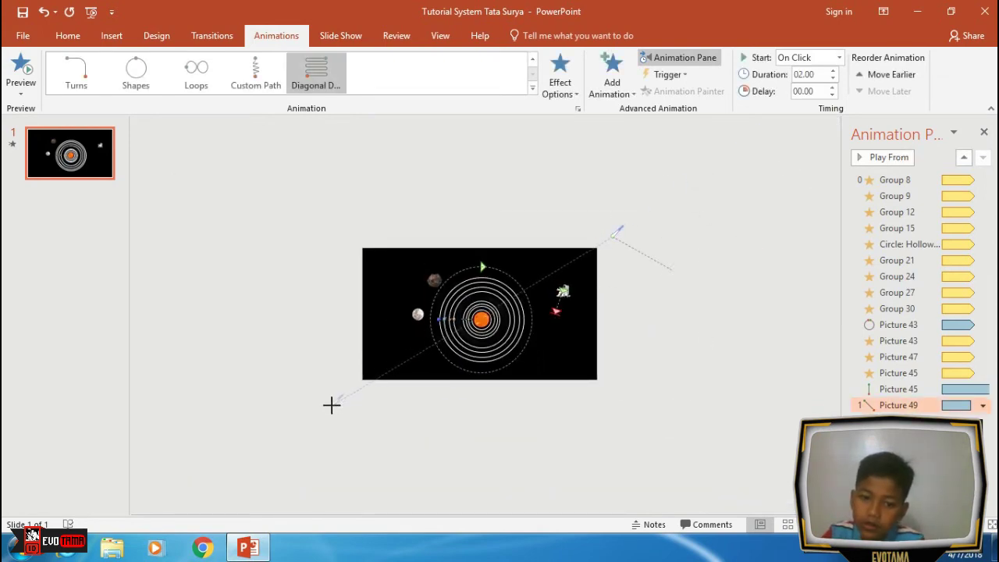
left_click_drag(329, 405, 329, 406)
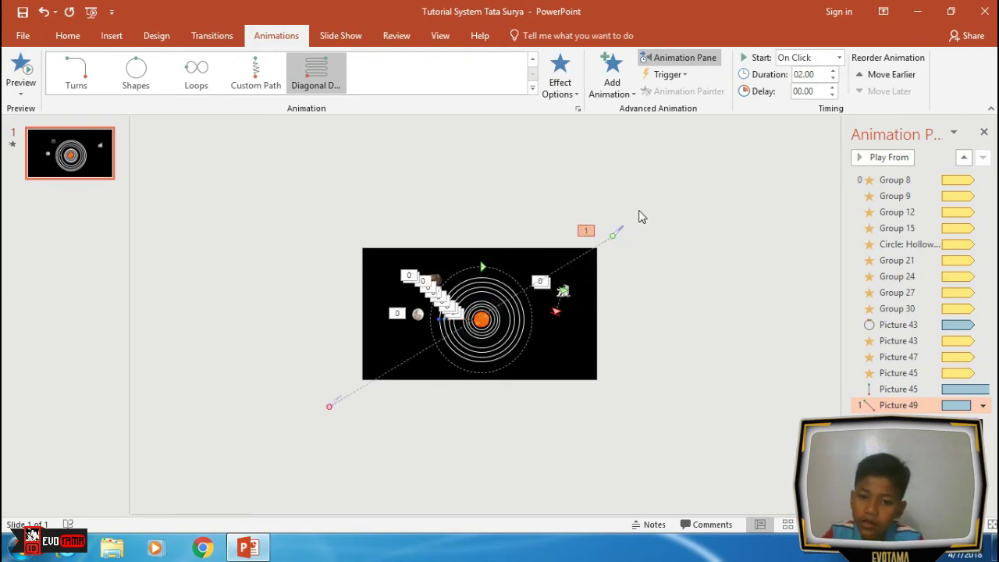
Make the comet's motion start With Previous with a 14-second duration.
left_click(827, 63)
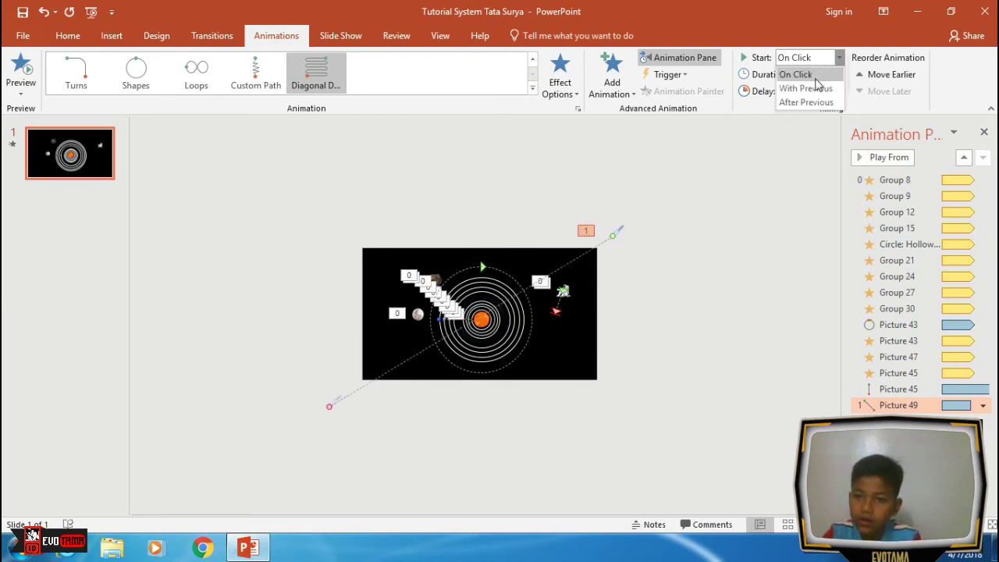
left_click(819, 86)
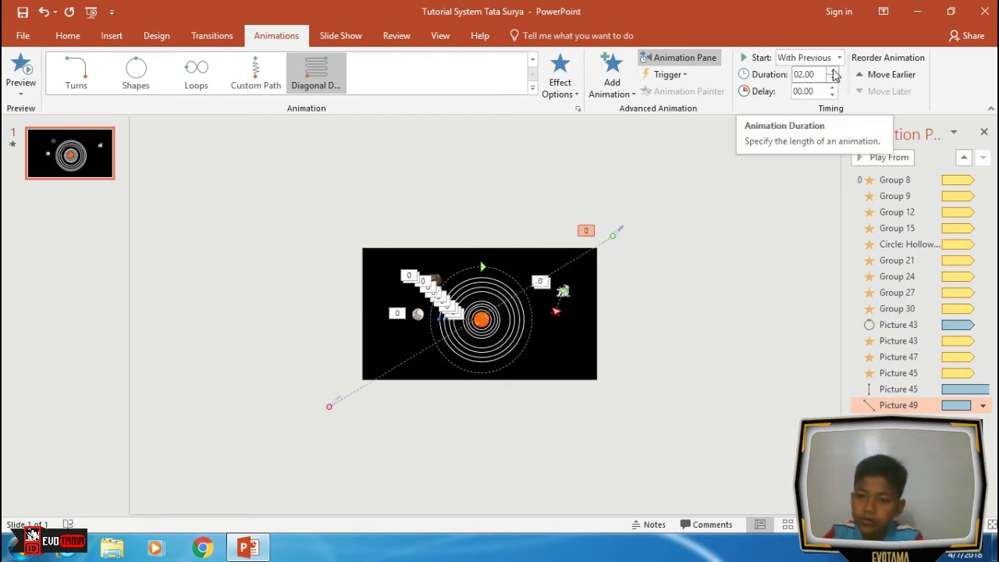
left_click(834, 71)
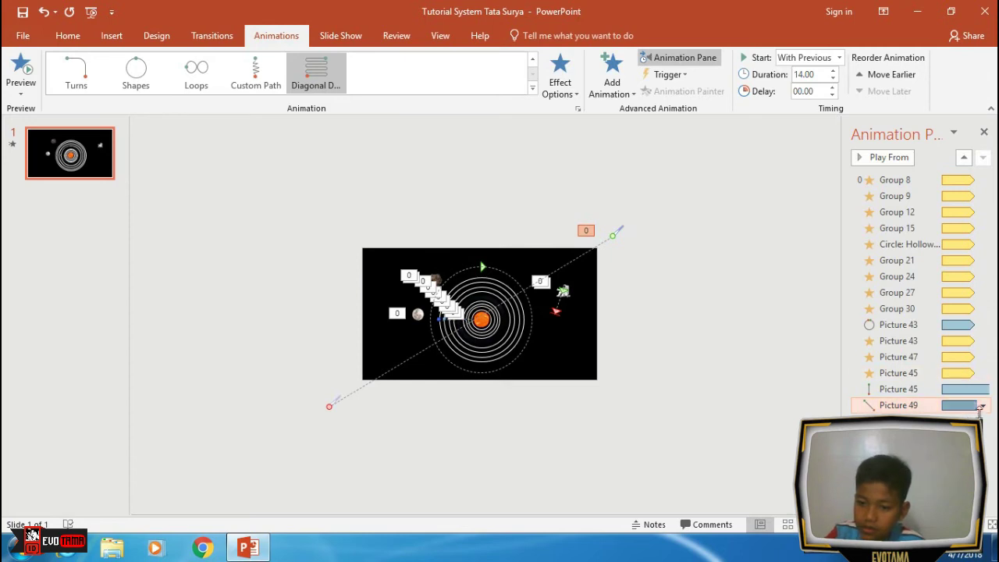
Set the comet's motion to repeat Until End of Slide with reduced smooth start and end.
left_click(982, 406)
left_click(881, 354)
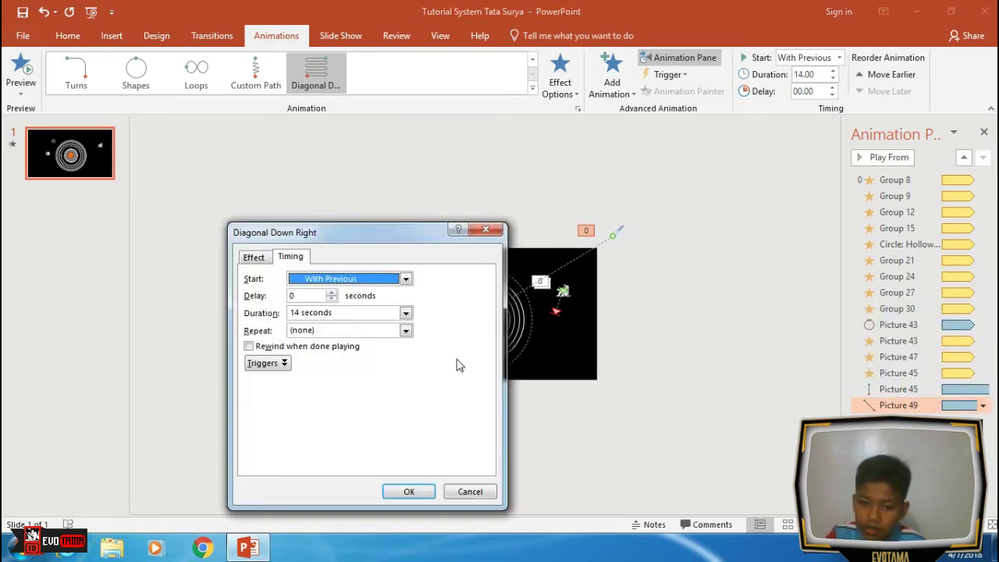
left_click(405, 330)
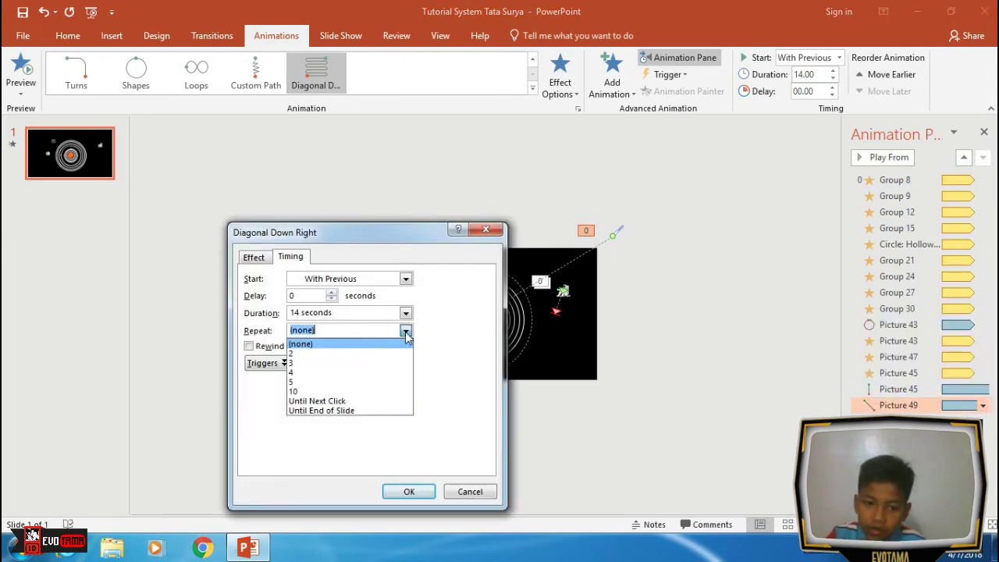
left_click(334, 410)
left_click(254, 258)
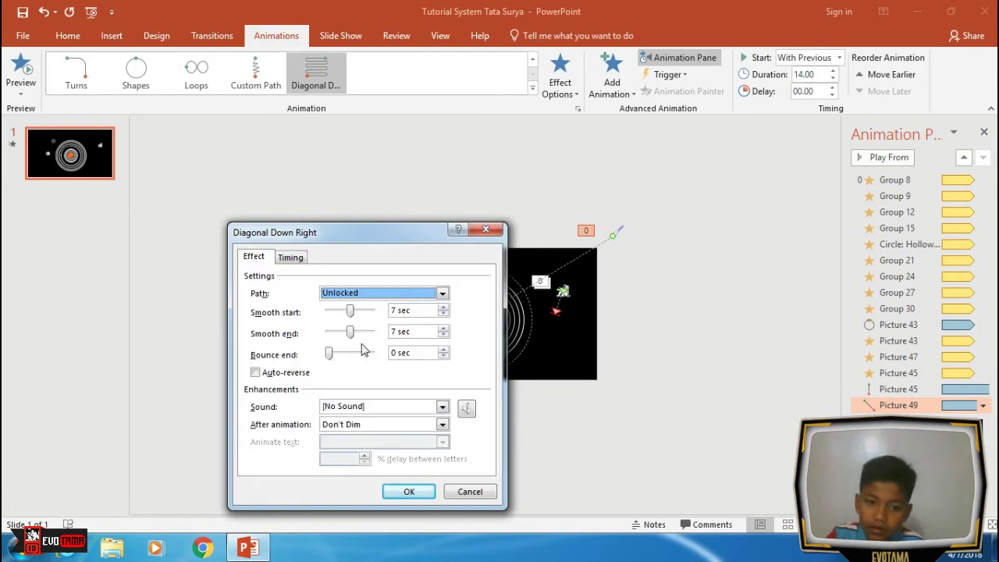
left_click_drag(350, 311, 295, 314)
left_click_drag(350, 332, 292, 334)
left_click(406, 491)
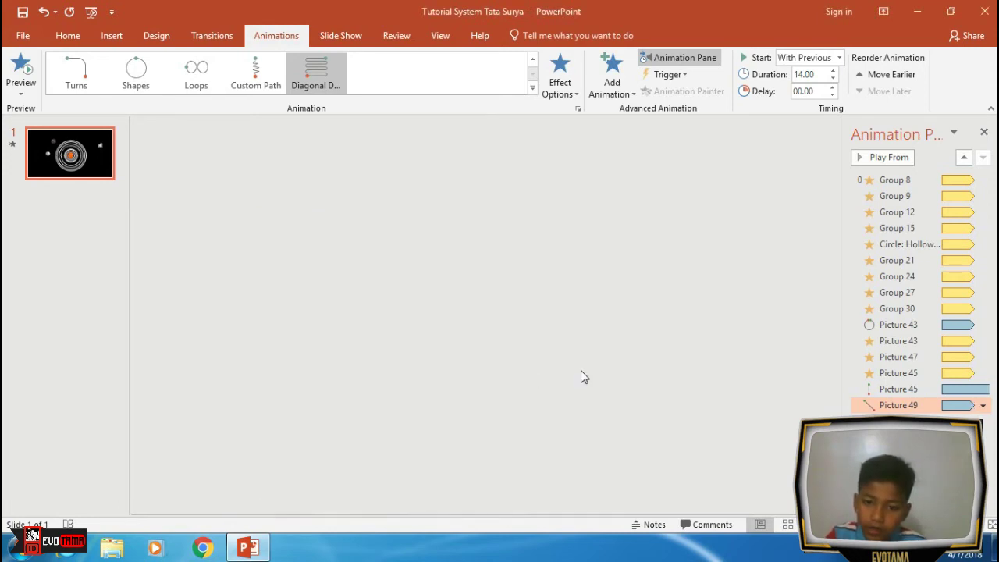
Make Picture 45's Down path repeat until slide end with zero smoothing, then run the show.
left_click(907, 390)
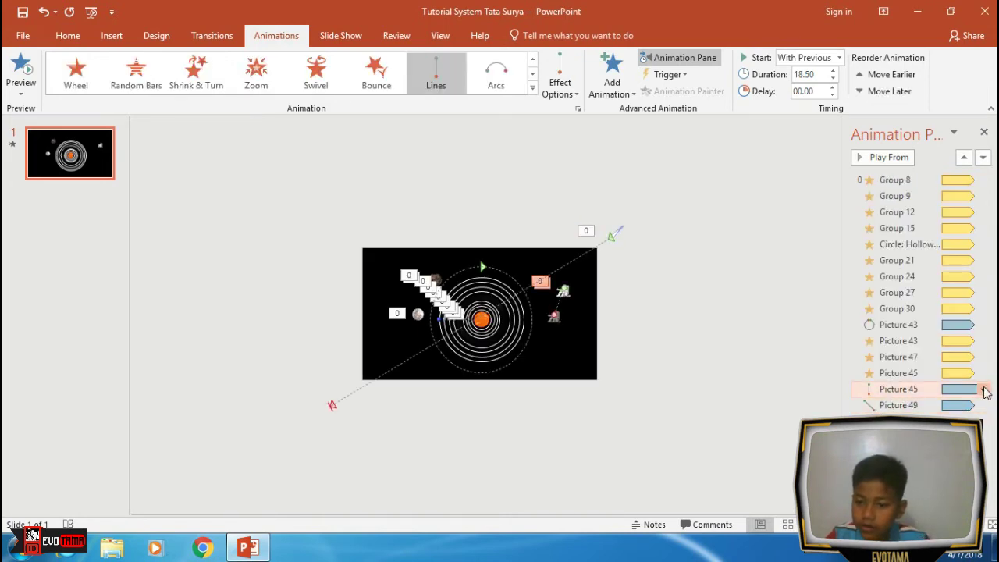
left_click(983, 389)
left_click(905, 478)
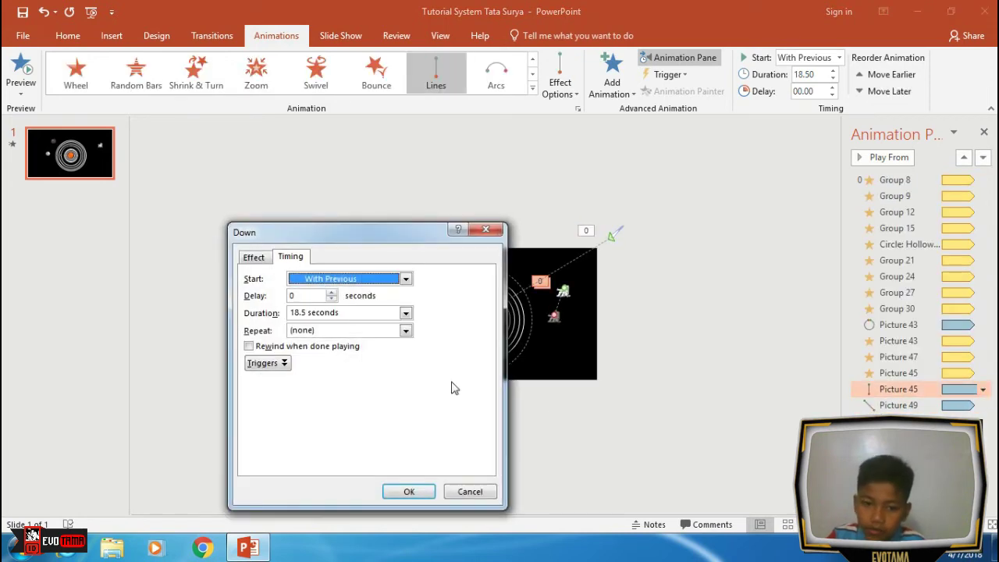
left_click(398, 335)
left_click(351, 406)
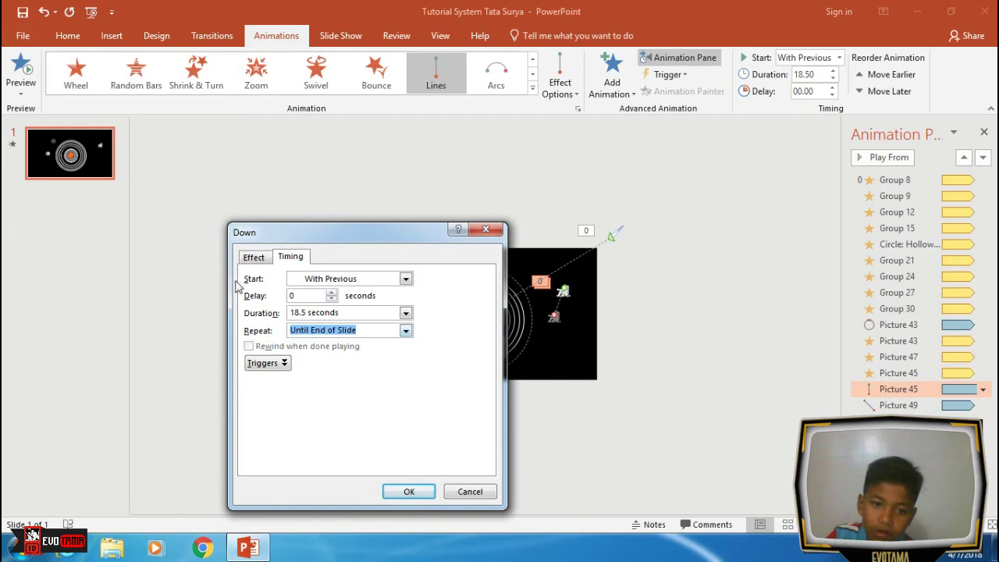
left_click(254, 258)
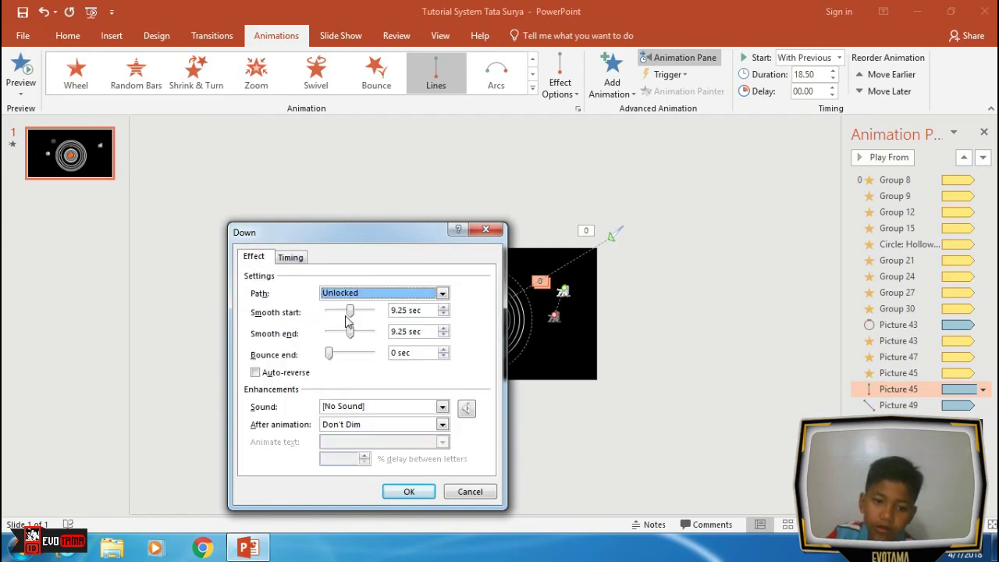
left_click_drag(346, 316, 339, 327)
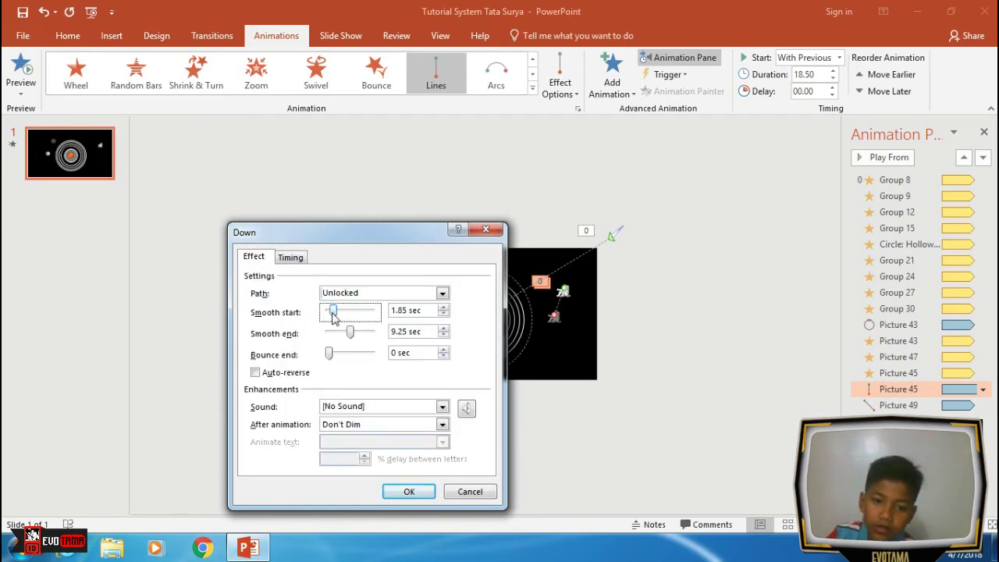
left_click(409, 491)
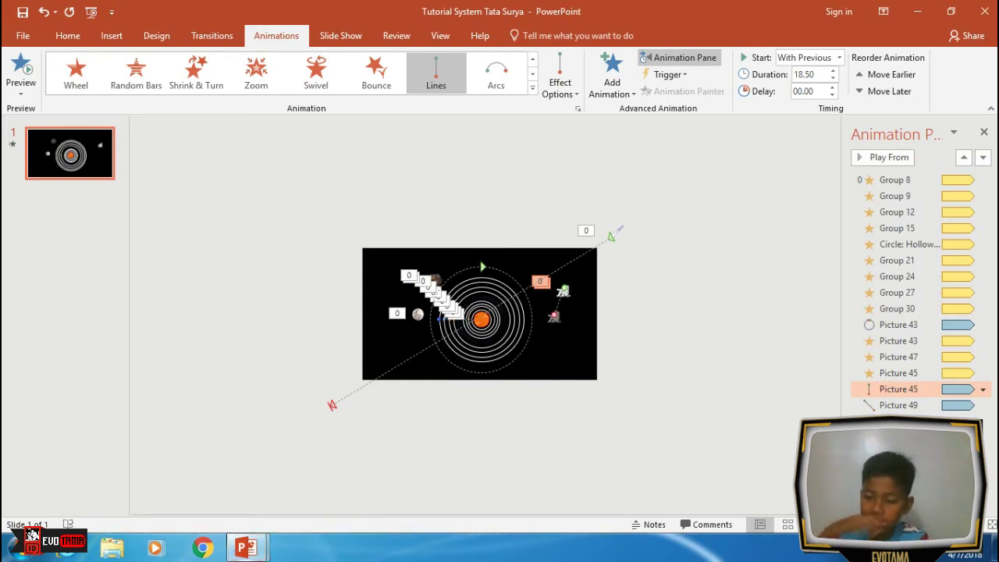
key("F5")
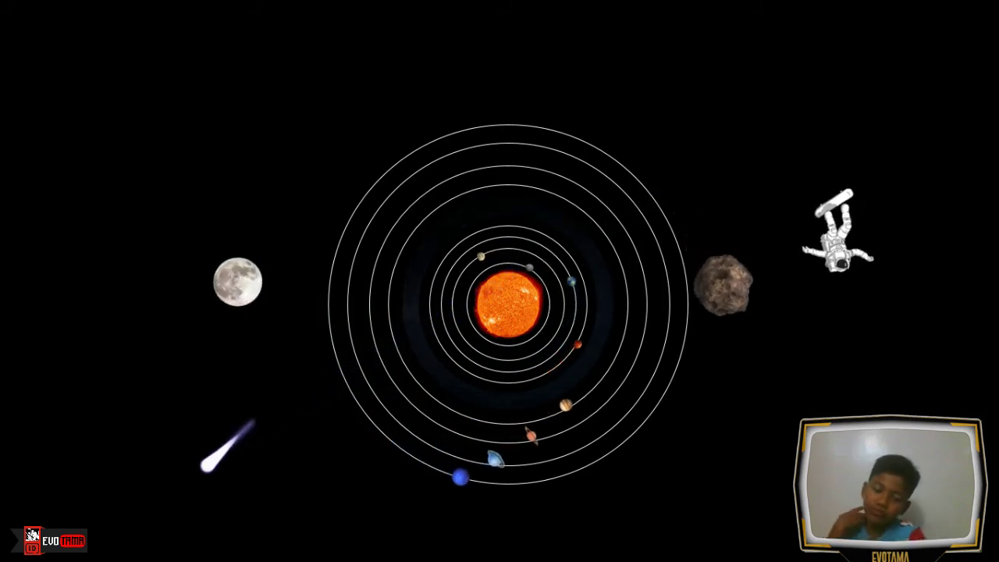
key("Escape")
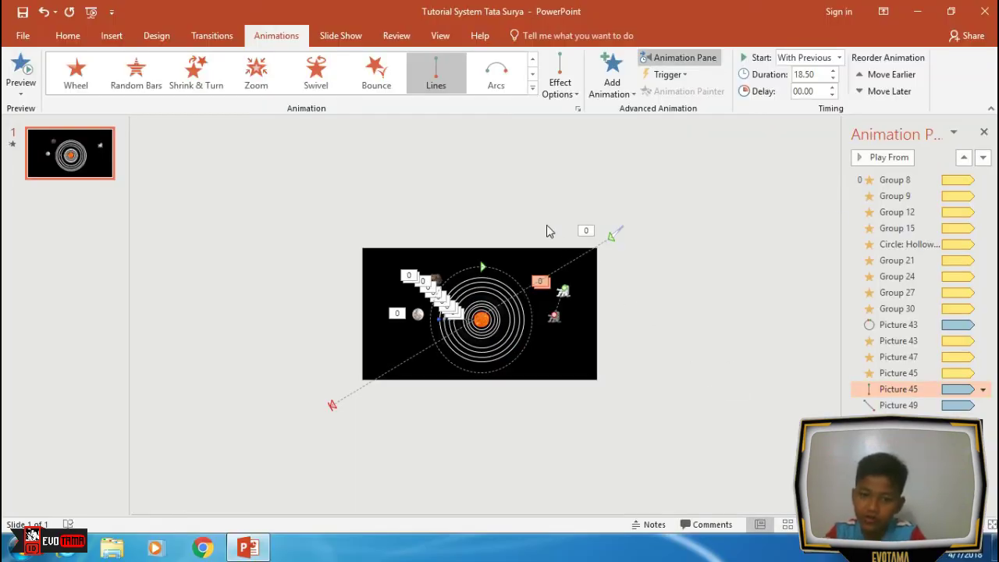
left_click(425, 167)
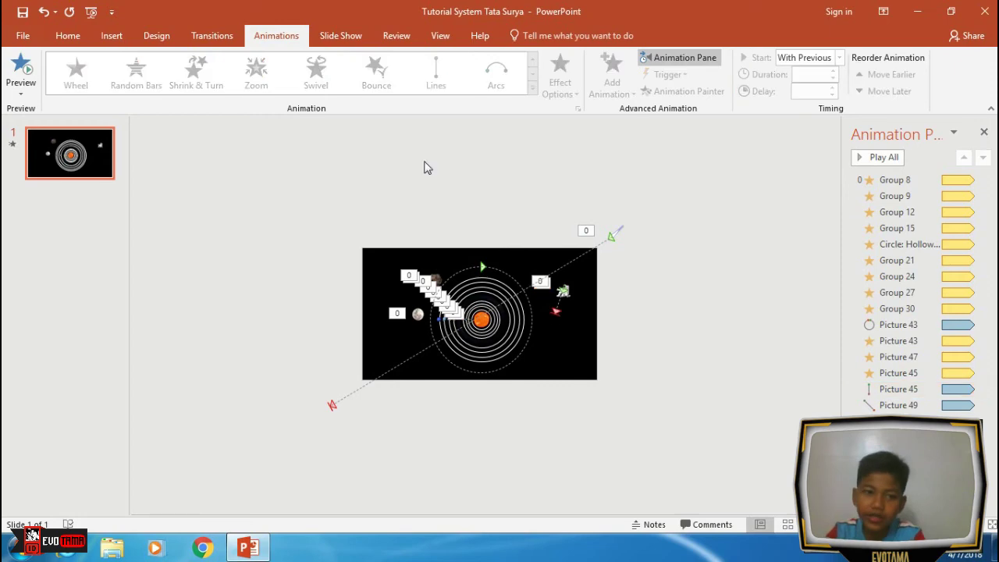
Insert the Bintang2 star picture onto the slide.
left_click(114, 35)
left_click(98, 70)
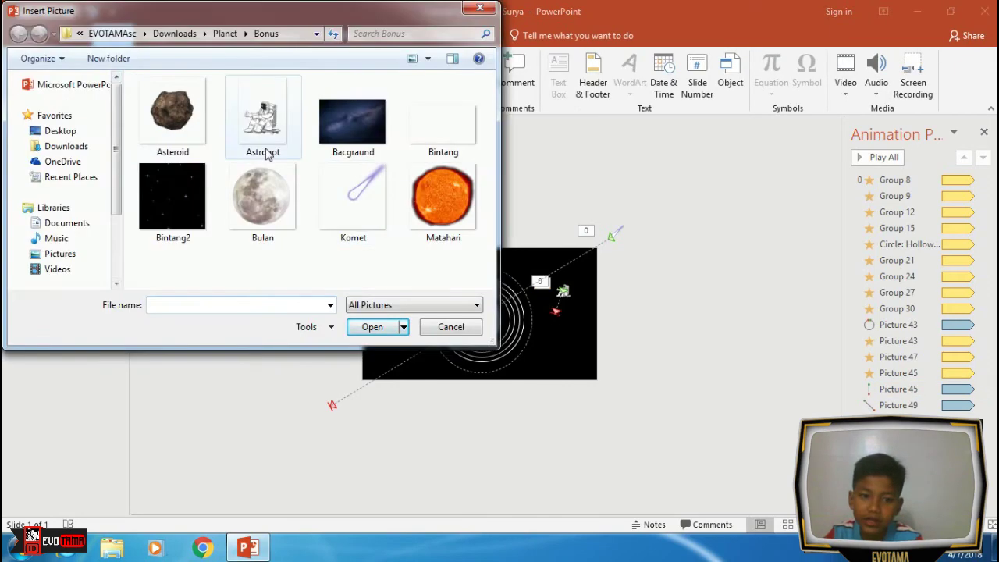
left_click(188, 201)
left_click(379, 328)
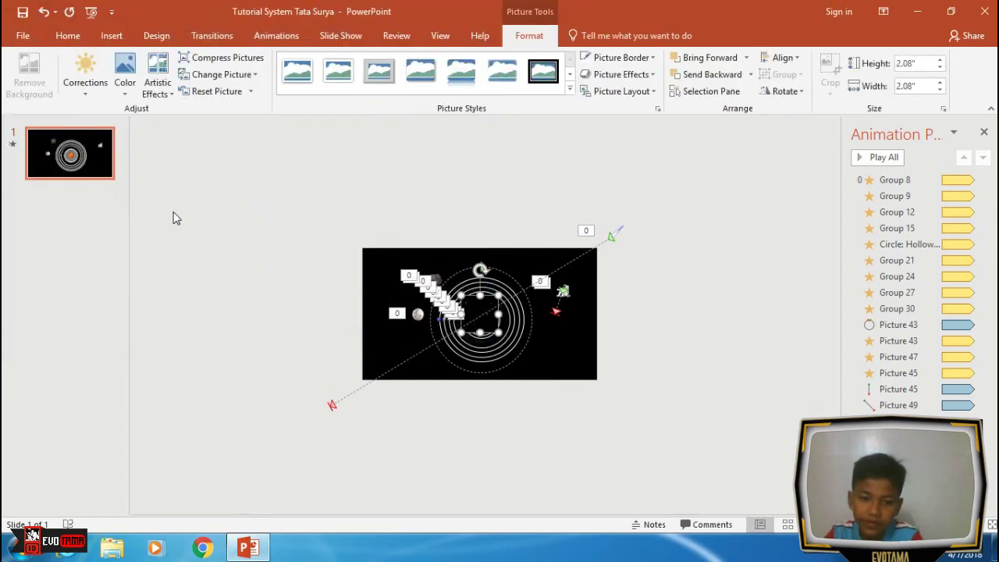
Add a new second slide and select both of its placeholders.
left_click(96, 196)
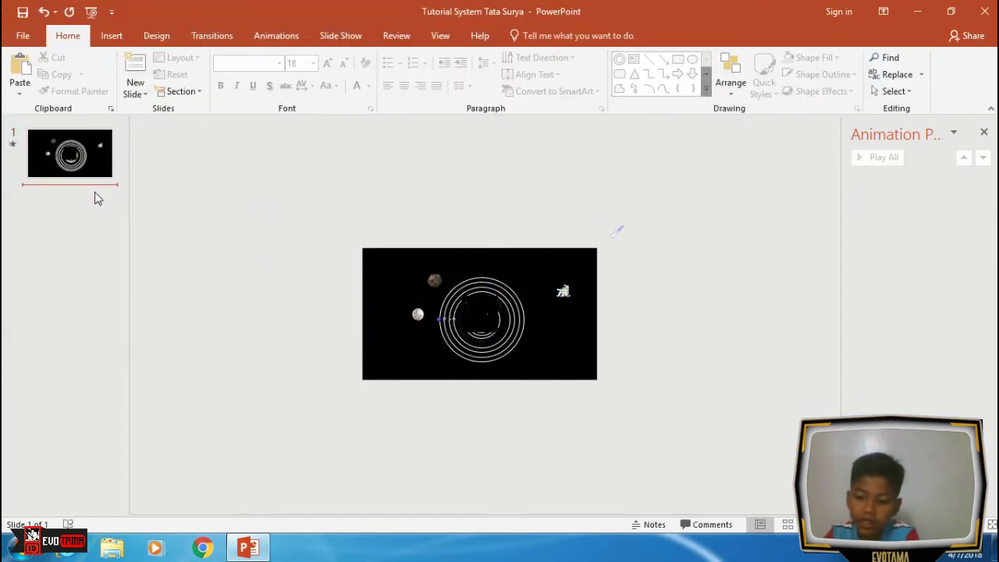
key("Return")
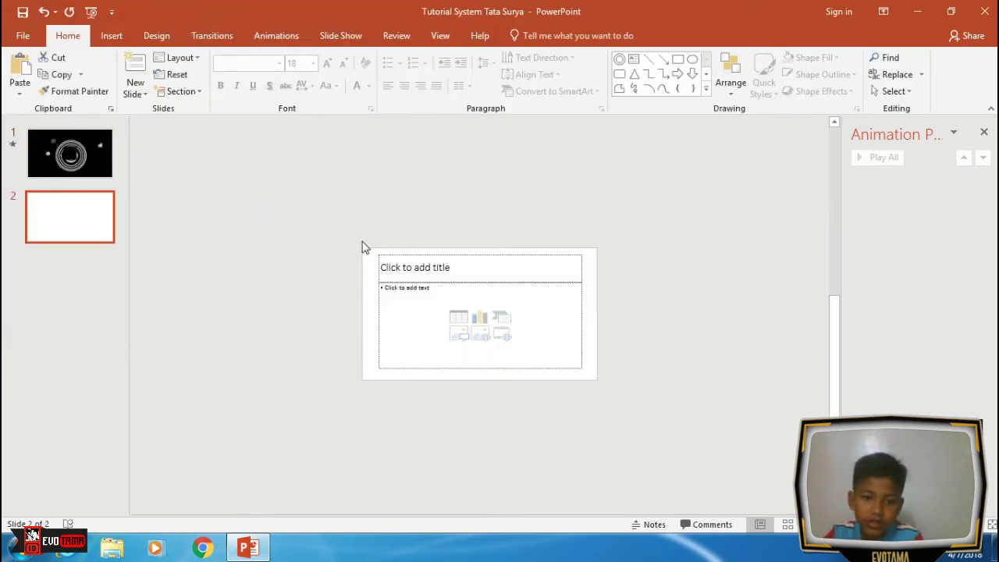
left_click_drag(362, 244, 632, 433)
Clear slide 2's placeholders and paste the star picture into its top-left corner.
key("Delete")
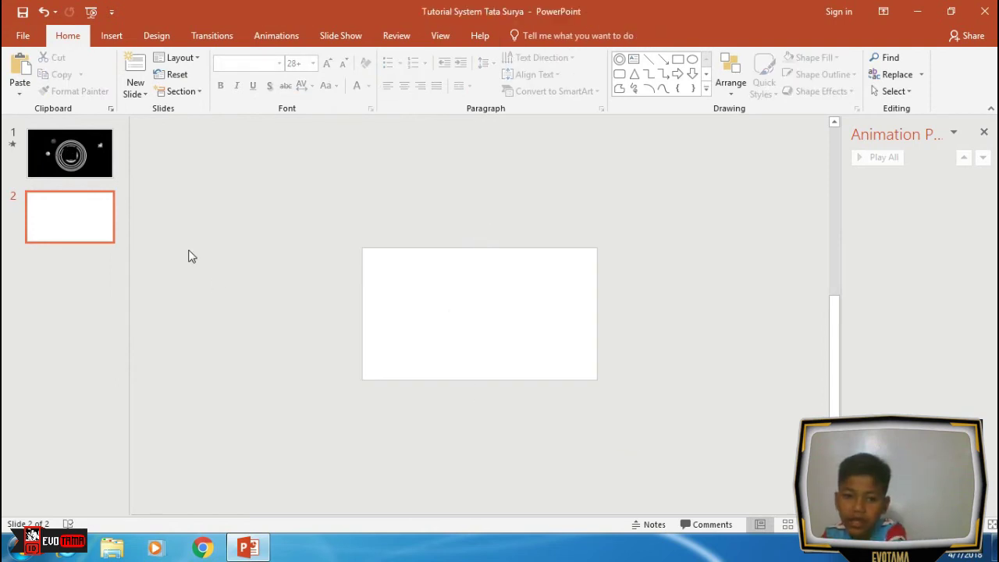
left_click(104, 168)
left_click(497, 317)
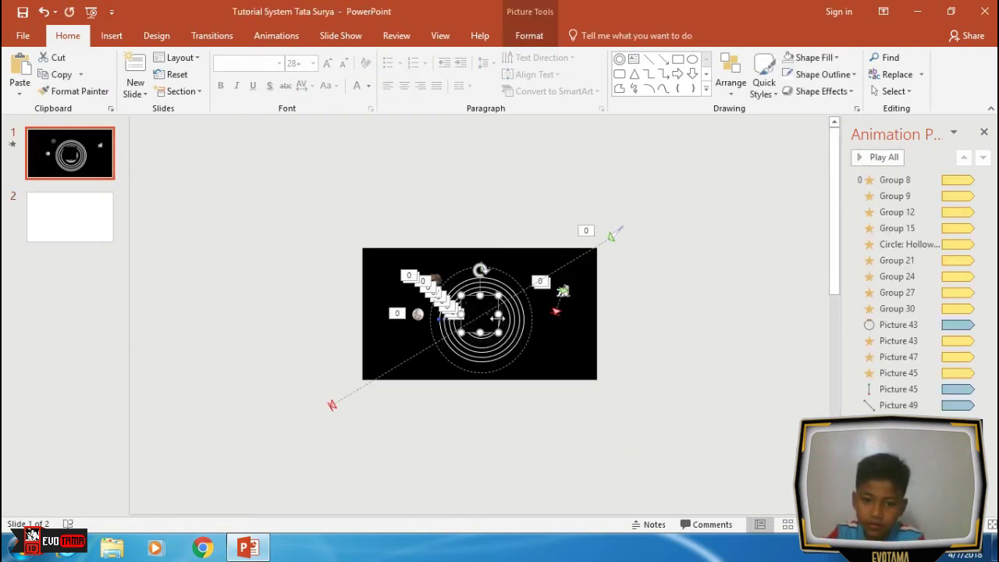
left_click(339, 330)
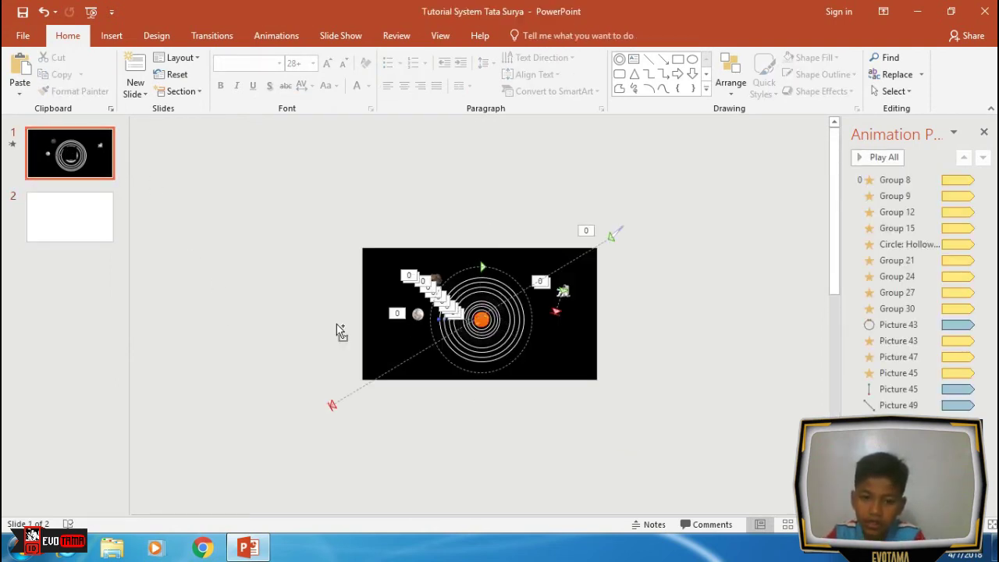
left_click(75, 226)
key("ctrl+v")
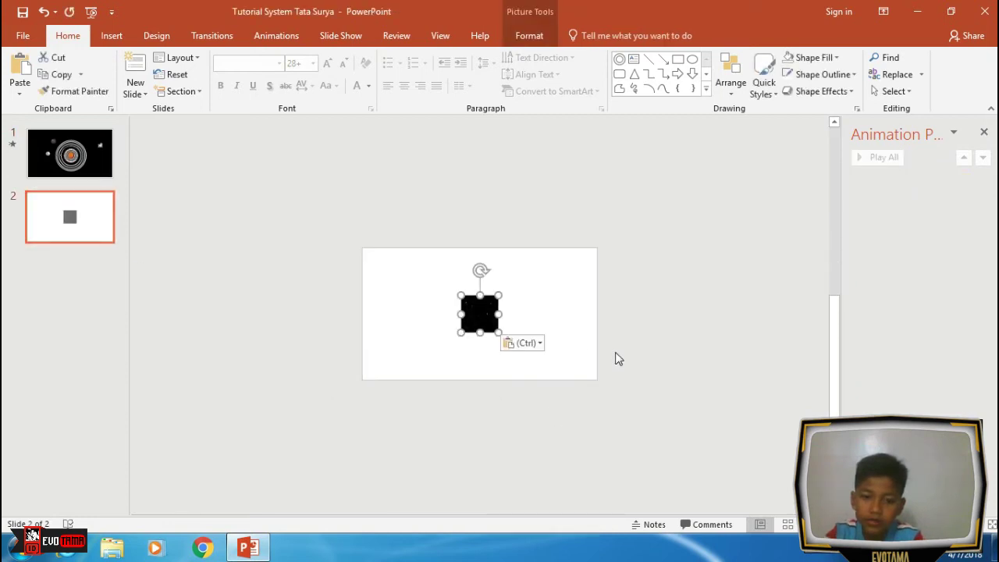
mouse_move(472, 341)
left_mouse_down()
mouse_move(213, 209)
mouse_move(320, 192)
left_mouse_up()
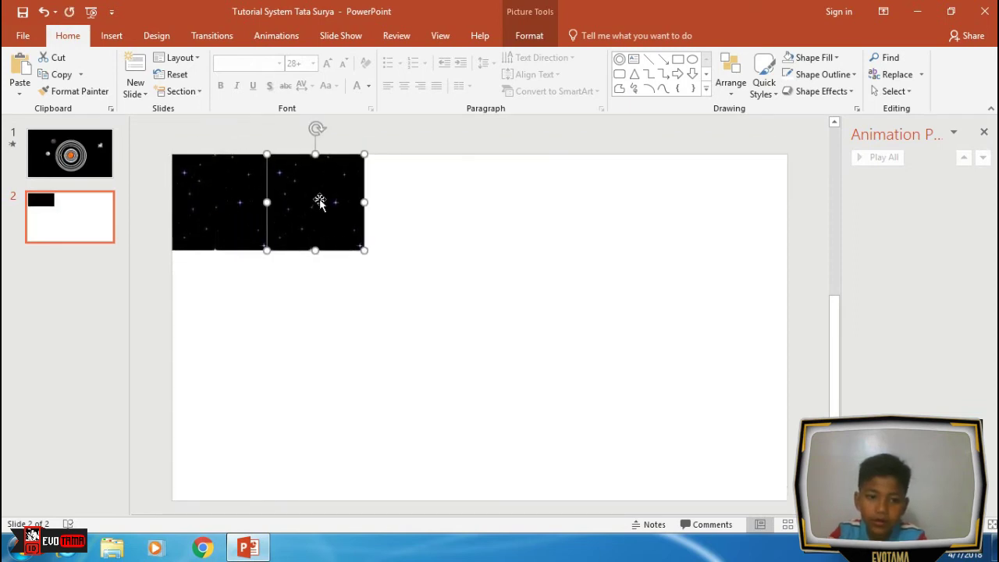
Tile star copies across the top of slide 2, trimming the last to the right edge.
left_click(477, 176)
left_click_drag(323, 180, 421, 193)
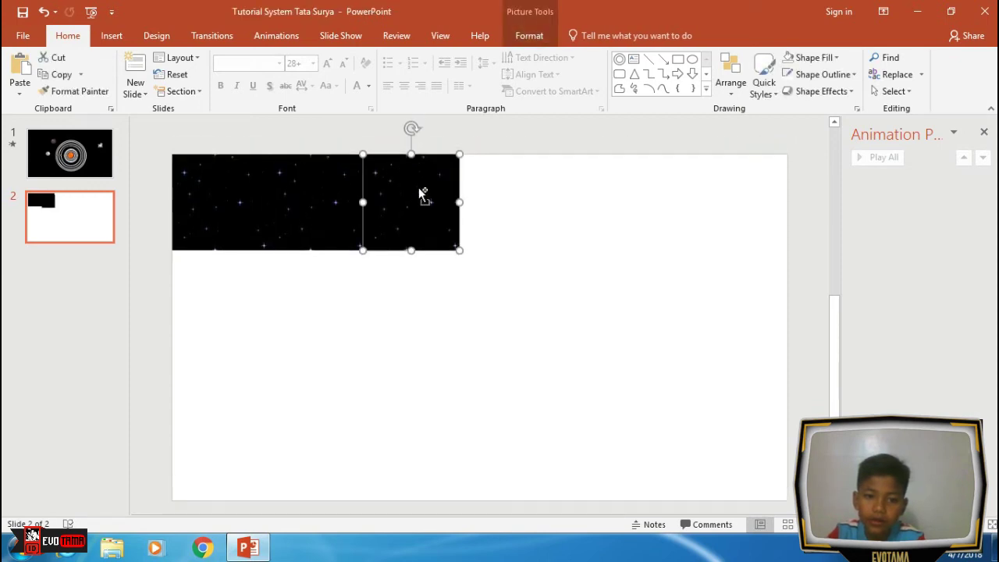
key("ctrl+d")
key("ctrl+d")
key("ctrl+d")
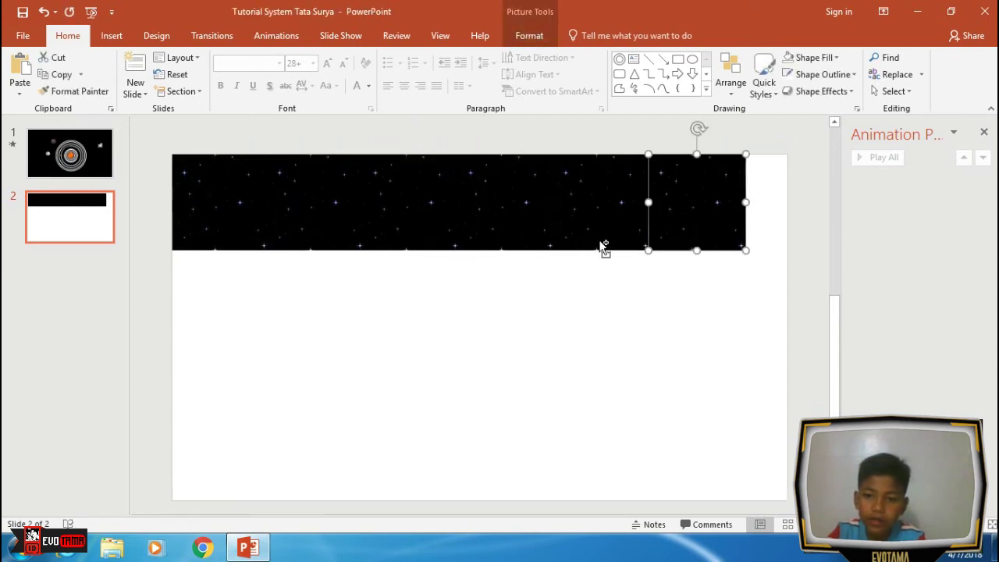
key("ctrl+d")
left_click_drag(819, 204, 765, 204)
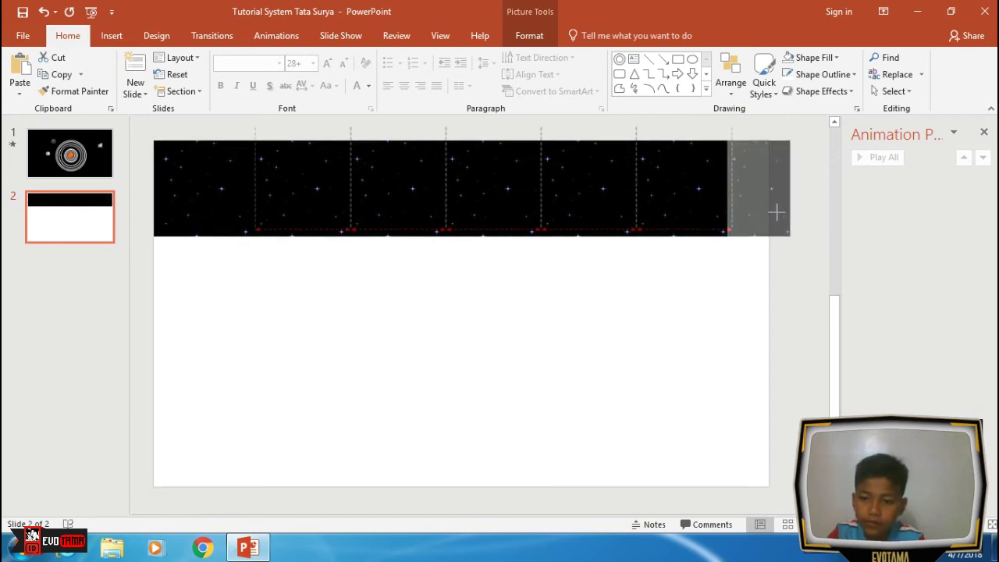
Select all seven star tiles in the row.
left_click(197, 187, "shift")
left_click(296, 195, "shift")
left_click(414, 198, "shift")
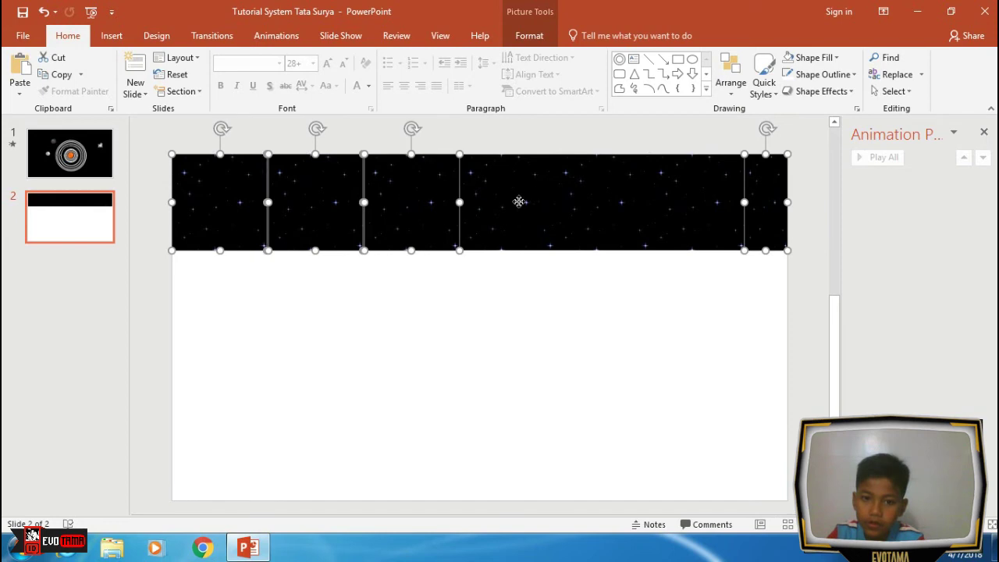
left_click(517, 201, "shift")
left_click(625, 204, "shift")
left_click(724, 216, "shift")
Group the star tiles and line up a second star strip below the first.
key("ctrl+g")
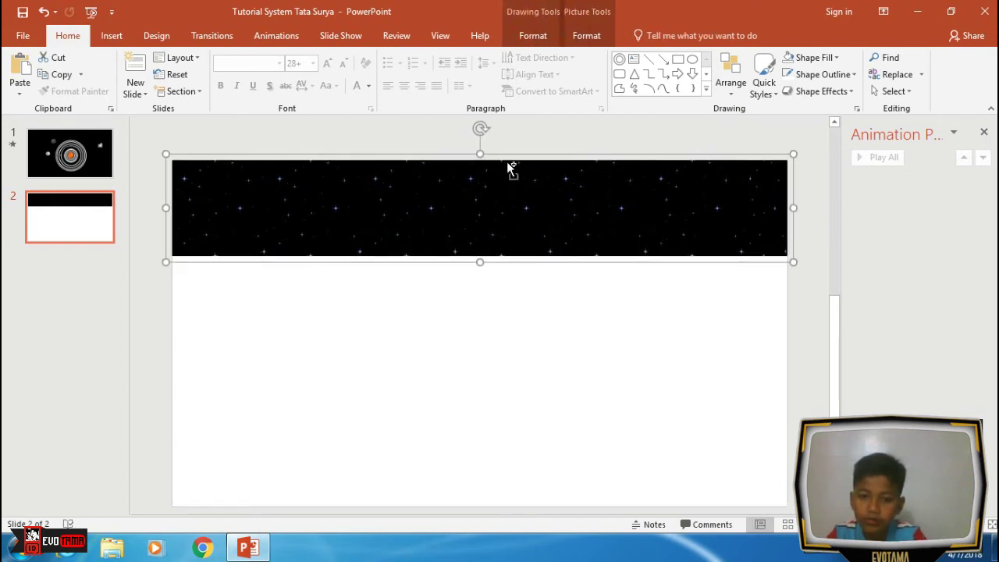
left_click_drag(495, 187, 485, 263)
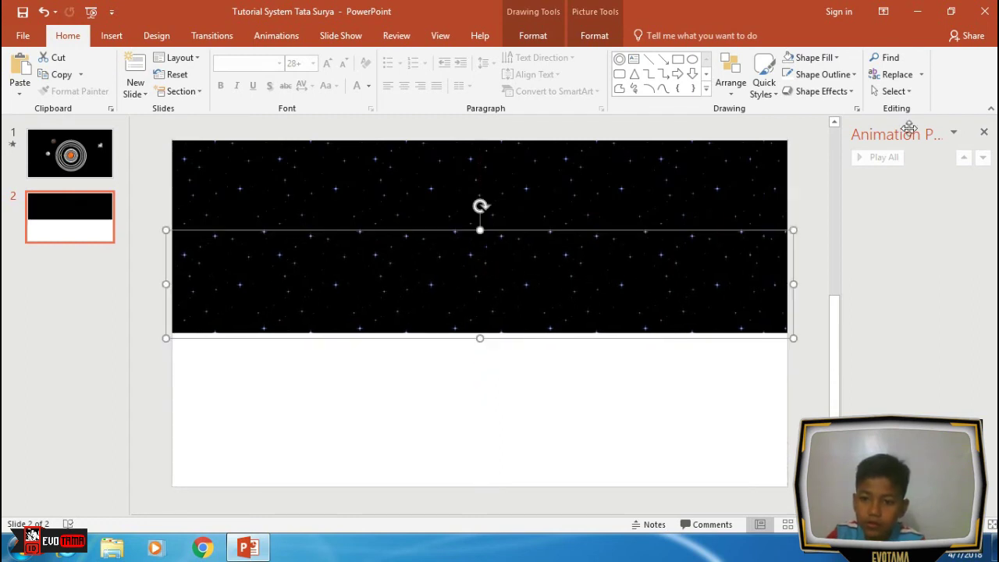
left_click(792, 181)
left_click(753, 287)
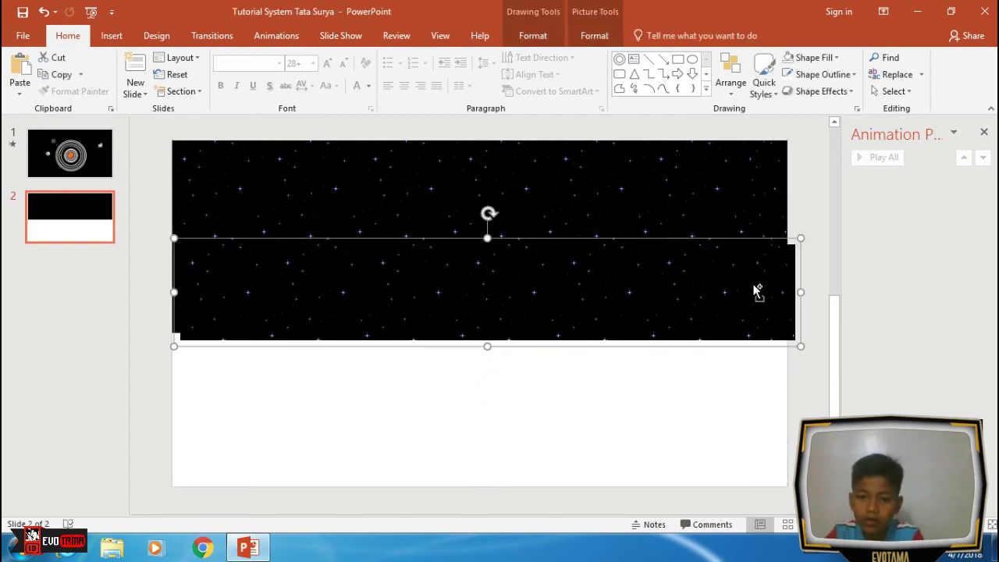
mouse_move(753, 289)
left_mouse_down()
mouse_move(729, 351)
mouse_move(605, 302)
left_mouse_up()
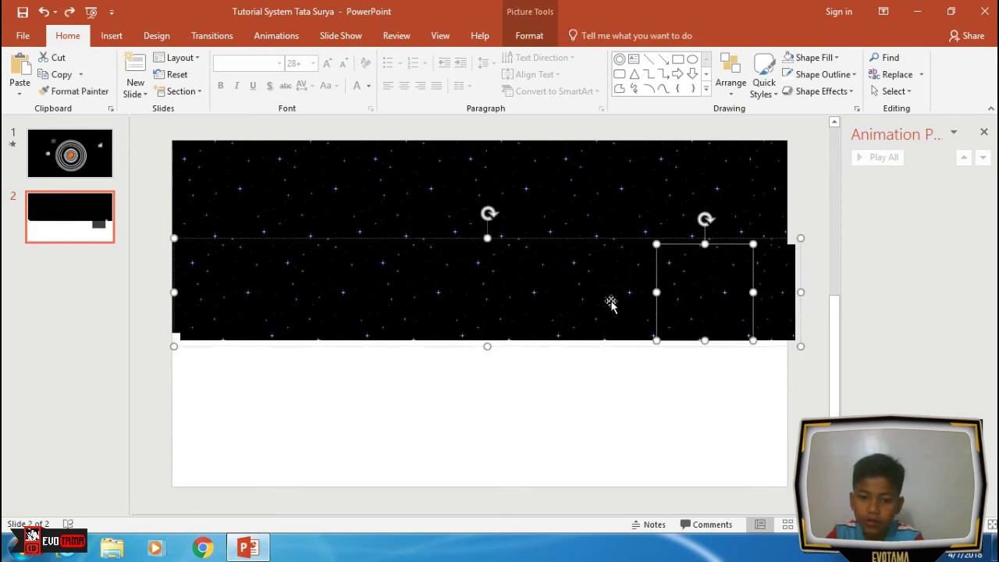
Cover the remaining white gap at the bottom of slide 2 with star tiles.
scroll(821, 234, "up", 2)
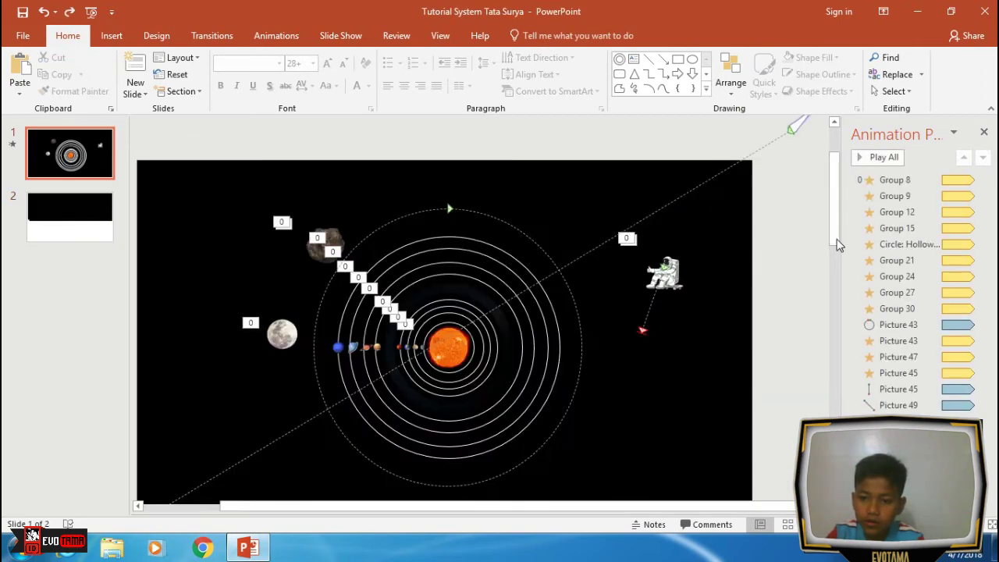
left_click(70, 217)
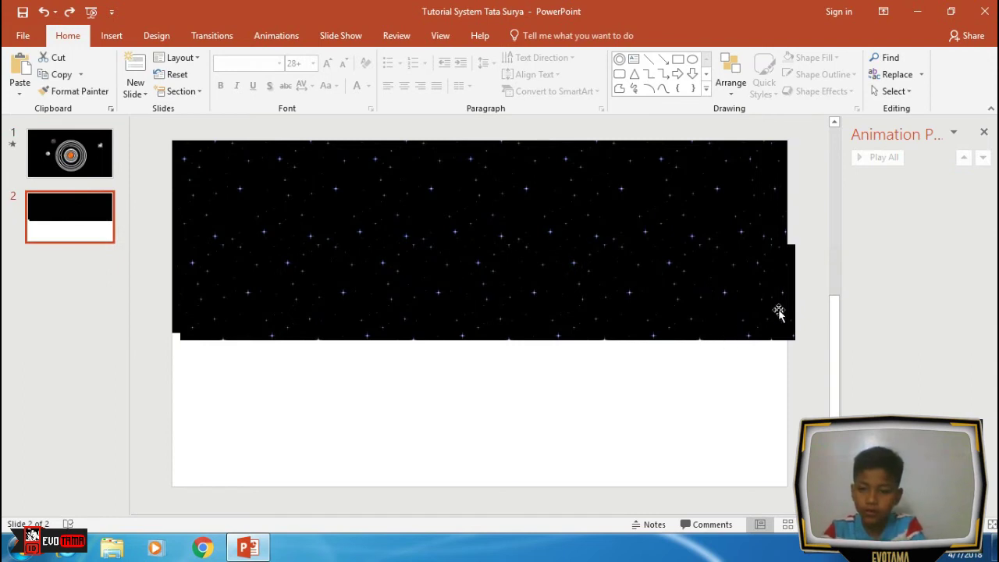
mouse_move(753, 303)
left_mouse_down()
mouse_move(741, 390)
mouse_move(749, 384)
left_mouse_up()
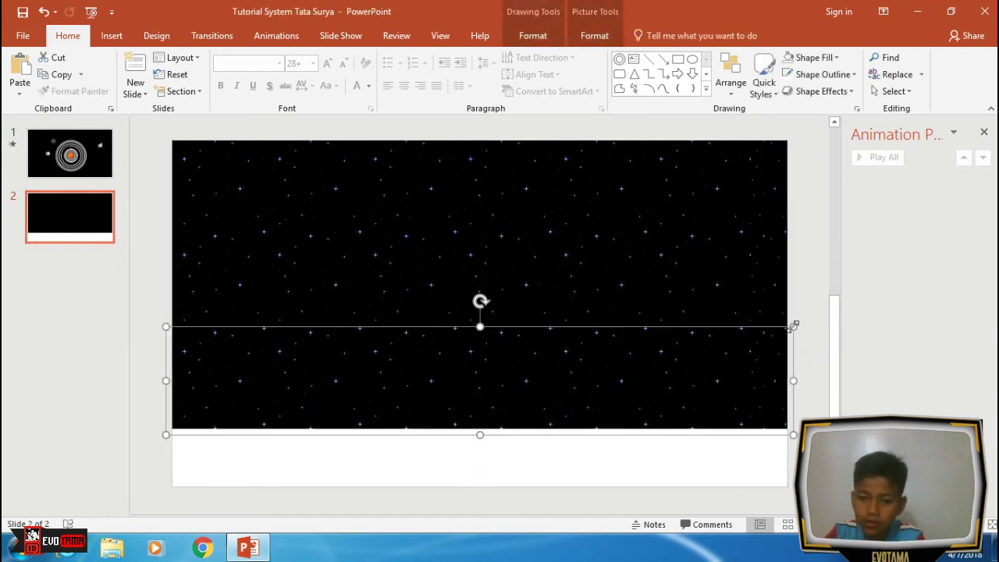
mouse_move(713, 356)
left_mouse_down()
mouse_move(701, 446)
mouse_move(702, 437)
left_mouse_up()
left_click(803, 334)
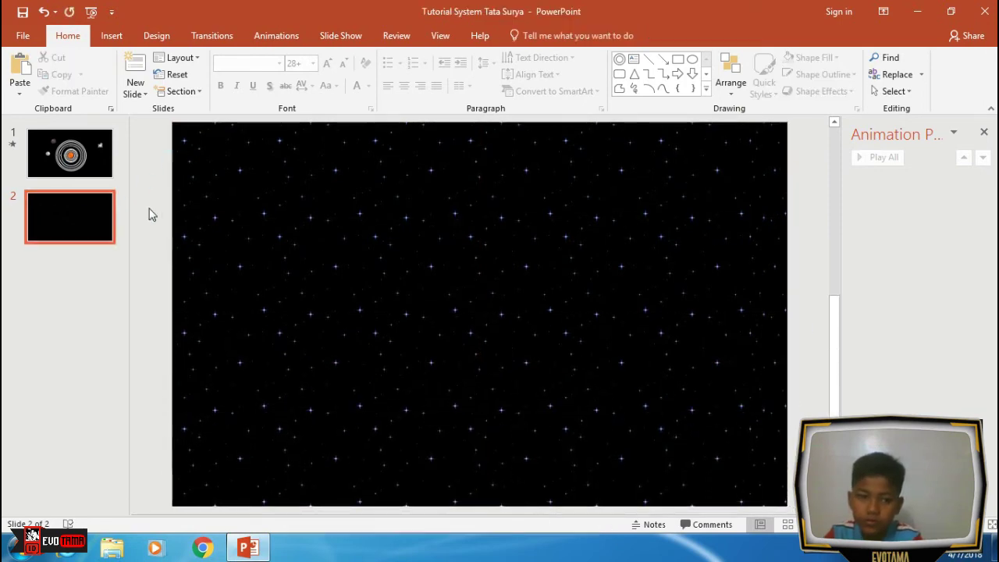
Group all the star pictures into one starfield and remove it from slide 2.
scroll(320, 268, "down", 5)
scroll(399, 279, "up", 3)
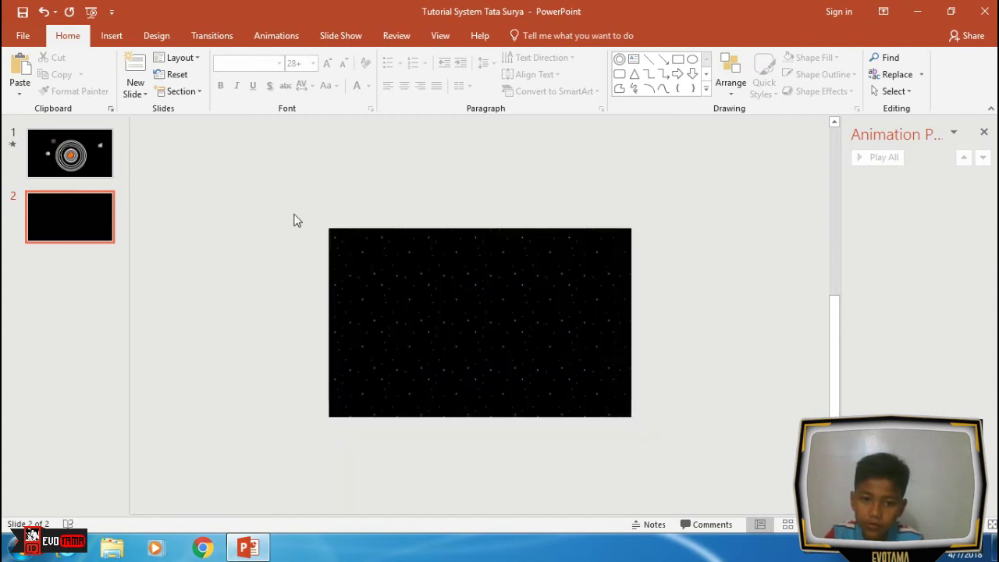
left_click_drag(294, 220, 706, 426)
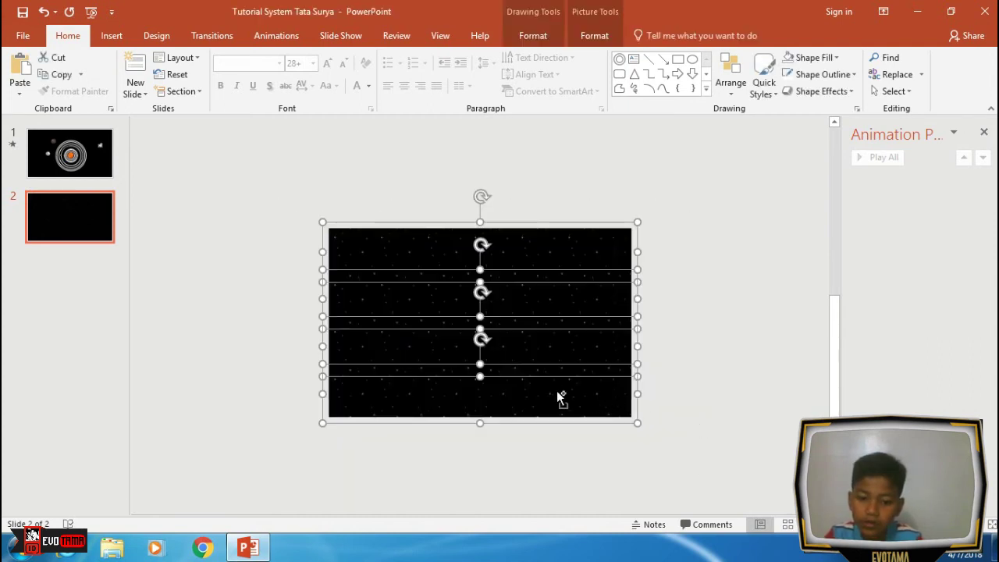
key("ctrl+g")
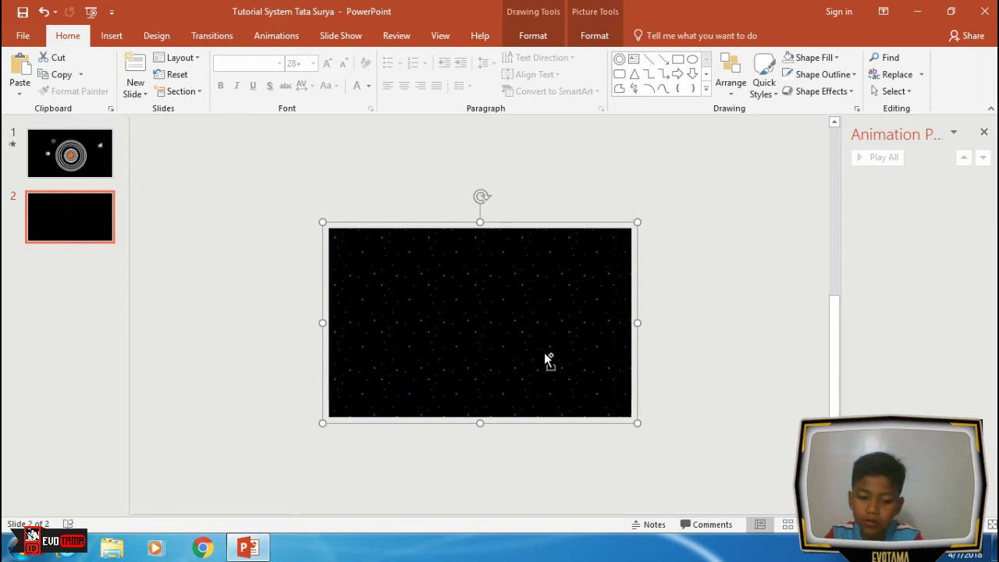
key("Delete")
Paste the grouped starfield onto slide 1 and send it to the back, behind the solar system.
key("Page_Up")
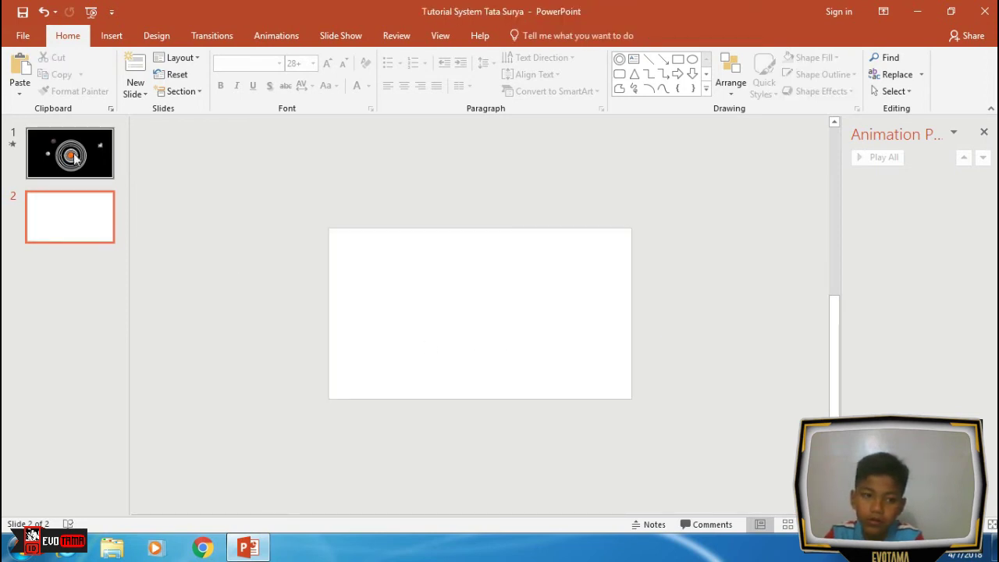
key("ctrl+v")
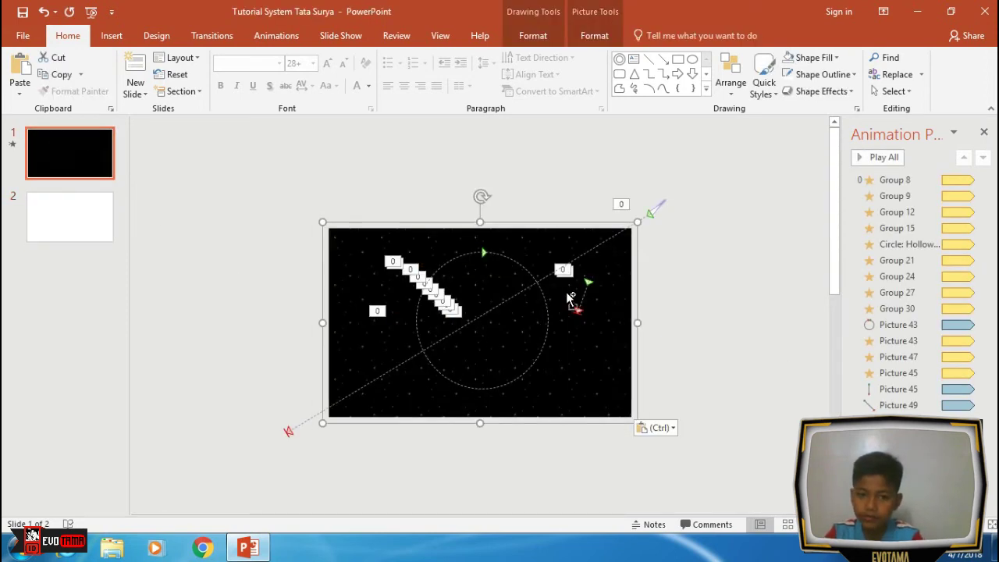
left_click(561, 36)
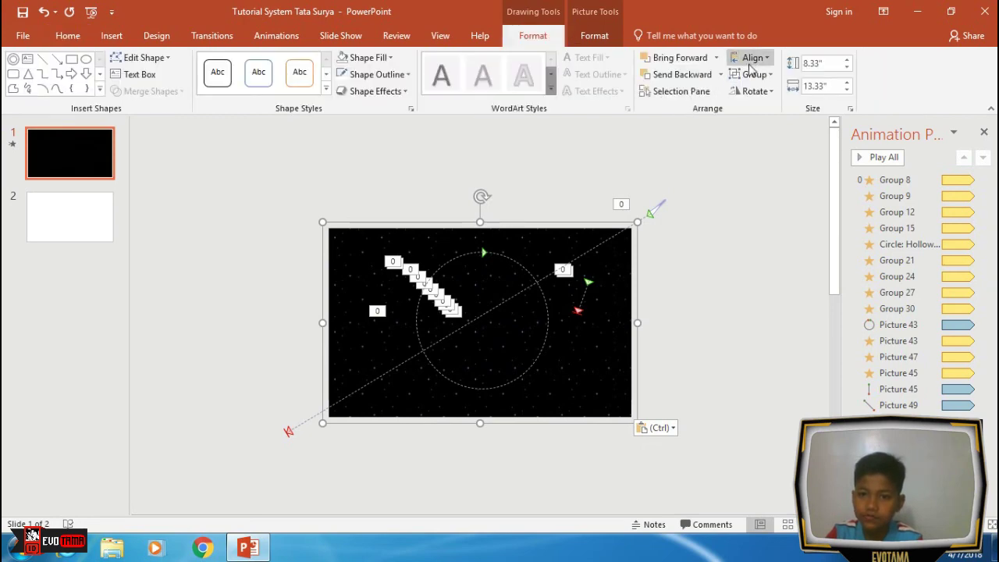
left_click(721, 74)
left_click(687, 111)
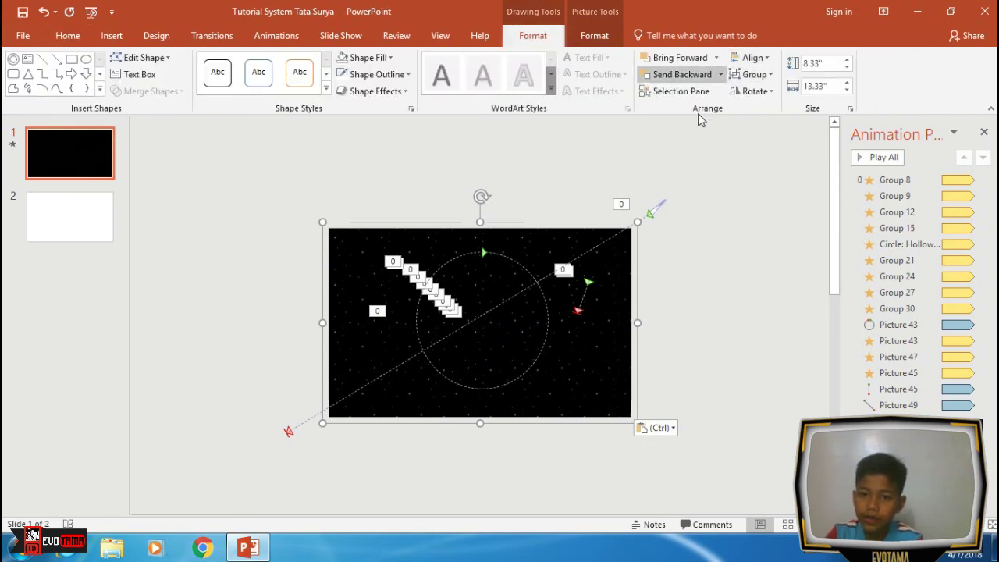
Delete the now-empty second slide.
left_click(747, 242)
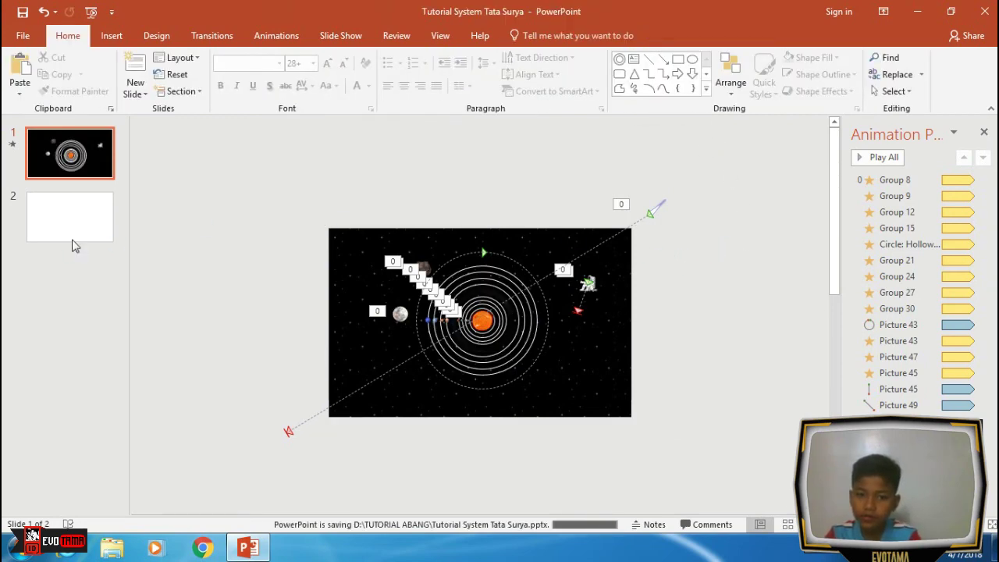
left_click(69, 212)
key("Delete")
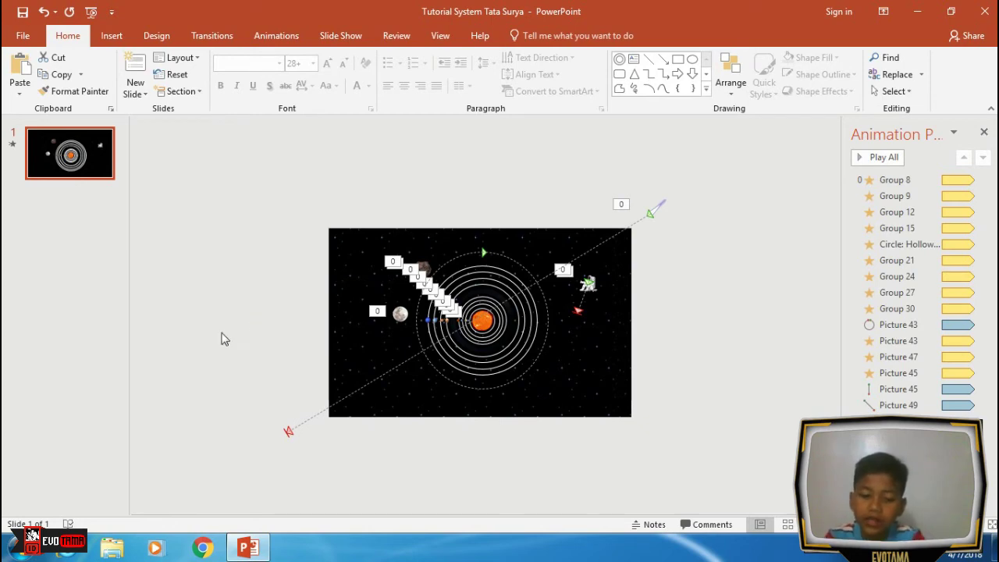
key("F5")
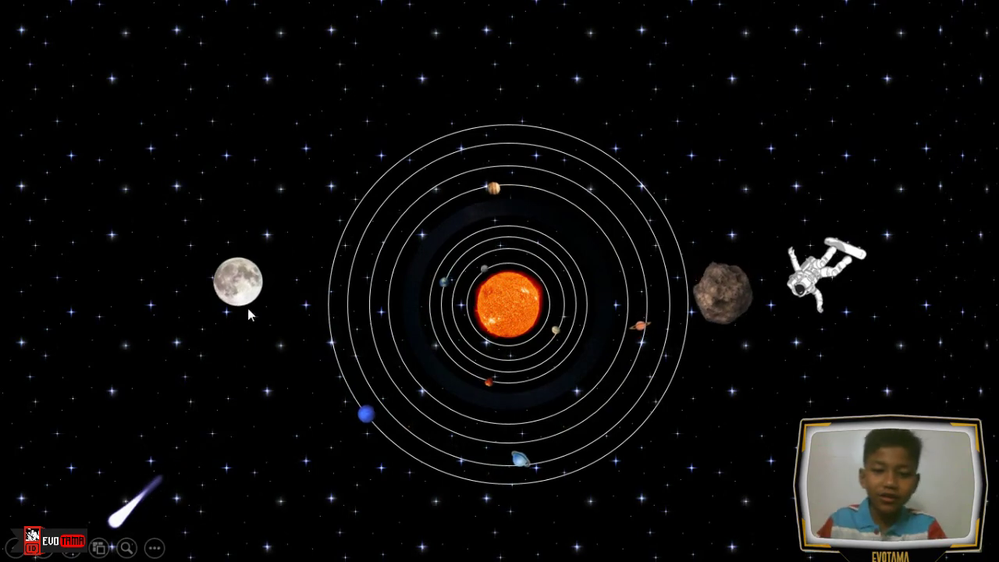
Leave the slide show and shrink the asteroid picture to a smaller size.
key("Escape")
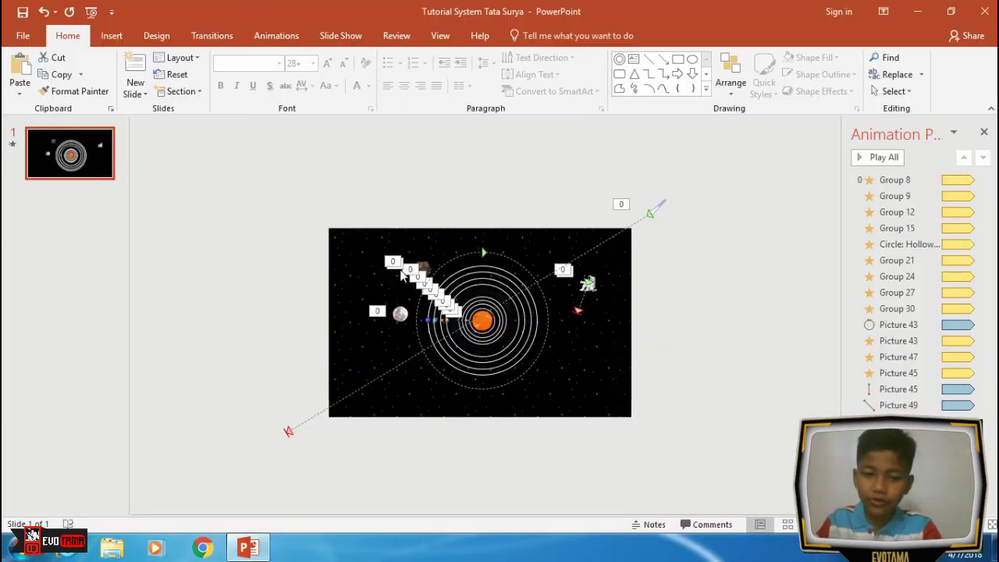
scroll(425, 300, "up", 1)
scroll(425, 300, "up", 1)
scroll(346, 187, "up", 1)
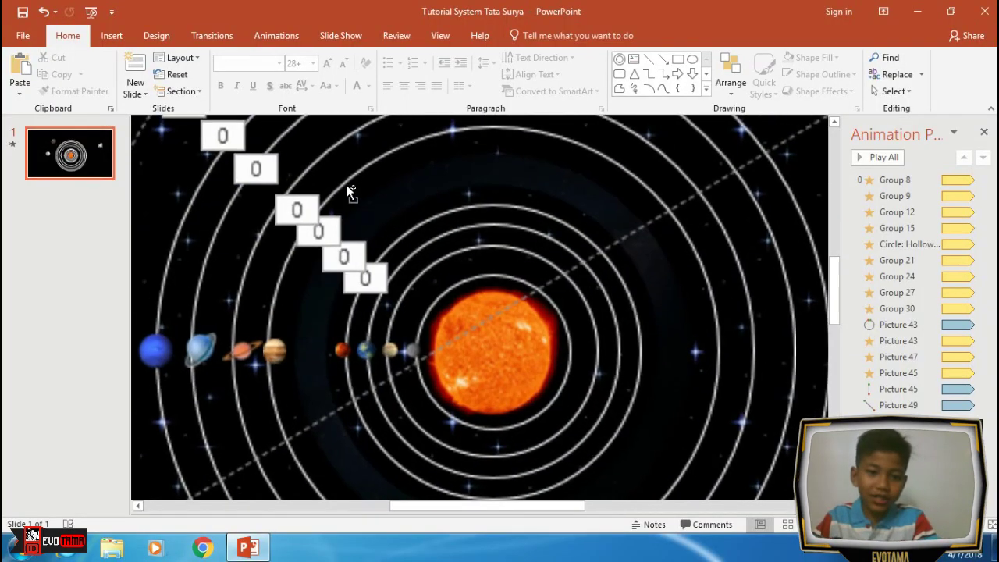
scroll(328, 230, "up", 1)
scroll(327, 230, "up", 2)
scroll(328, 250, "up", 2)
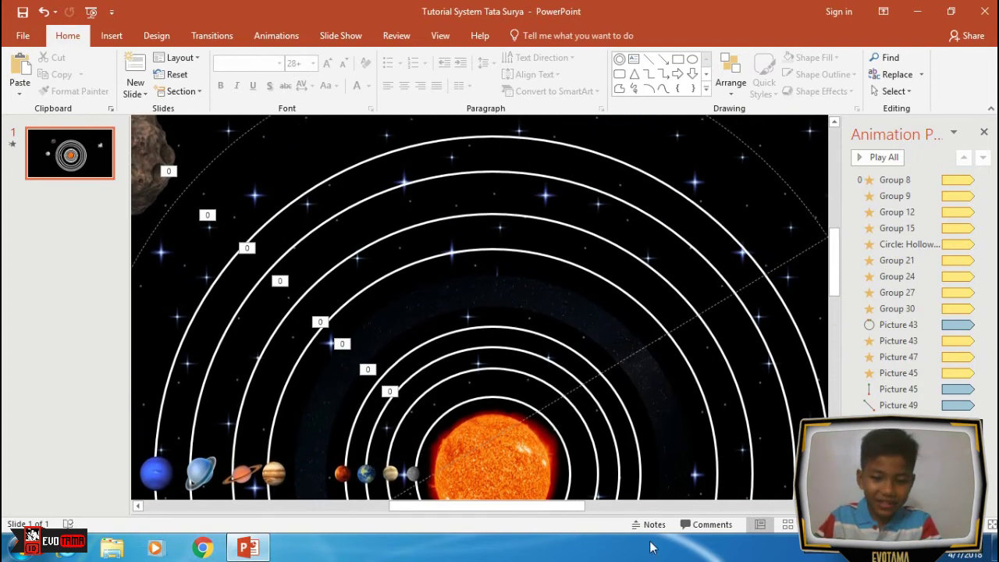
scroll(370, 383, "up", 3, "ctrl")
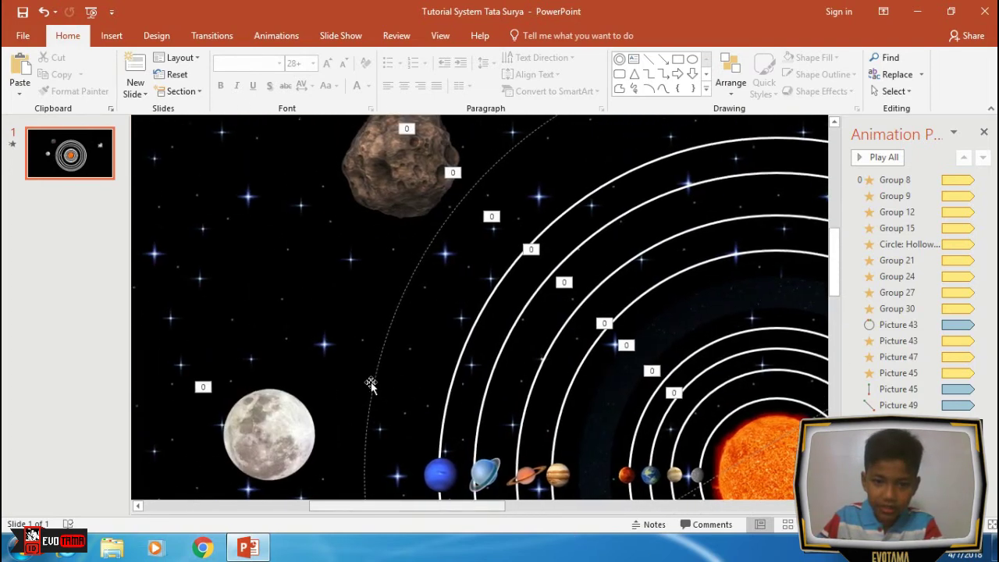
scroll(380, 346, "up", 2)
scroll(380, 345, "up", 2)
left_click(462, 195)
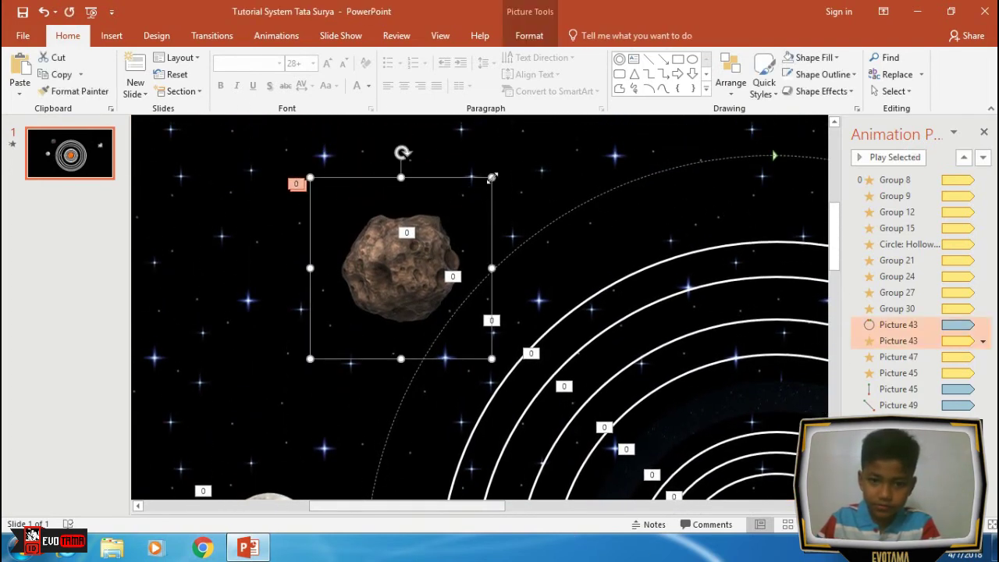
left_click_drag(483, 183, 428, 238)
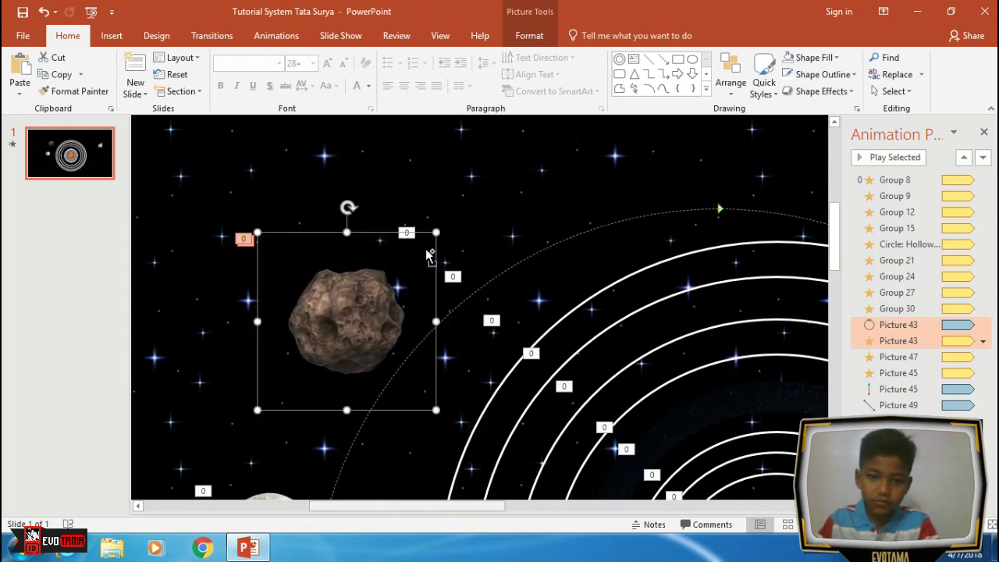
key("ctrl+z")
left_click_drag(485, 183, 411, 258)
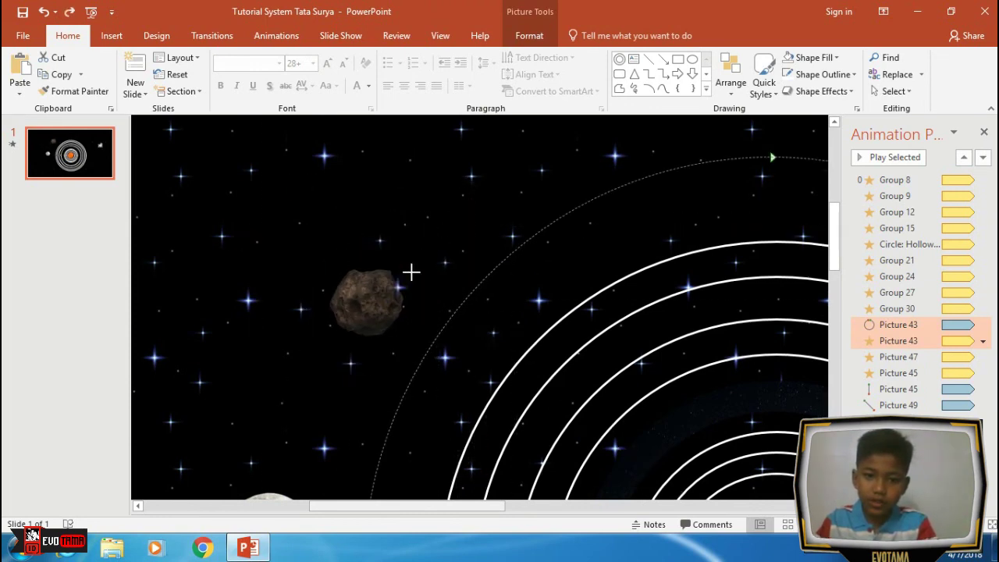
Clear the selection and play the solar-system slide full screen with F5.
scroll(380, 307, "down", 1)
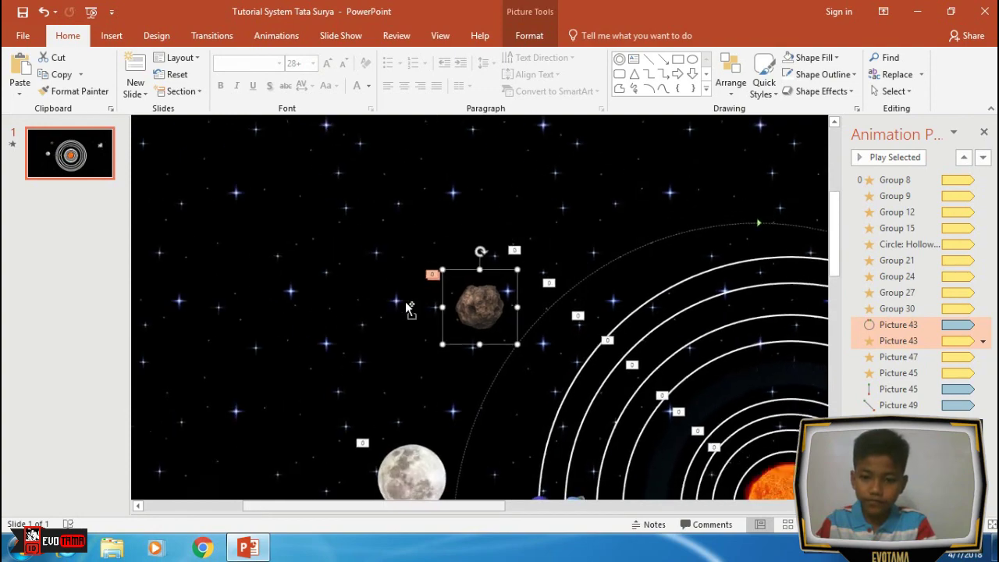
scroll(408, 310, "down", 2)
scroll(419, 280, "down", 1)
scroll(419, 281, "down", 1)
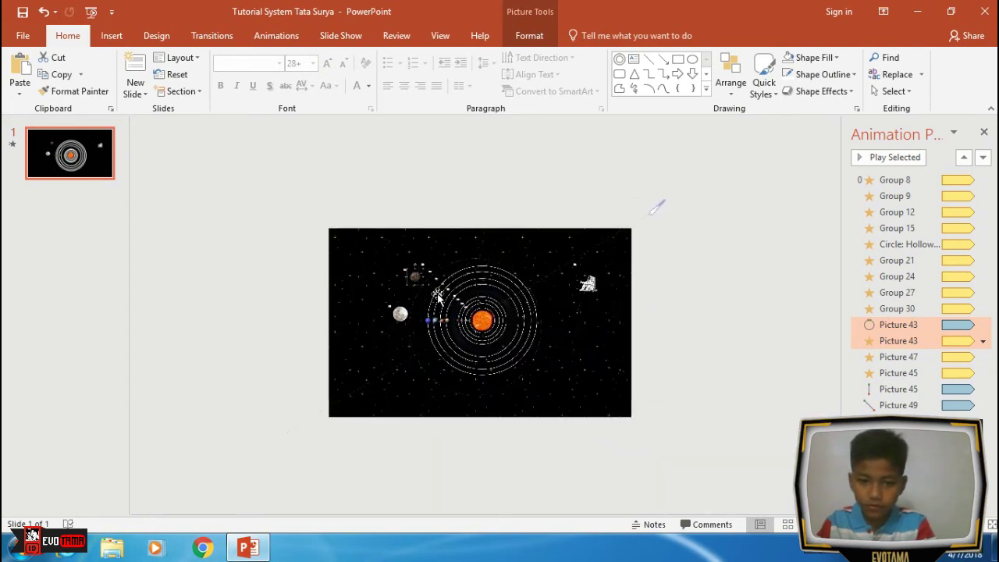
scroll(438, 297, "up", 2)
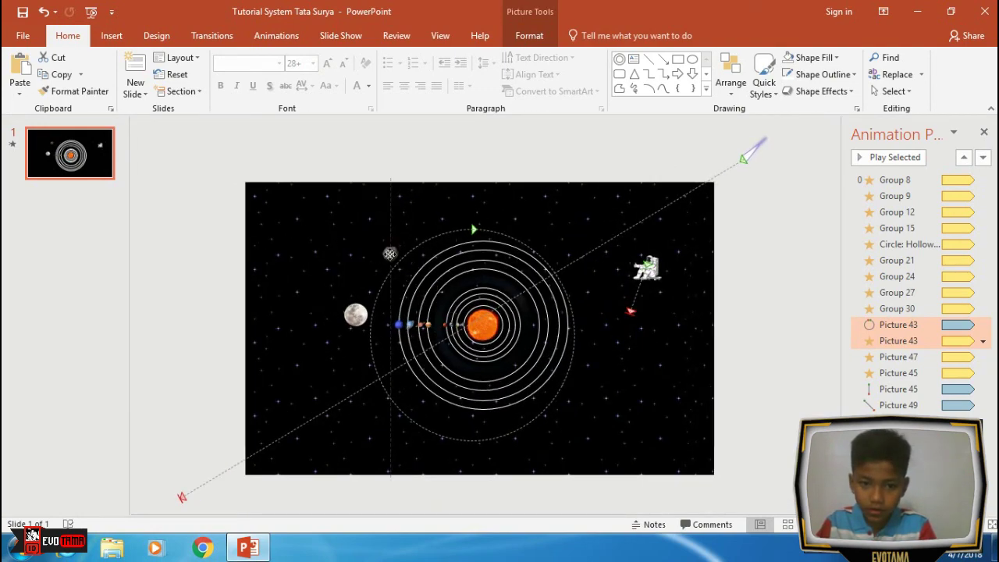
left_click(536, 203)
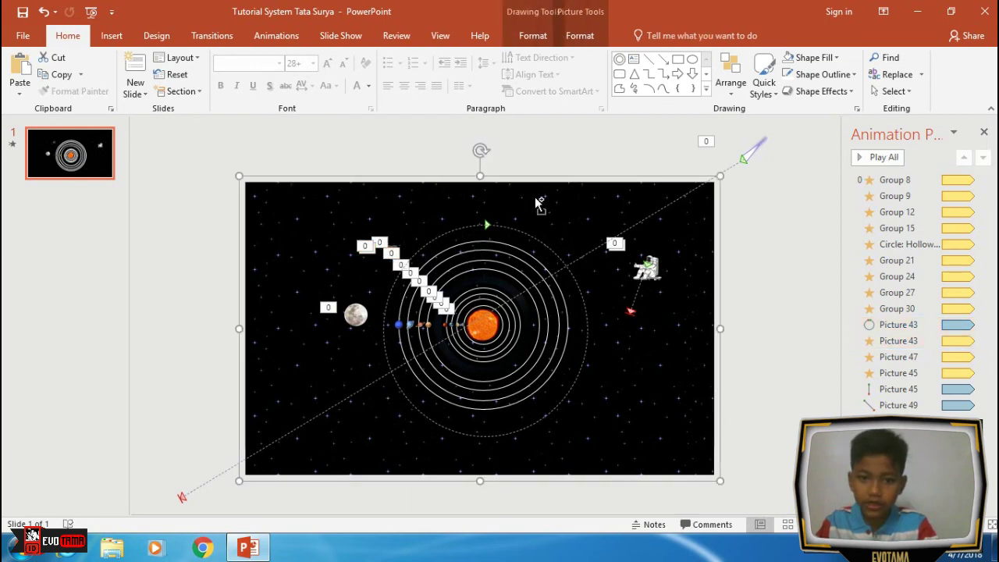
left_click(574, 146)
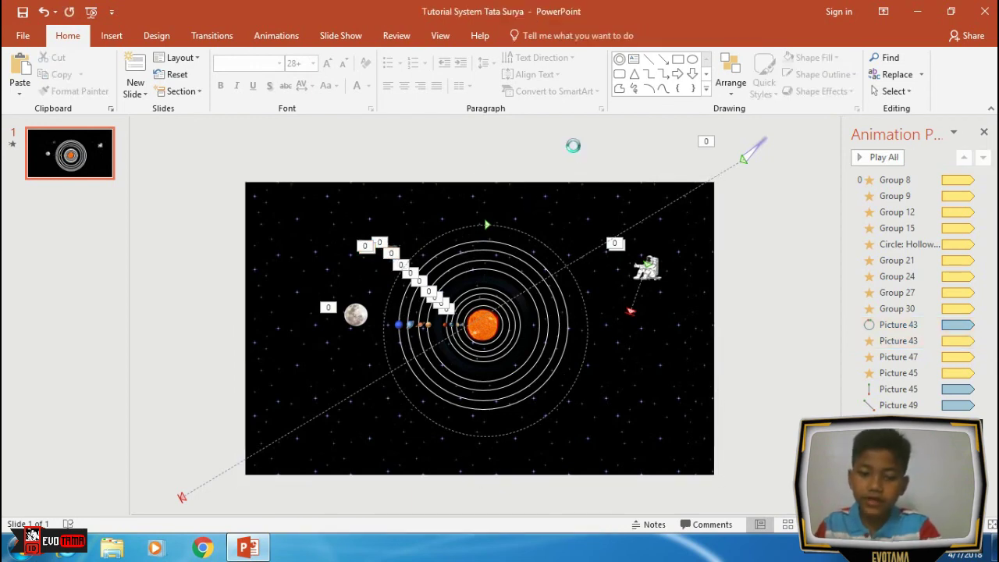
key("F5")
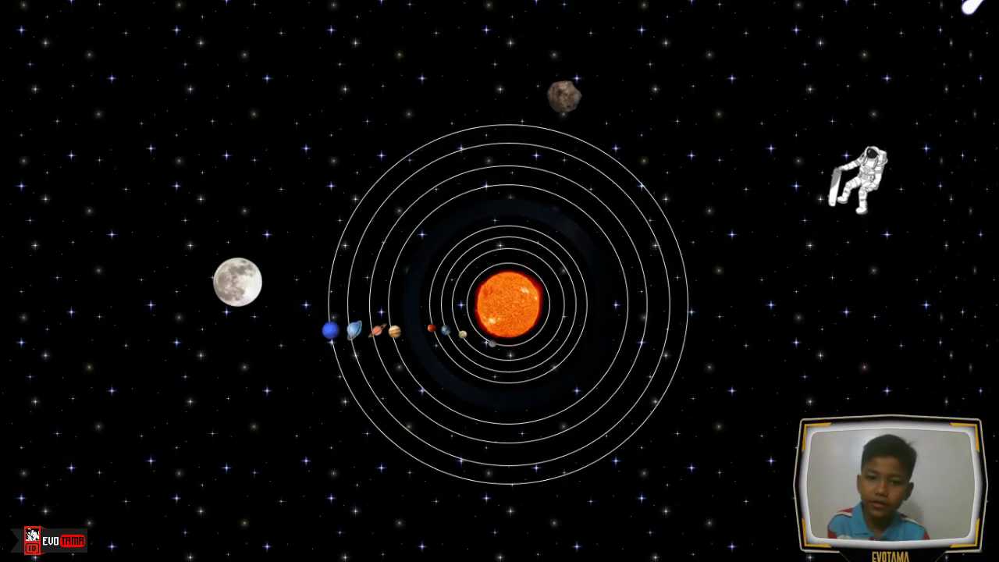